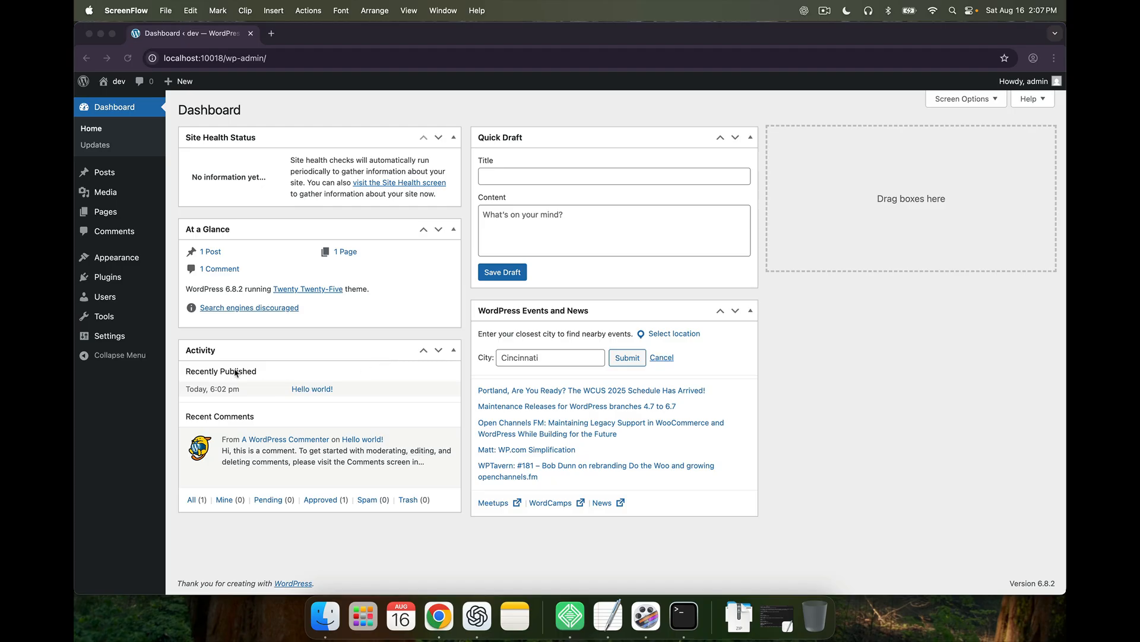
Search the plugin directory for 'Ultimate member' from Plugins > Add Plugin
left_click(127, 401)
mouse_move(126, 281)
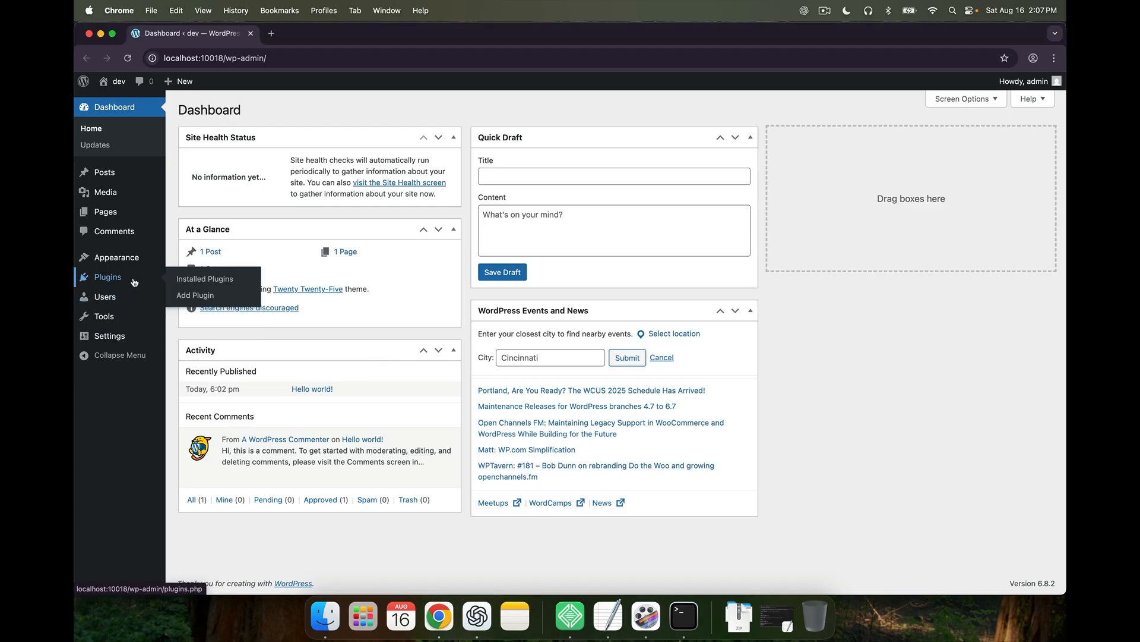
left_click(189, 296)
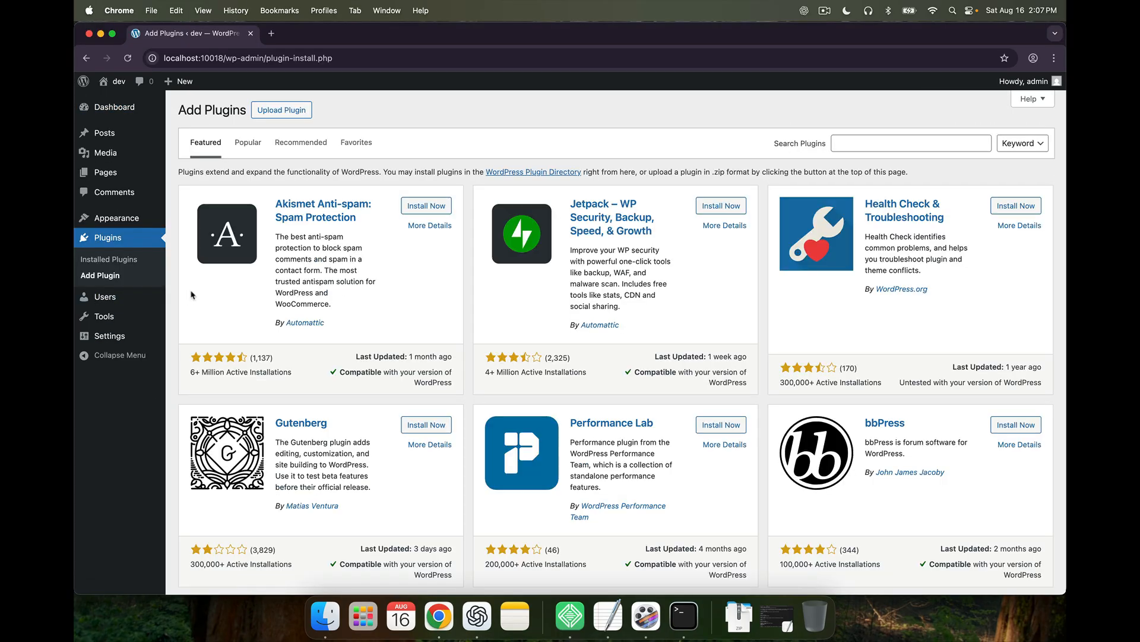
left_click(861, 140)
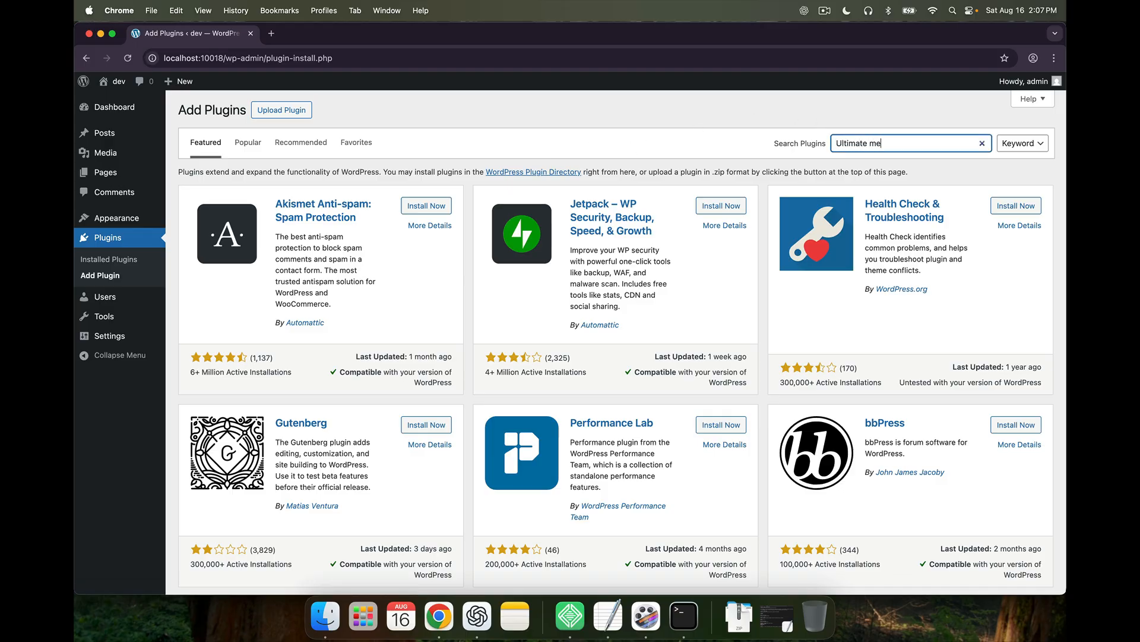
type("Ultimate member")
key("Return")
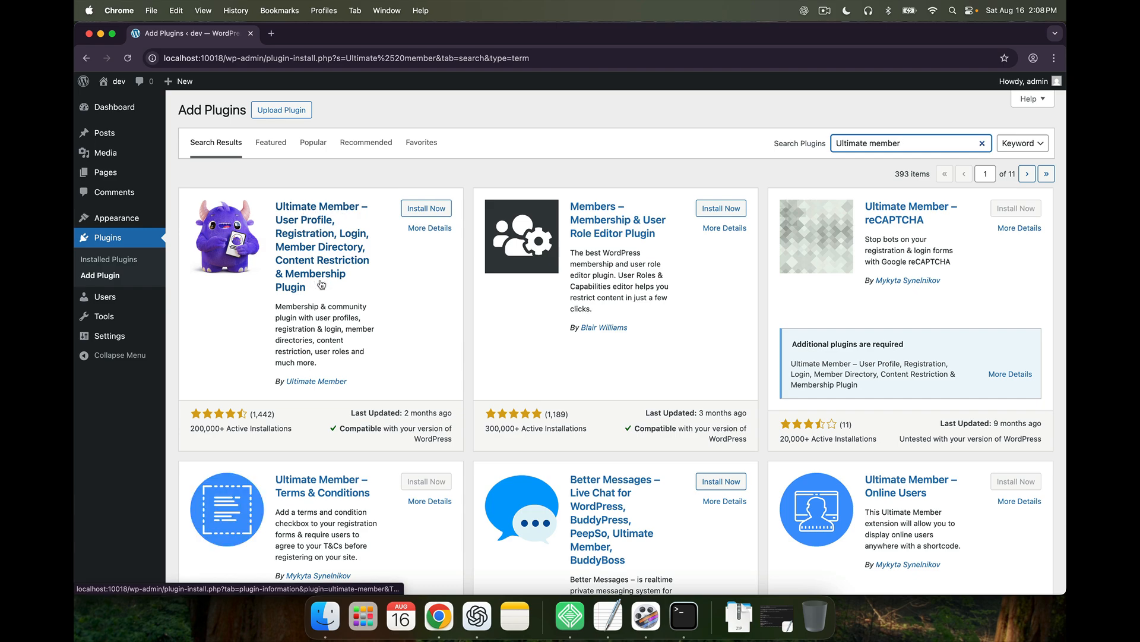
Install and activate Ultimate Member, create its core pages, and open Ultimate Member > Settings
left_click(416, 209)
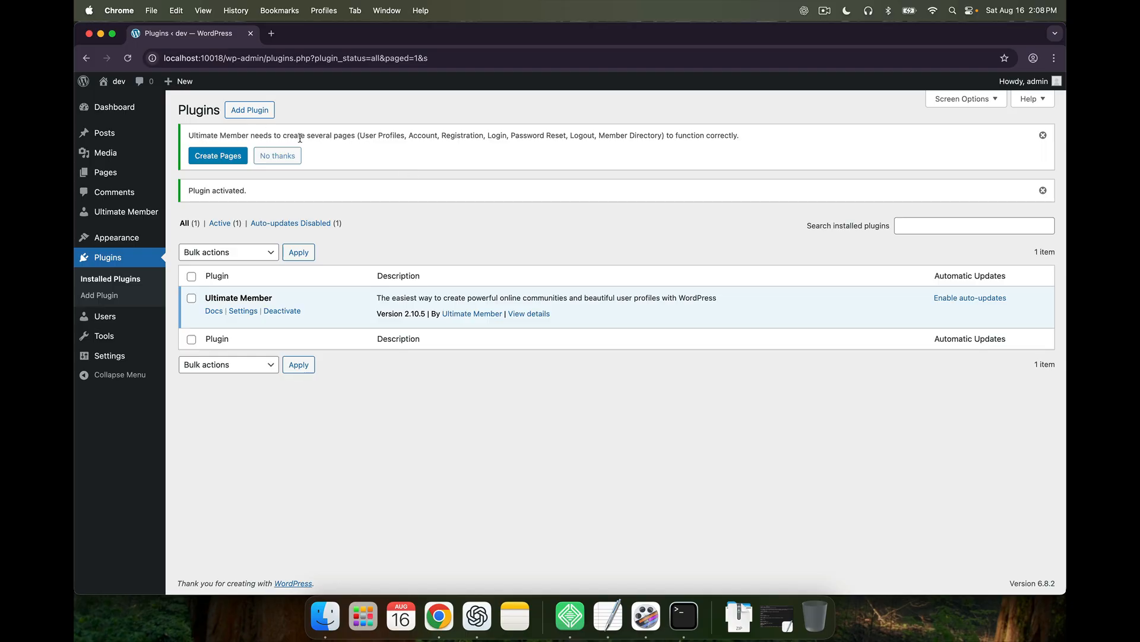
left_click(211, 162)
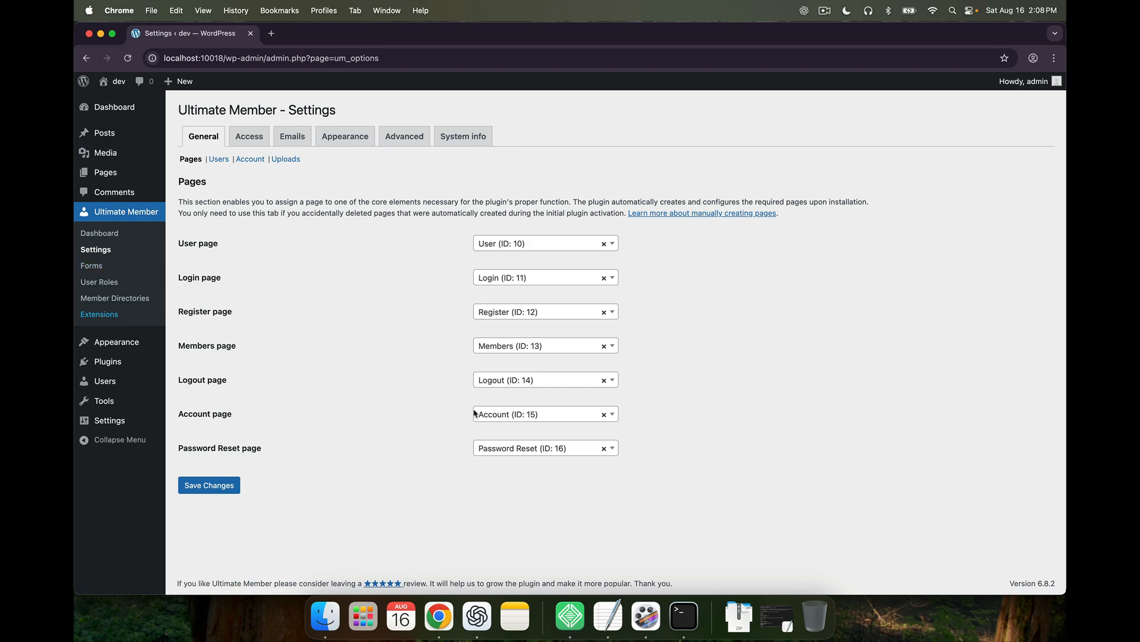
left_click(109, 253)
mouse_move(128, 112)
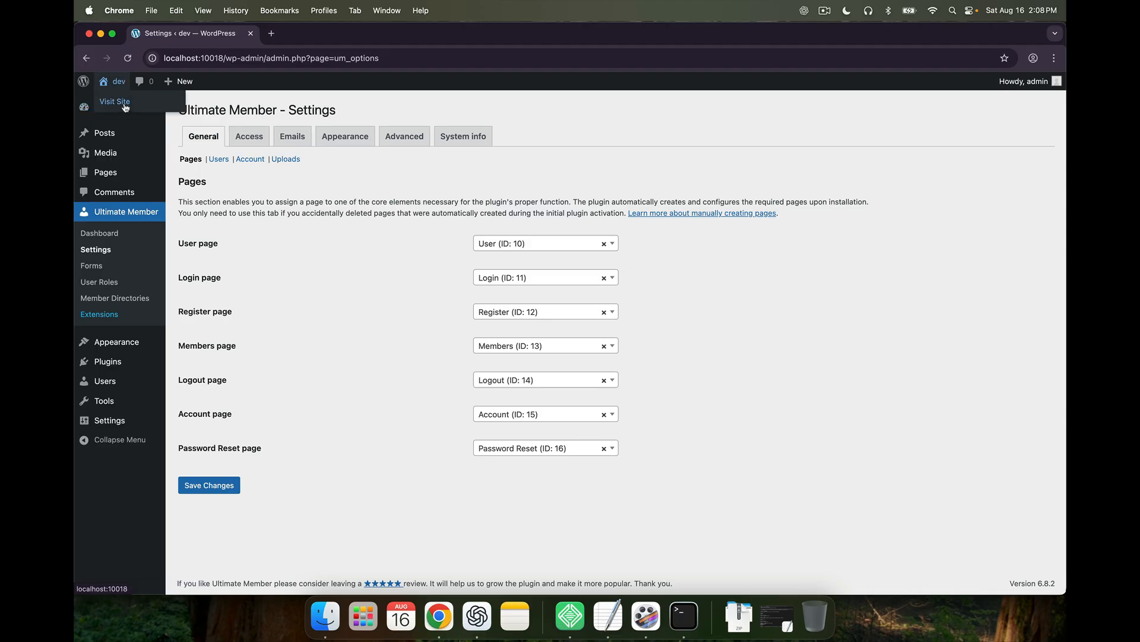
Open the site's Account page and view its change-password and privacy sections
left_click(125, 107)
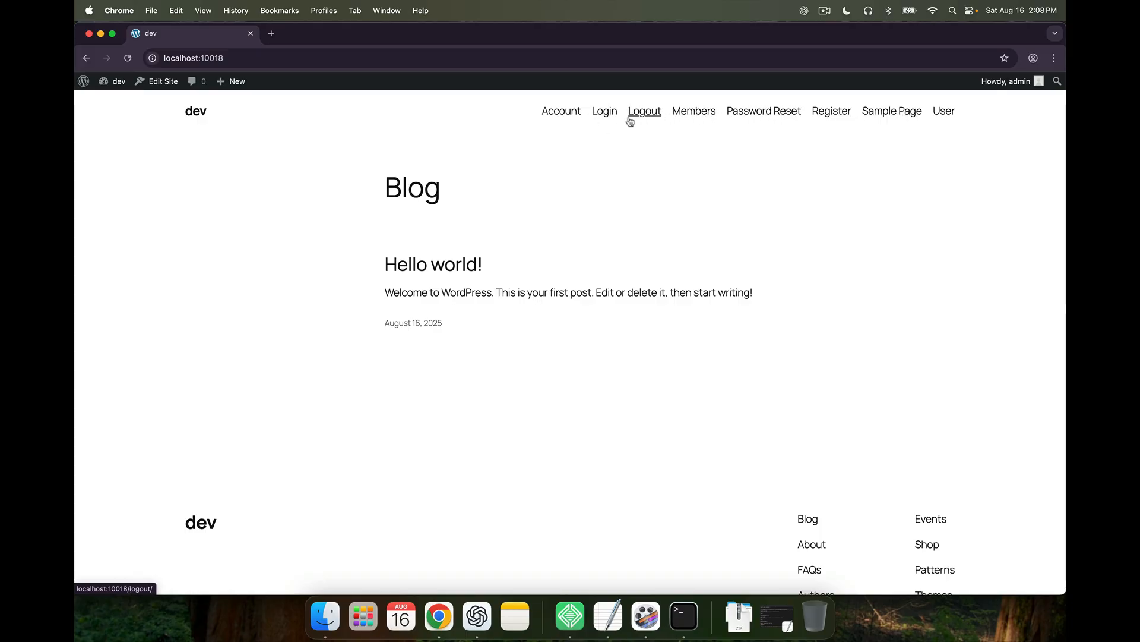
left_click(578, 117)
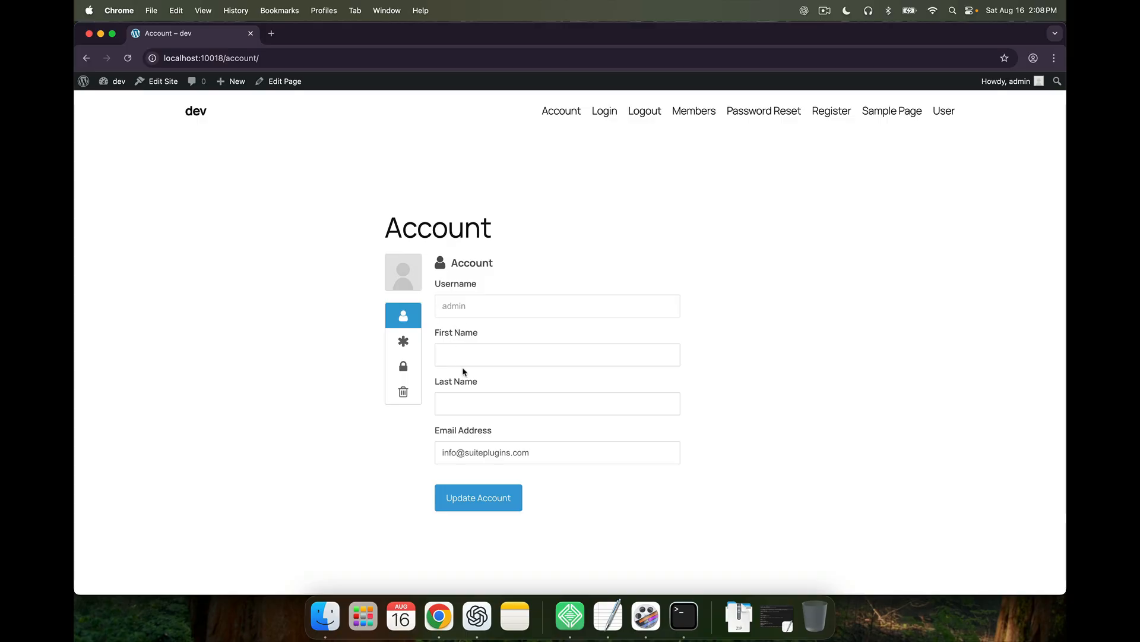
left_click(405, 340)
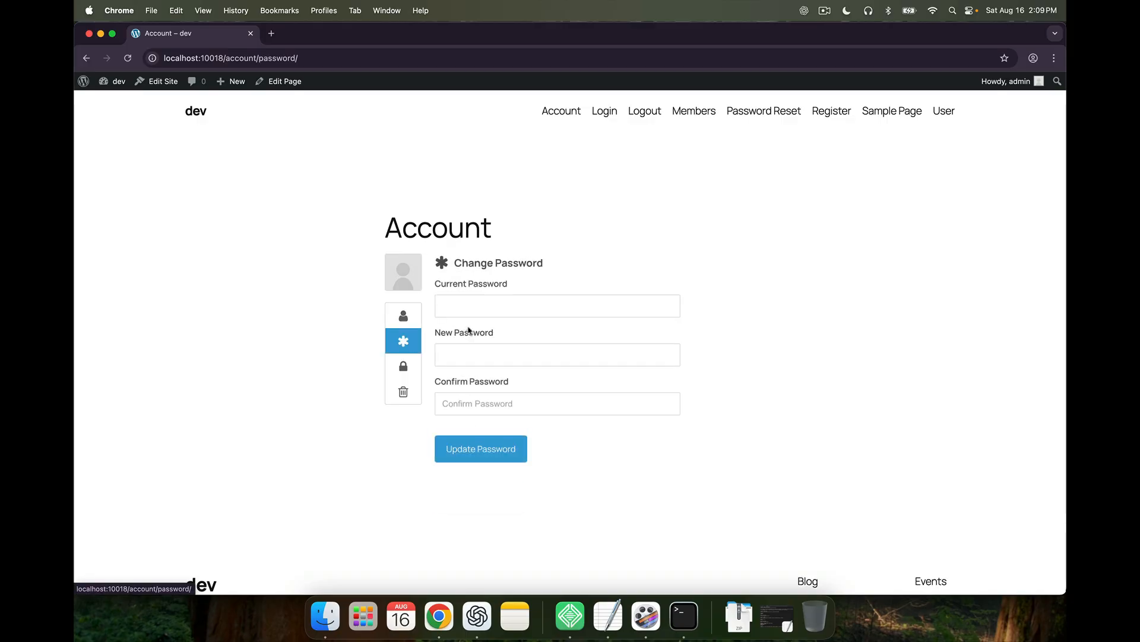
left_click(407, 364)
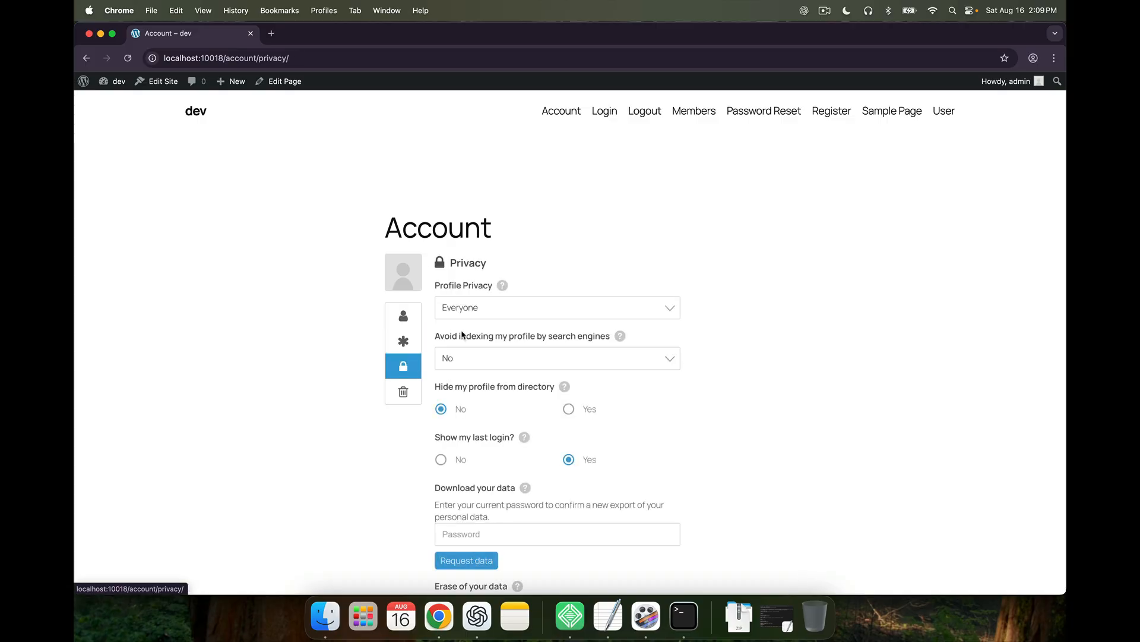
scroll(491, 356, "down", 1)
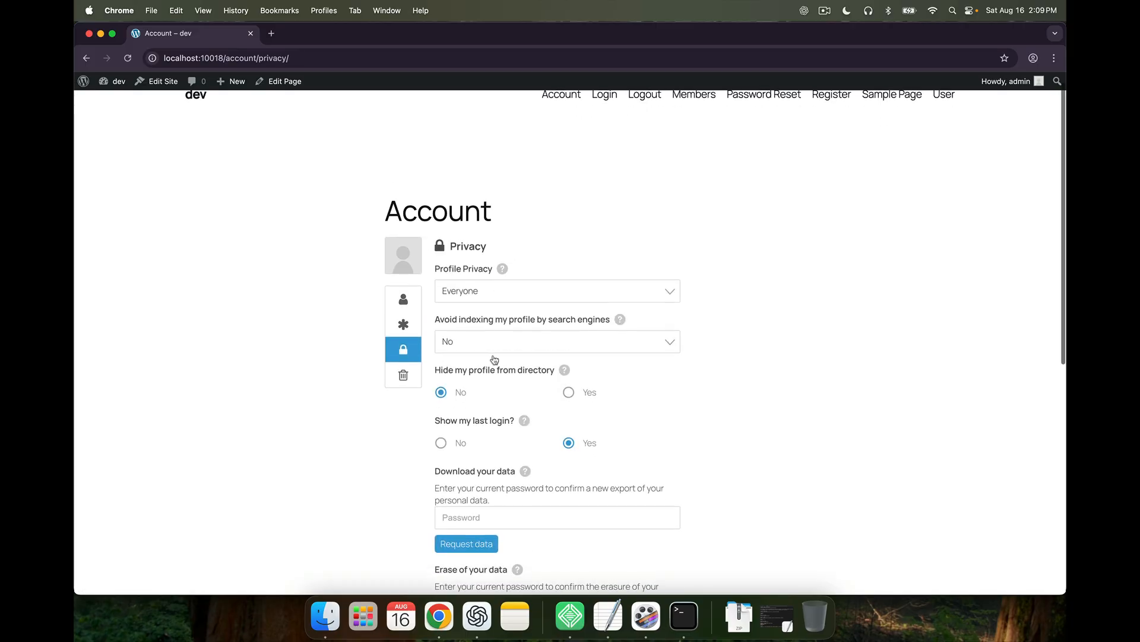
Check the Profile Privacy choices without changing them, then view the Delete Account section
left_click(482, 285)
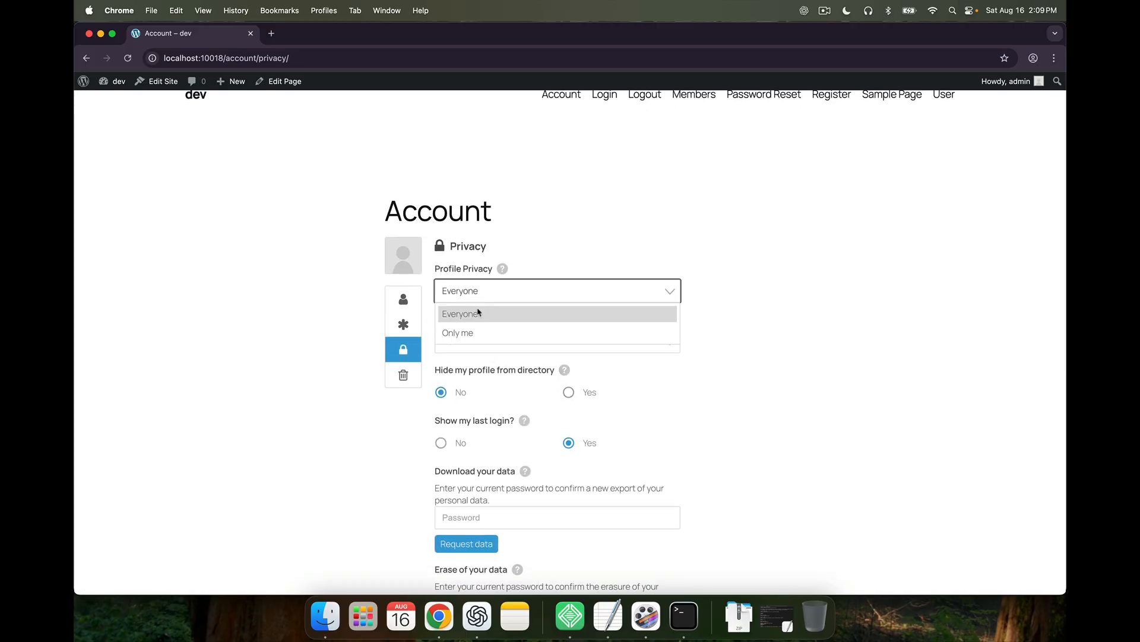
left_click(756, 333)
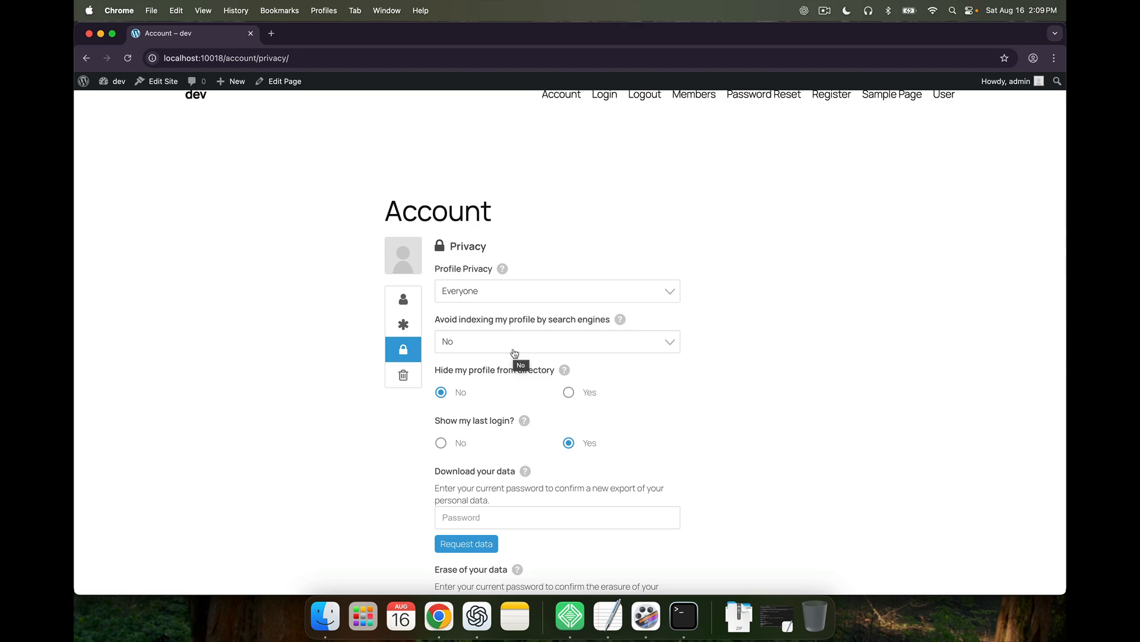
scroll(511, 386, "down", 2)
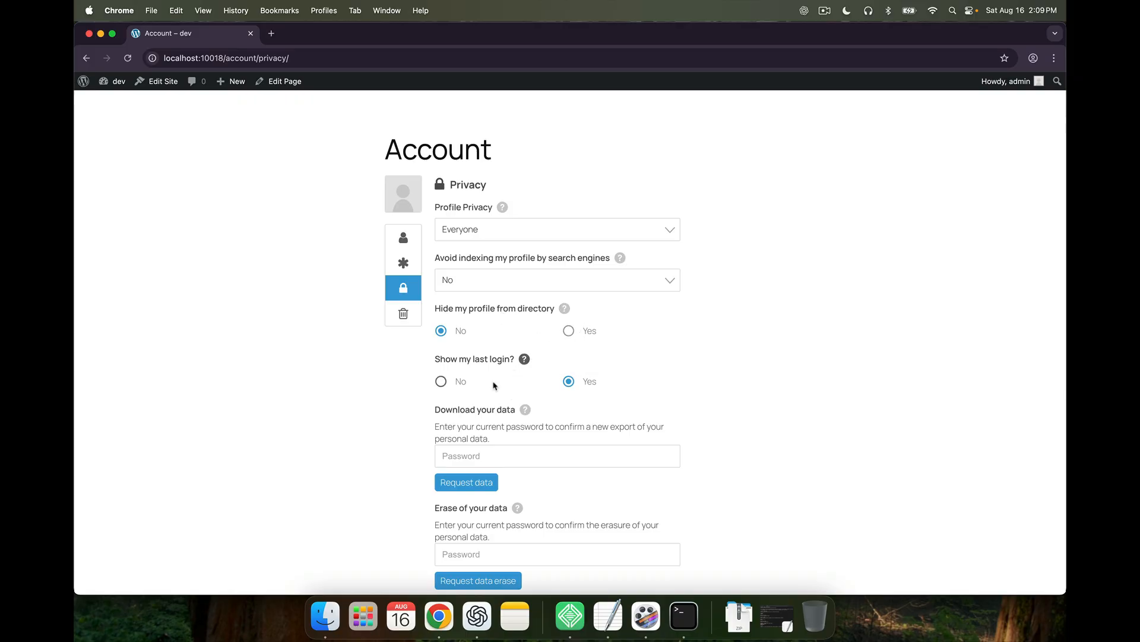
scroll(493, 386, "down", 3)
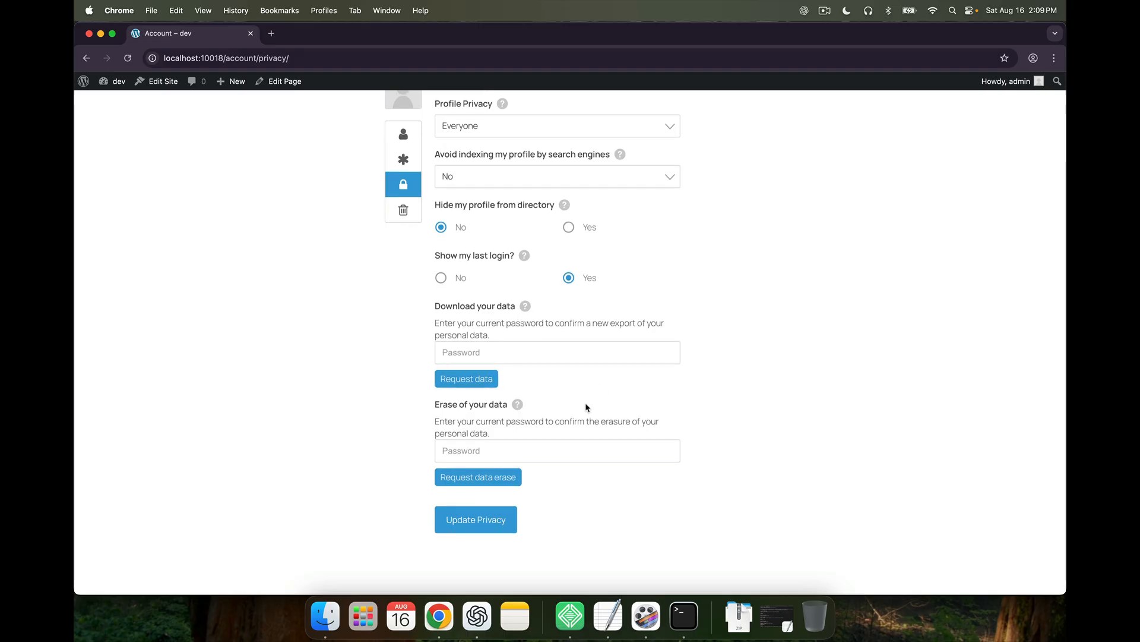
mouse_move(522, 310)
scroll(543, 410, "up", 3)
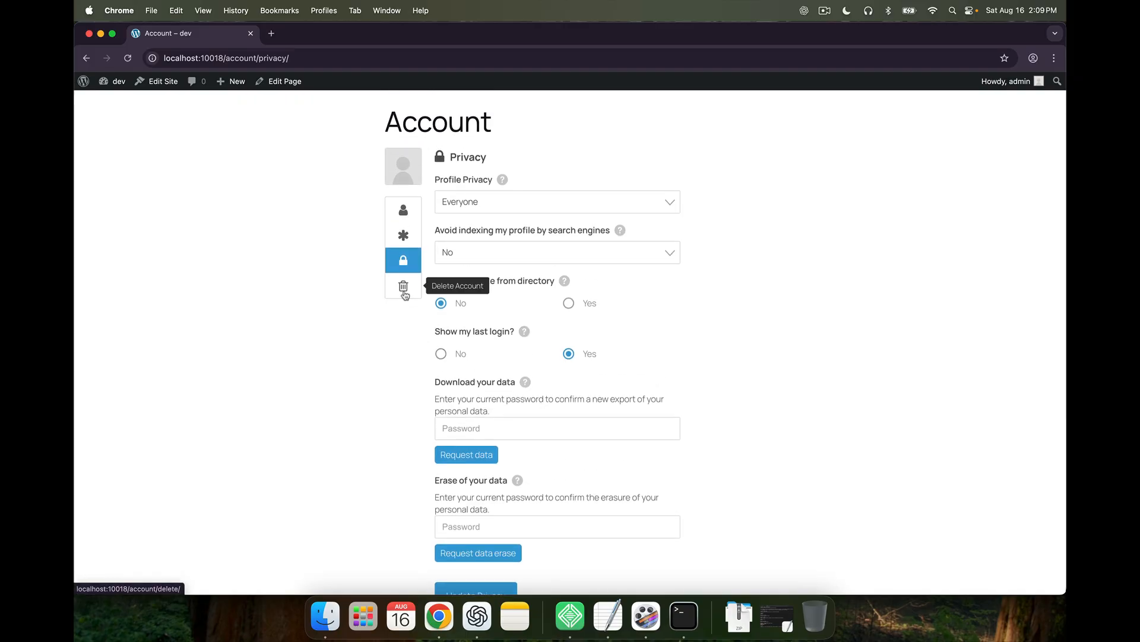
left_click(404, 292)
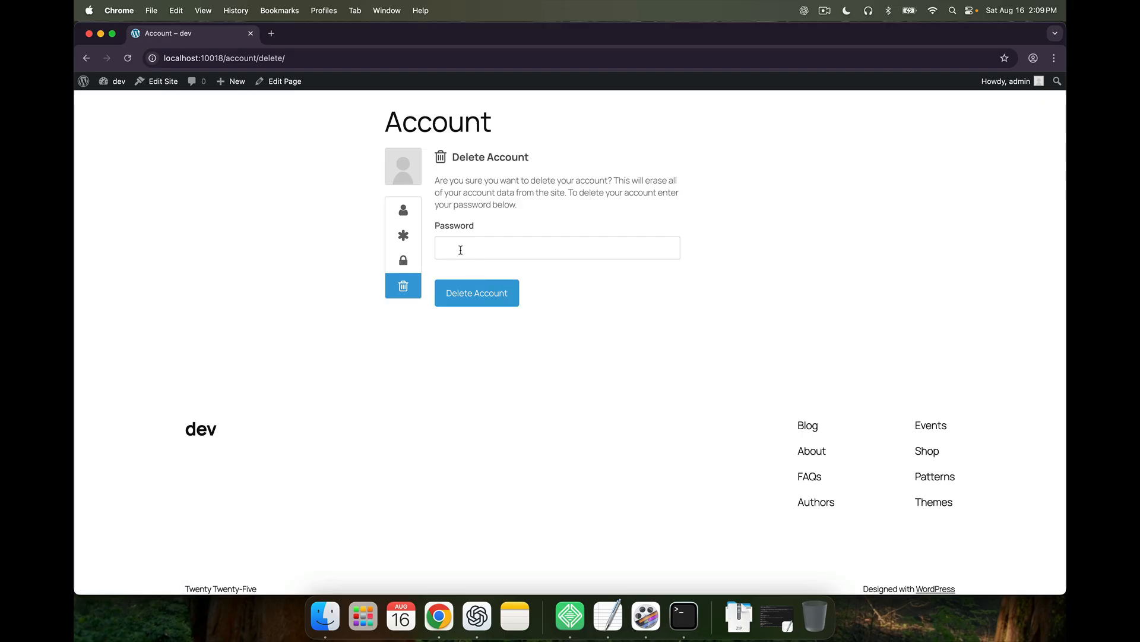
scroll(442, 289, "up", 4)
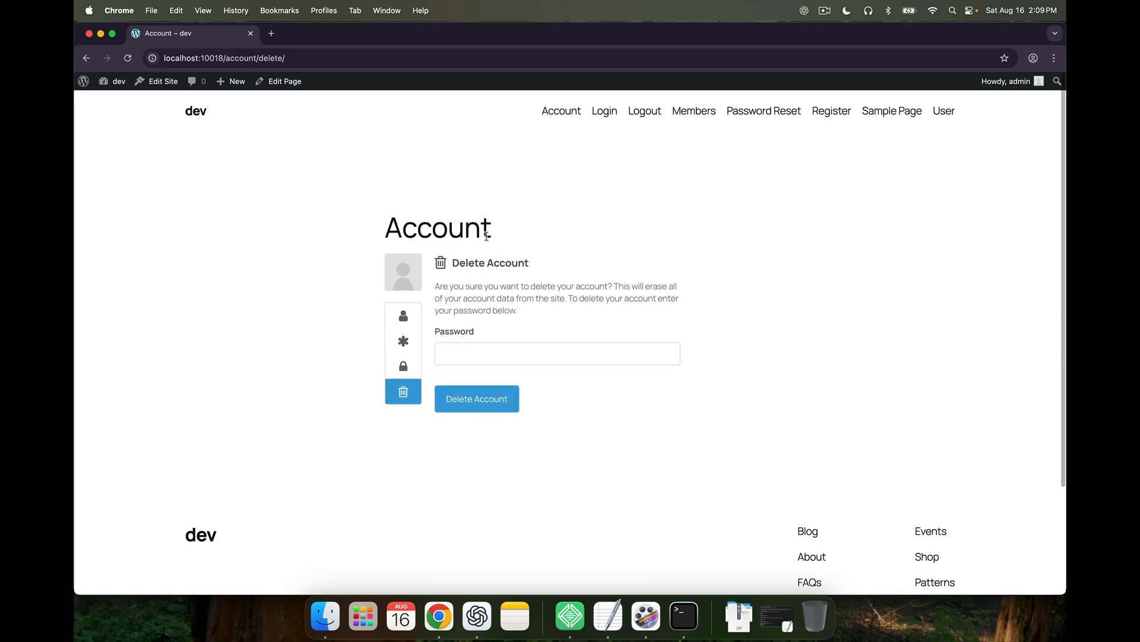
Log out, log back in with the administrator's username and password, and return to the front end
left_click(639, 117)
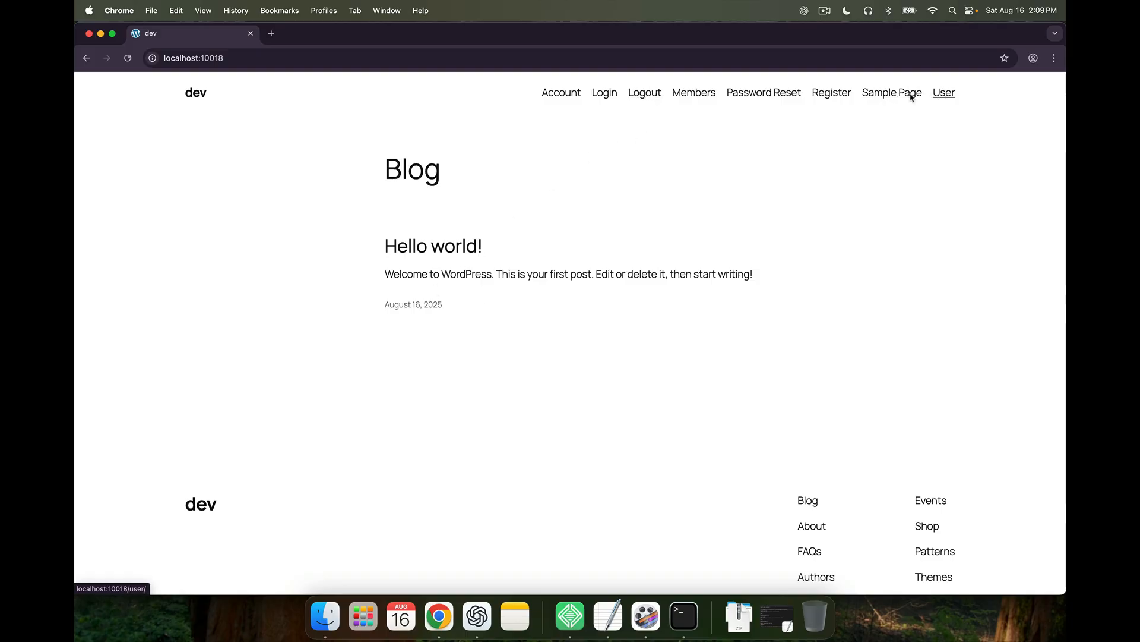
left_click(605, 95)
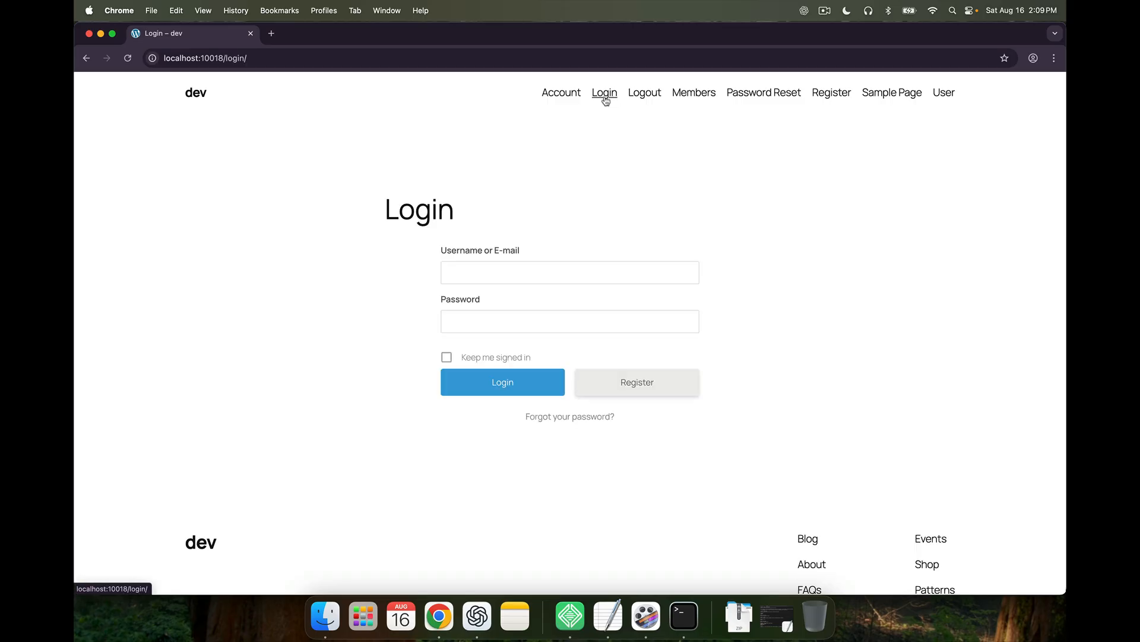
left_click(516, 276)
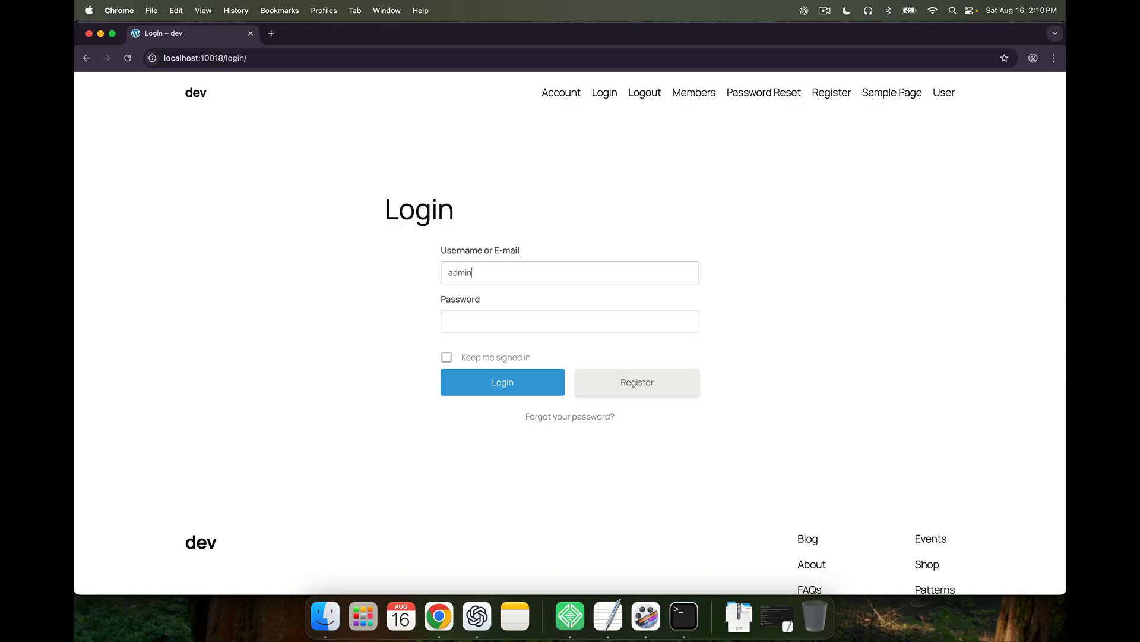
key("Tab")
type("••••")
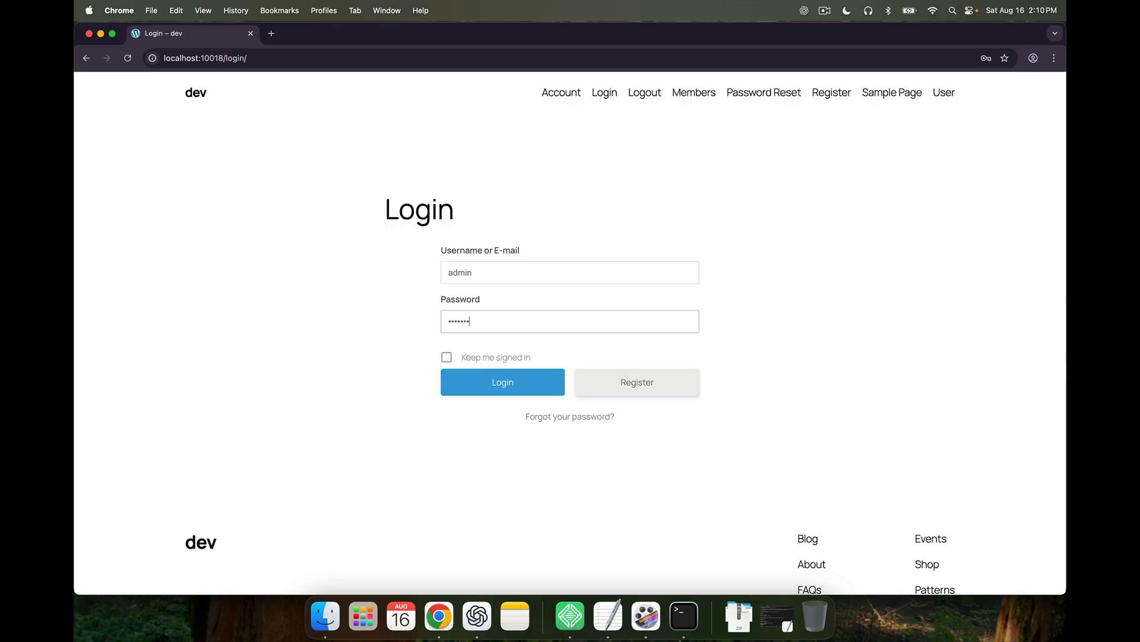
type("••••")
key("Return")
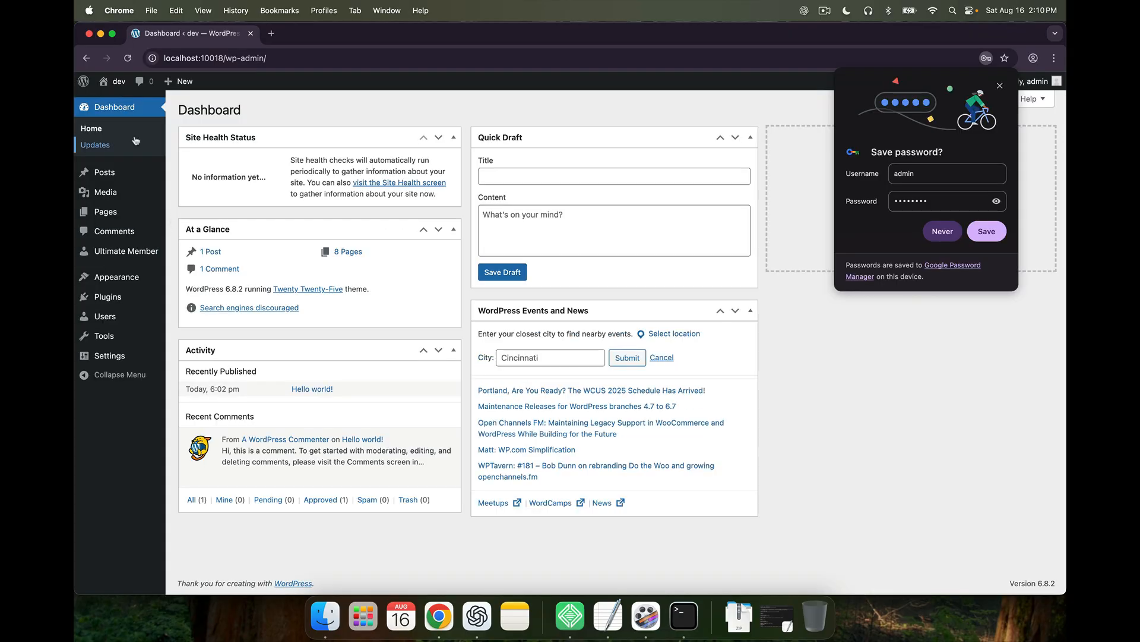
left_click(117, 104)
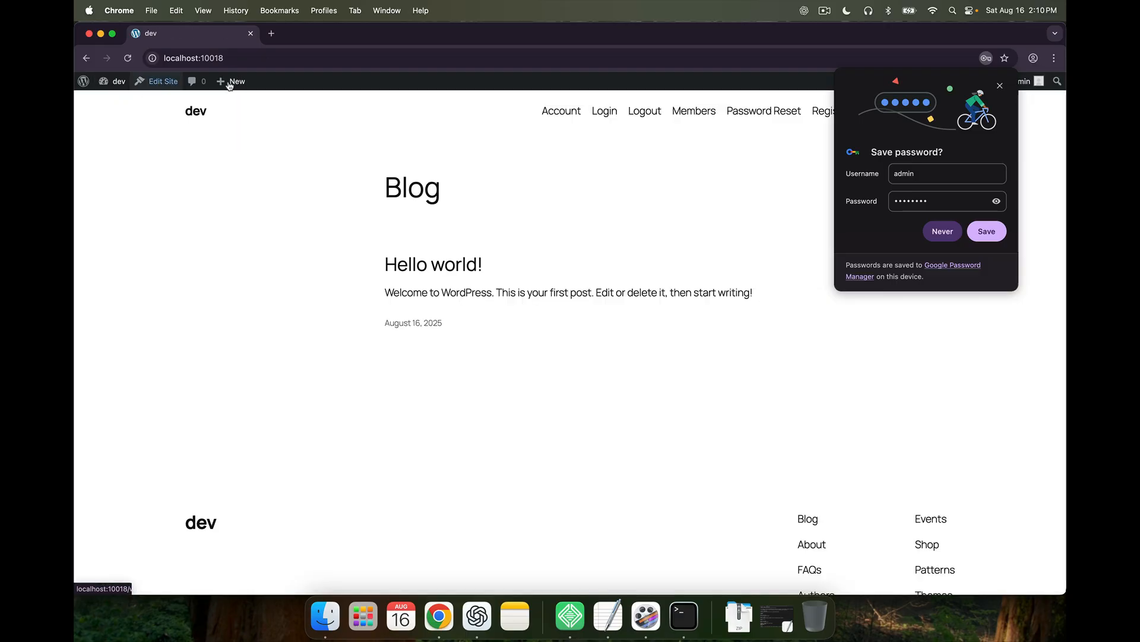
left_click(1000, 85)
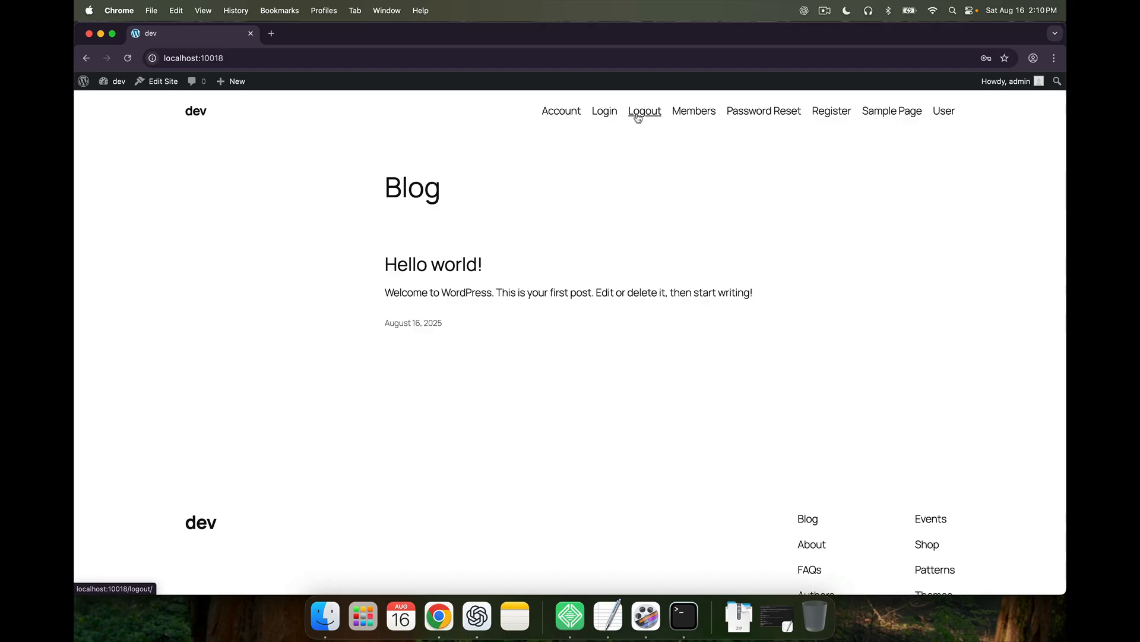
Open the Members directory and browse the administrator's profile page
left_click(694, 114)
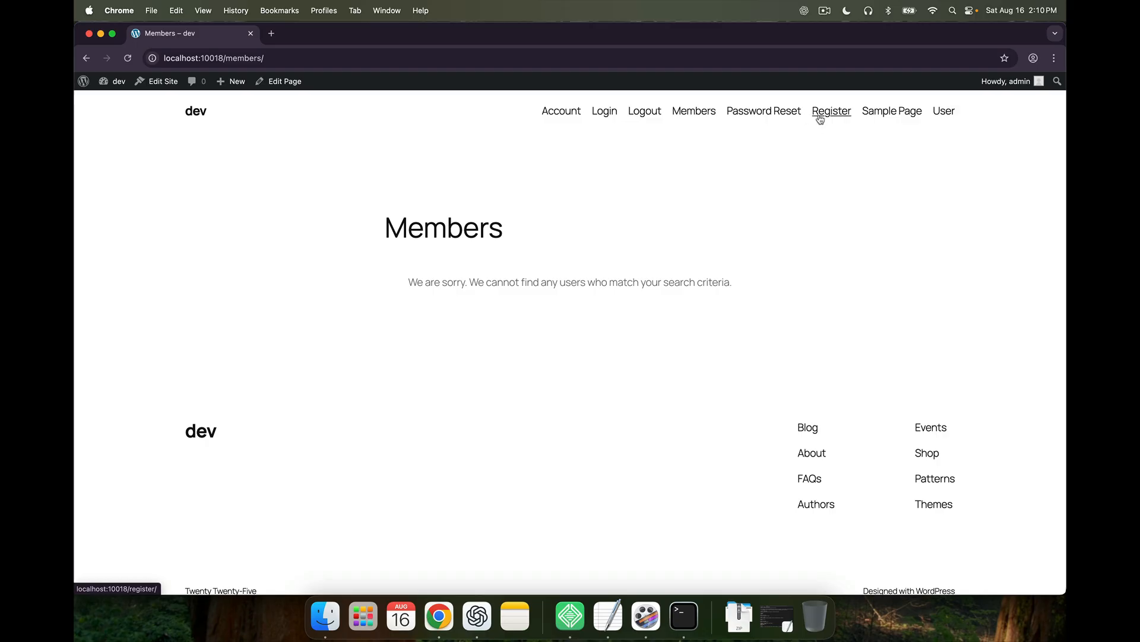
left_click(949, 118)
scroll(598, 296, "down", 4)
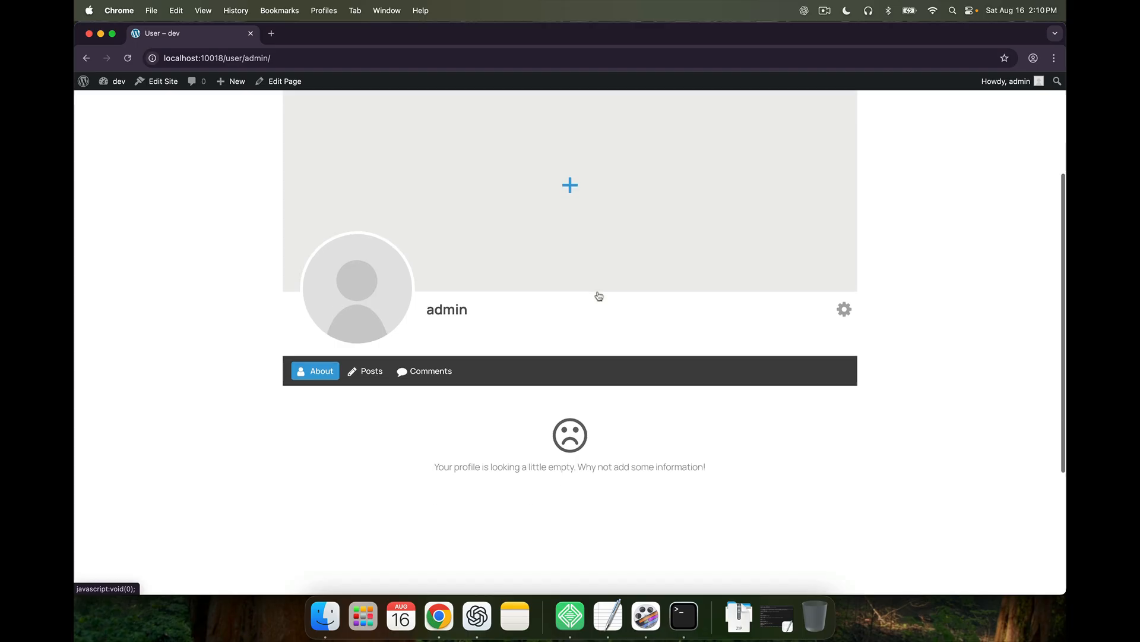
scroll(598, 295, "up", 3)
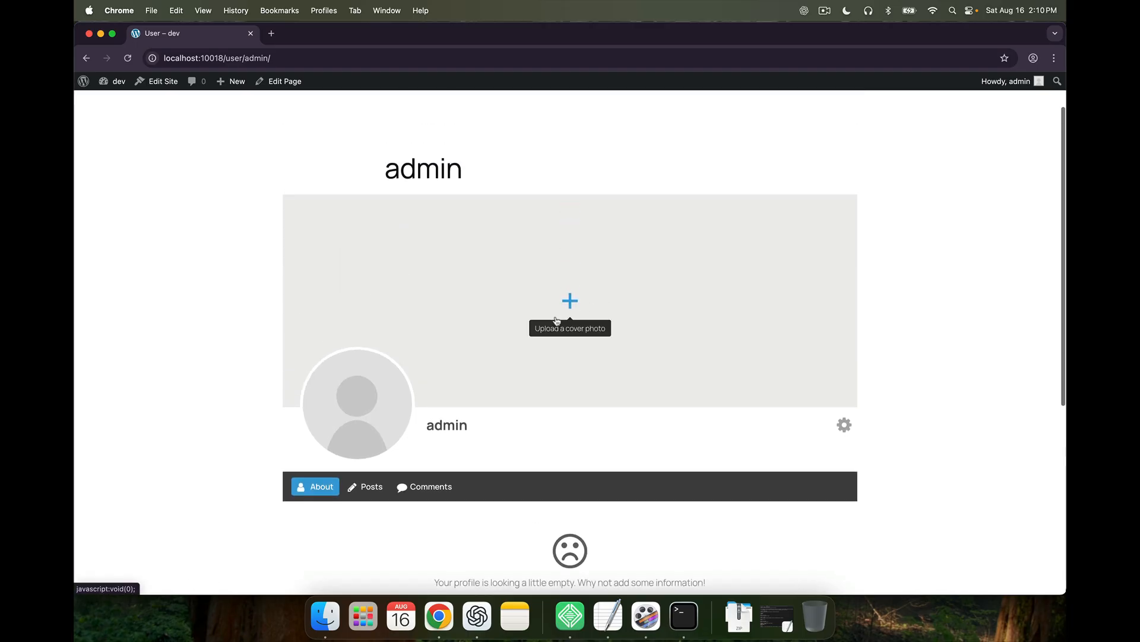
scroll(514, 397, "down", 1)
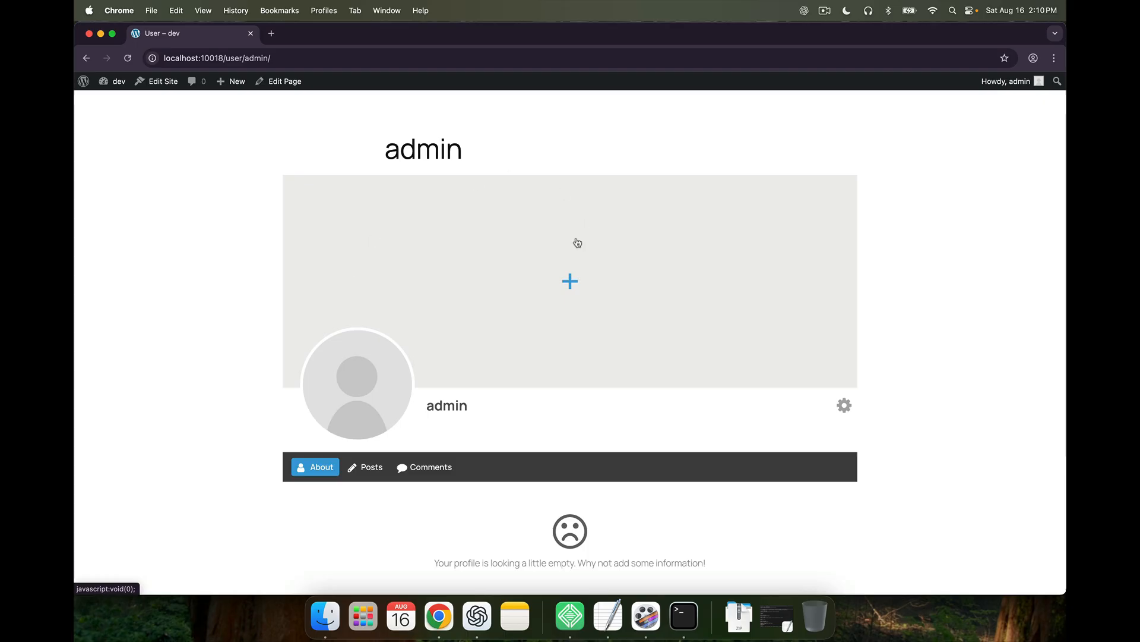
scroll(485, 349, "down", 3)
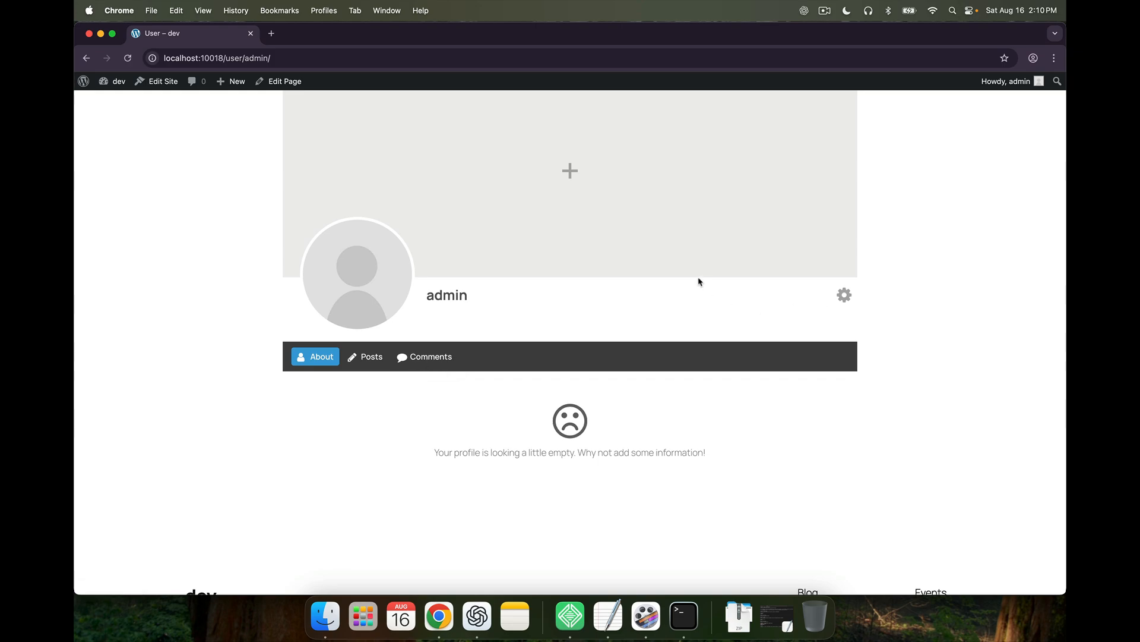
scroll(636, 288, "up", 3)
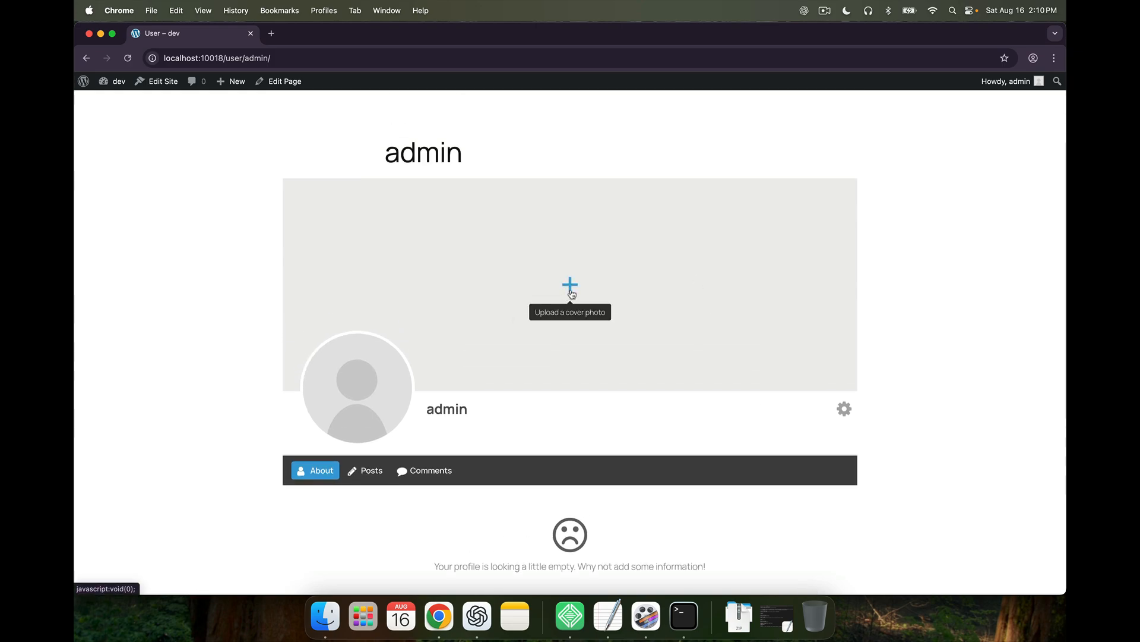
Try the cover photo and avatar upload menus, reload the profile, and show the gear menu options
left_click(571, 292)
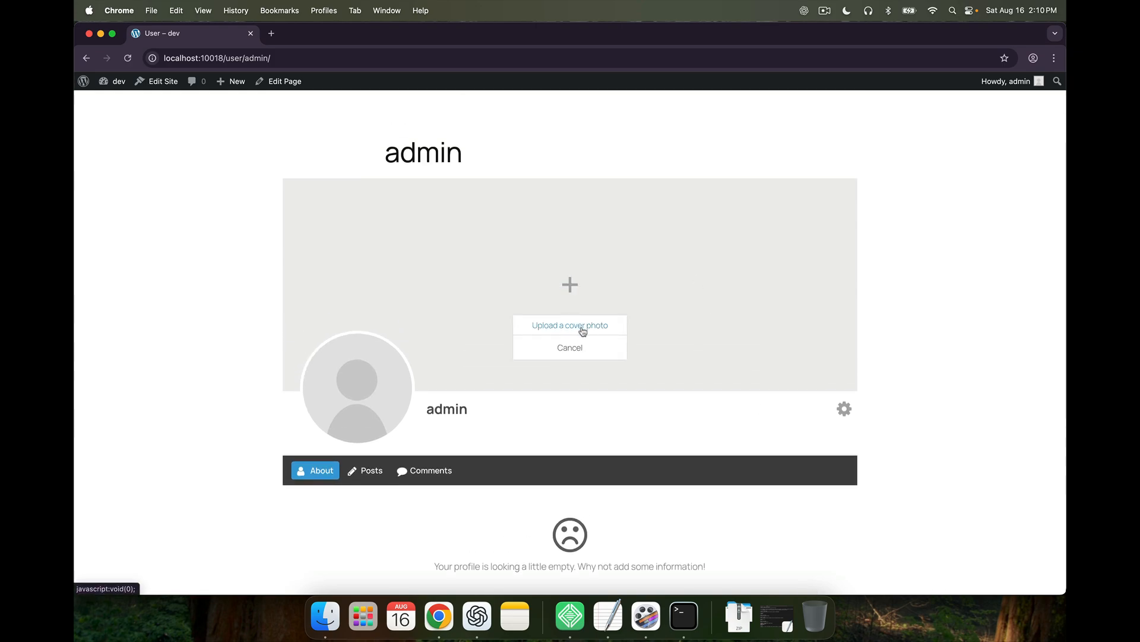
left_click(360, 410)
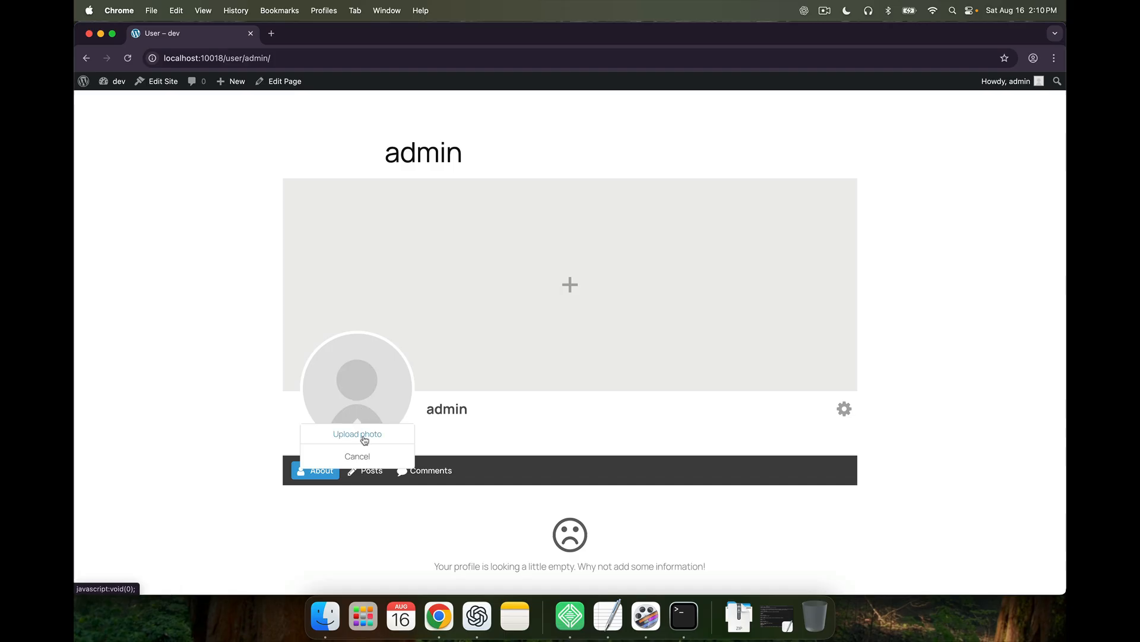
left_click(444, 417)
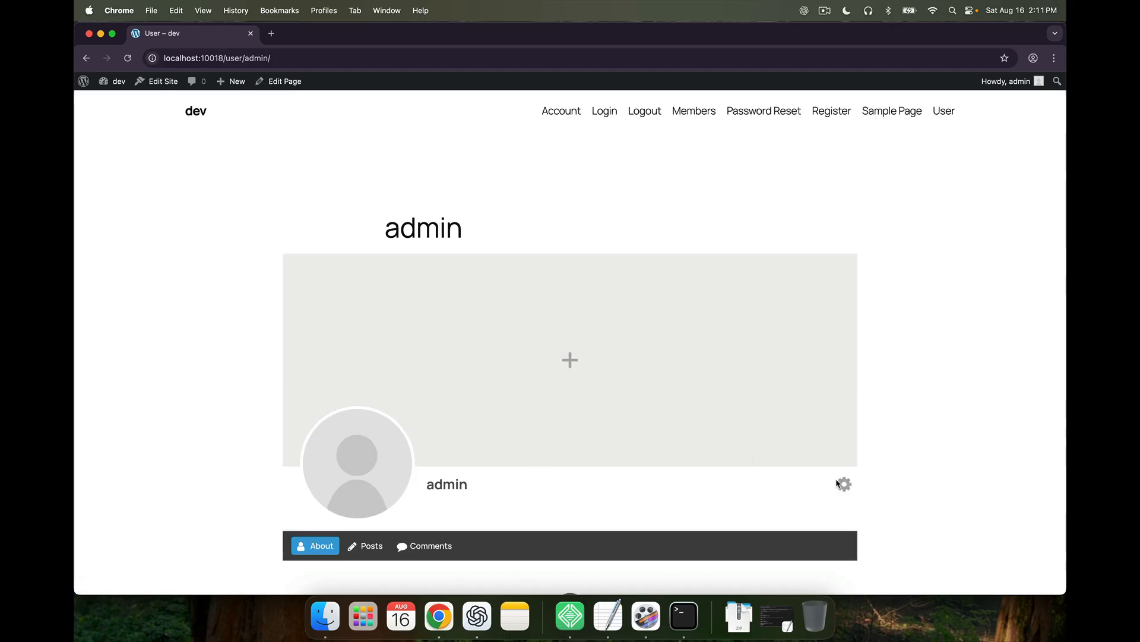
scroll(572, 504, "down", 3)
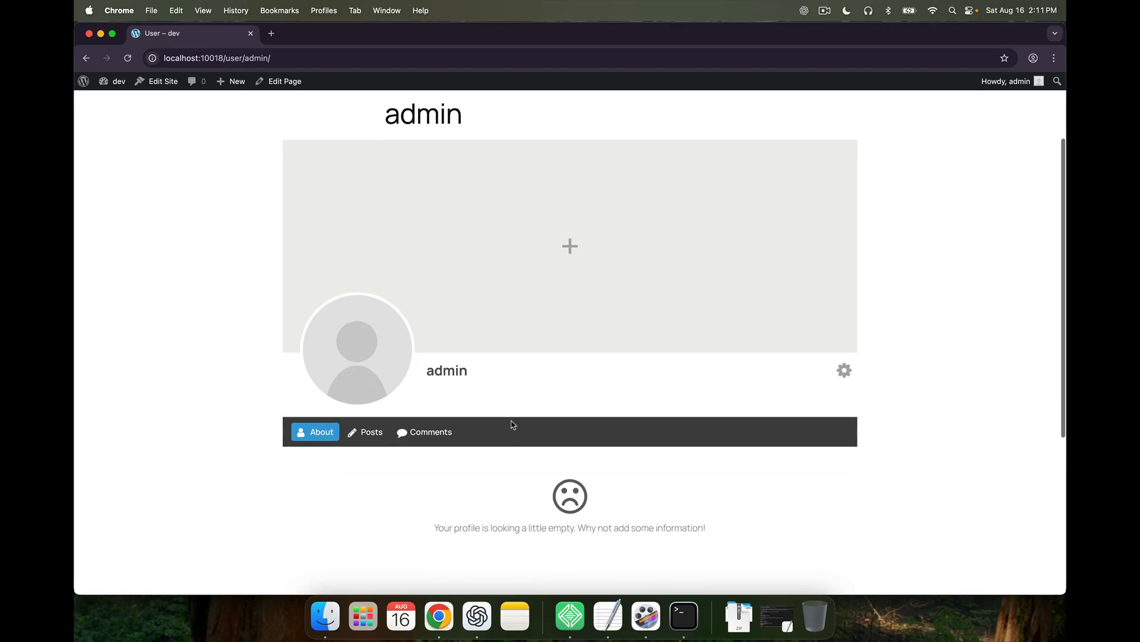
left_click(843, 371)
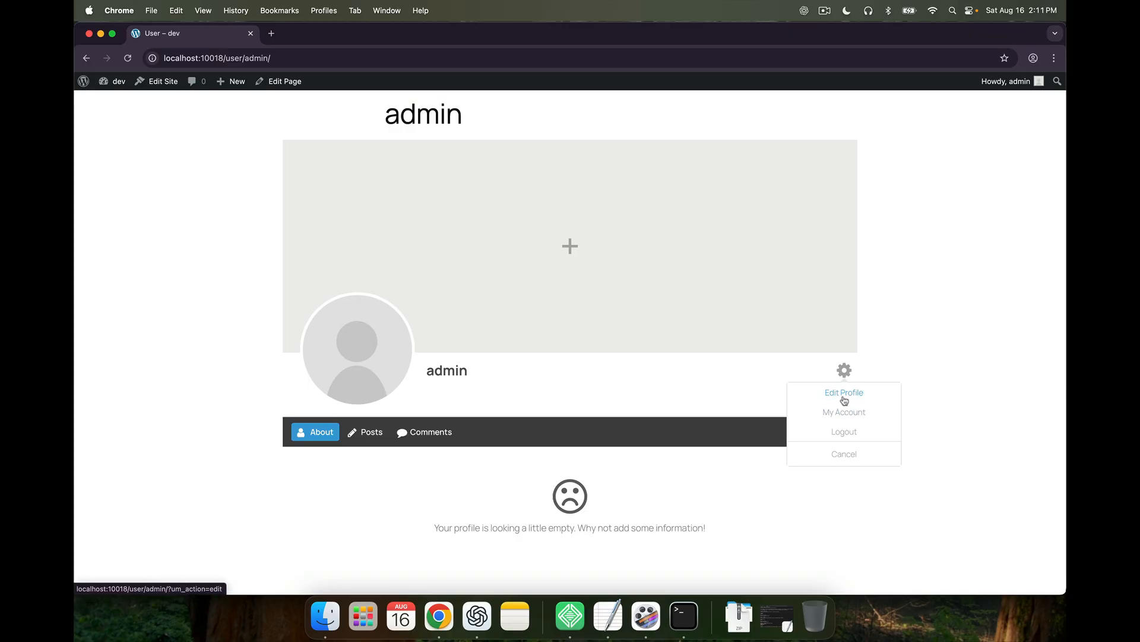
Write the profile bio 'Welcome to my page.' and save it
left_click(844, 394)
scroll(626, 443, "down", 3)
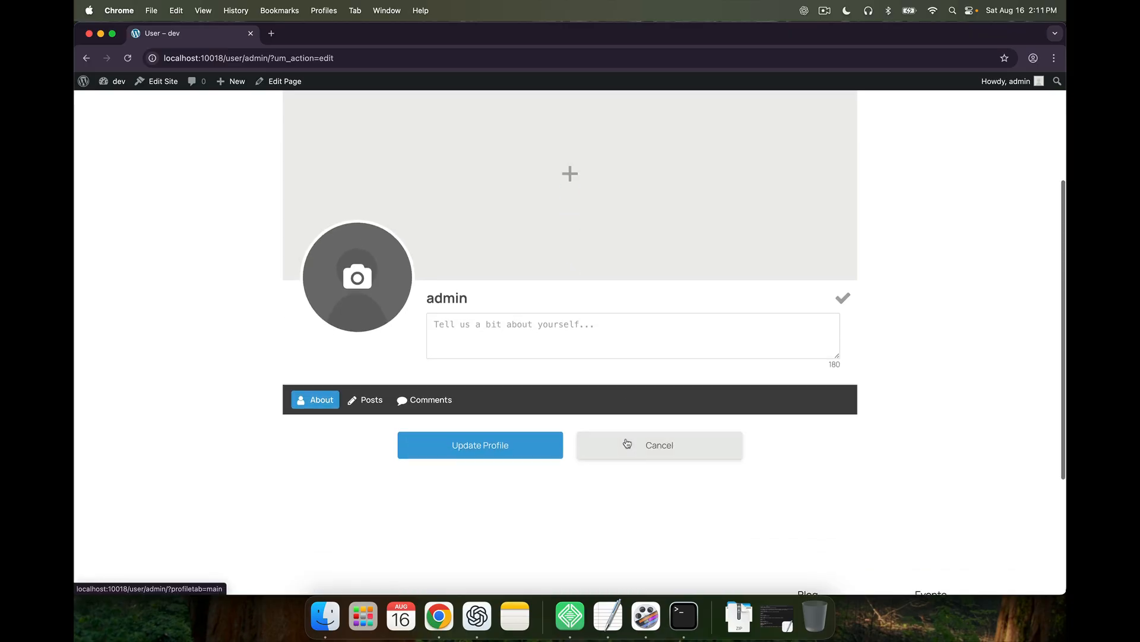
left_click(592, 344)
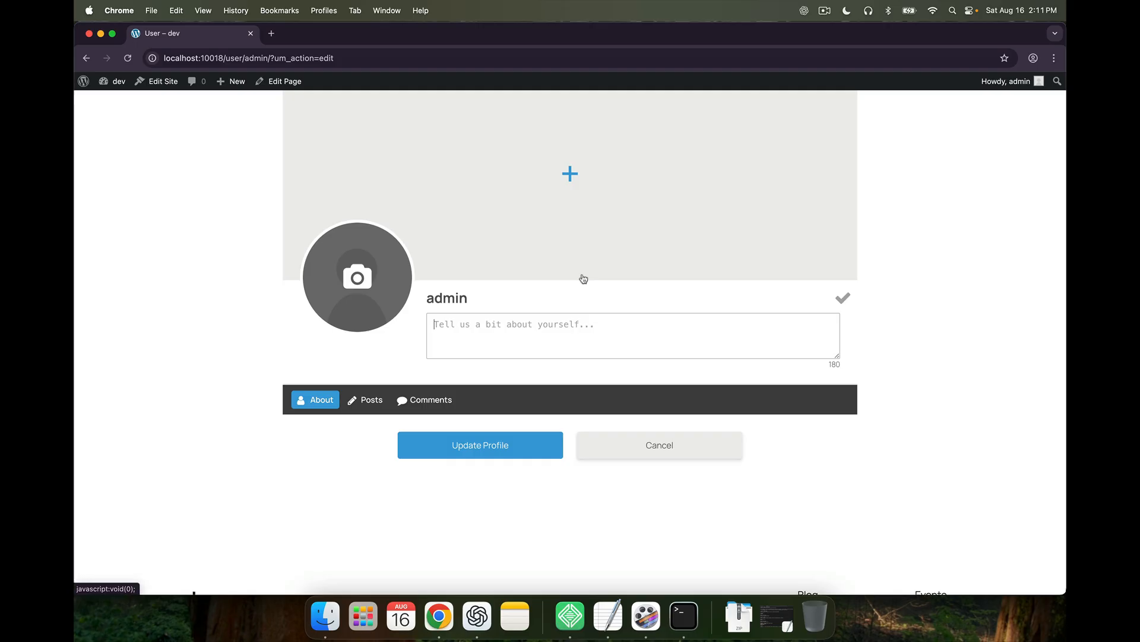
type("Welcome to my page.")
left_click(844, 305)
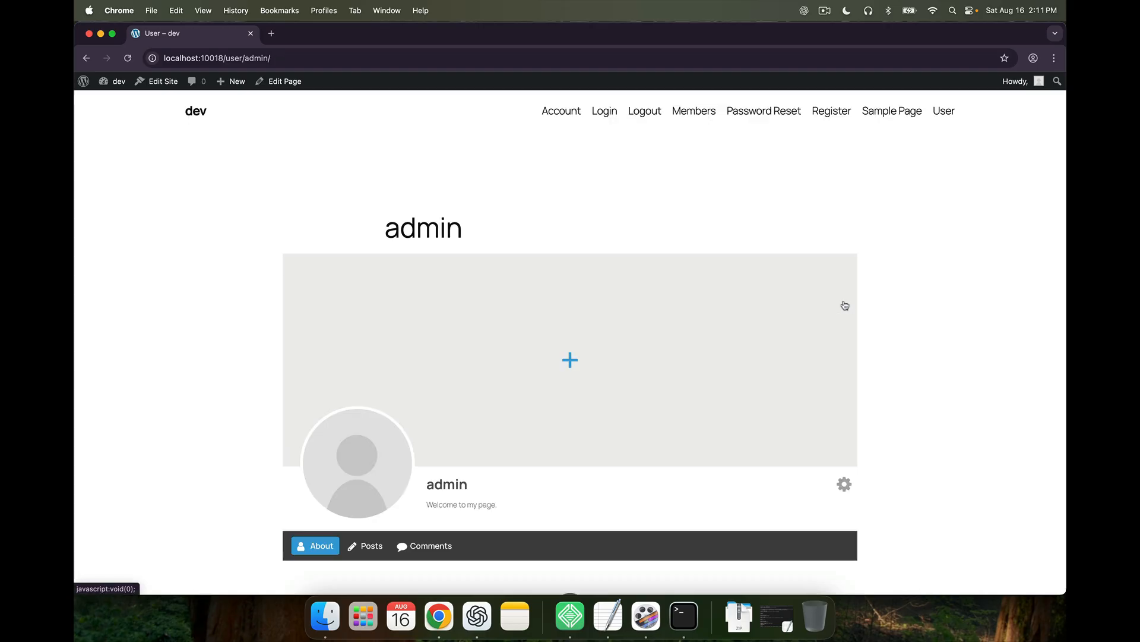
scroll(588, 397, "down", 2)
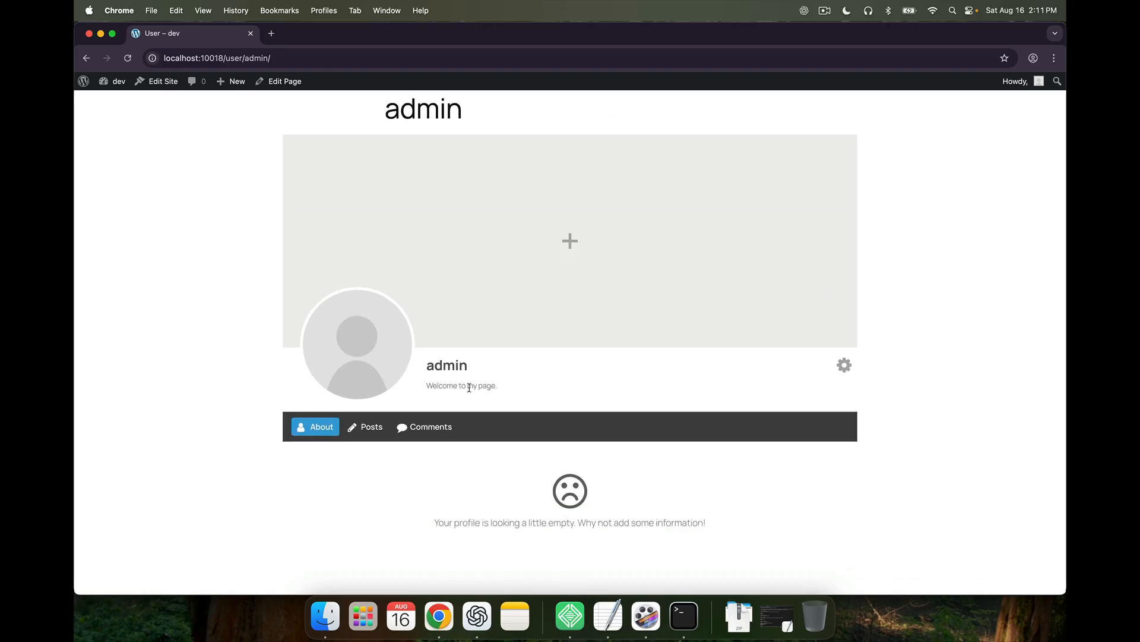
scroll(487, 488, "down", 1)
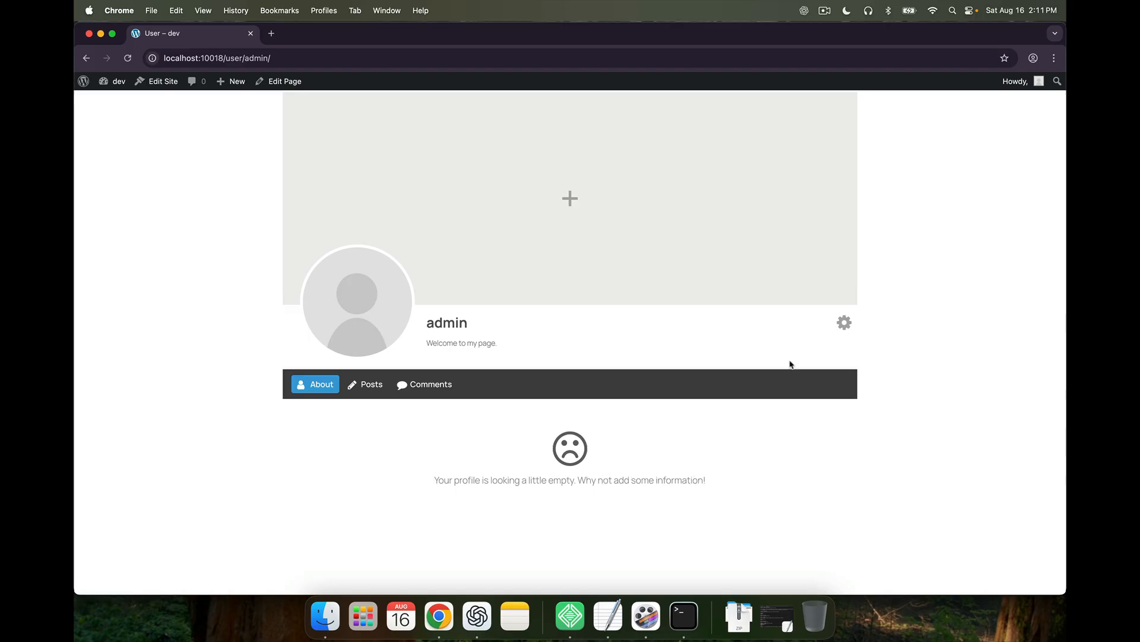
Reopen the profile's edit form from the gear menu
left_click(843, 323)
left_click(831, 351)
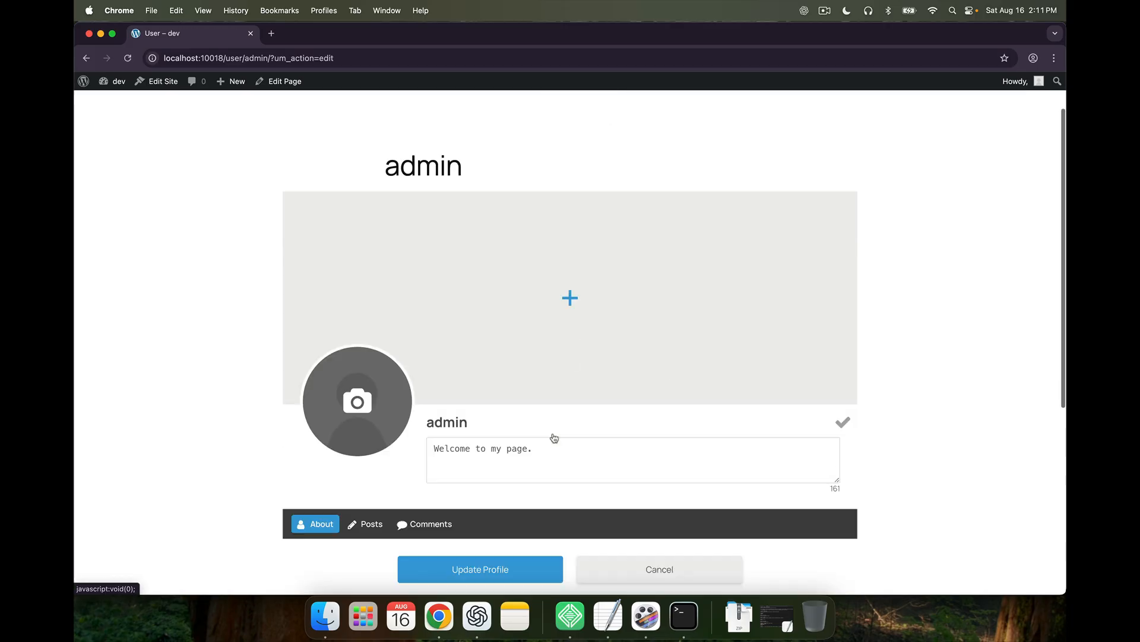
scroll(555, 438, "down", 4)
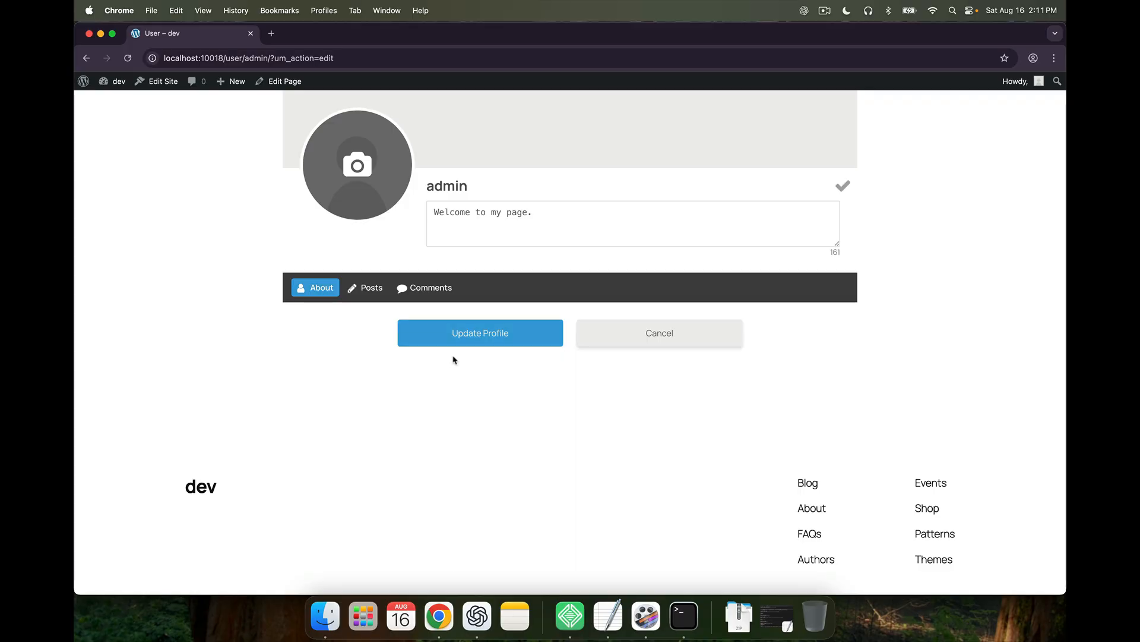
From the dashboard, edit the Default Profile form under Ultimate Member > Forms and show the Fields Manager
left_click(115, 102)
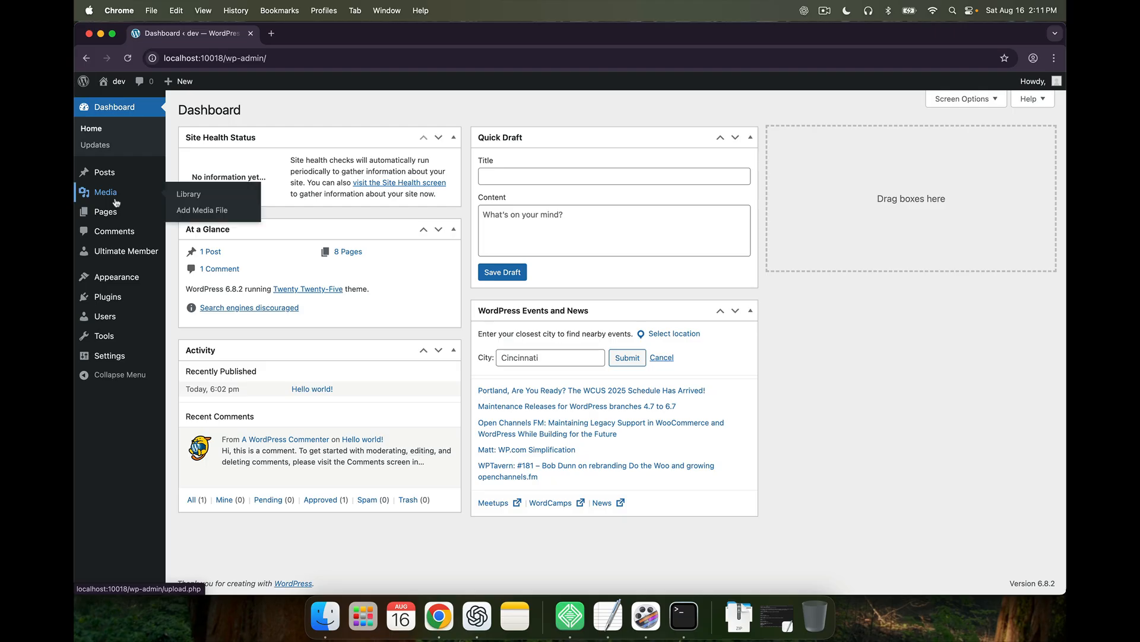
mouse_move(122, 248)
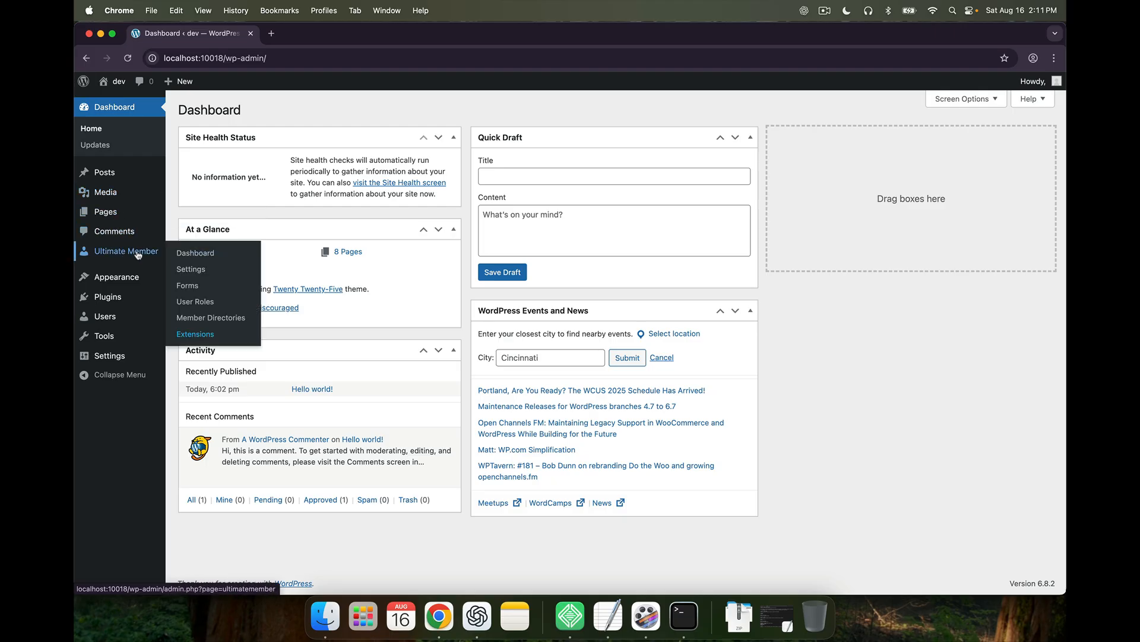
left_click(202, 290)
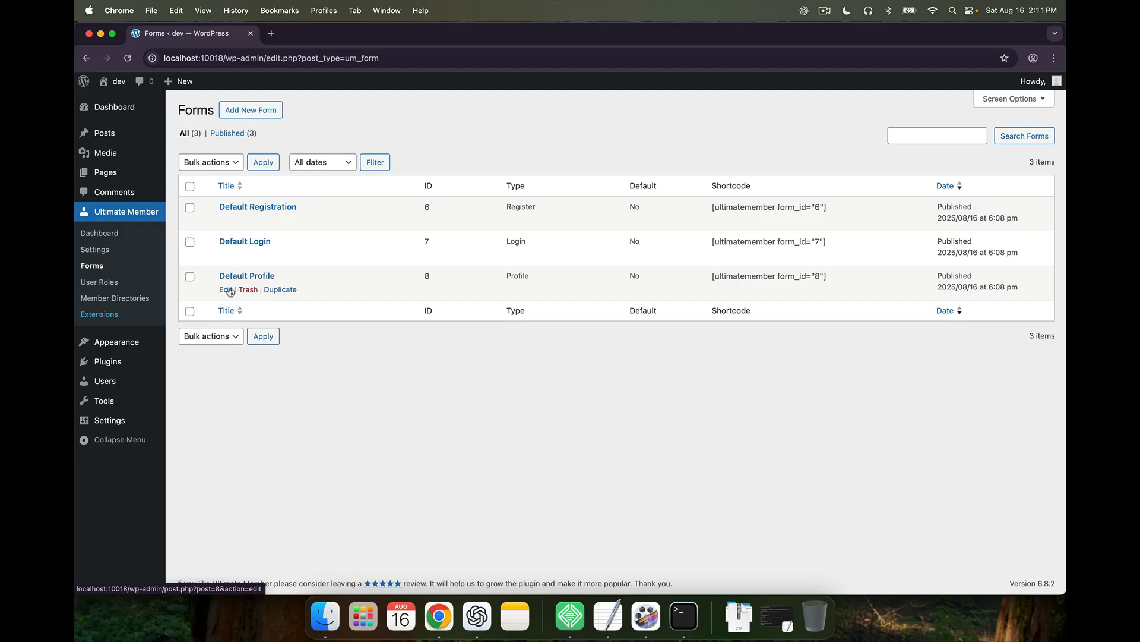
left_click(226, 290)
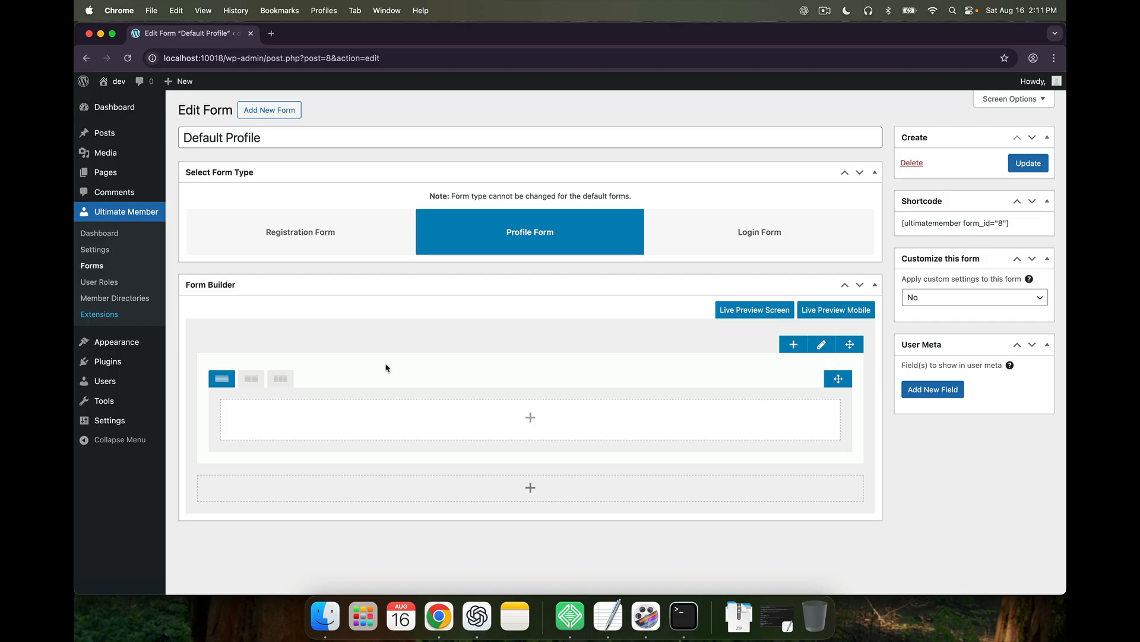
left_click(530, 423)
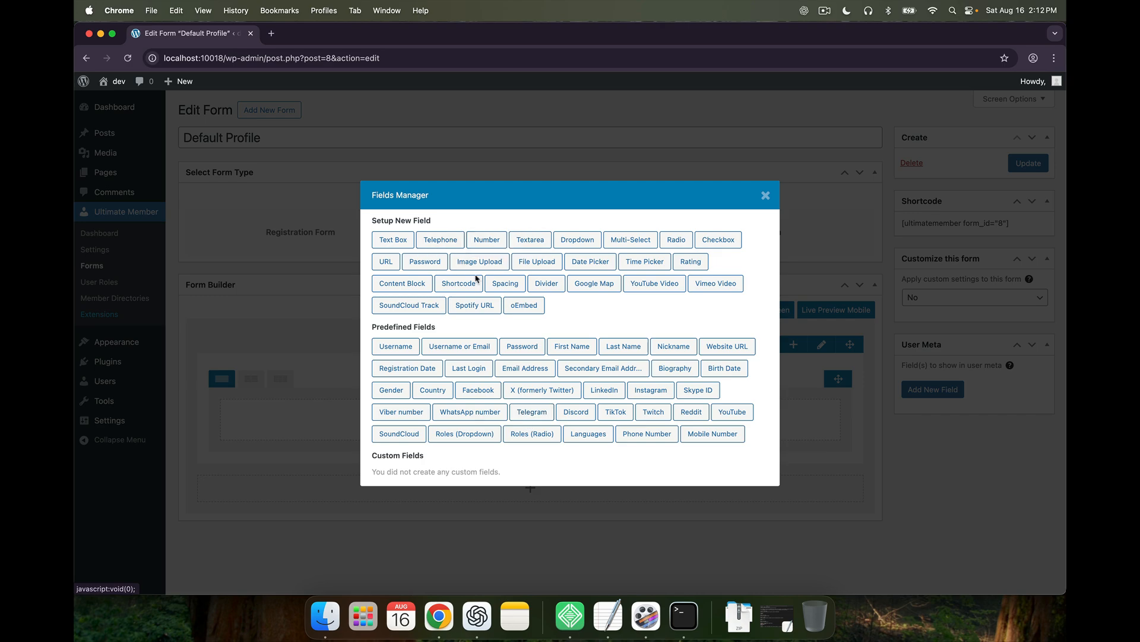
Add First Name and Last Name fields and place them side by side in a two-column row
left_click(569, 349)
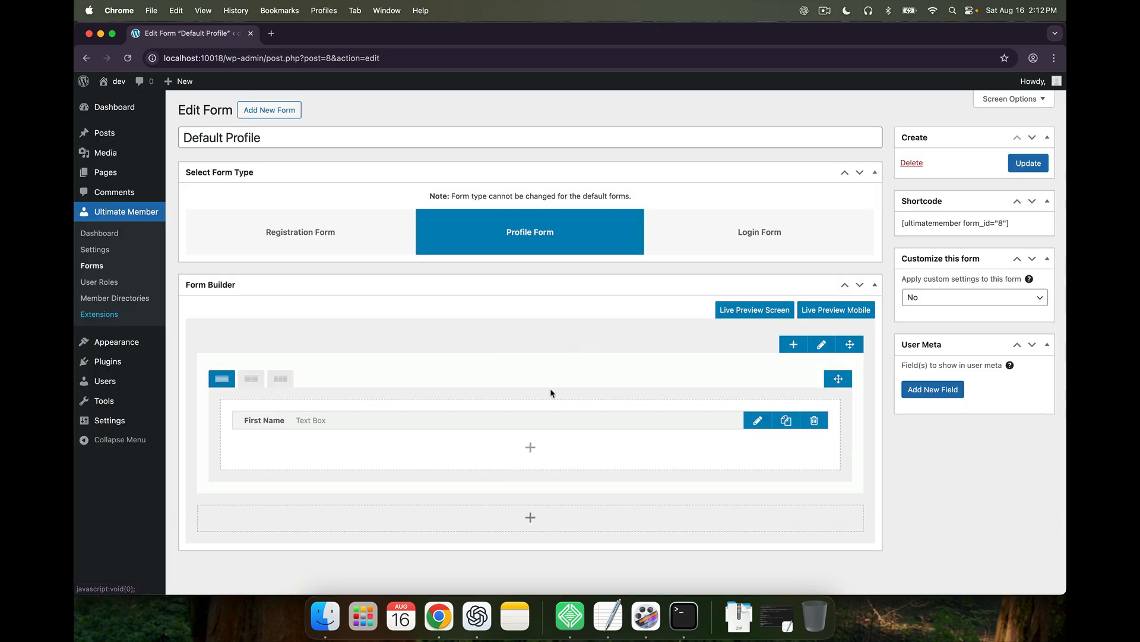
left_click(530, 446)
left_click(609, 352)
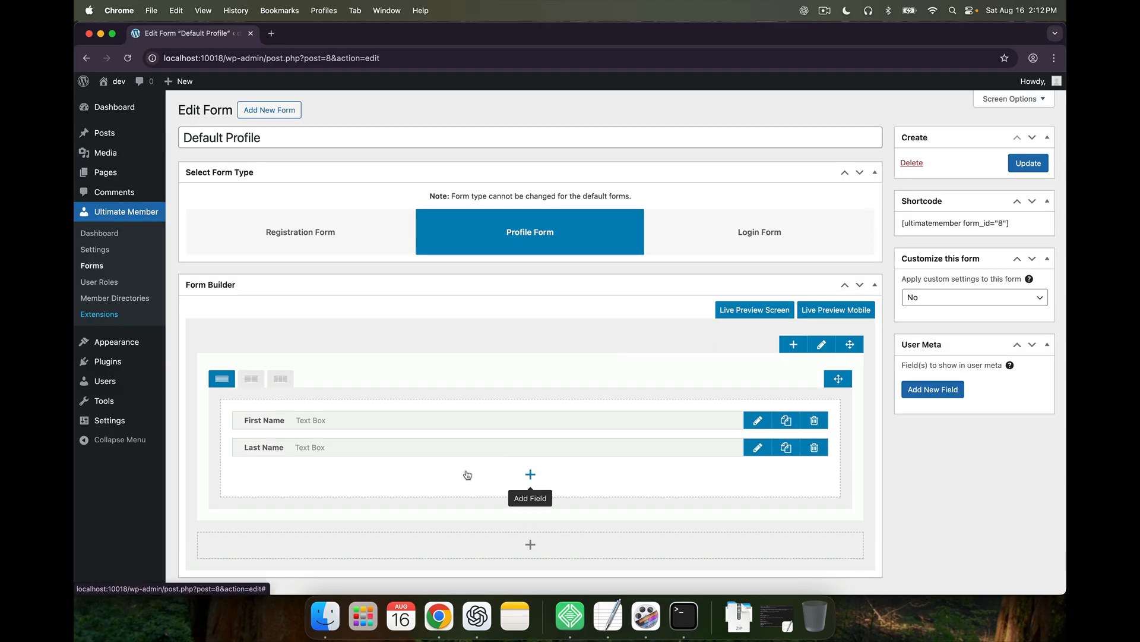
scroll(466, 472, "down", 1)
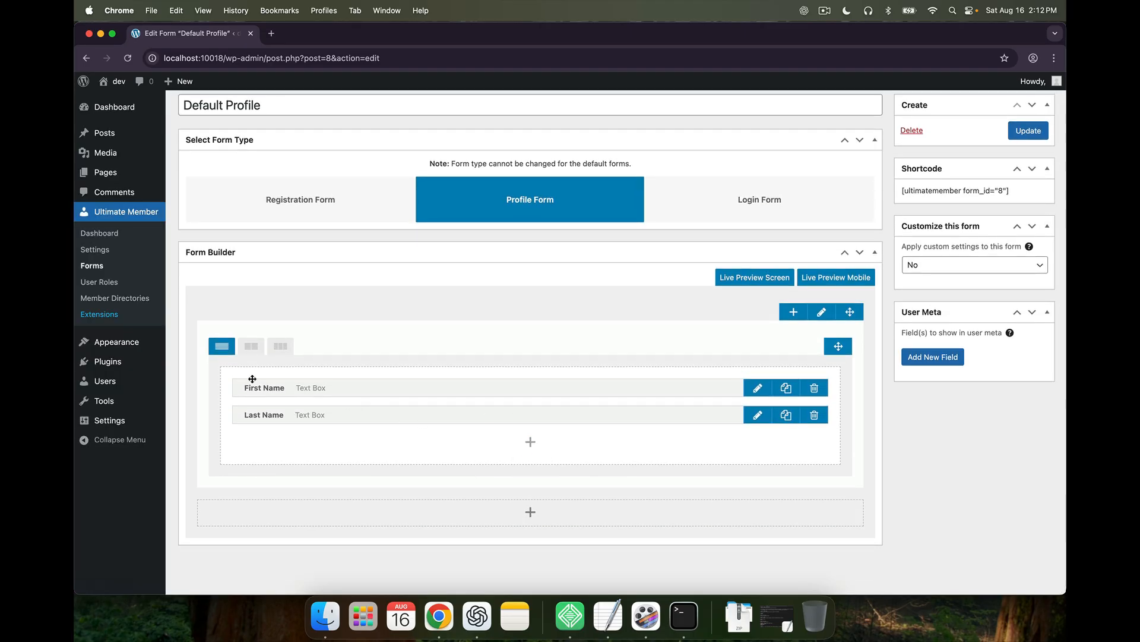
left_click(253, 352)
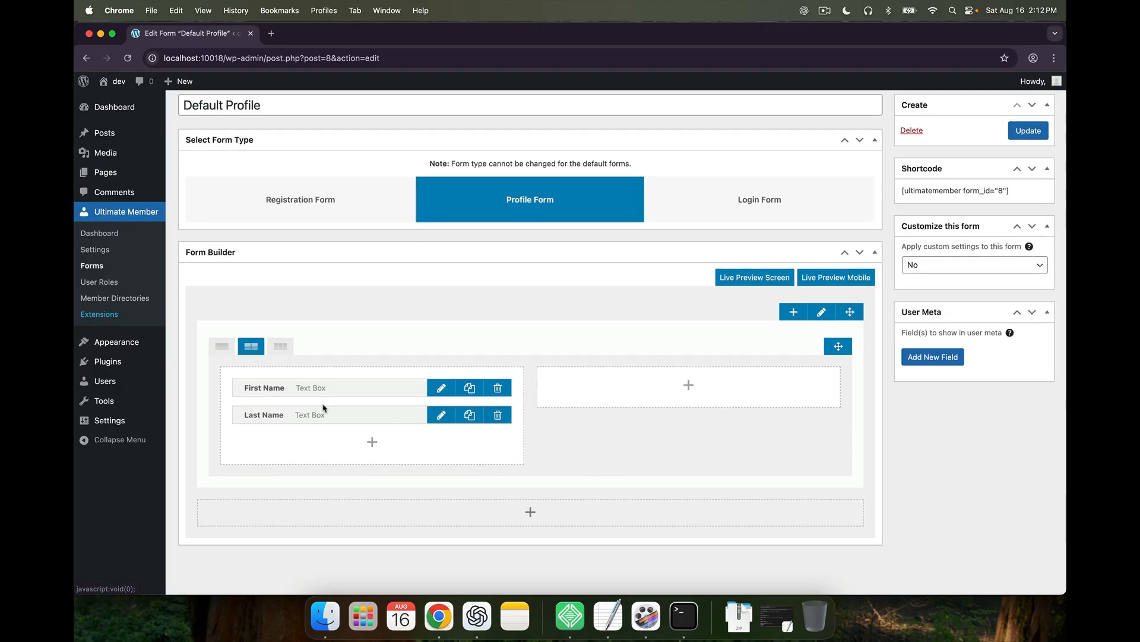
left_click_drag(368, 422, 600, 439)
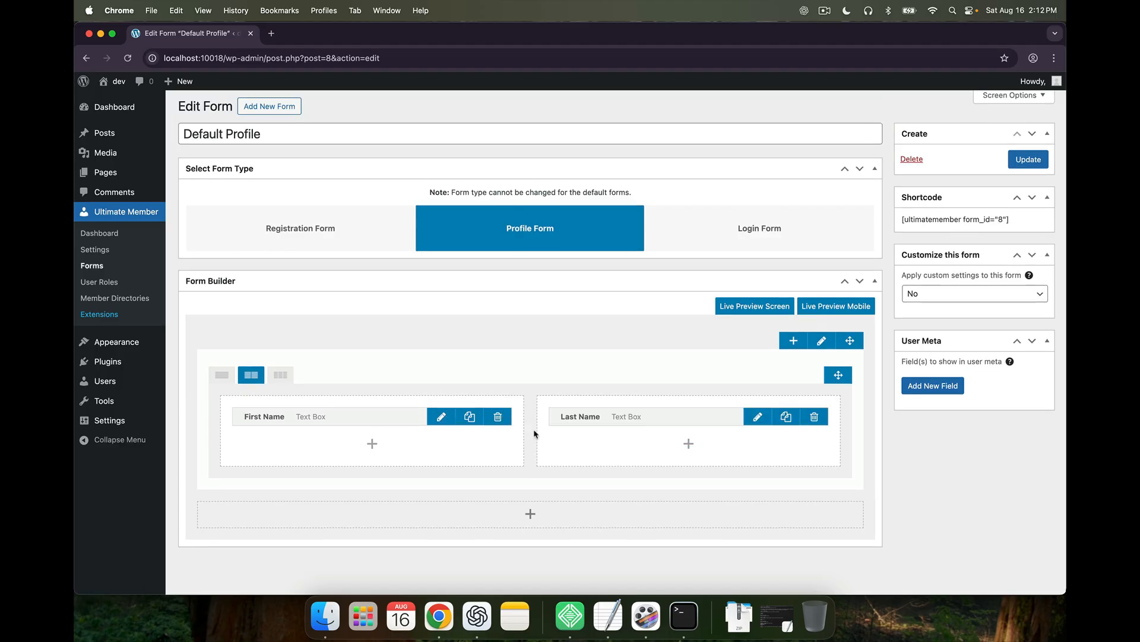
scroll(535, 434, "up", 1)
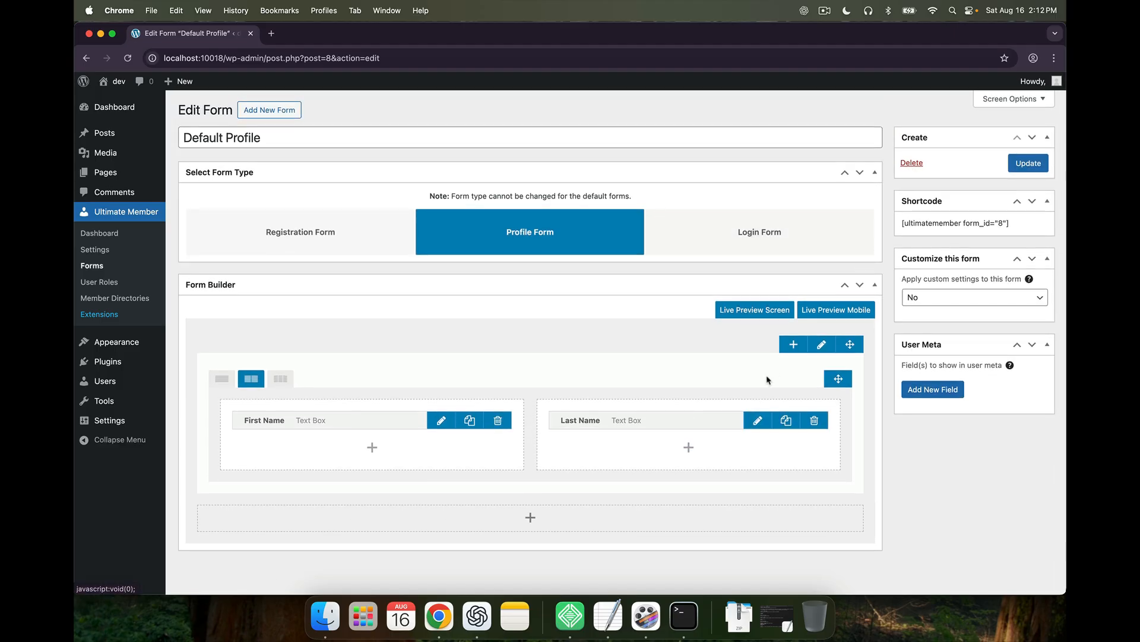
Preview the profile form, then switch the row back to one column with the names stacked
left_click(765, 314)
scroll(605, 392, "down", 3)
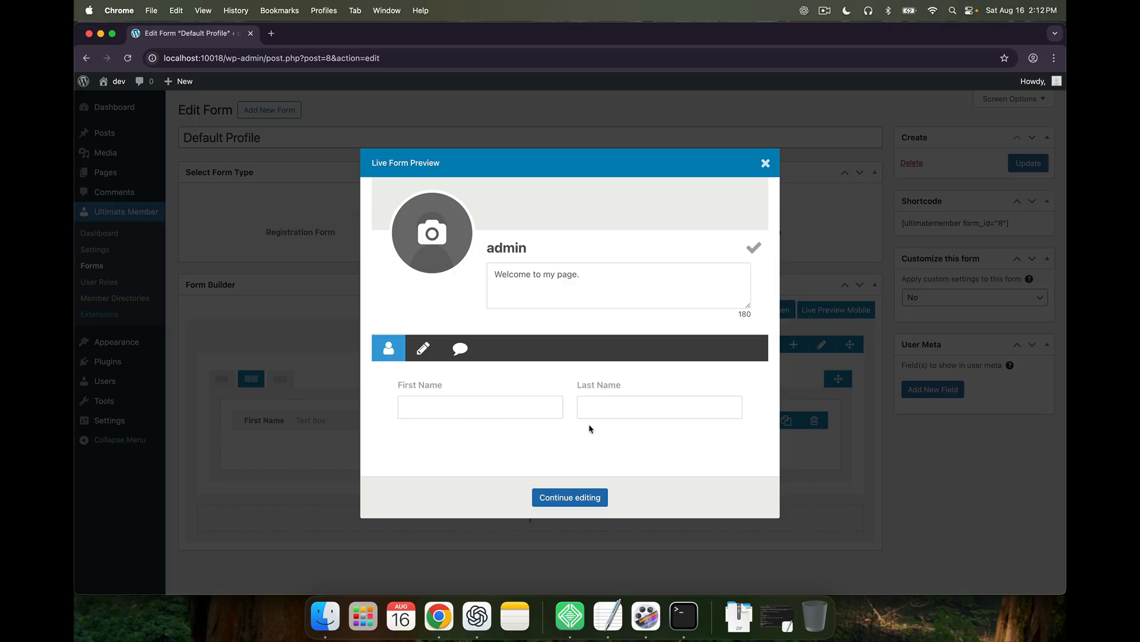
left_click(765, 164)
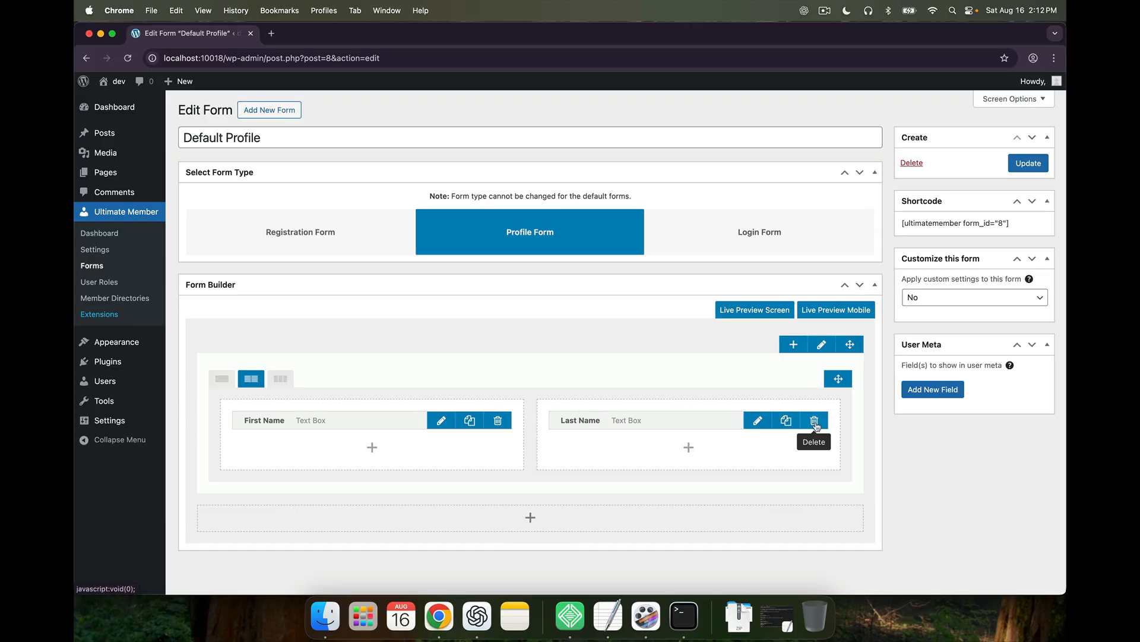
left_click(222, 378)
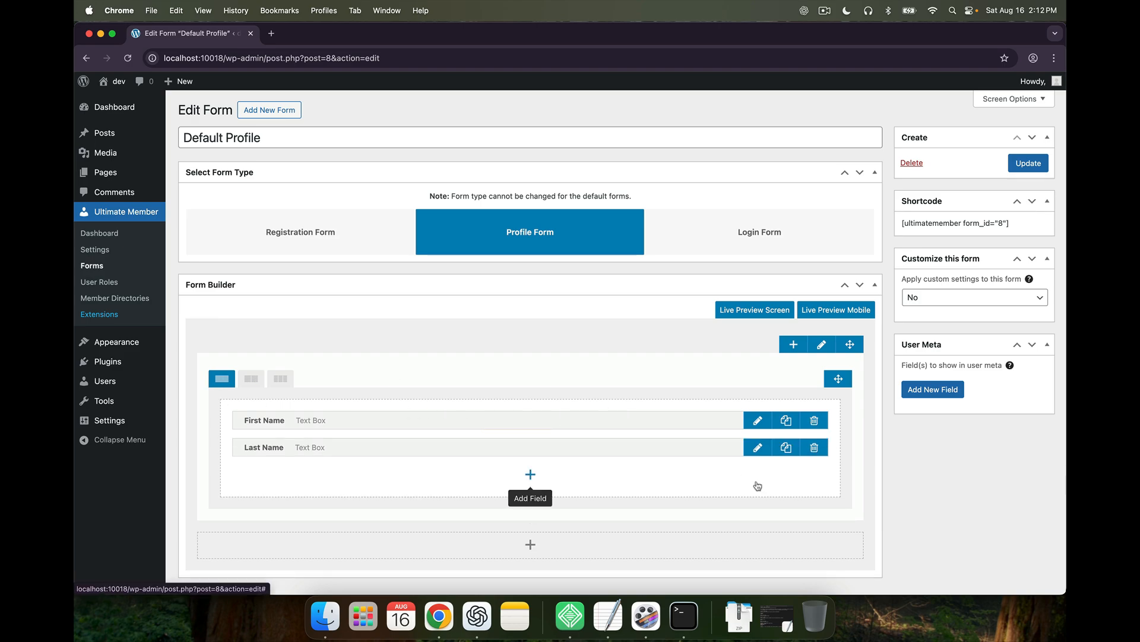
Open the Fields Manager again from the + Add Field button below Last Name
left_click(530, 476)
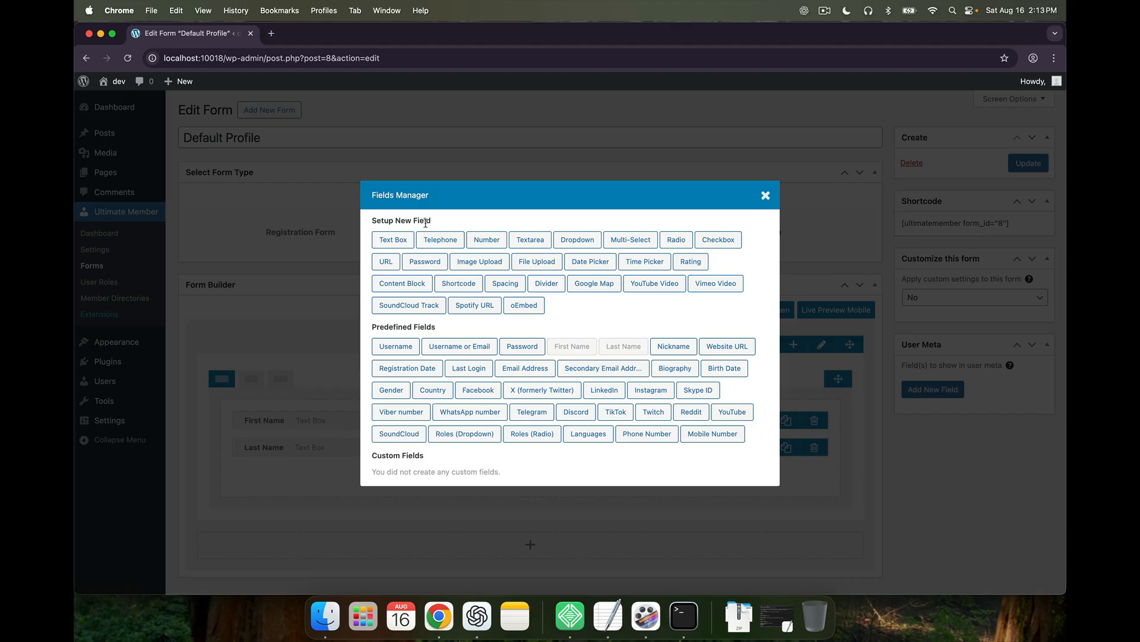
Create a telephone field titled and labelled 'Work Phone Number' with meta key work_number, no icon
left_click(446, 248)
left_click(443, 217)
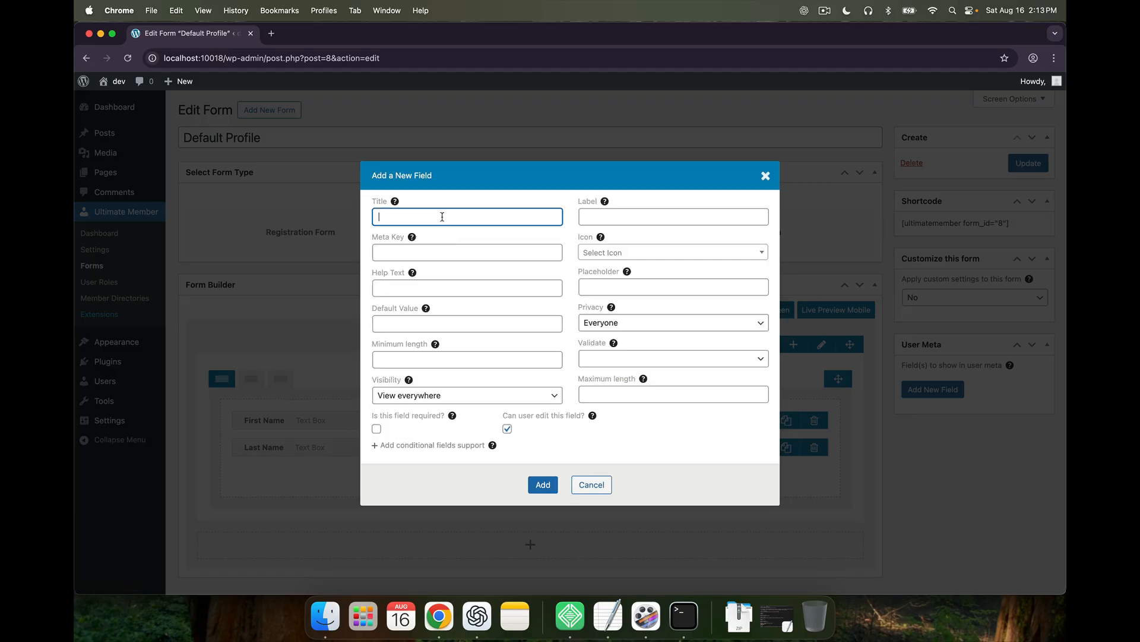
type("Work Phone Number")
left_click(598, 214)
left_click(508, 217)
key("super+a")
key("super+c")
left_click(666, 211)
key("super+v")
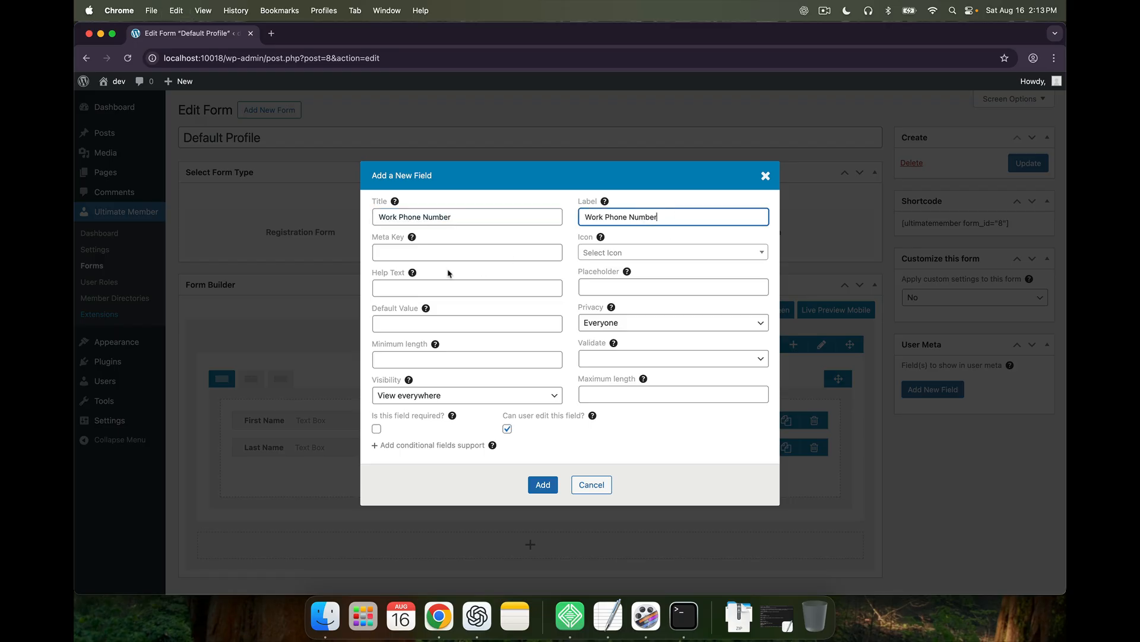
left_click(396, 250)
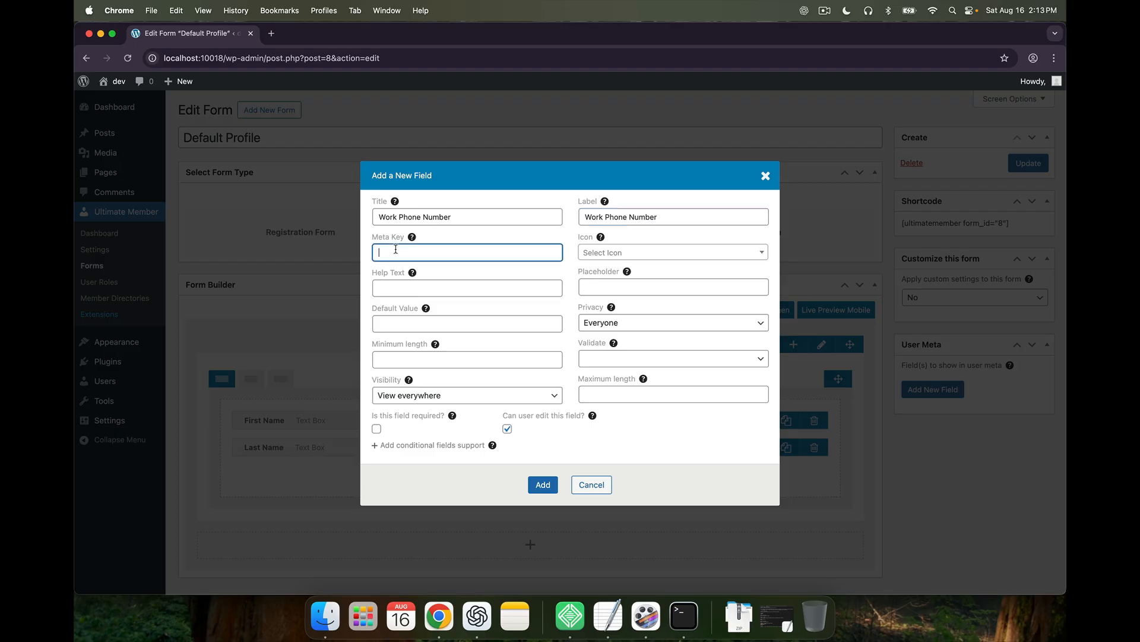
type("work_number")
left_click(613, 259)
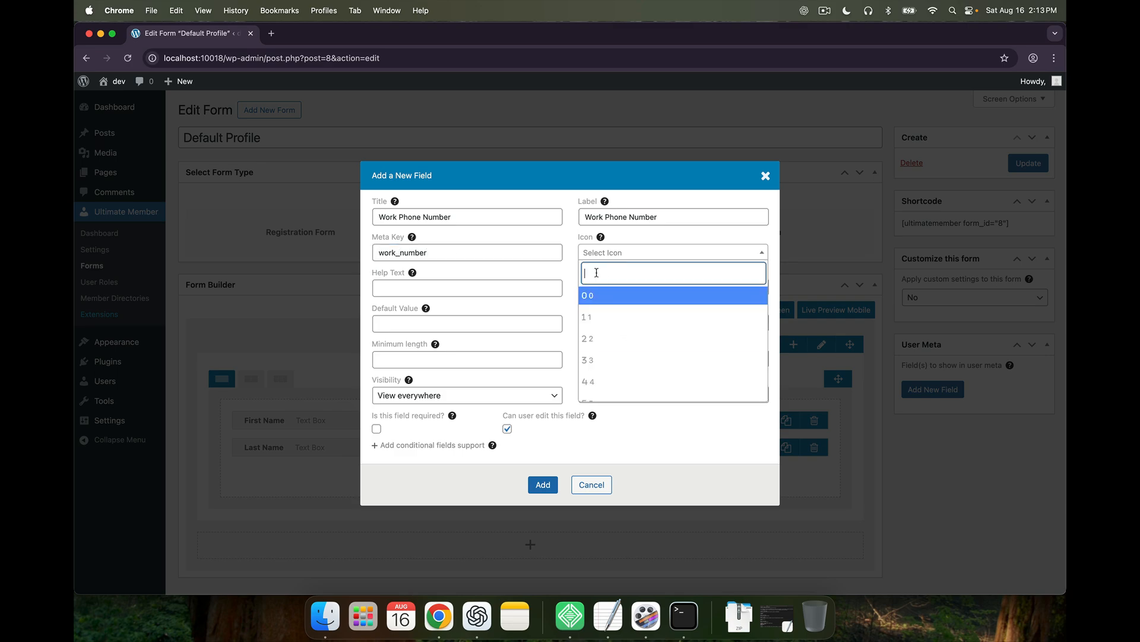
left_click(576, 259)
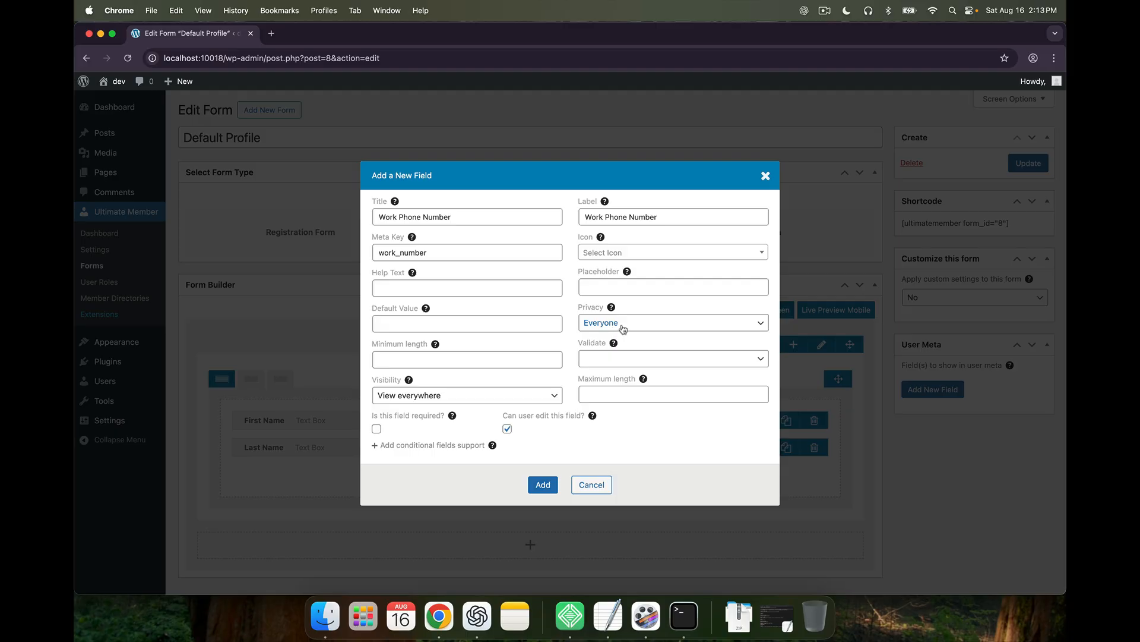
Keep visibility as View everywhere, add the field below Last Name, and update the Default Profile form
left_click(542, 404)
left_click(630, 423)
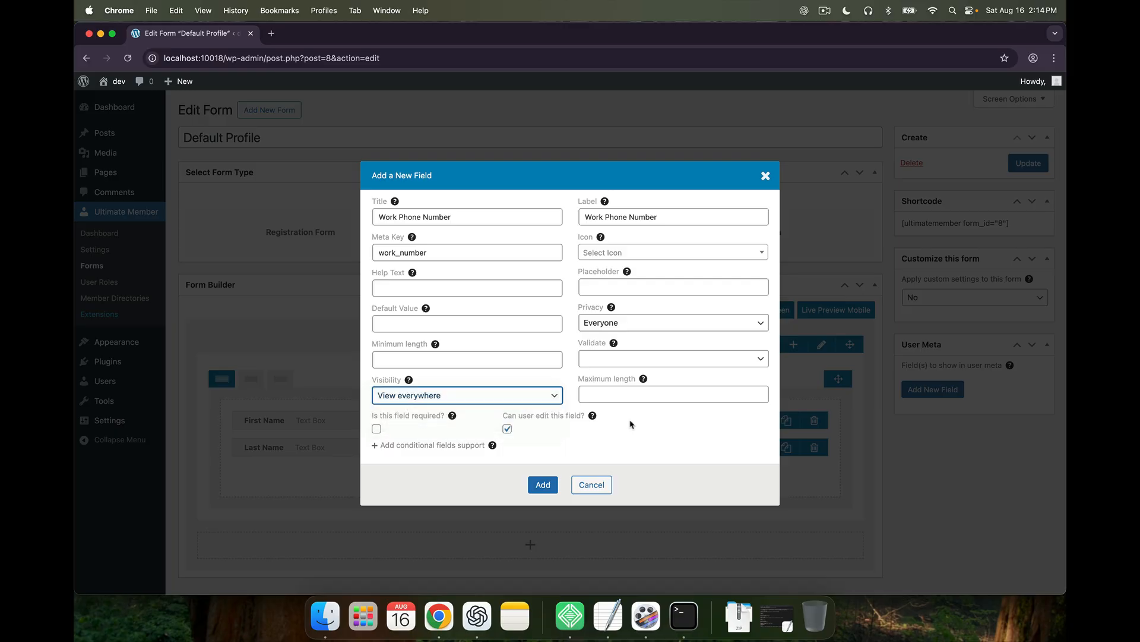
left_click(543, 484)
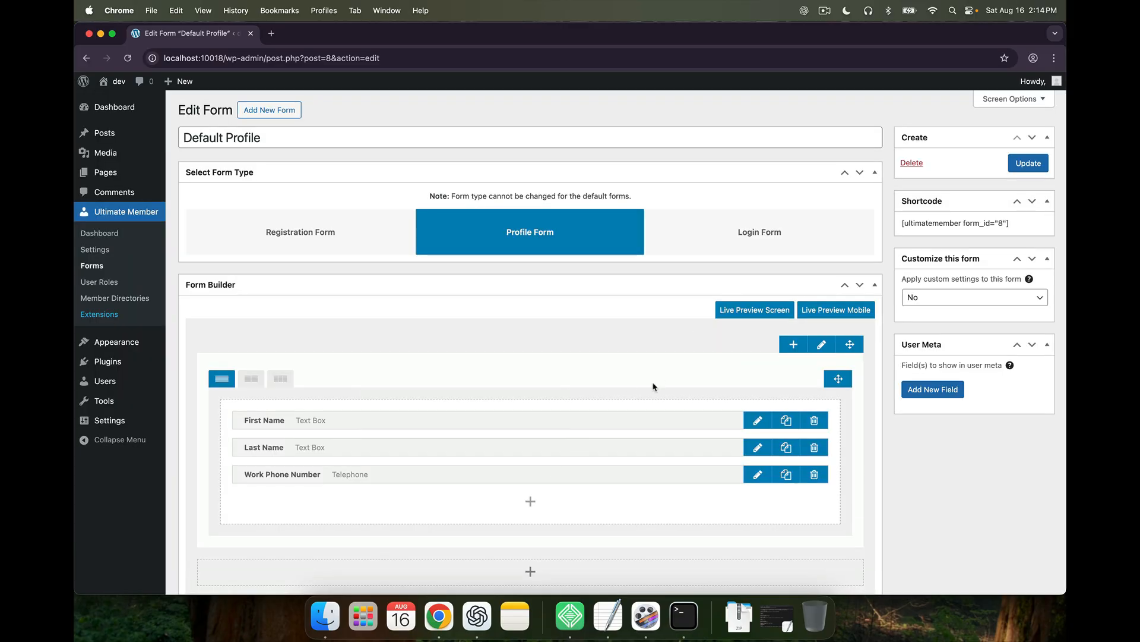
left_click(1021, 170)
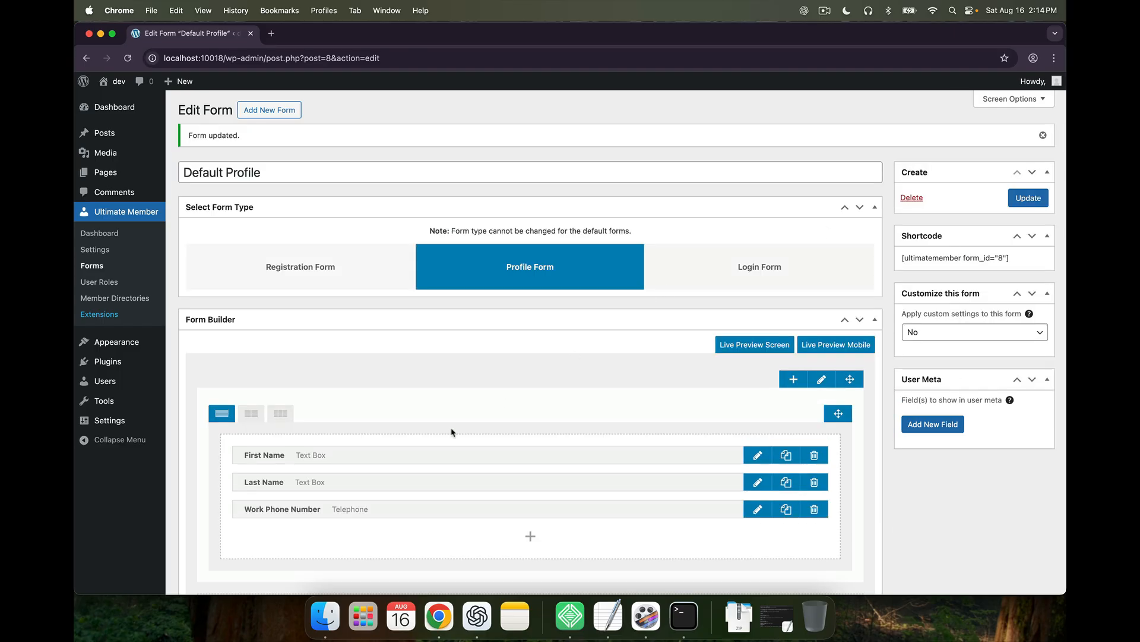
Open the site in a new tab and put the admin's front-end profile into edit mode
mouse_move(113, 81)
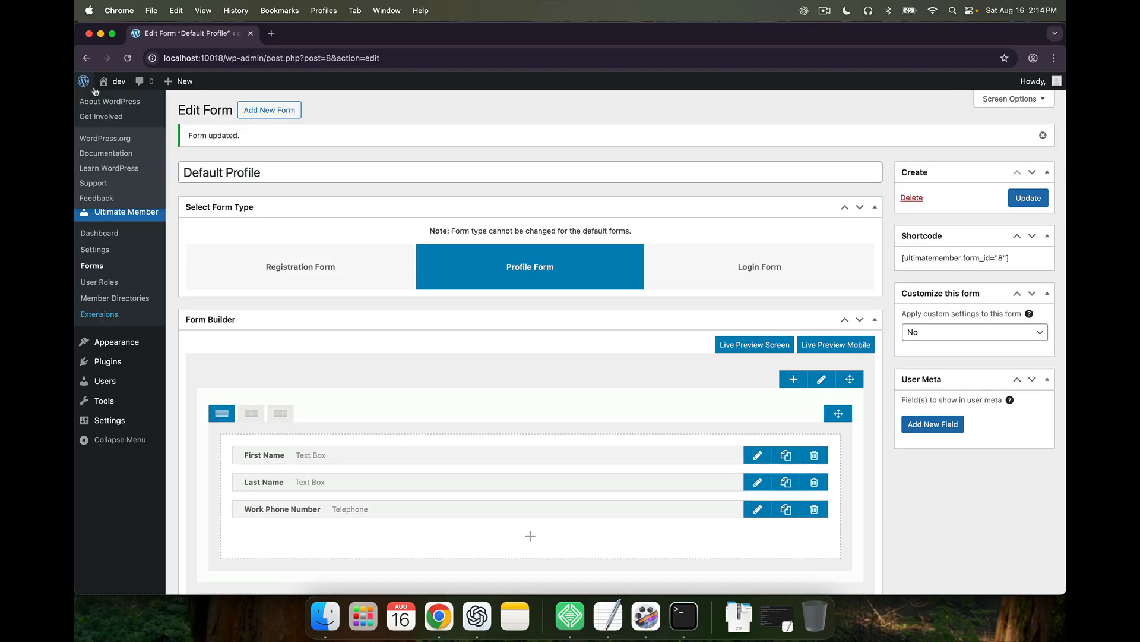
right_click(114, 103)
left_click(159, 108)
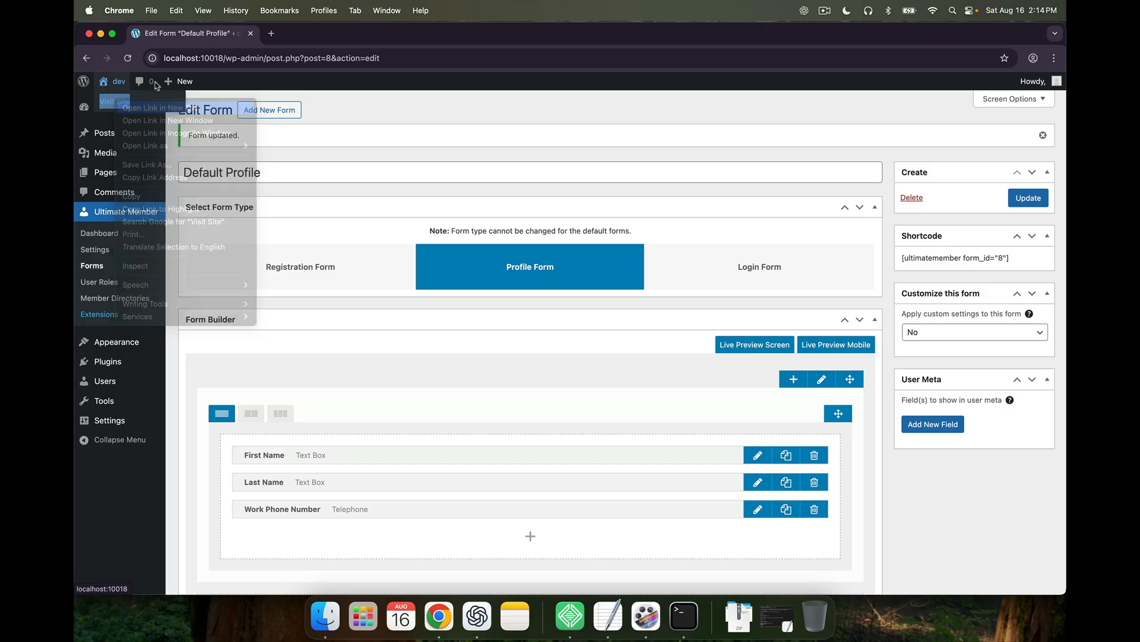
left_click(297, 34)
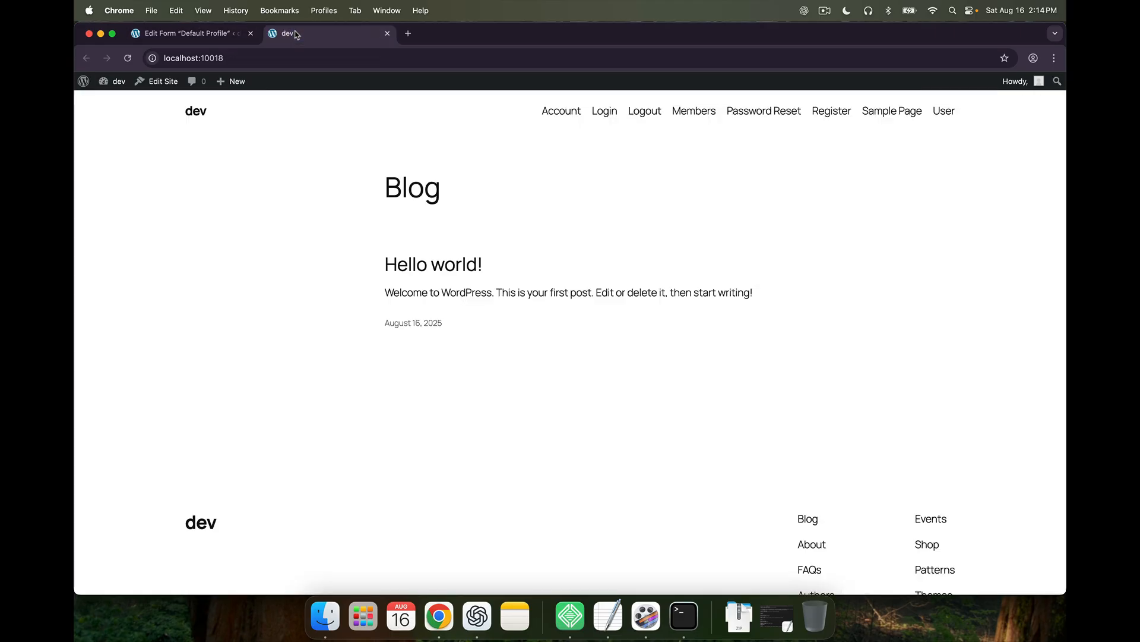
left_click(943, 112)
scroll(605, 307, "down", 1)
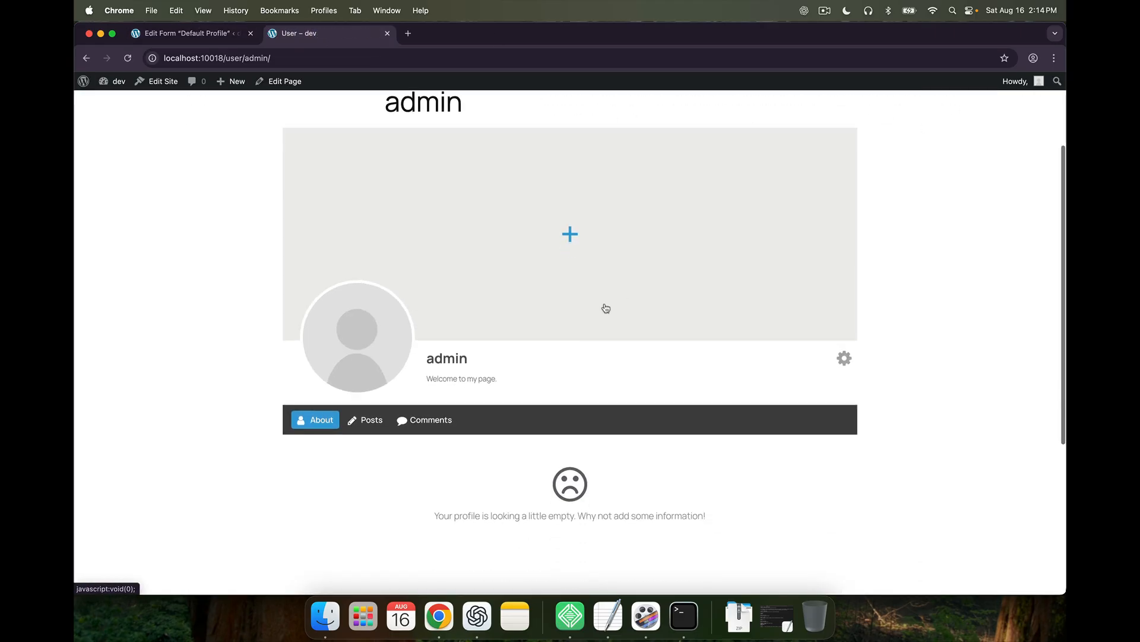
left_click(843, 358)
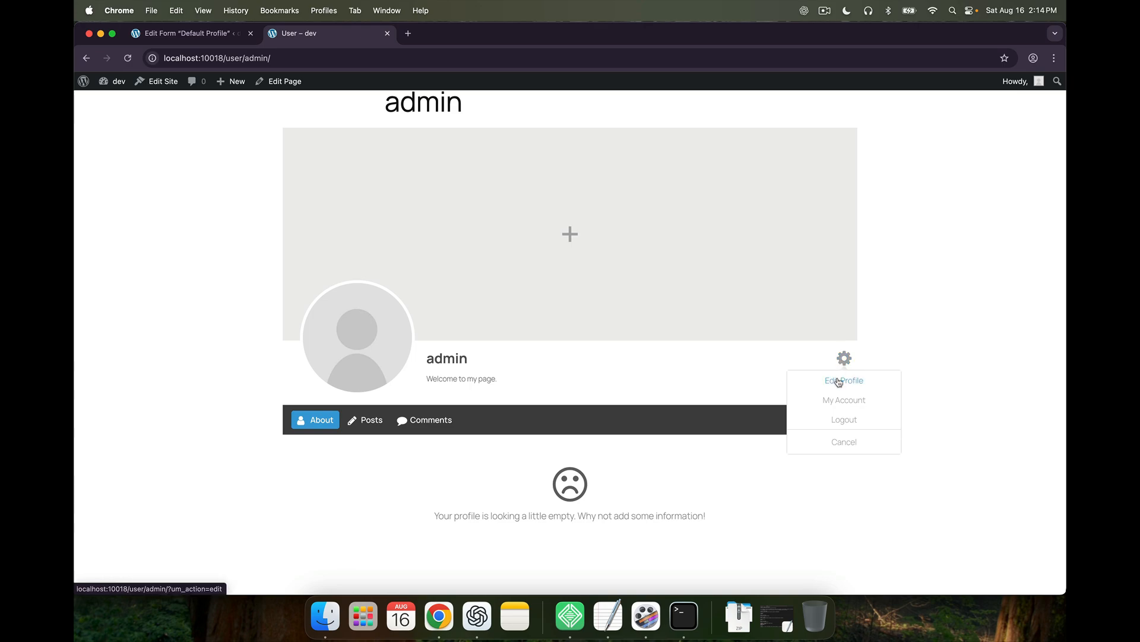
left_click(837, 381)
scroll(517, 438, "down", 5)
scroll(518, 438, "down", 1)
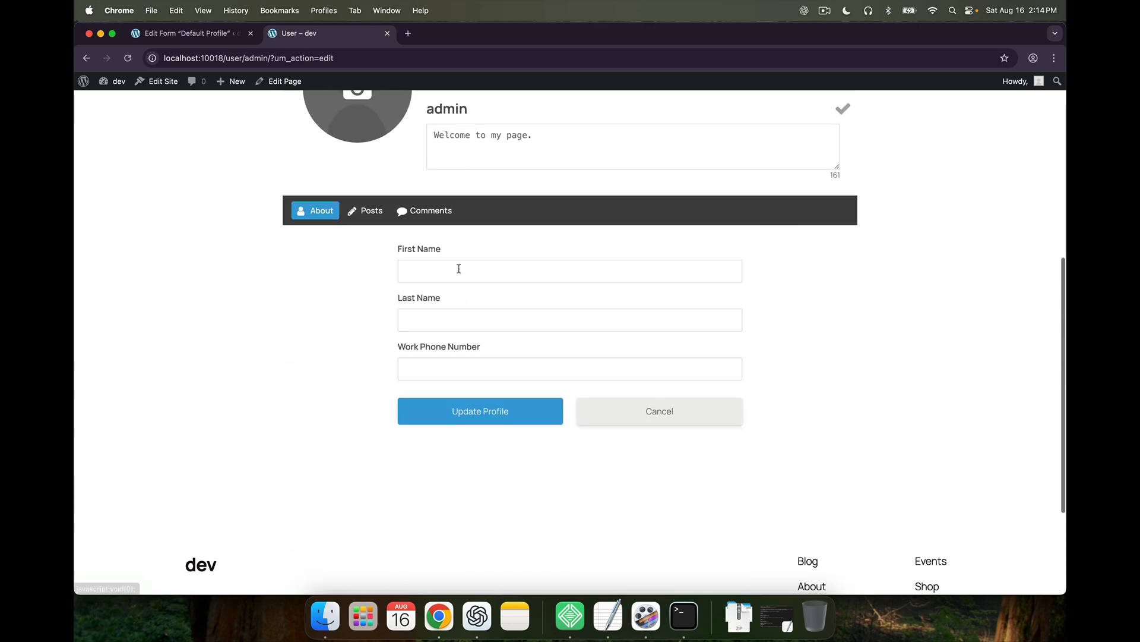
Fill in the first name, last name and work phone number, then update the profile
left_click(458, 269)
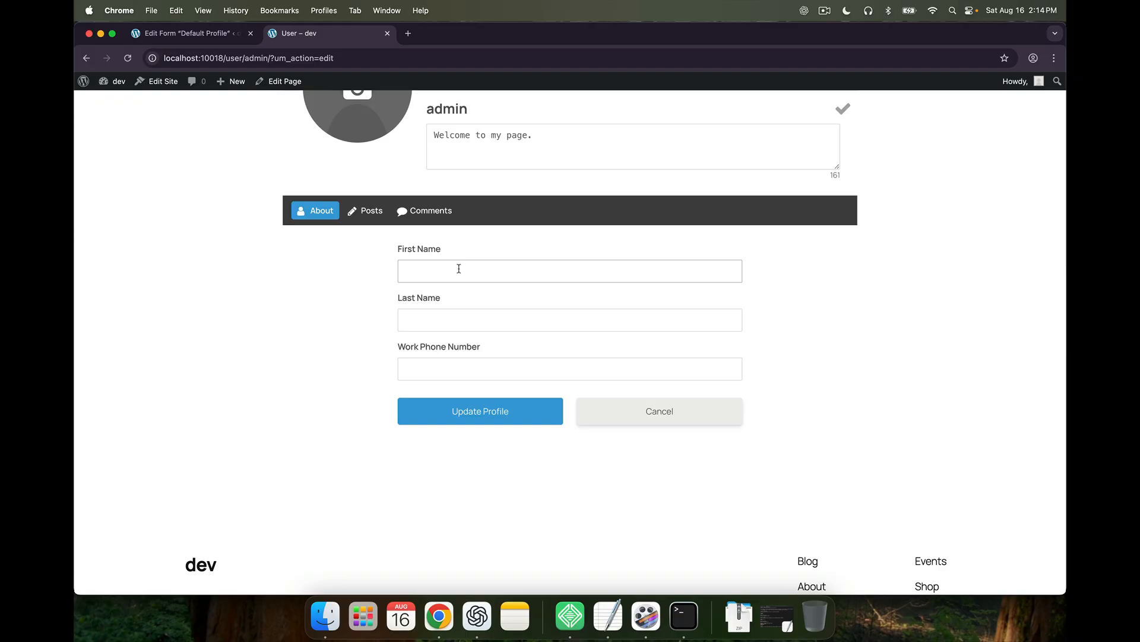
key("Tab")
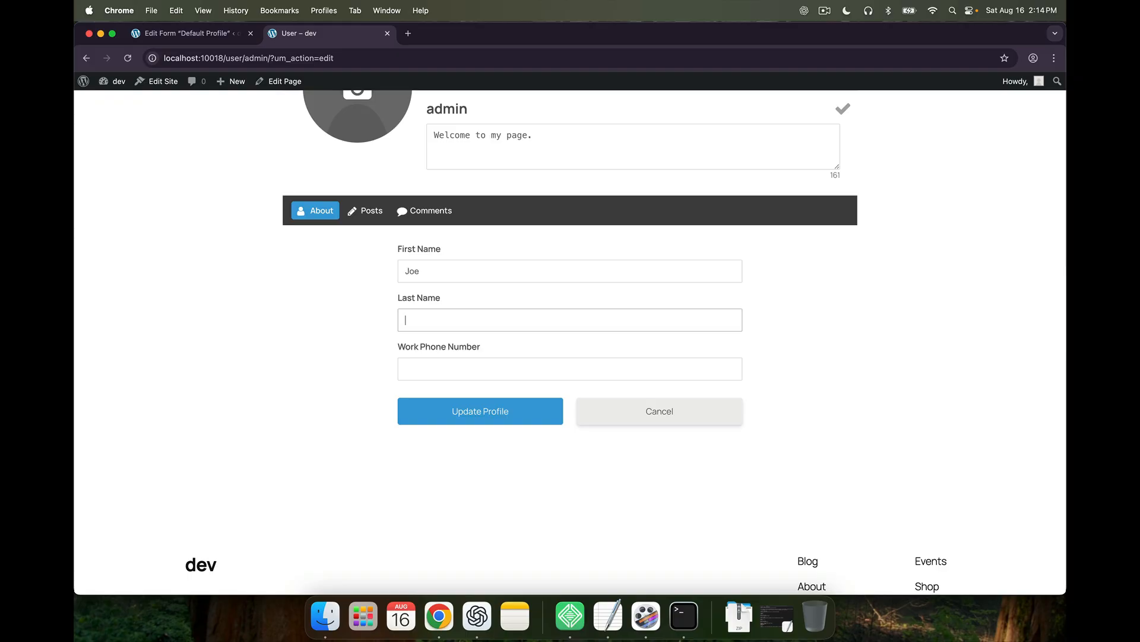
key("Tab")
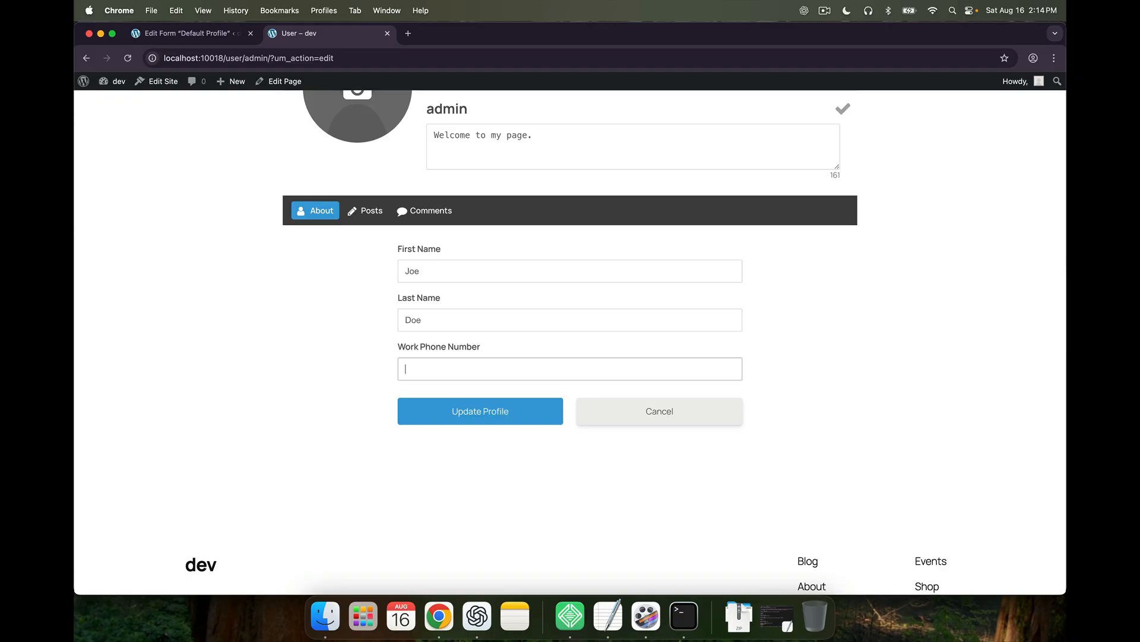
left_click(459, 415)
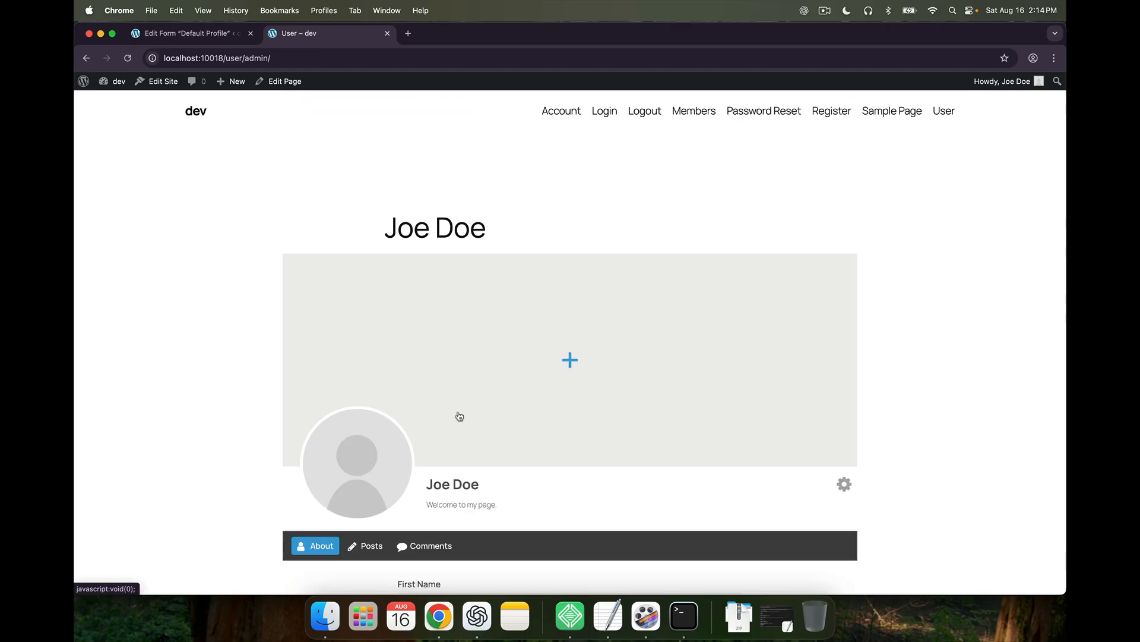
scroll(455, 475, "down", 4)
scroll(454, 477, "up", 2)
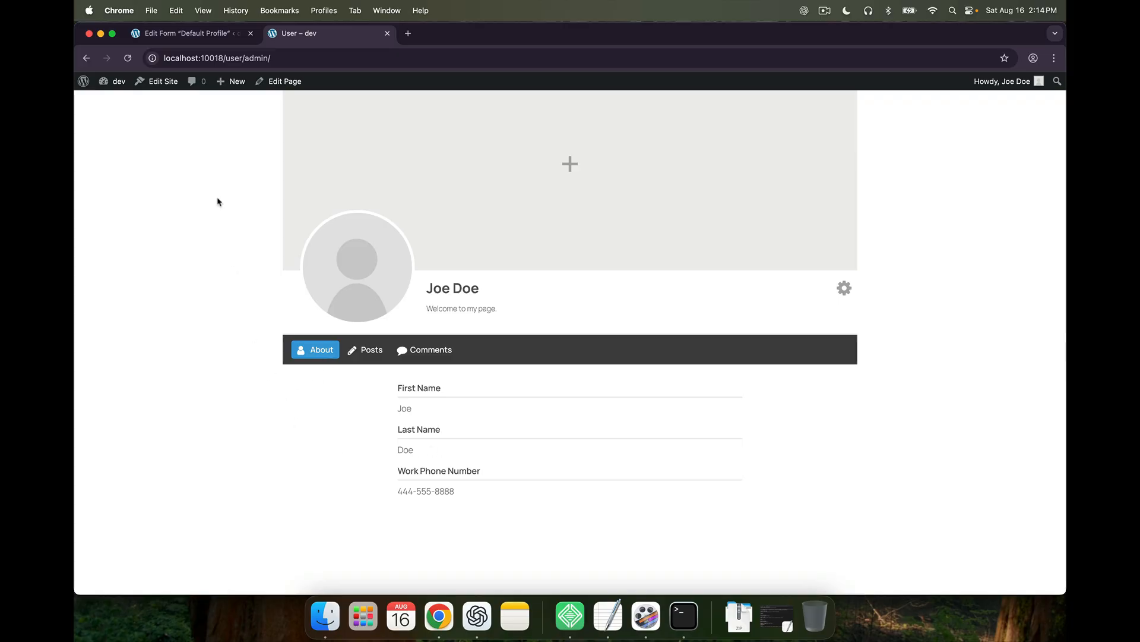
Open the Default Registration form from Ultimate Member > Forms and review its fields
left_click(201, 37)
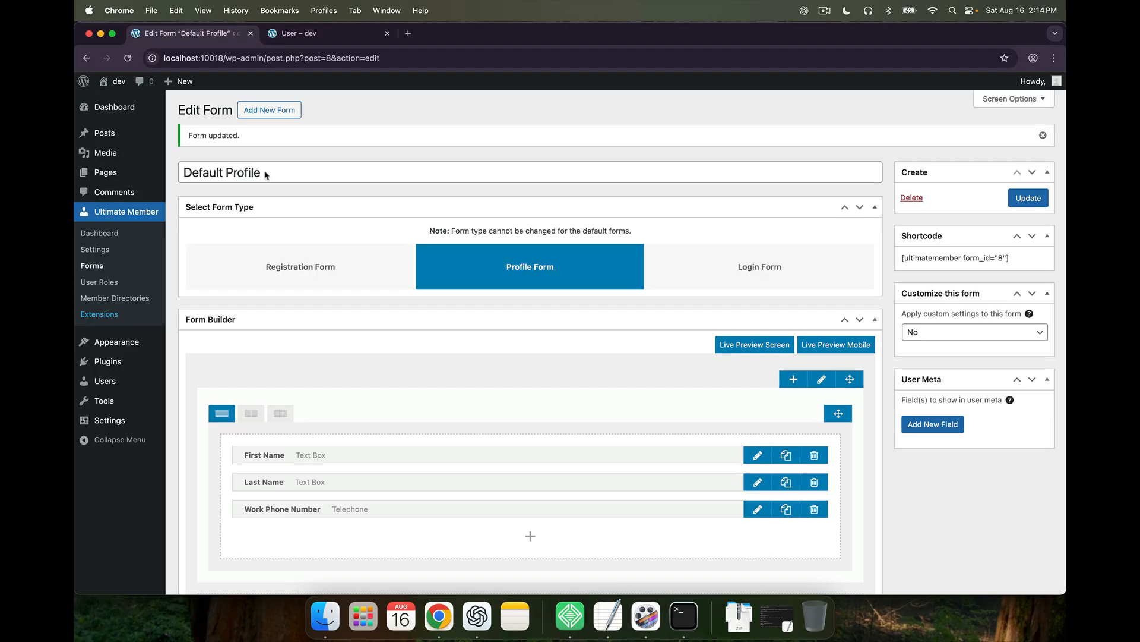
scroll(330, 380, "down", 1)
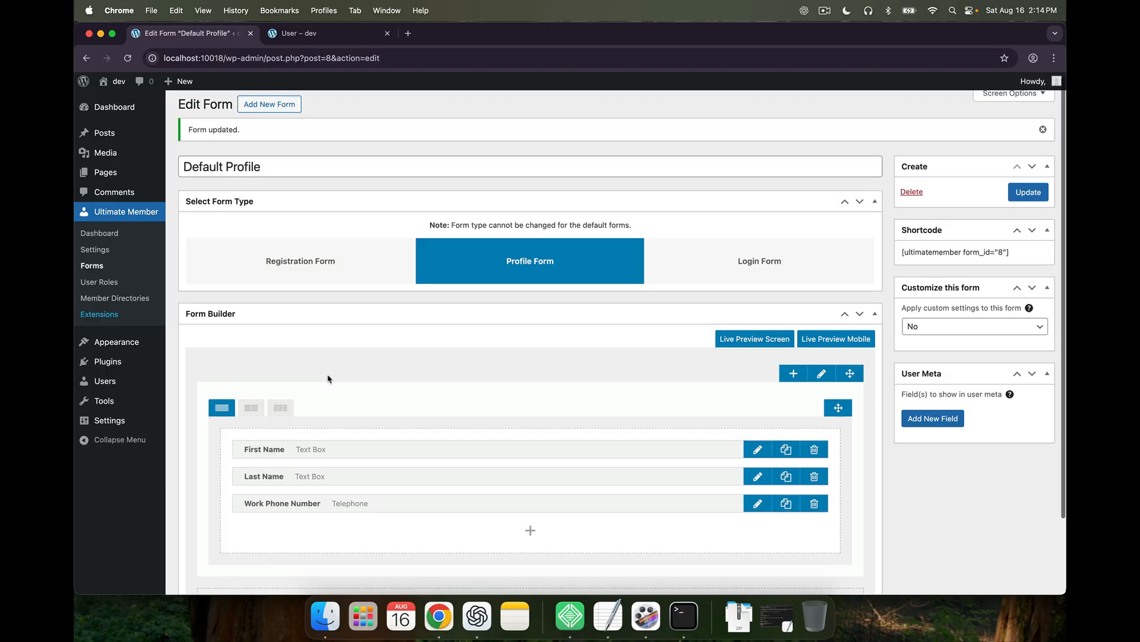
left_click(119, 269)
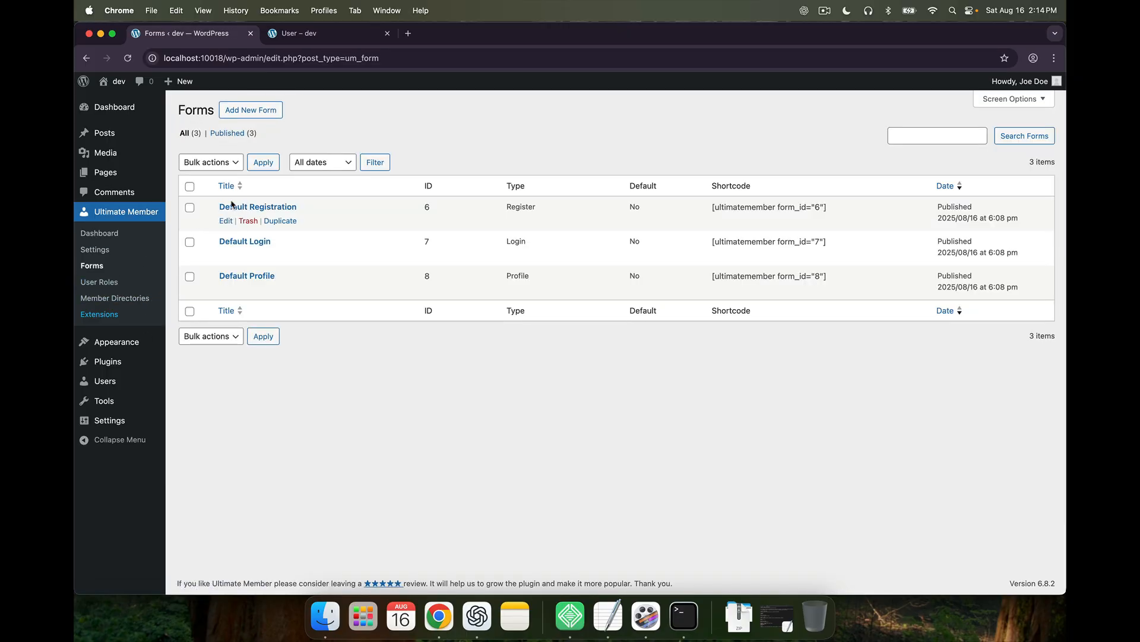
left_click(225, 222)
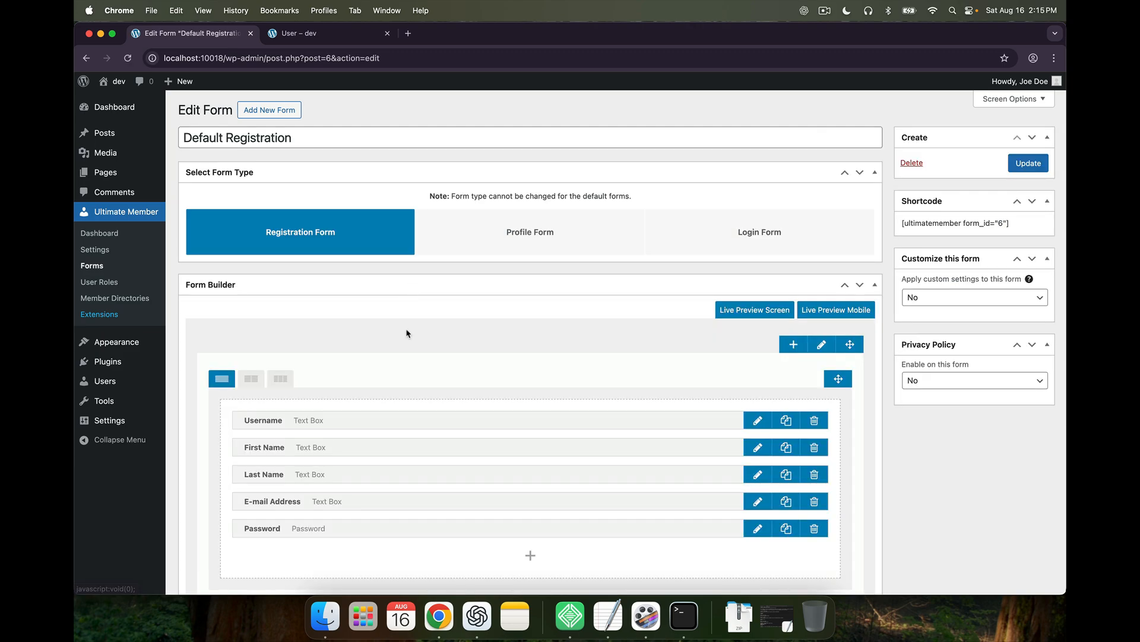
scroll(368, 334, "down", 1)
scroll(403, 340, "up", 1)
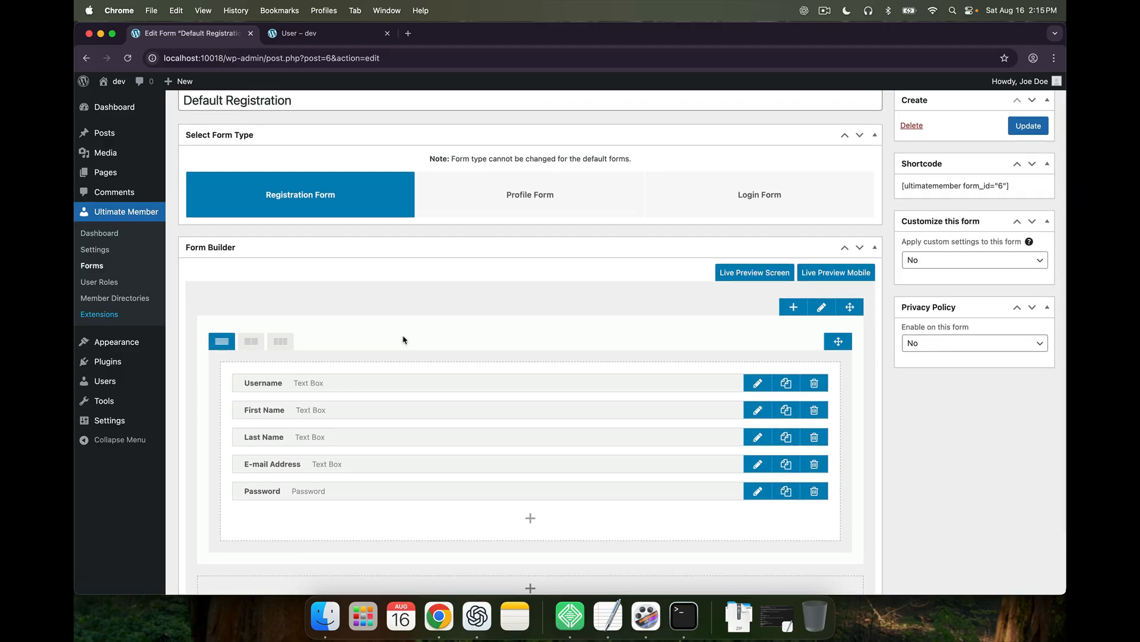
scroll(403, 340, "down", 1)
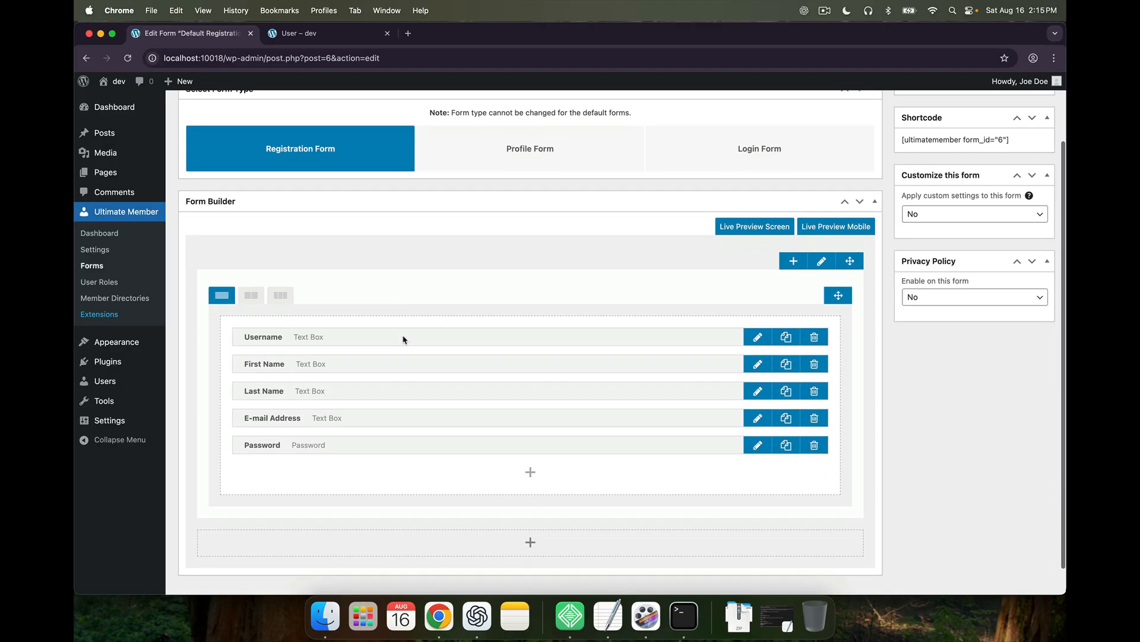
scroll(403, 336, "down", 1)
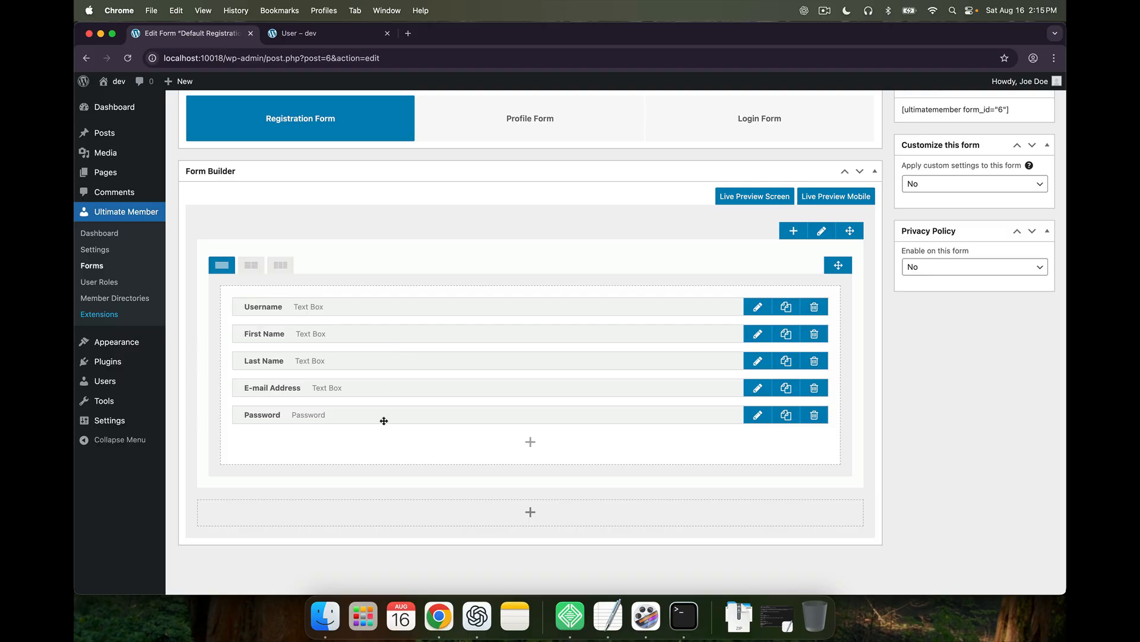
scroll(392, 368, "up", 3)
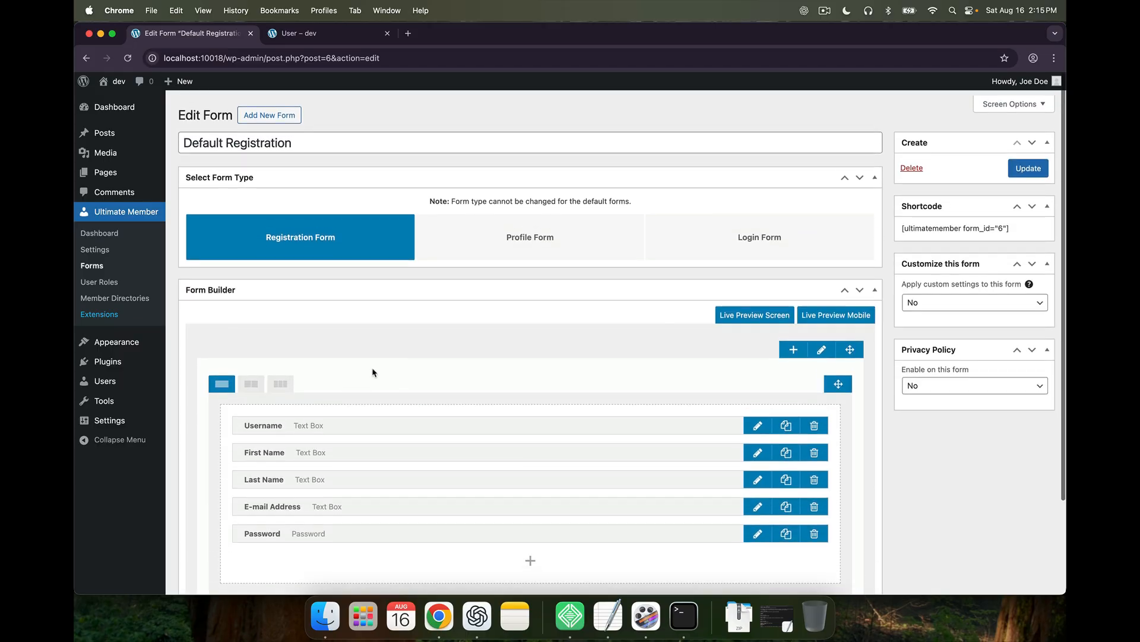
Open the public site in an Incognito window to view it logged out
mouse_move(118, 83)
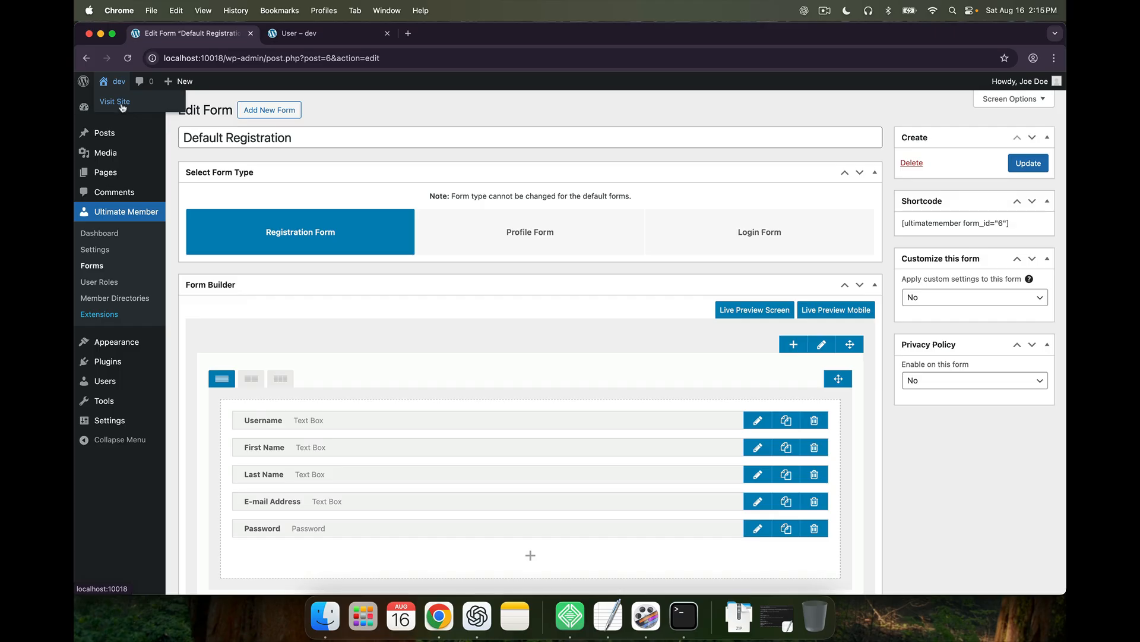
right_click(122, 106)
left_click(170, 135)
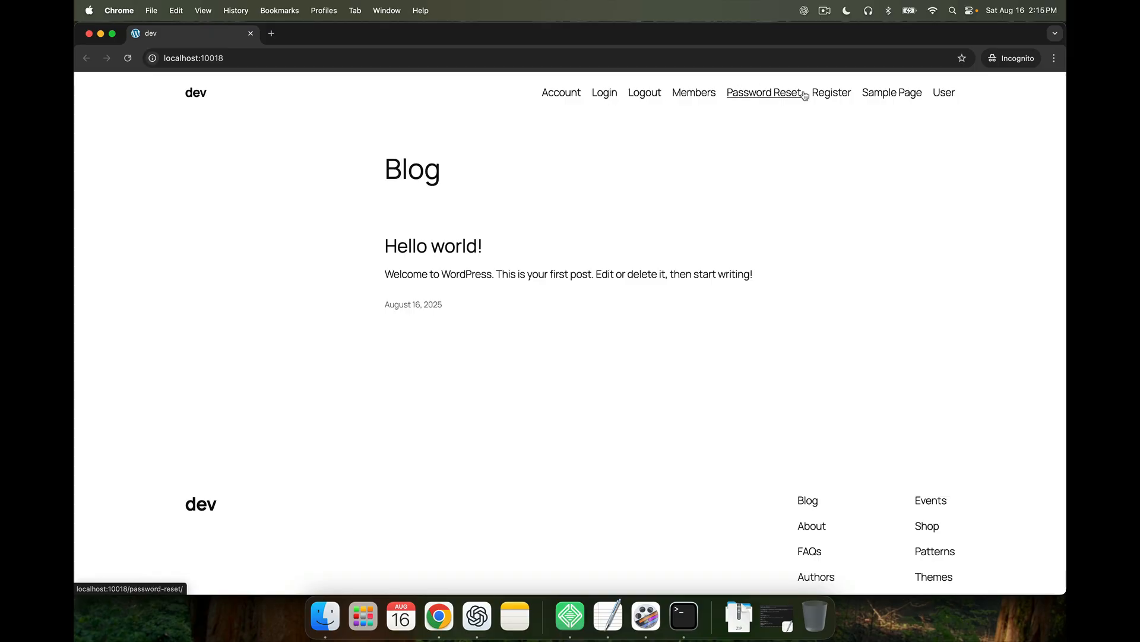
Review the logged-out Register page, then bring the Default Registration editor window back to front
left_click(832, 92)
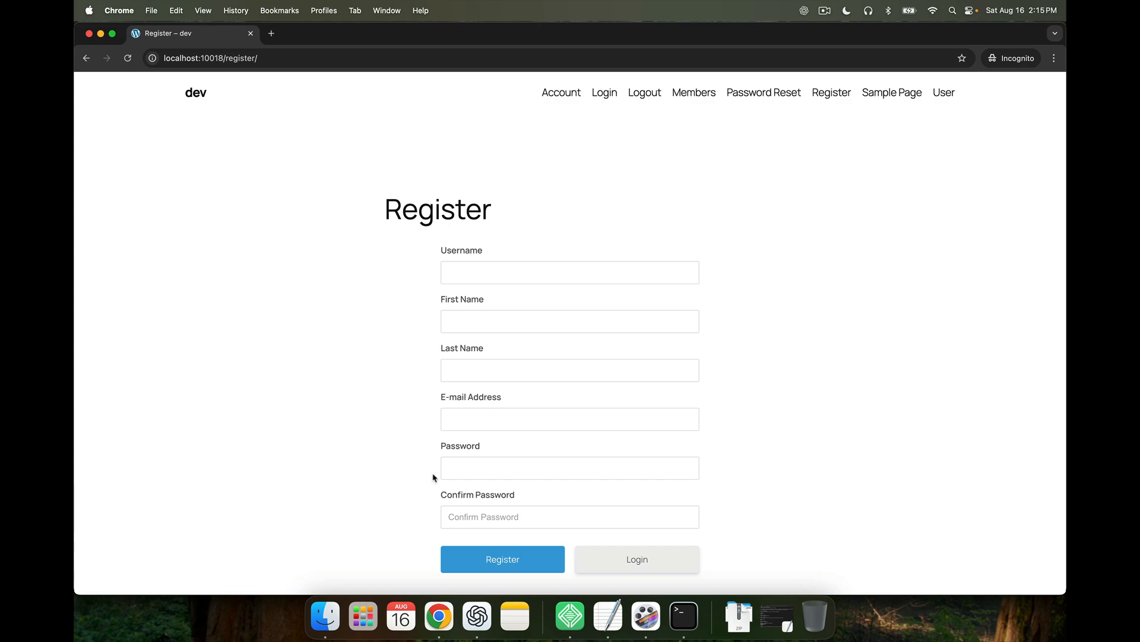
key("ctrl+Up")
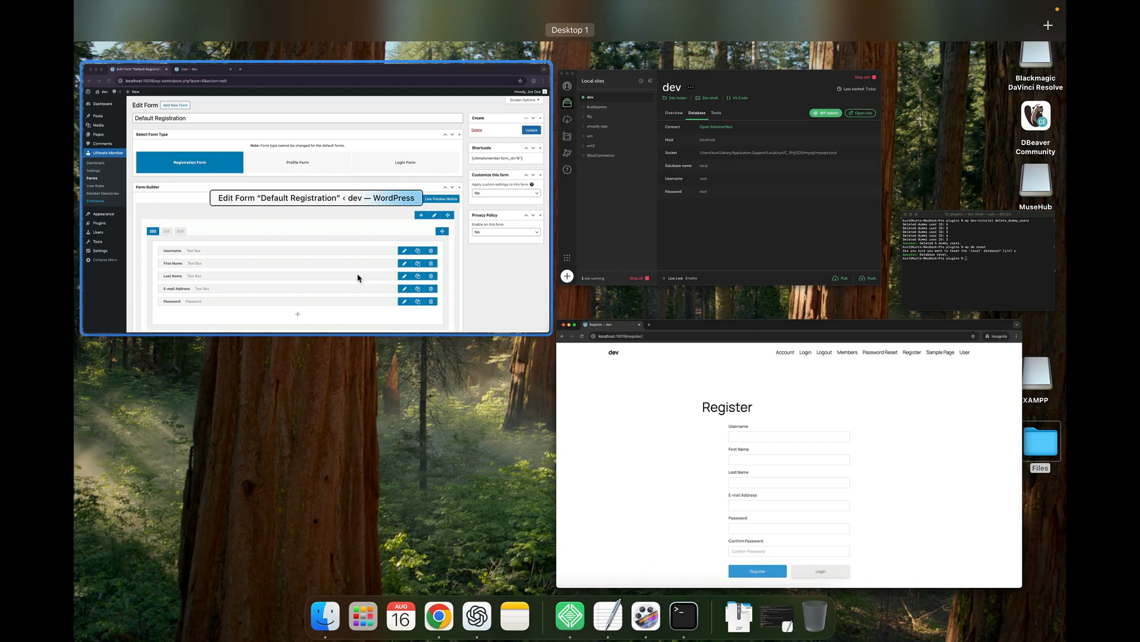
left_click(358, 274)
scroll(335, 396, "down", 1)
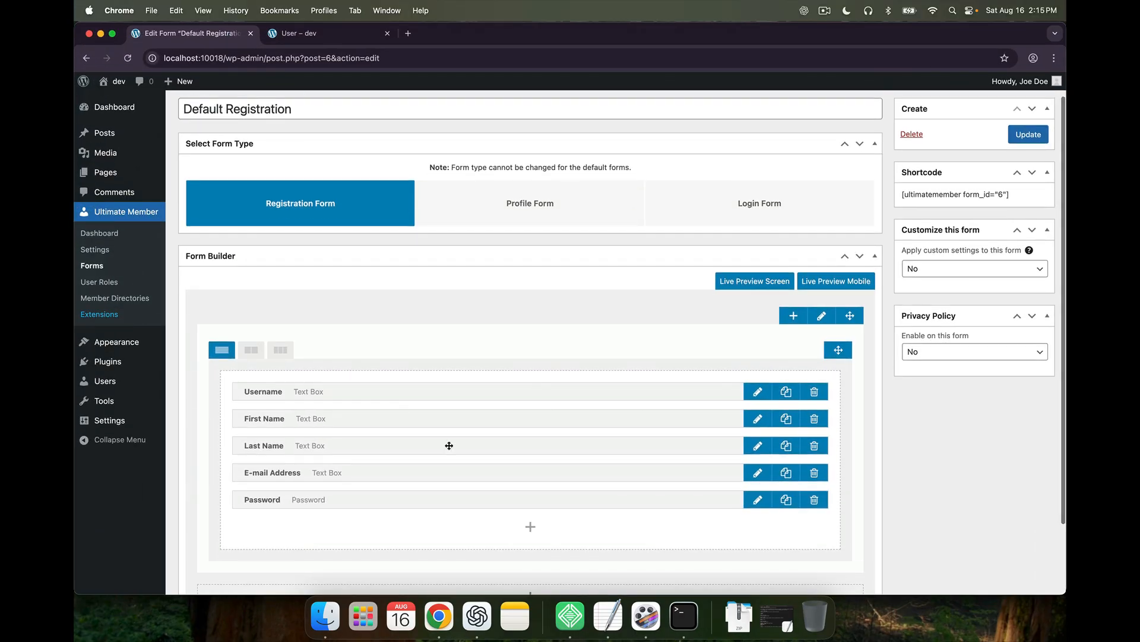
Insert Work Phone Number between E-mail Address and Password, update the form, and return to the Register window
left_click(530, 527)
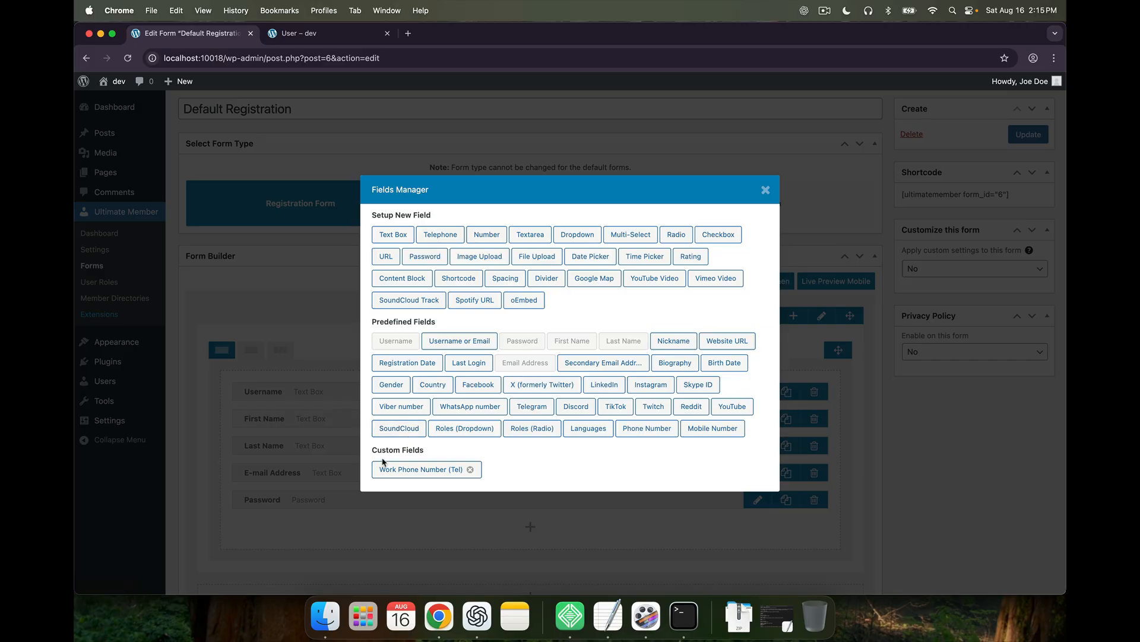
left_click(413, 472)
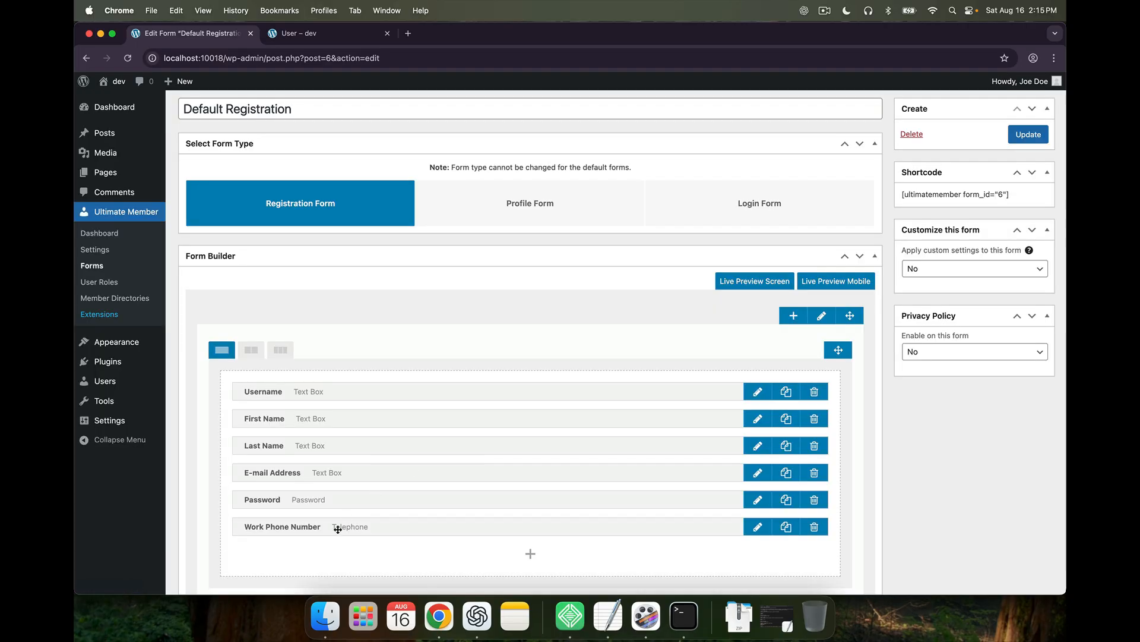
left_click_drag(338, 527, 336, 503)
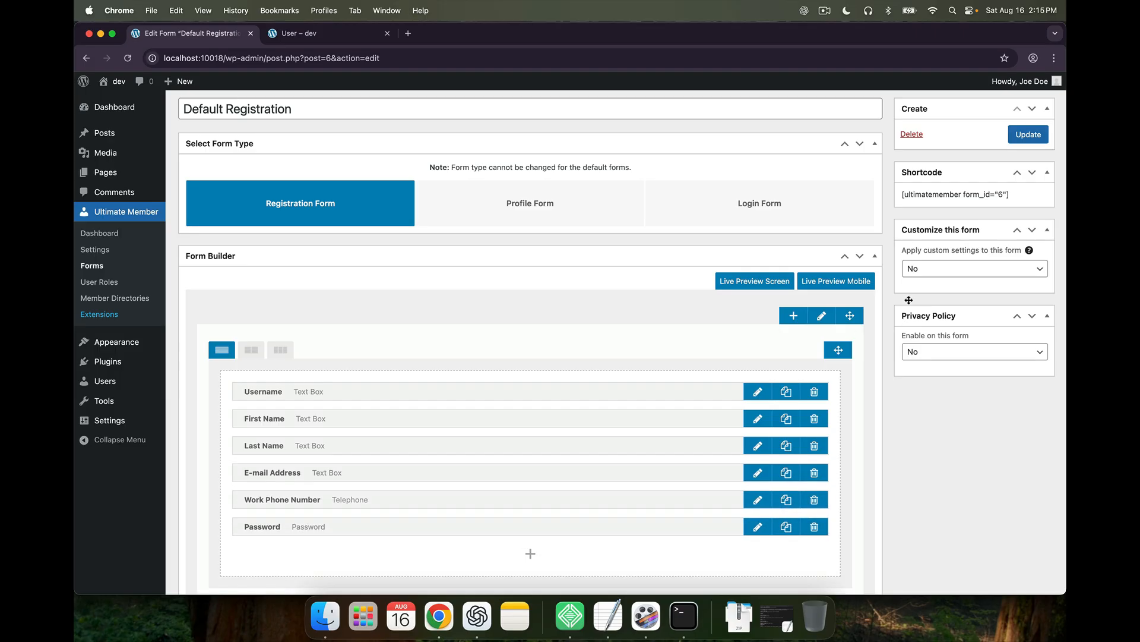
left_click(1030, 141)
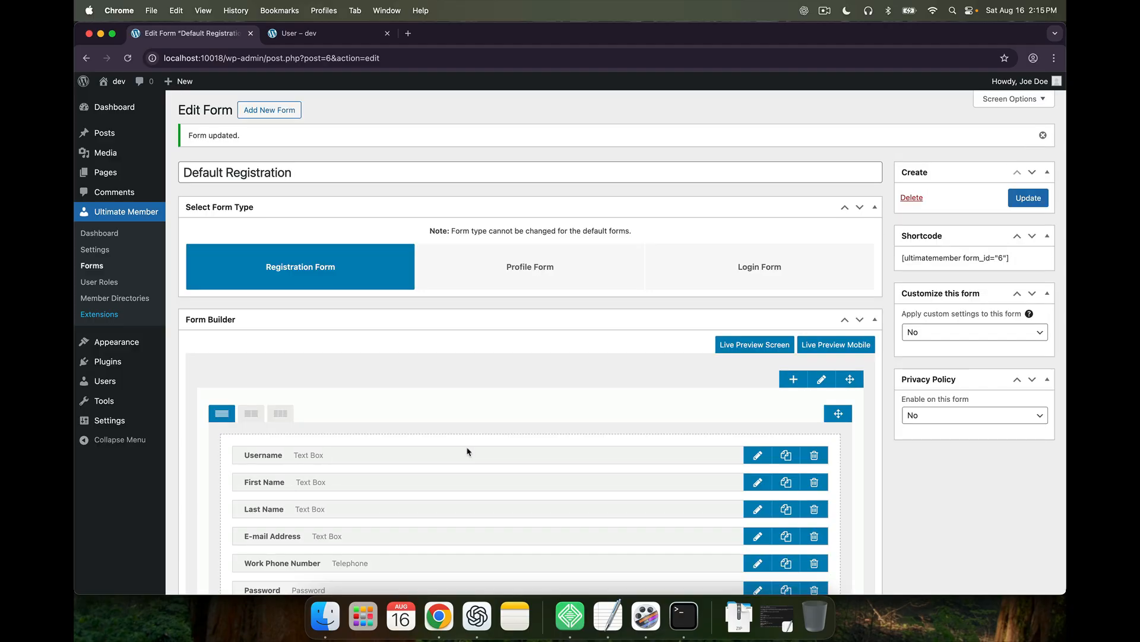
key("ctrl+Up")
left_click(409, 231)
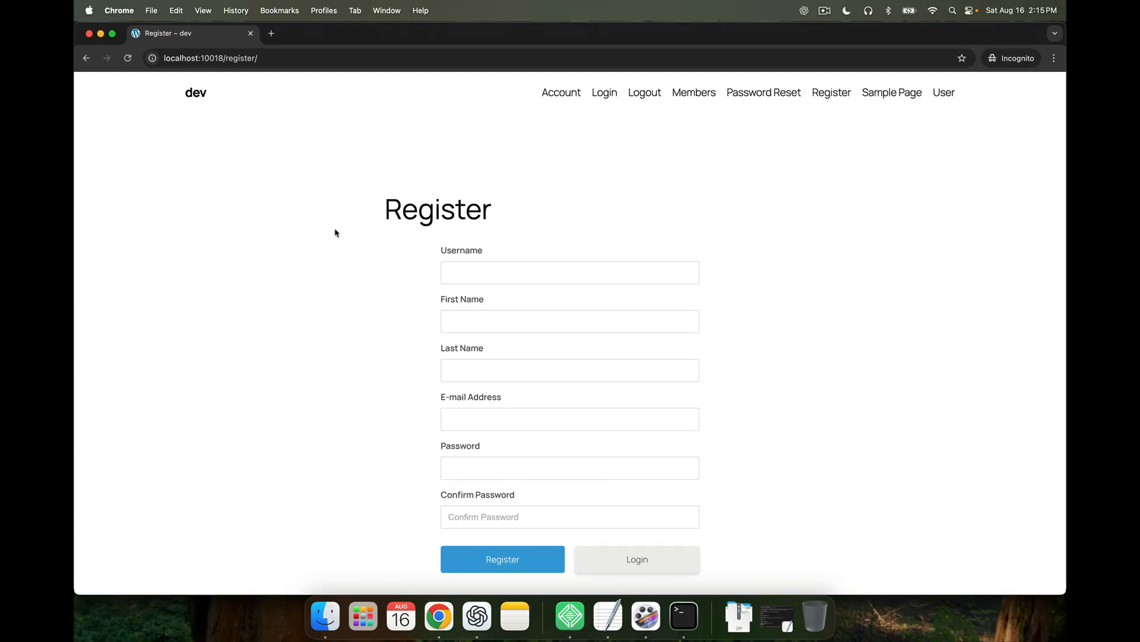
Reload the Register page to confirm the Work Phone Number field appears
left_click(128, 59)
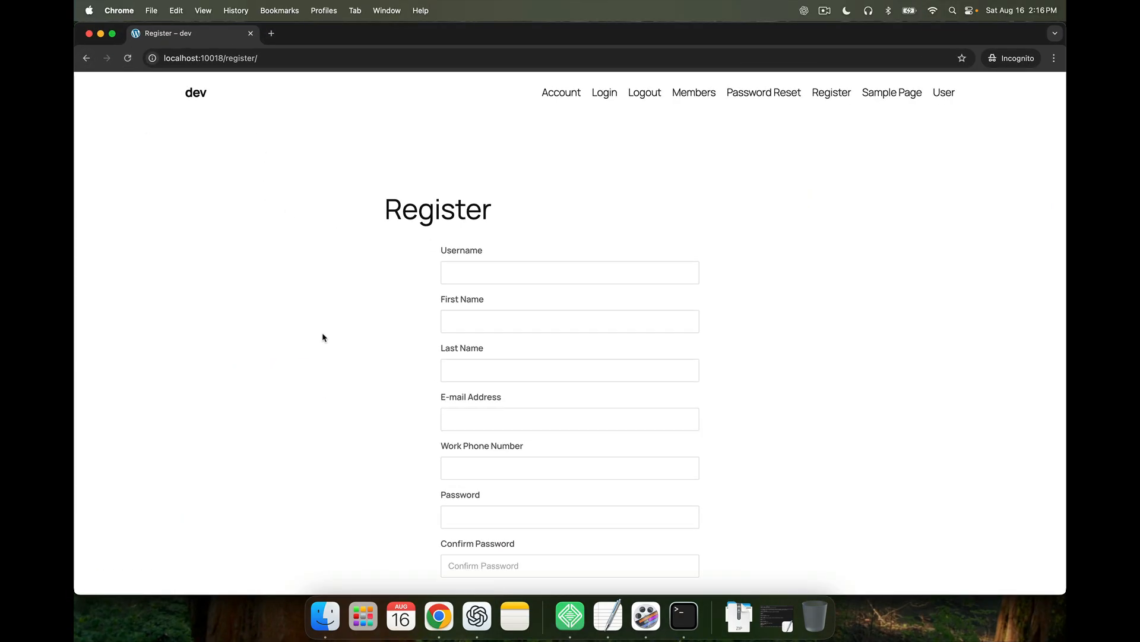
scroll(547, 394, "down", 3)
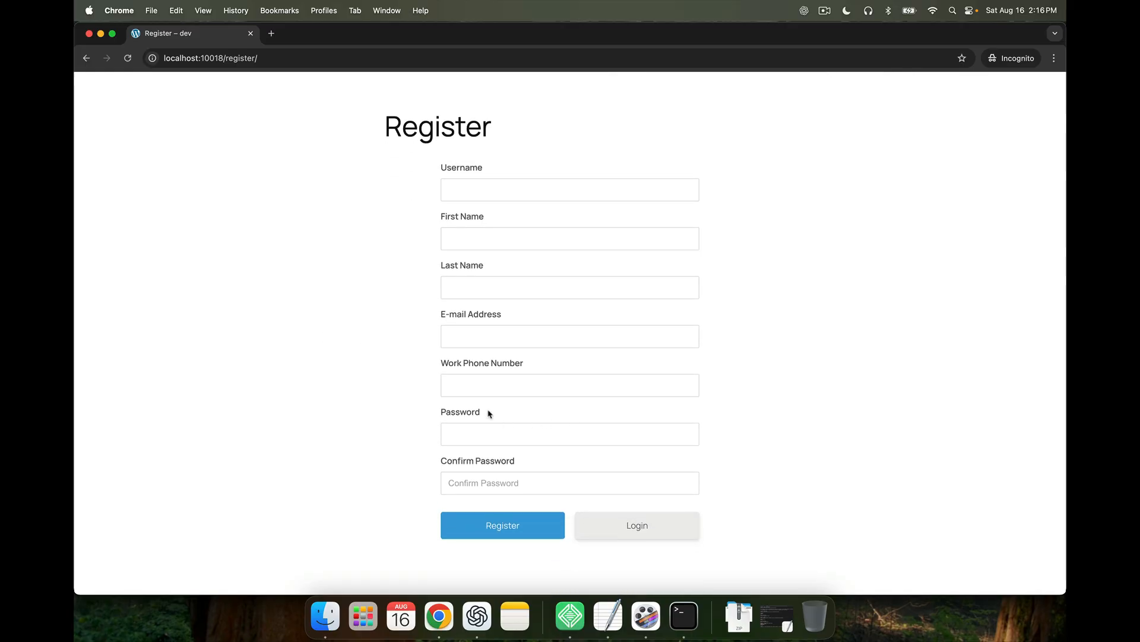
scroll(489, 413, "up", 3)
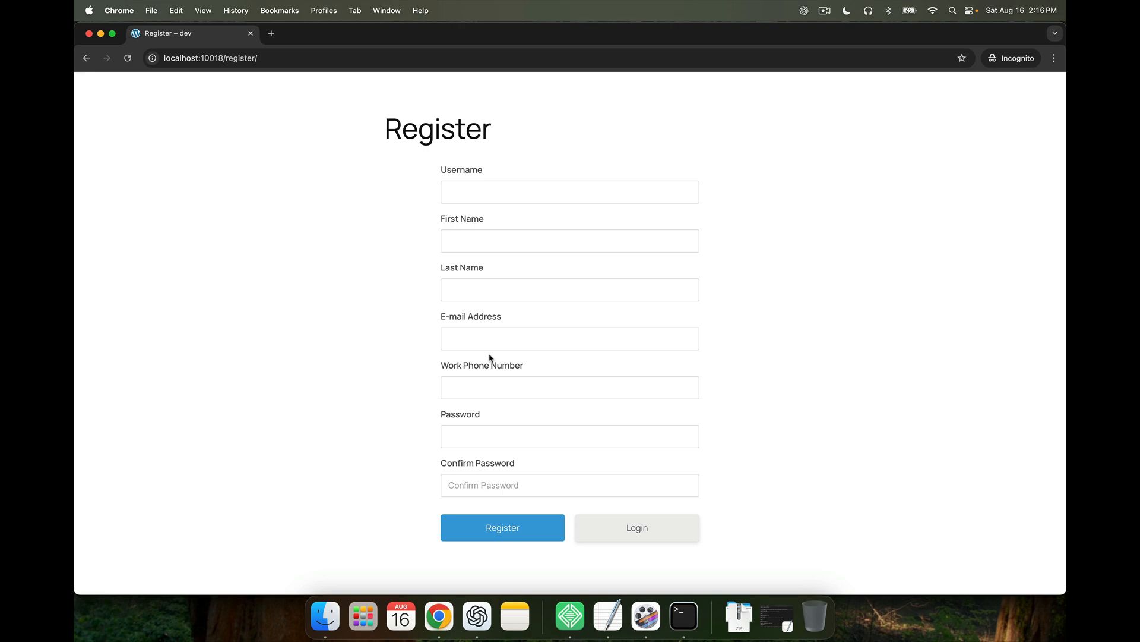
scroll(490, 358, "up", 3)
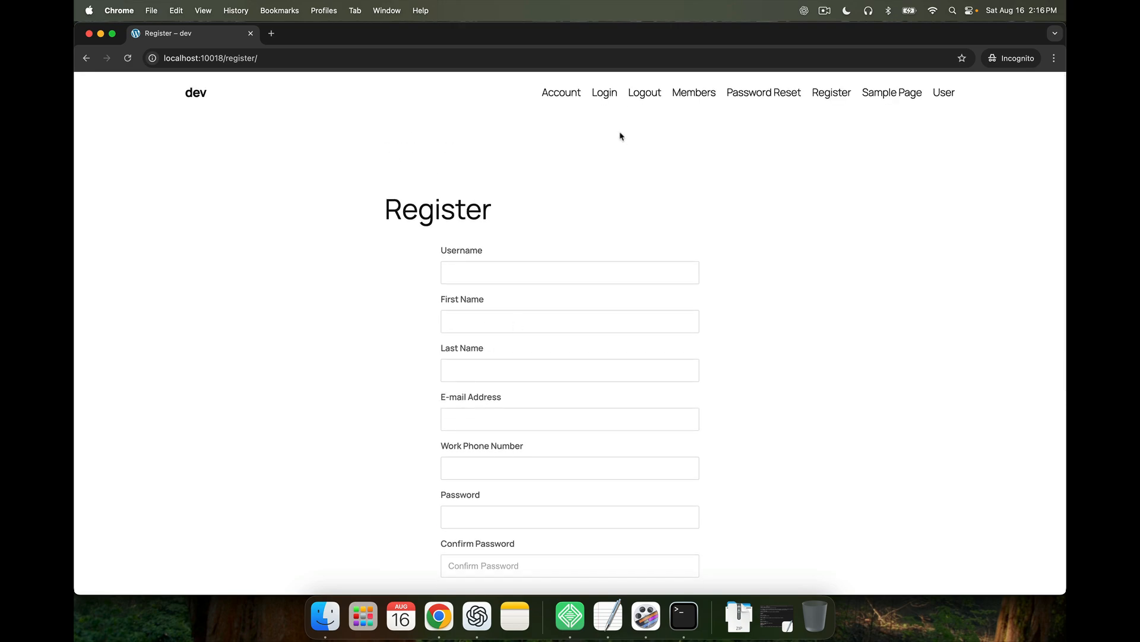
Visit the Login, Password Reset and Members pages, then switch back to the form editor window
left_click(612, 102)
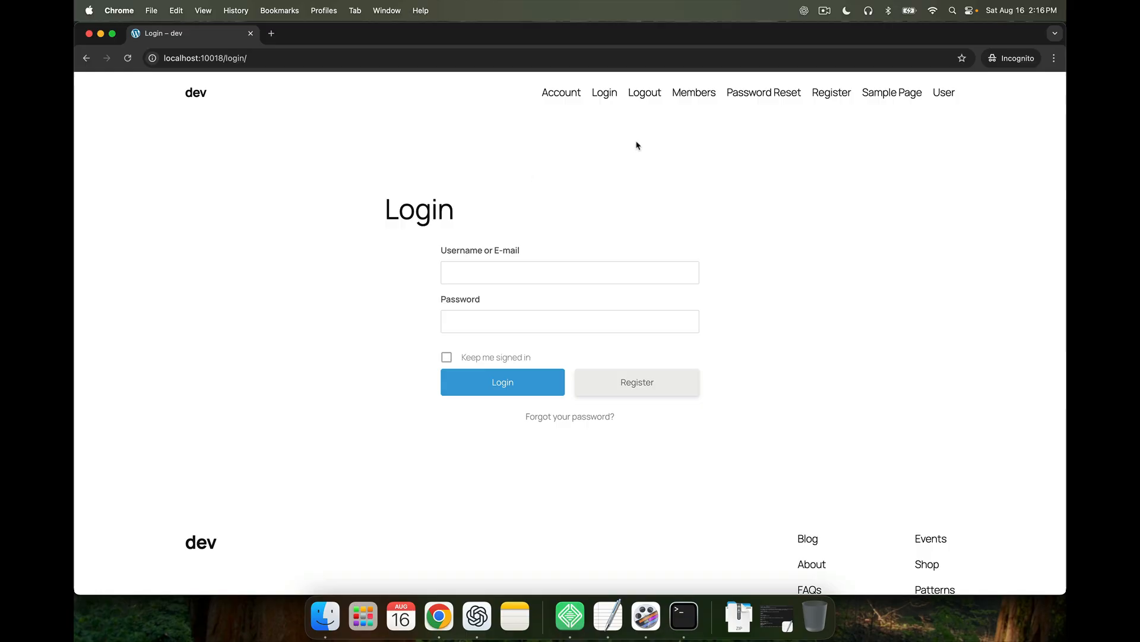
left_click(760, 94)
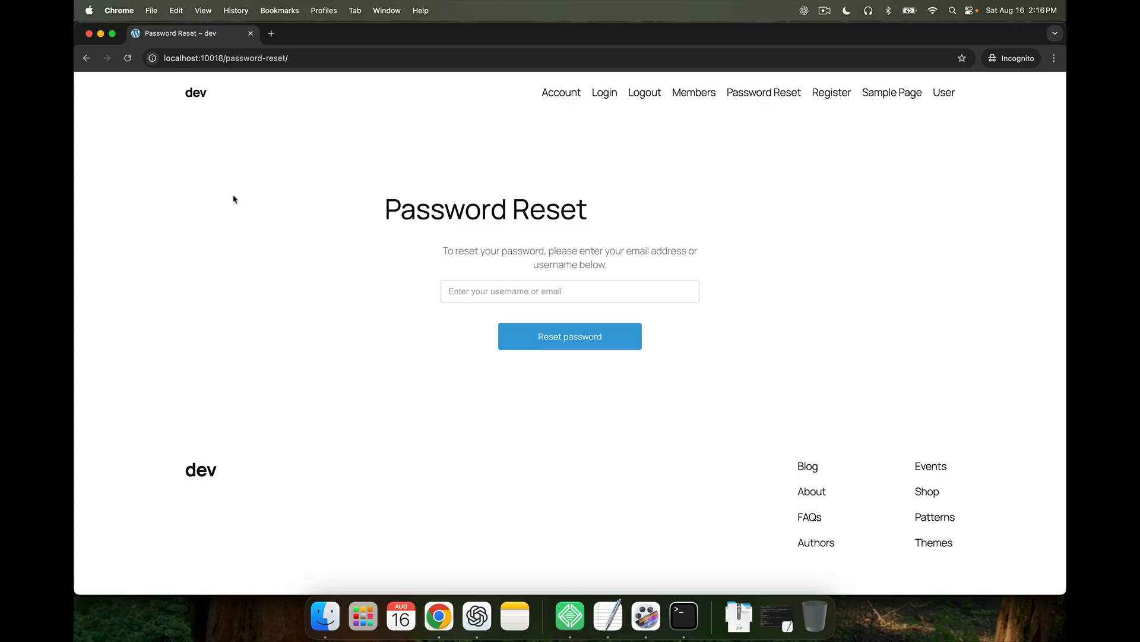
left_click(694, 95)
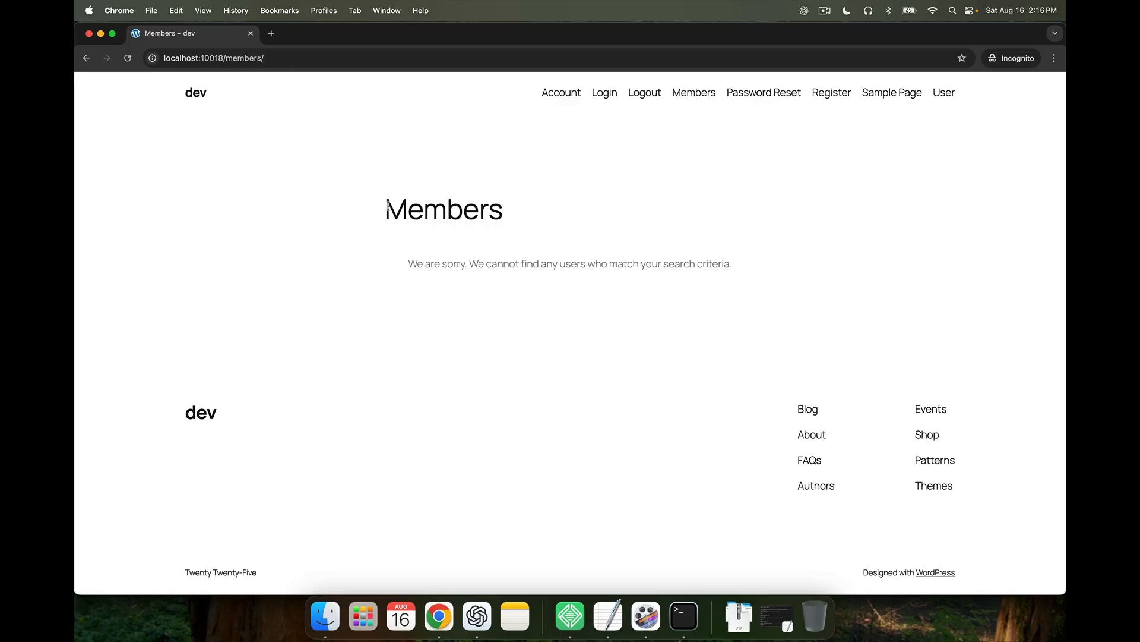
key("ctrl+Up")
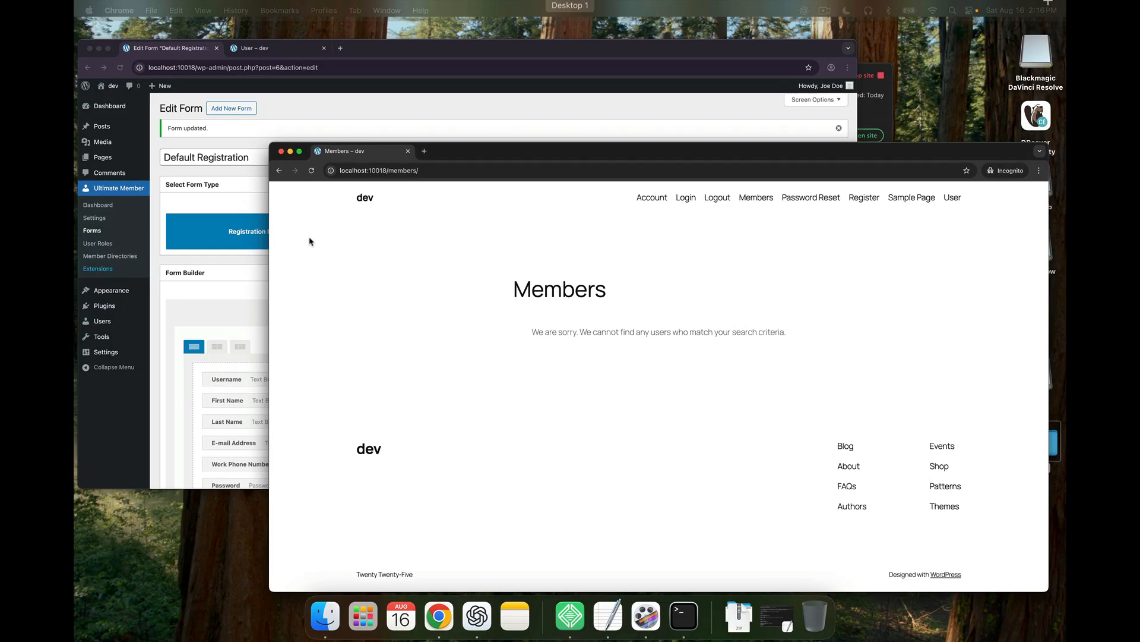
key("ctrl+Up")
key("ctrl+Up")
left_click(309, 237)
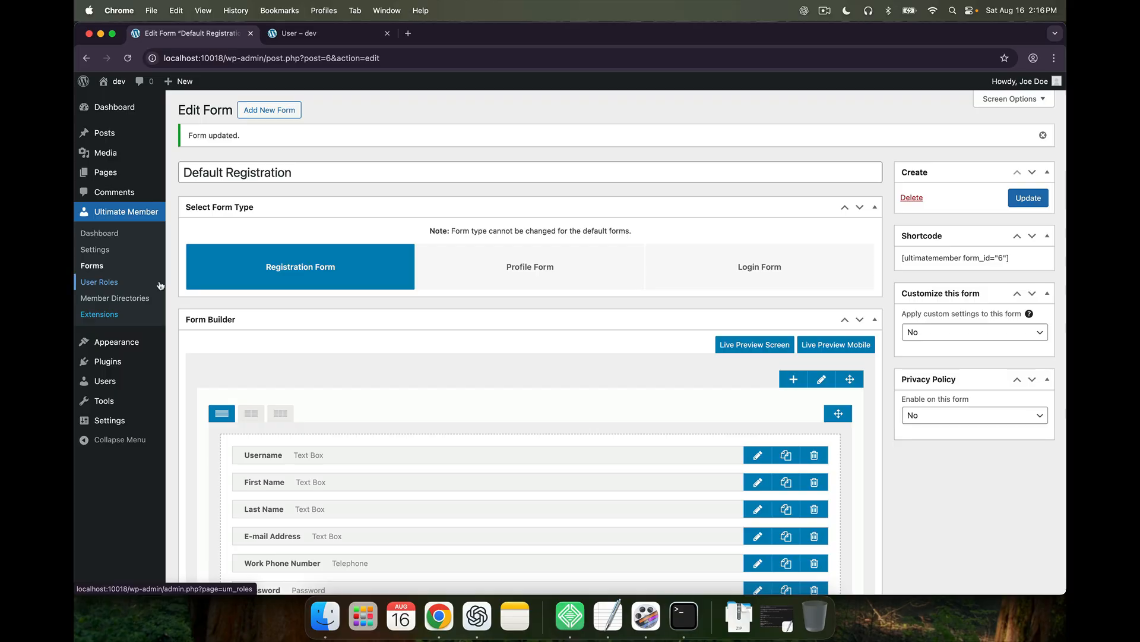
Go to Ultimate Member > User Roles and start a new role with Add New
left_click(100, 282)
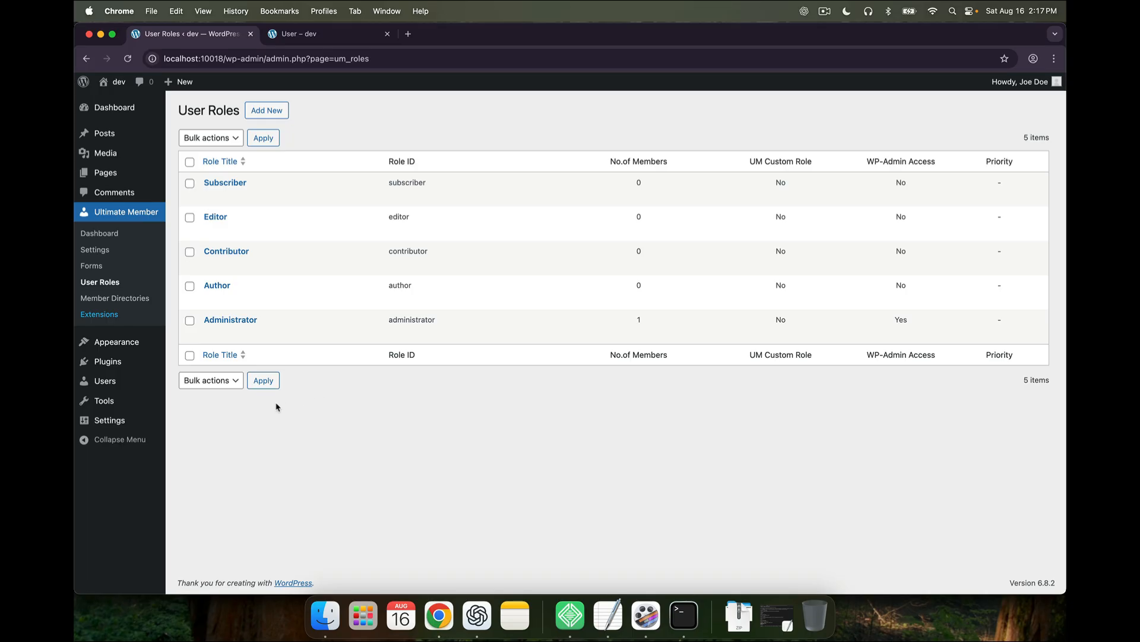
left_click(273, 115)
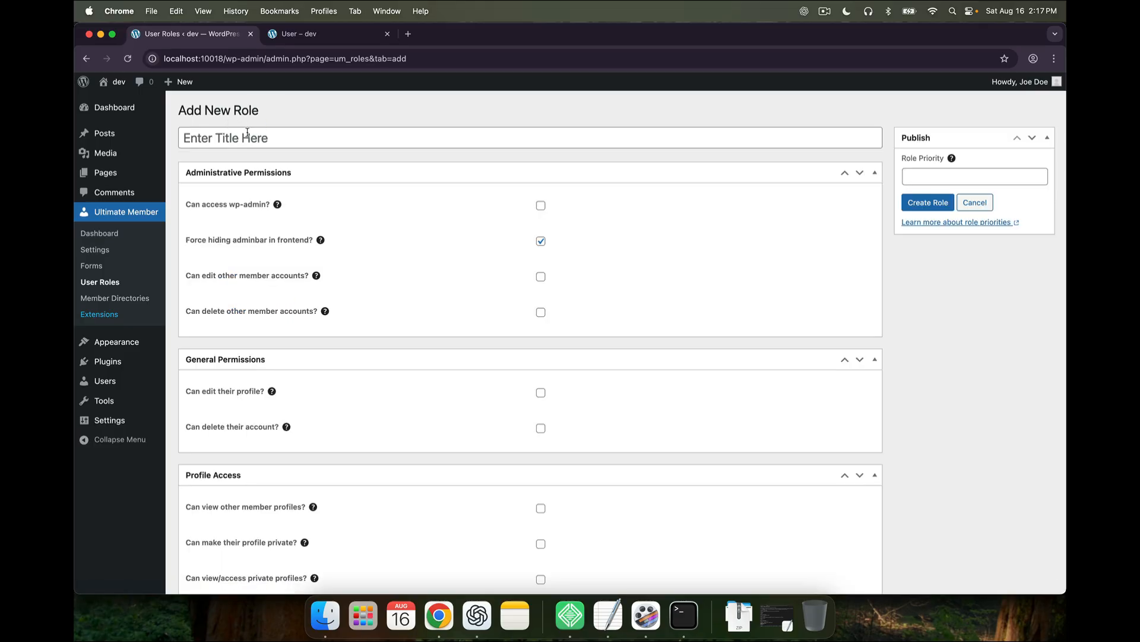
Enter Client as the new role's title
left_click(247, 132)
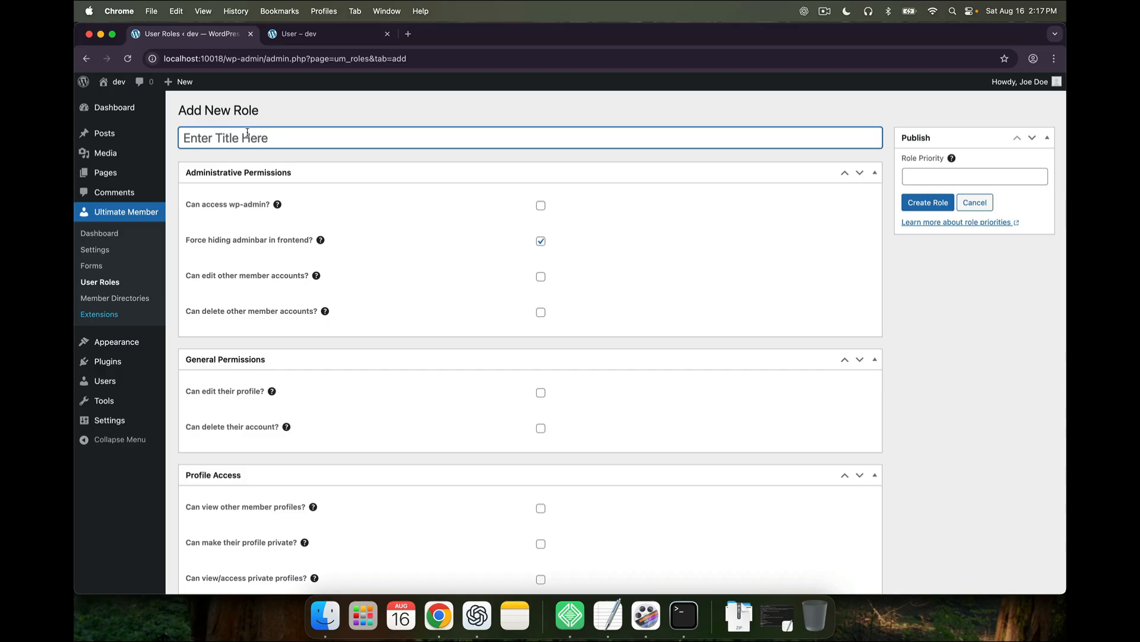
type("Client")
scroll(265, 264, "down", 2)
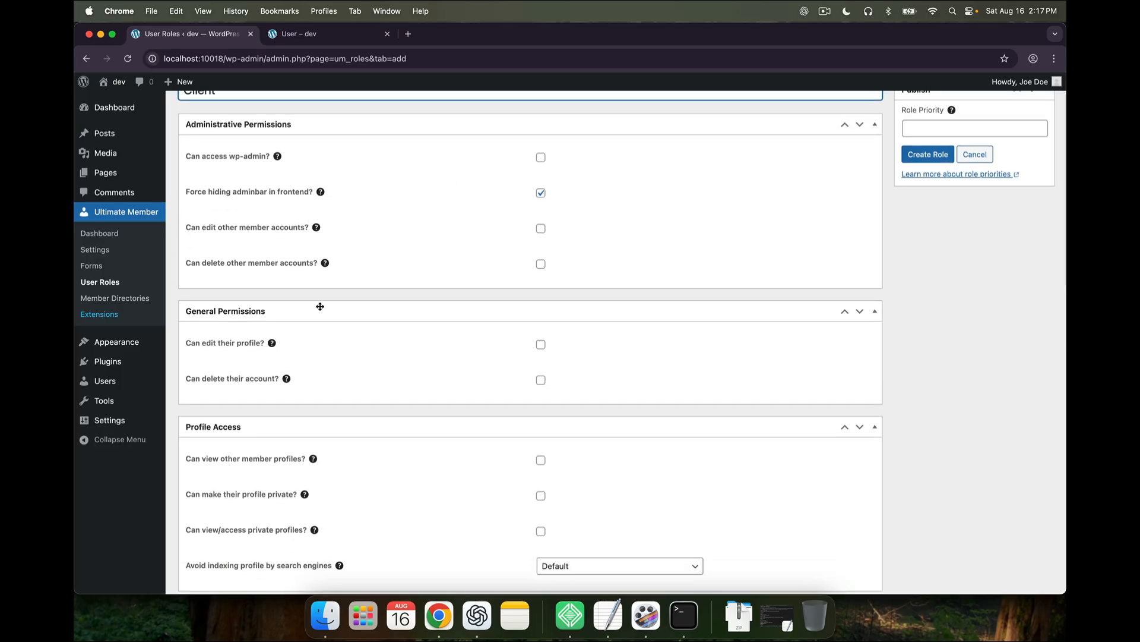
scroll(319, 306, "down", 5)
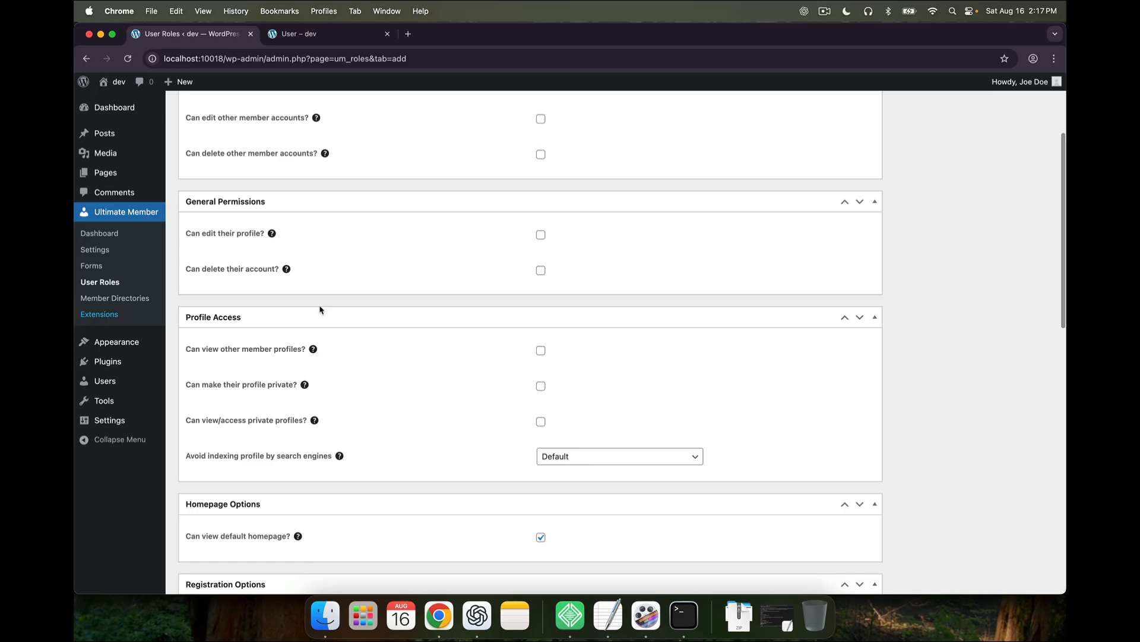
scroll(320, 310, "up", 1)
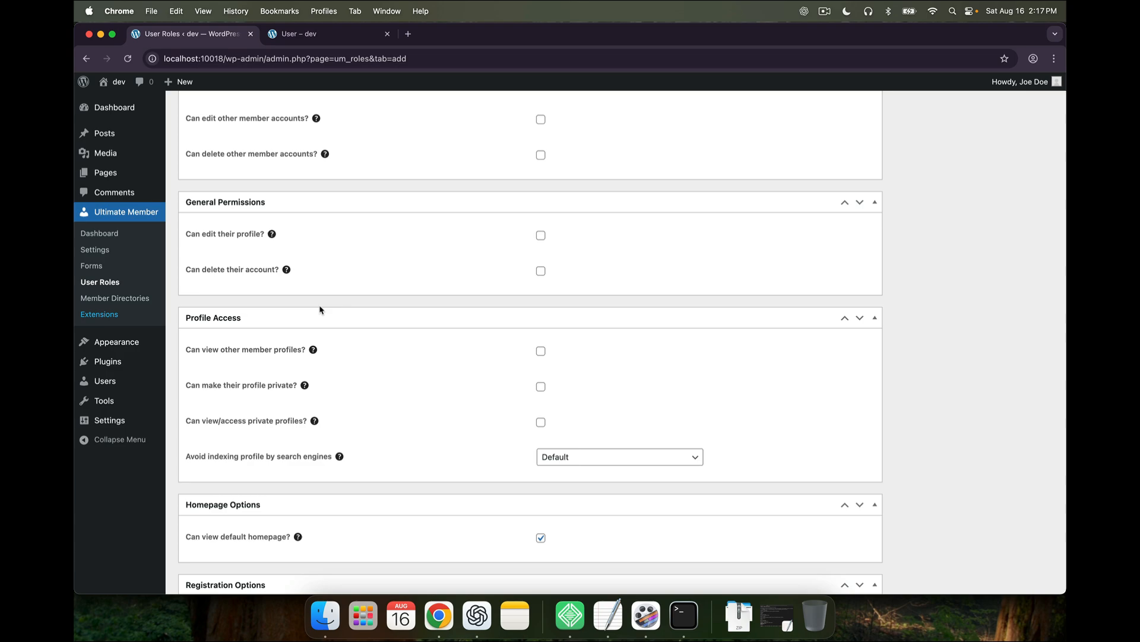
Tick edit_plugins and install_plugins, then untick them and activate_plugins, leaving only read
scroll(319, 310, "down", 15)
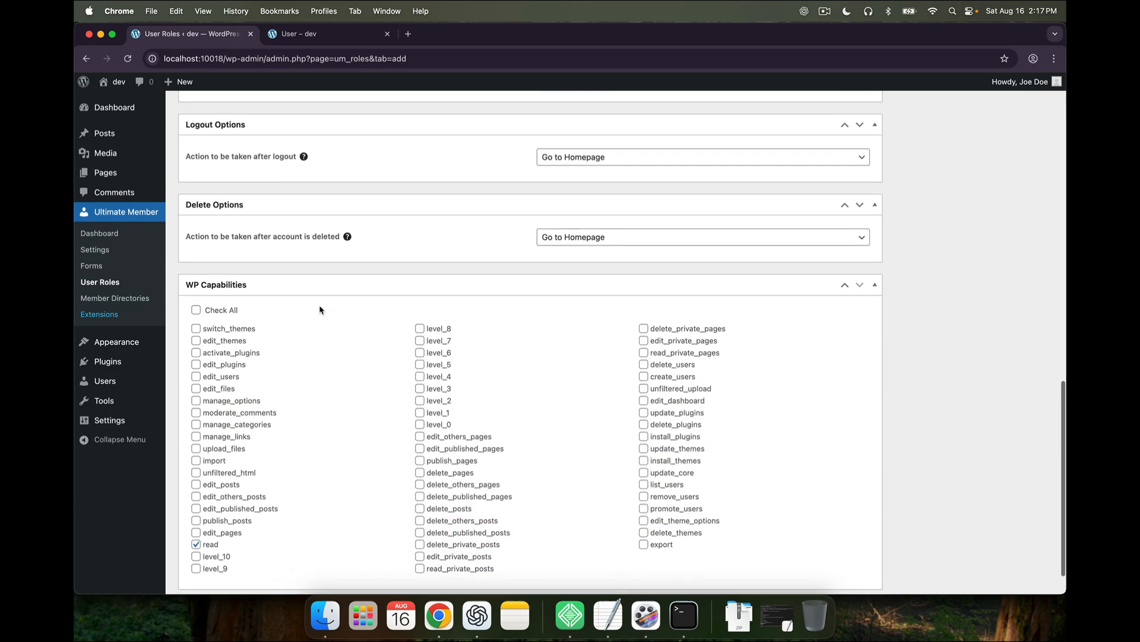
scroll(319, 310, "down", 2)
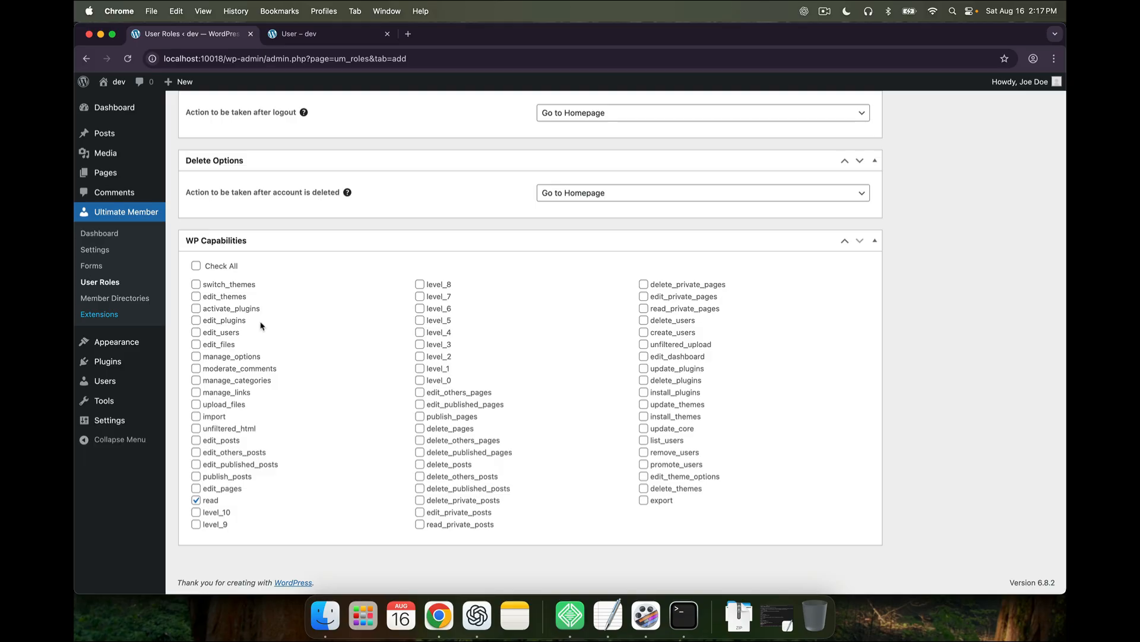
left_click(196, 320)
left_click(643, 394)
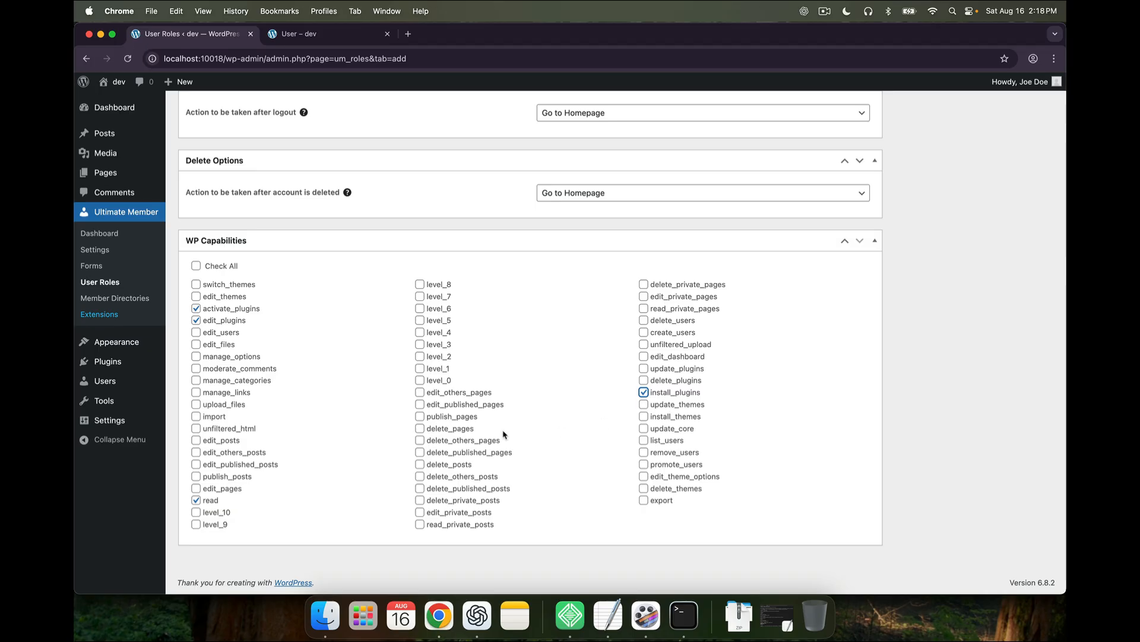
left_click(236, 321)
left_click(235, 310)
left_click(664, 394)
scroll(268, 482, "up", 15)
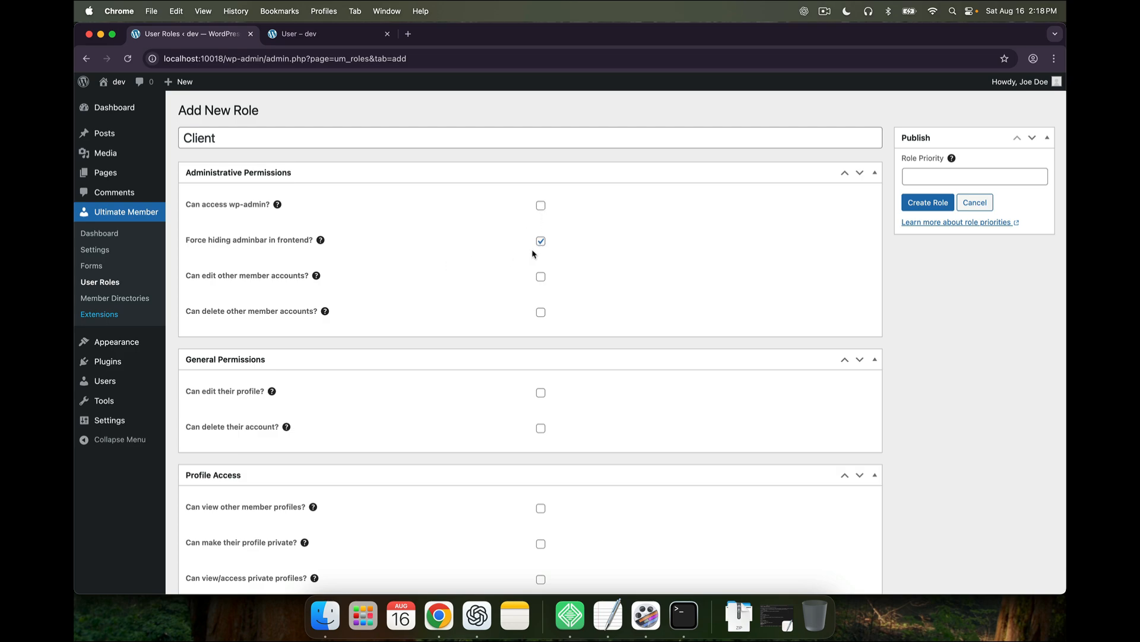
Let Client view other profiles and make their profile private, and set avoid indexing to Yes
scroll(540, 273, "down", 3)
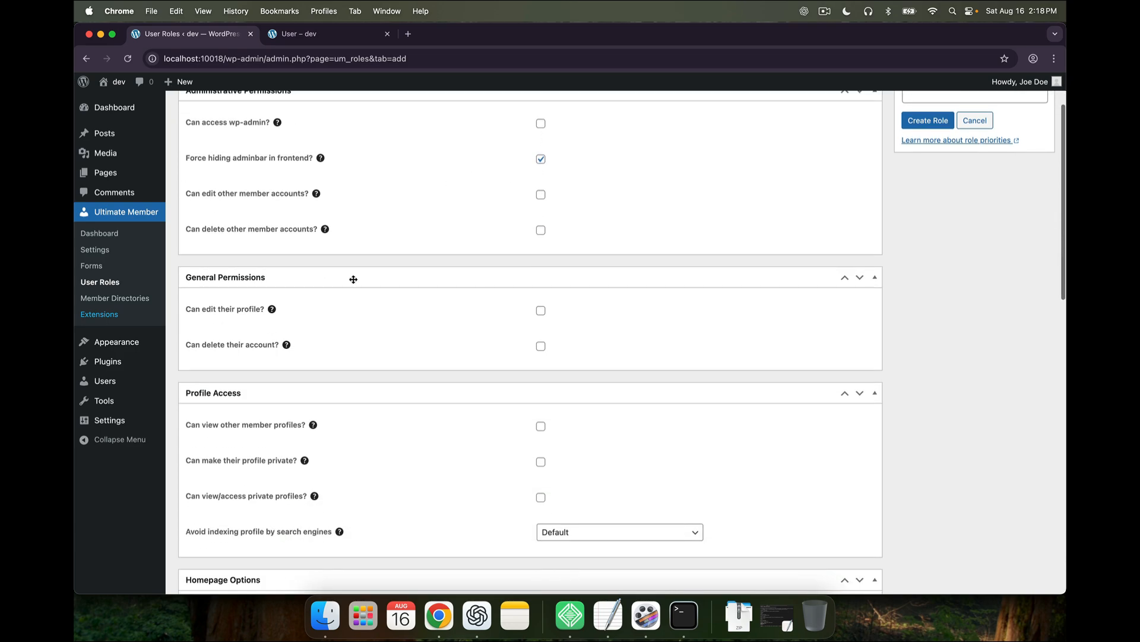
scroll(285, 309, "down", 6)
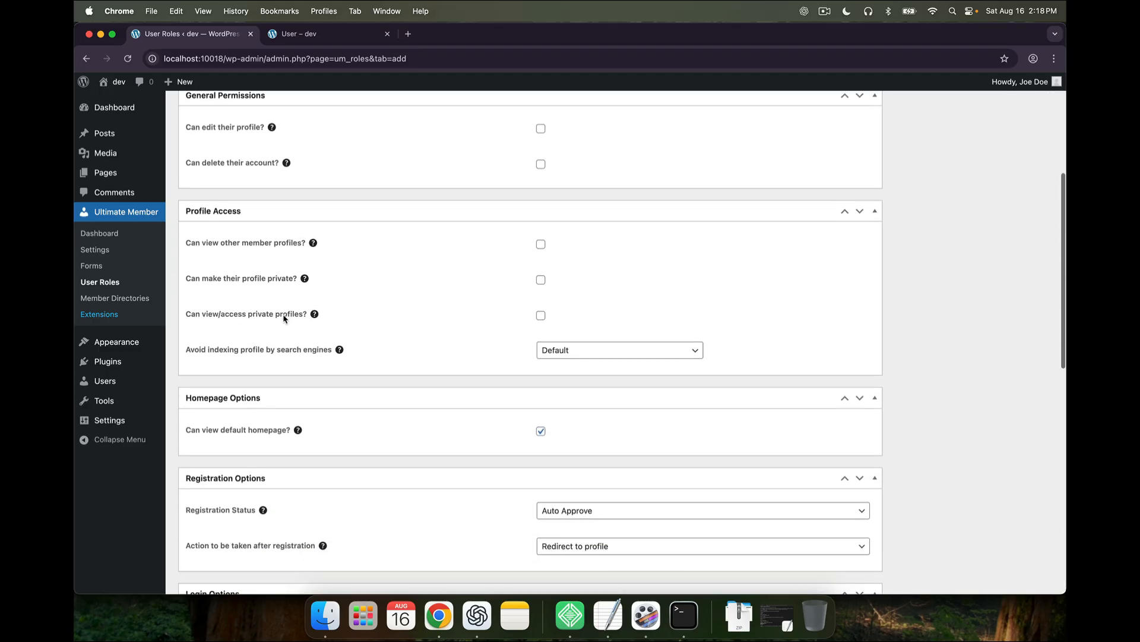
left_click(540, 246)
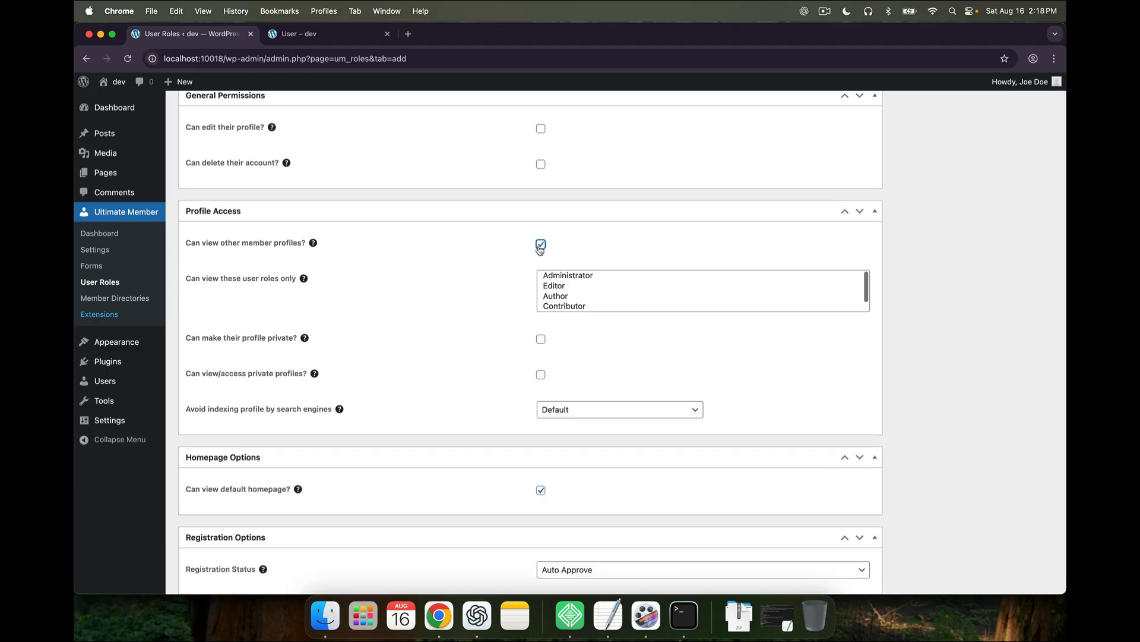
scroll(559, 328, "down", 1)
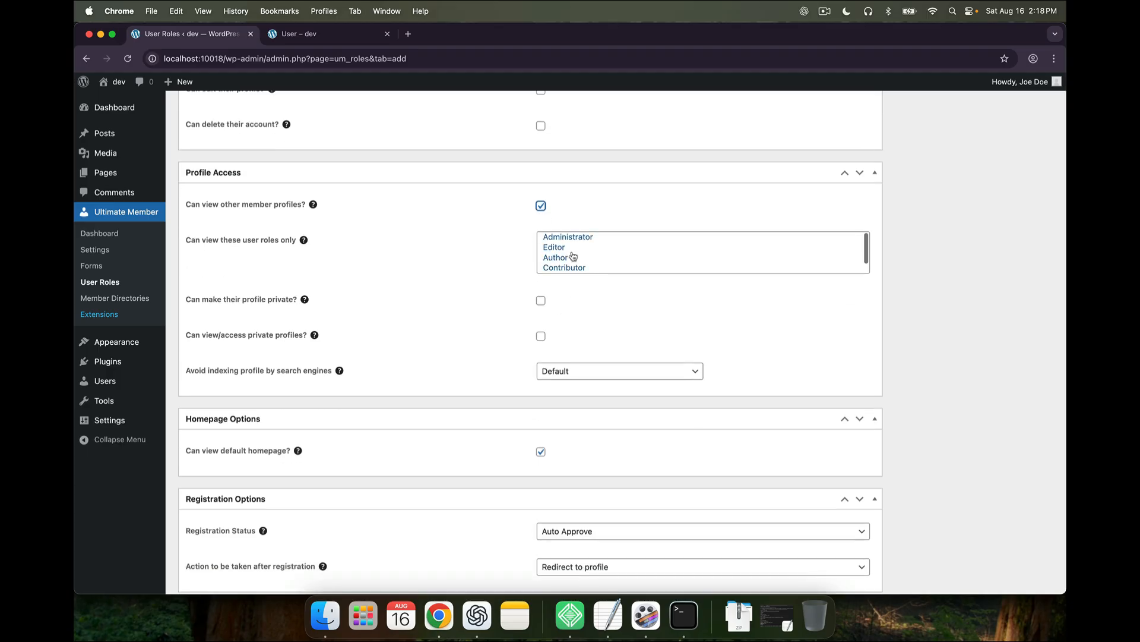
scroll(574, 256, "down", 1)
scroll(573, 256, "up", 1)
scroll(550, 321, "down", 1)
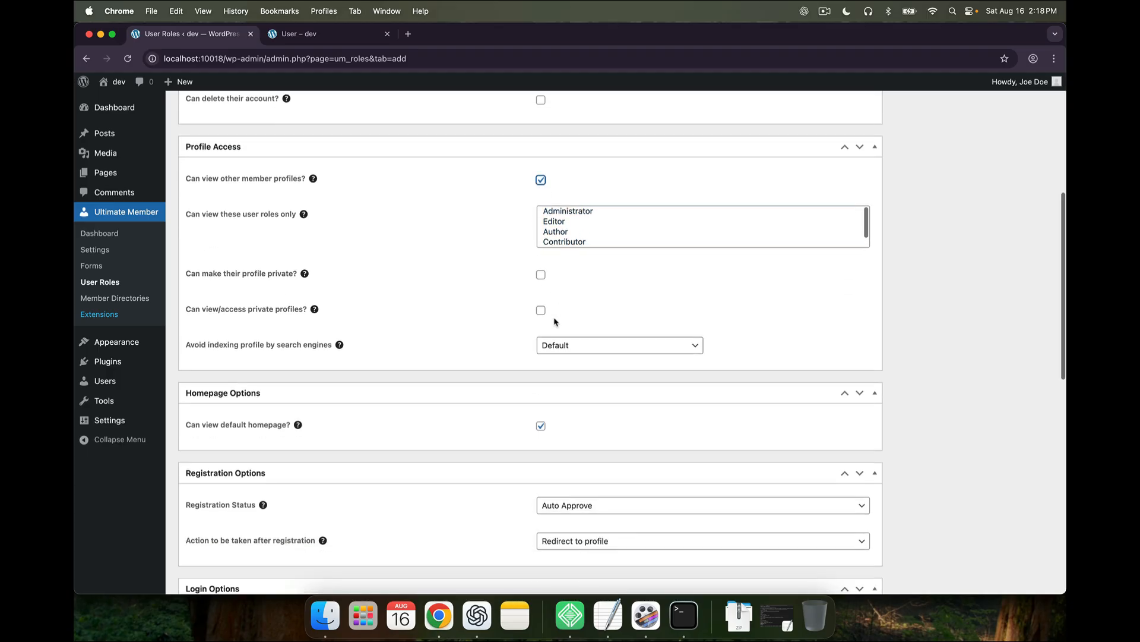
left_click(541, 275)
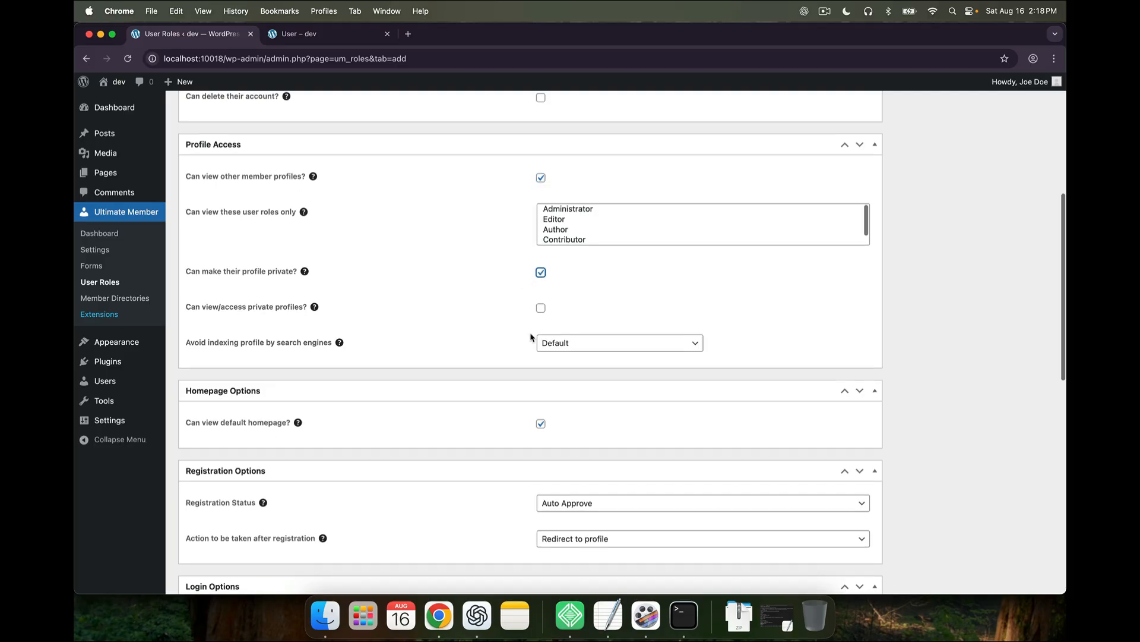
scroll(533, 336, "down", 1)
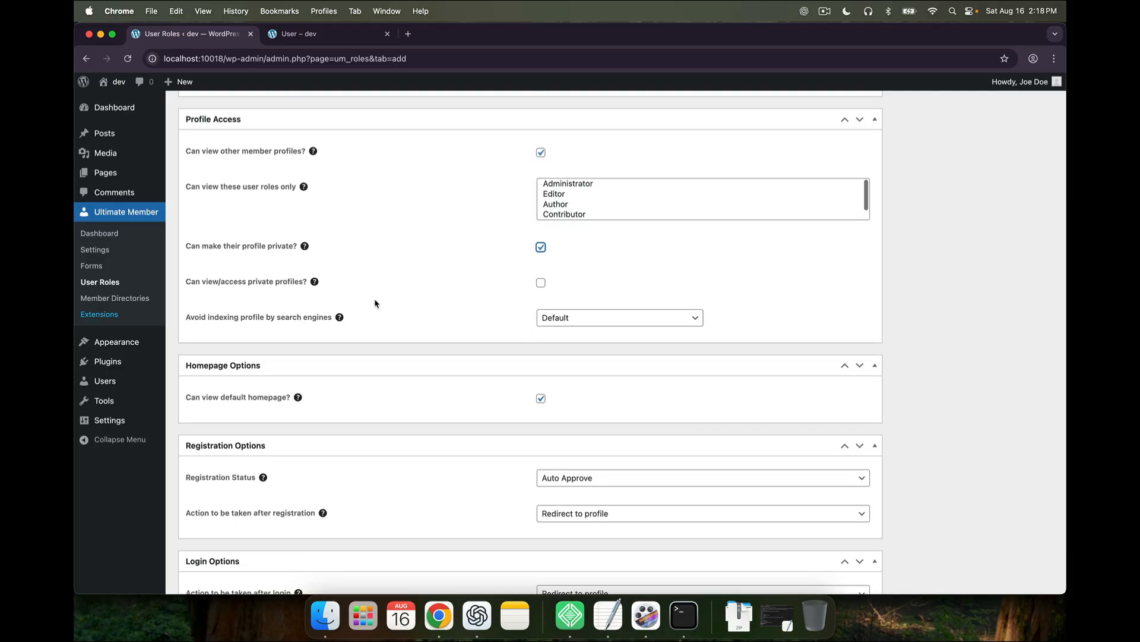
scroll(394, 327, "down", 1)
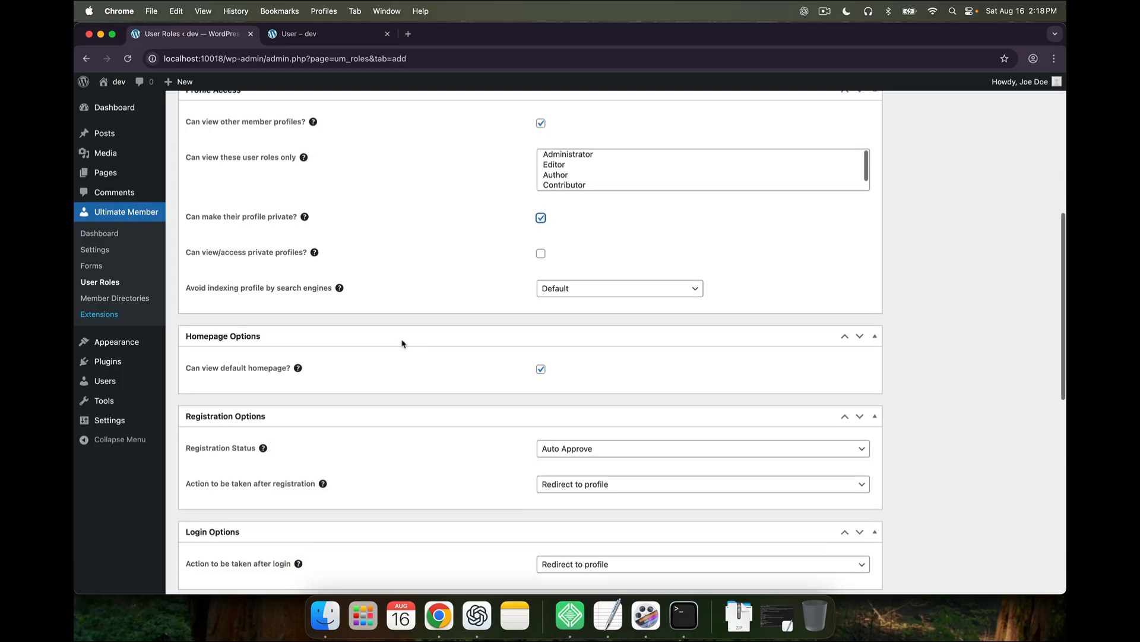
left_click(618, 288)
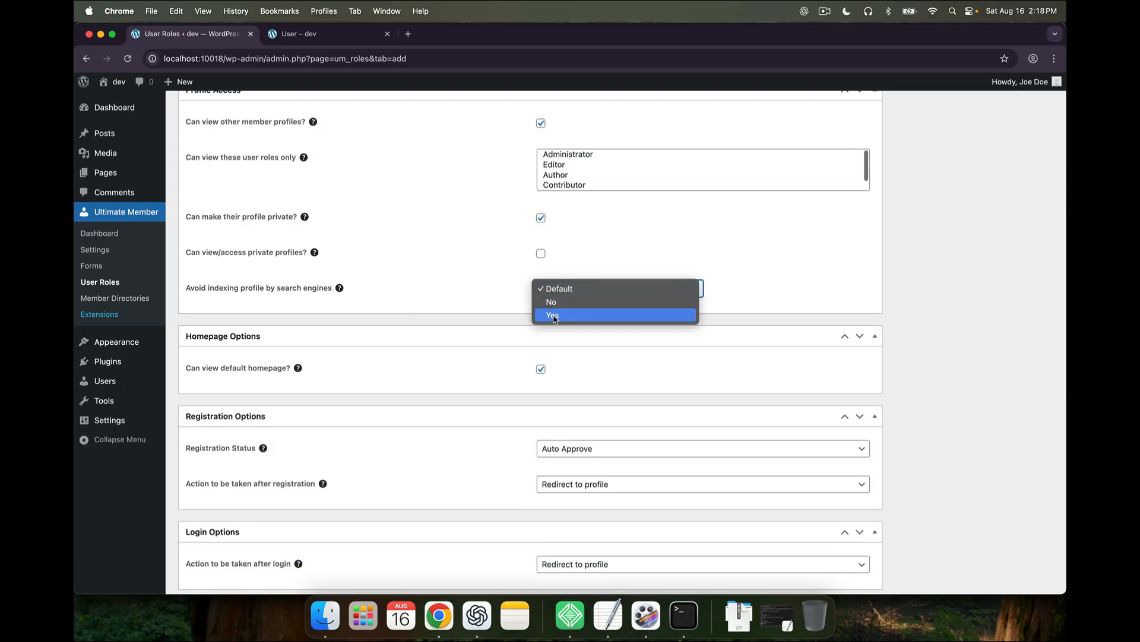
left_click(553, 316)
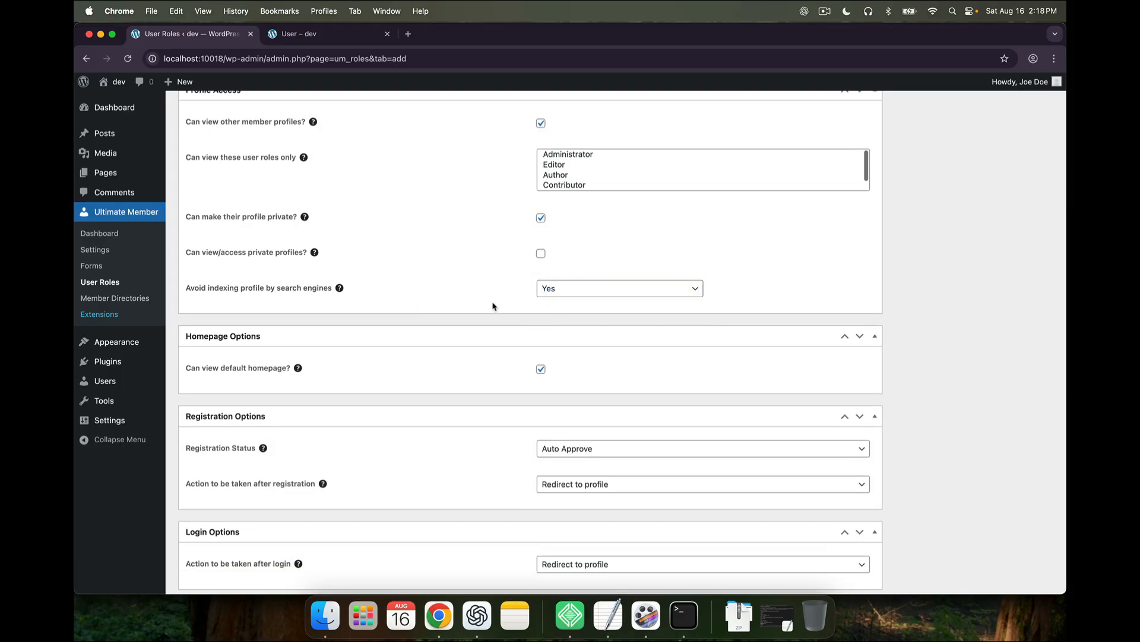
Keep registration status on Auto Approve and the logout action on Go to Homepage
scroll(494, 306, "down", 3)
scroll(493, 306, "down", 5)
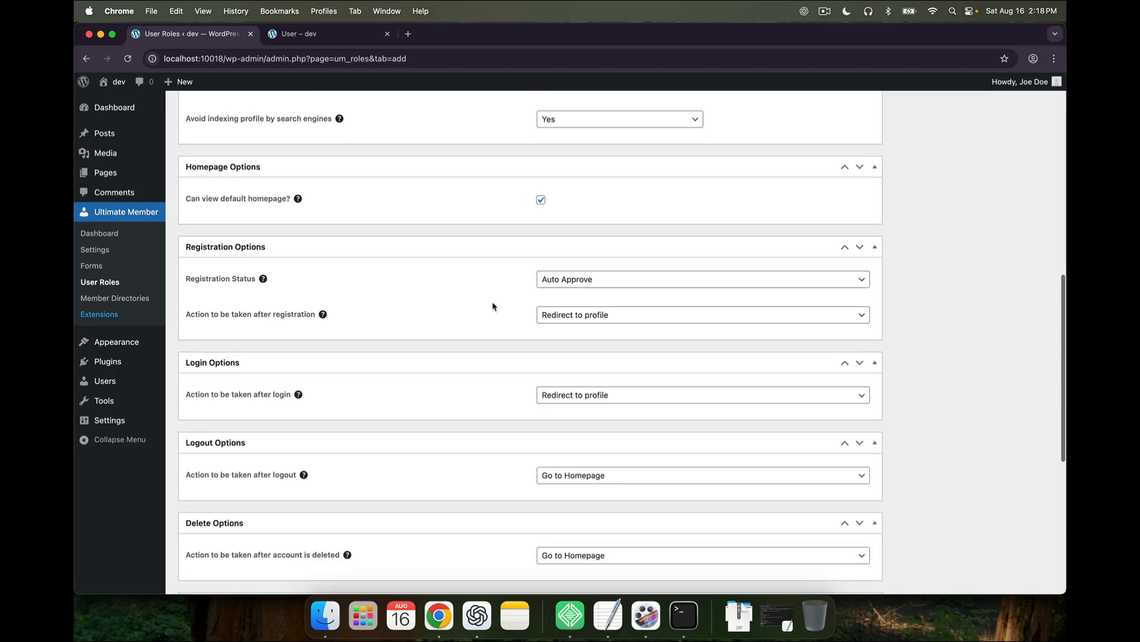
scroll(510, 280, "down", 1)
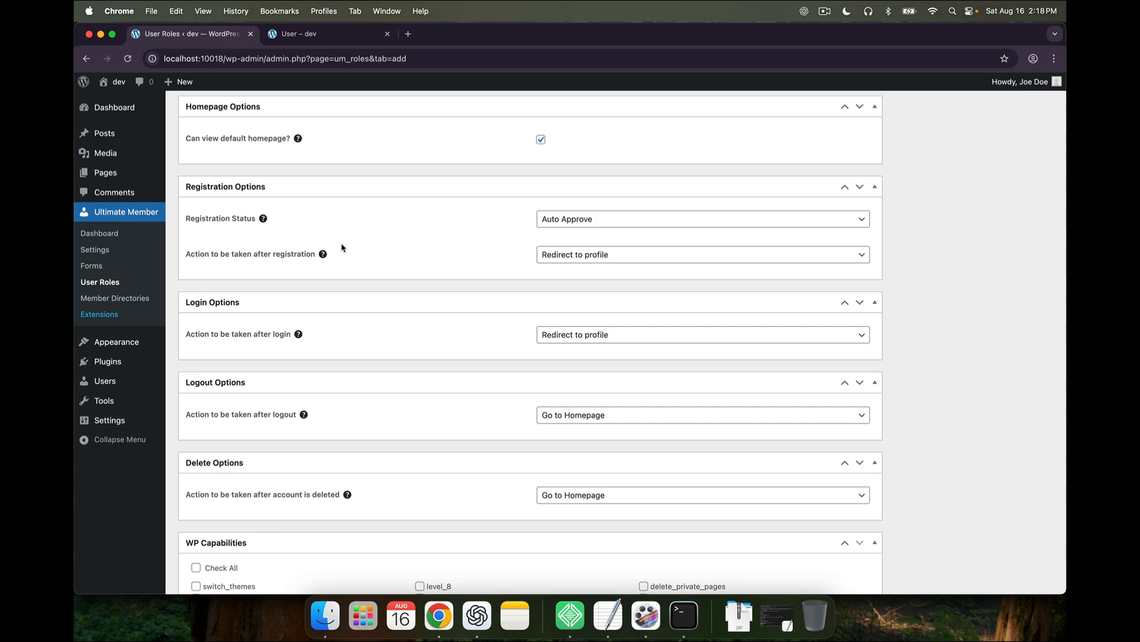
left_click(569, 220)
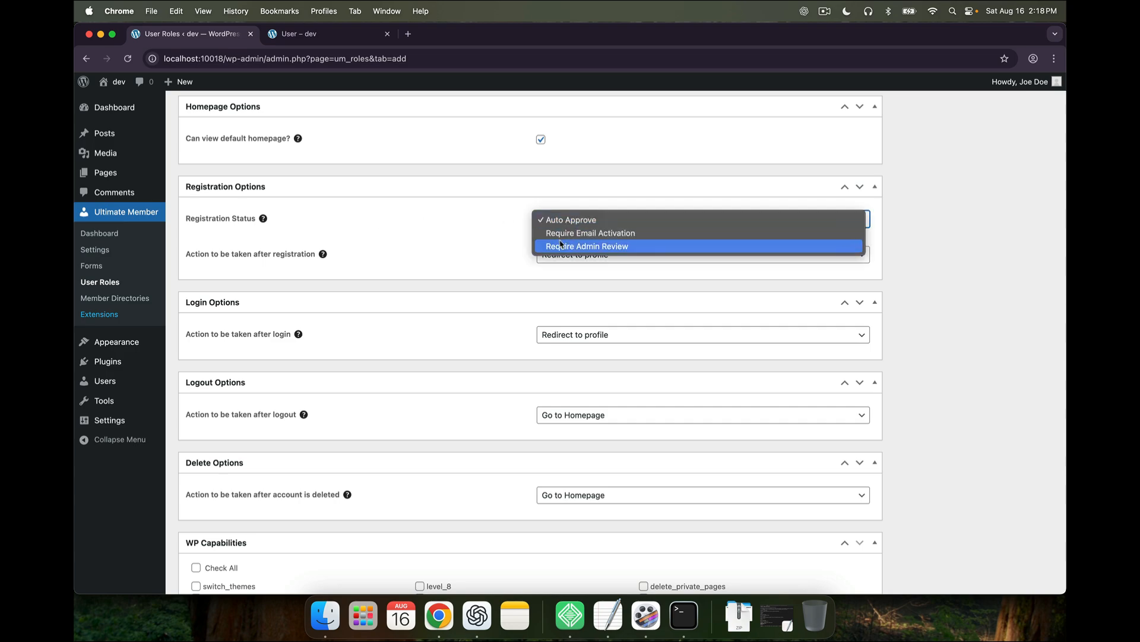
left_click(501, 249)
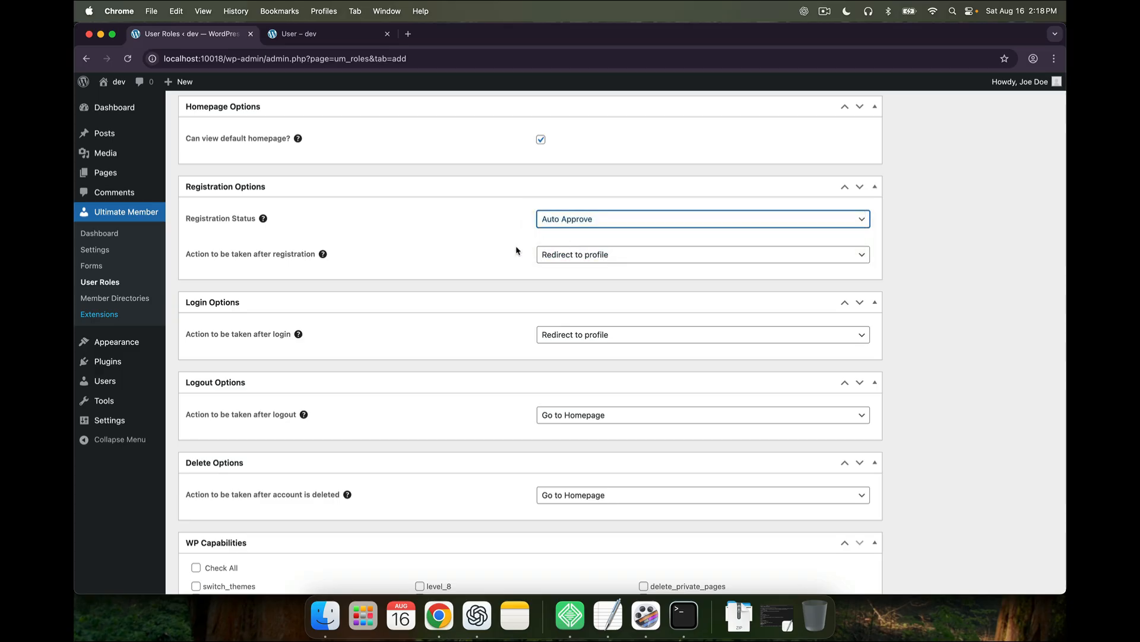
scroll(516, 251, "down", 1)
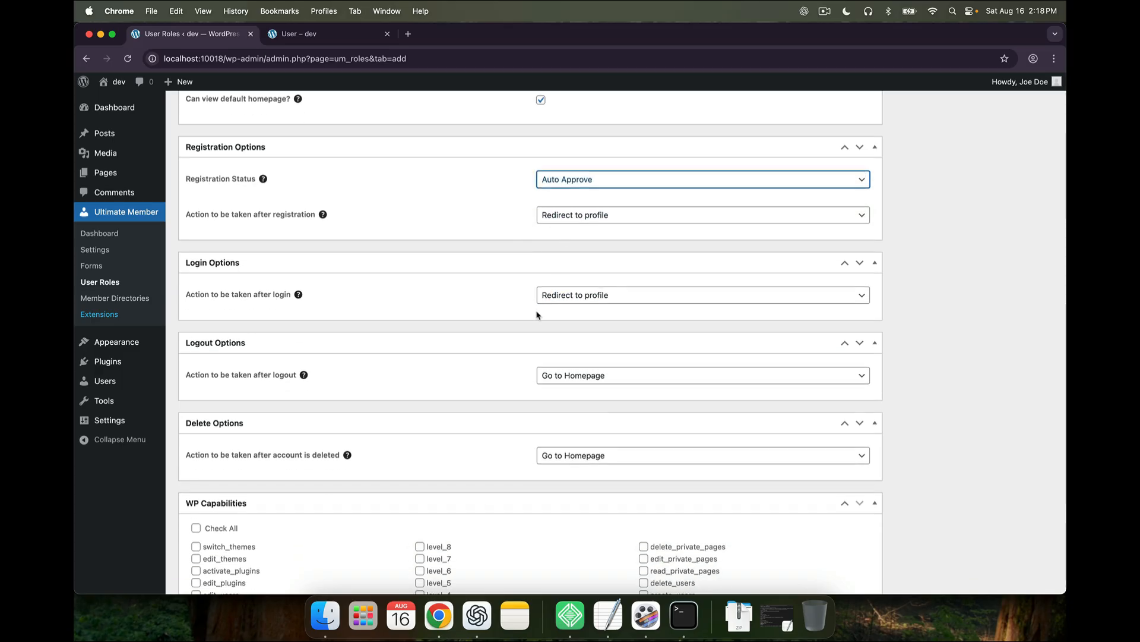
scroll(525, 329, "down", 2)
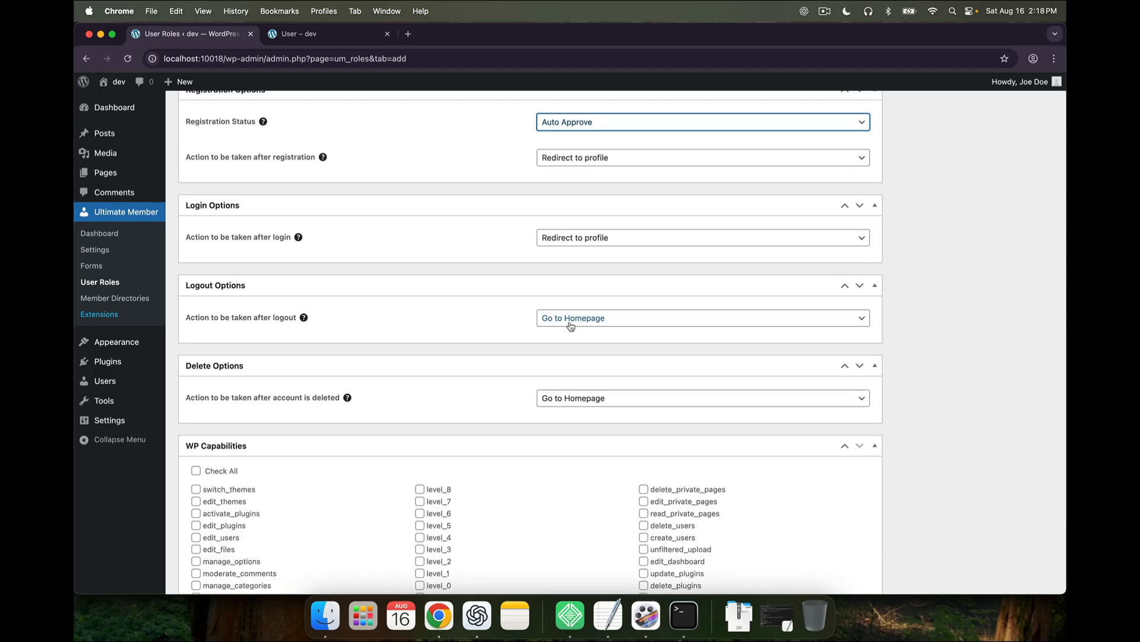
left_click(570, 325)
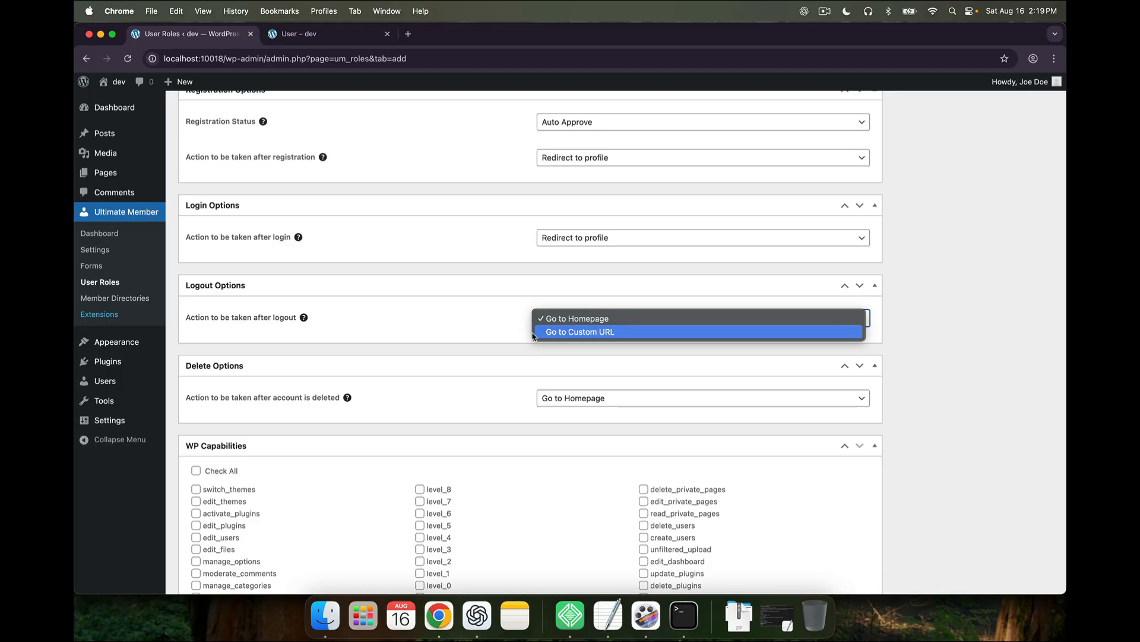
left_click(510, 344)
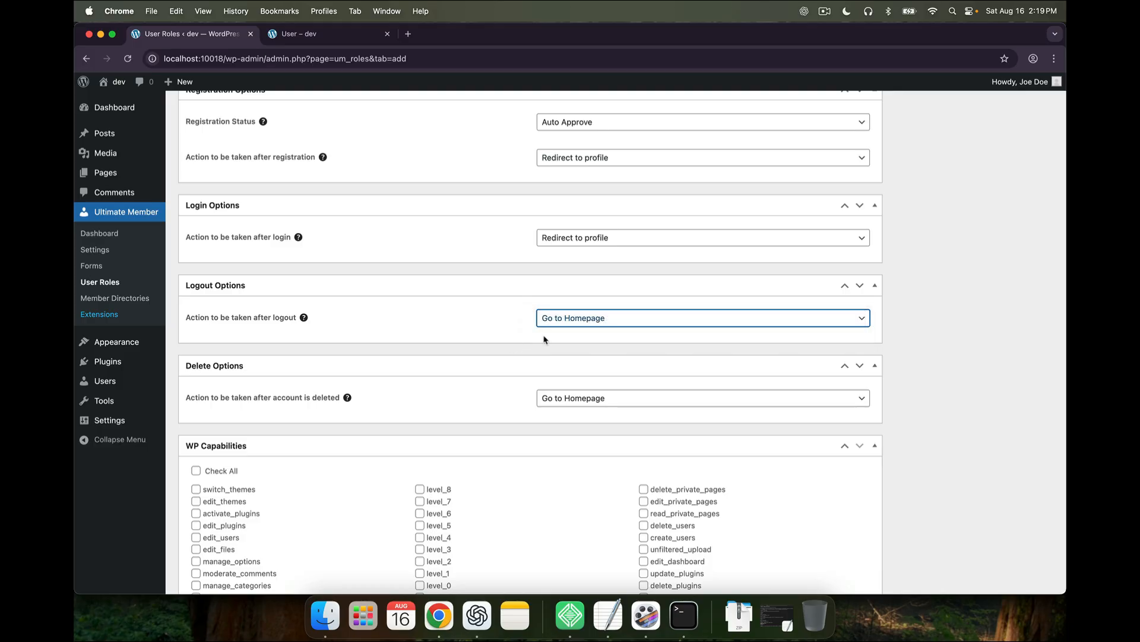
scroll(523, 394, "down", 1)
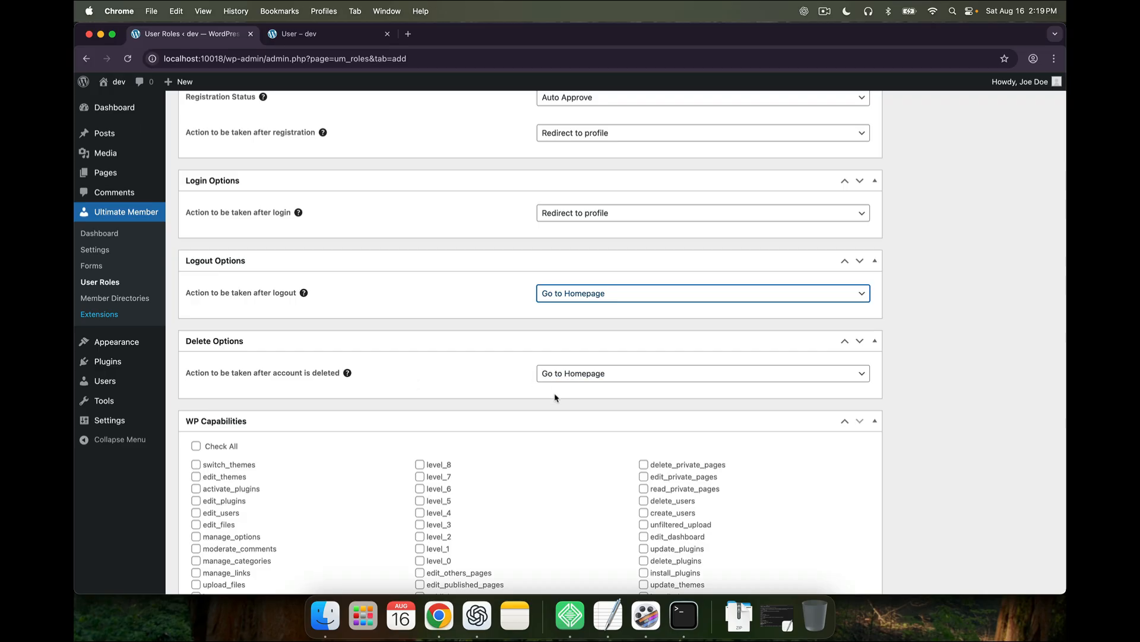
scroll(555, 397, "up", 15)
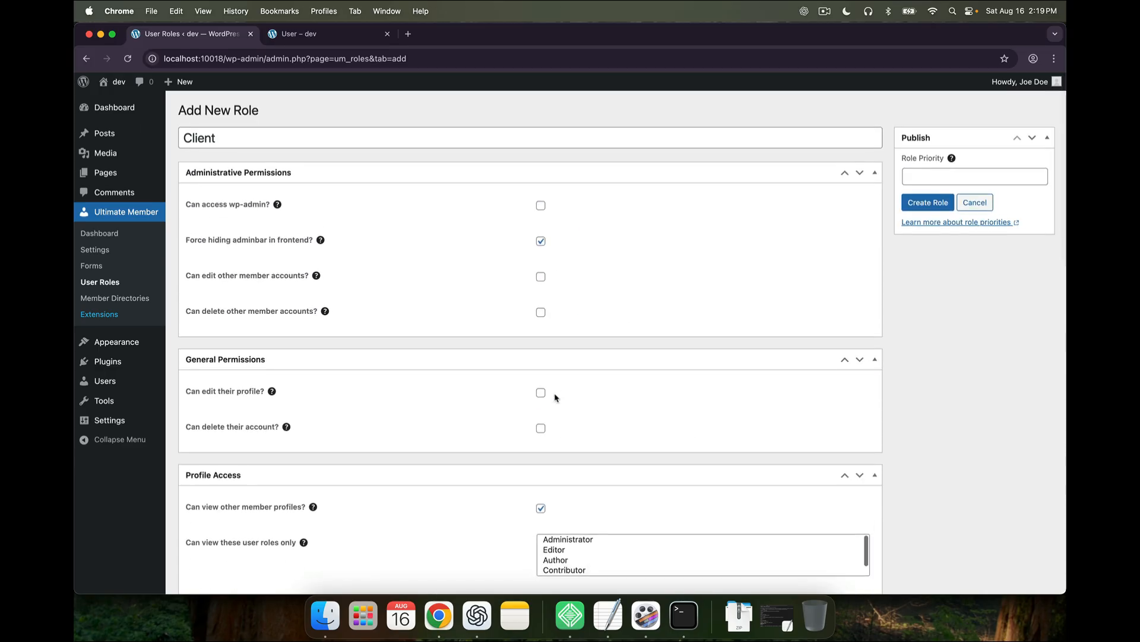
Create the Client role, then open the Add New User form
left_click(924, 203)
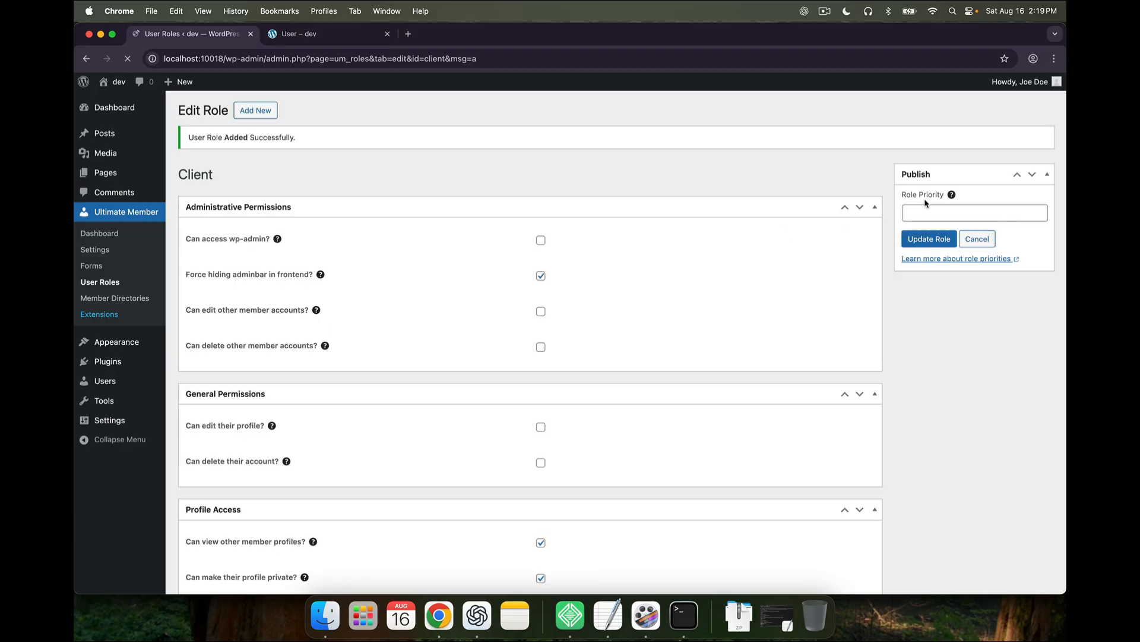
left_click(99, 281)
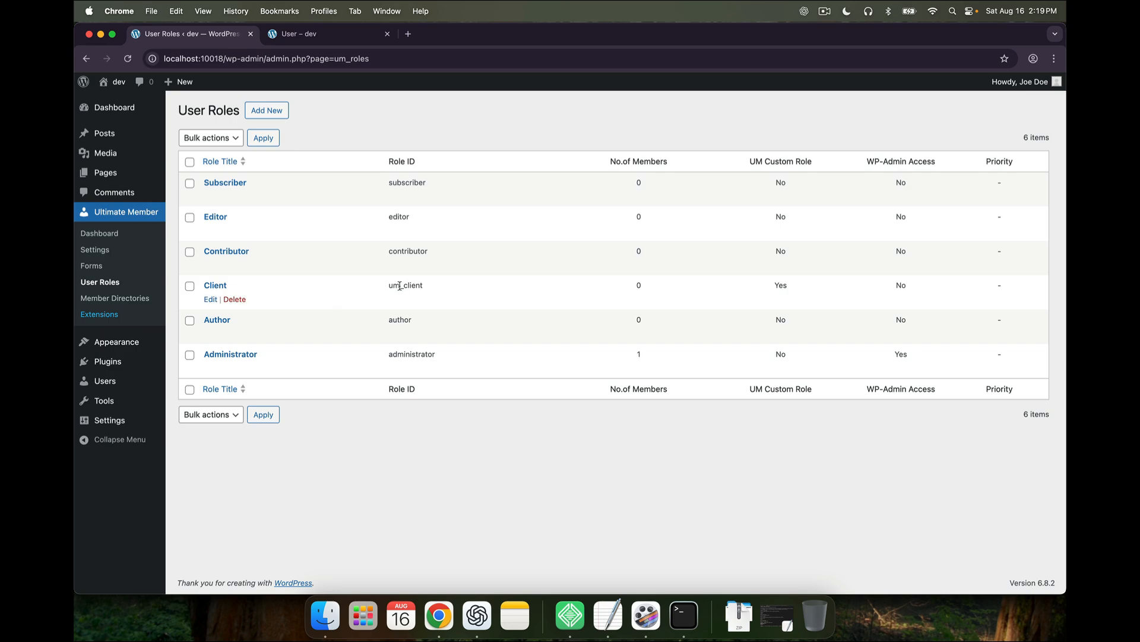
left_click(137, 380)
left_click(236, 110)
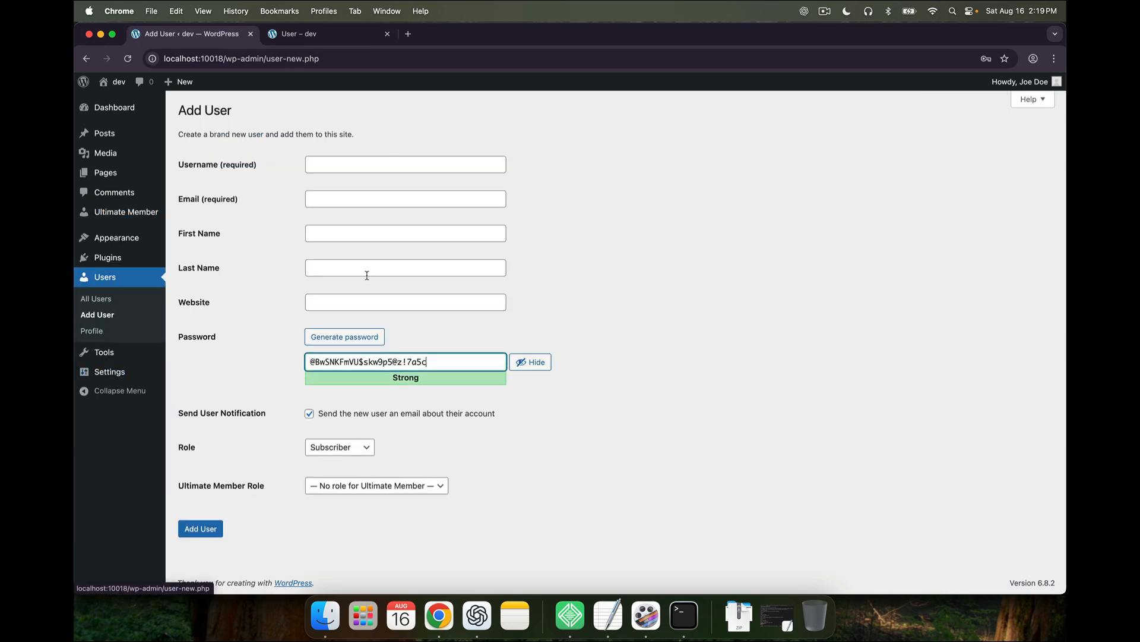
Set the new user's Ultimate Member role to Client, then leave unsaved for the Ultimate Member dashboard
left_click(354, 447)
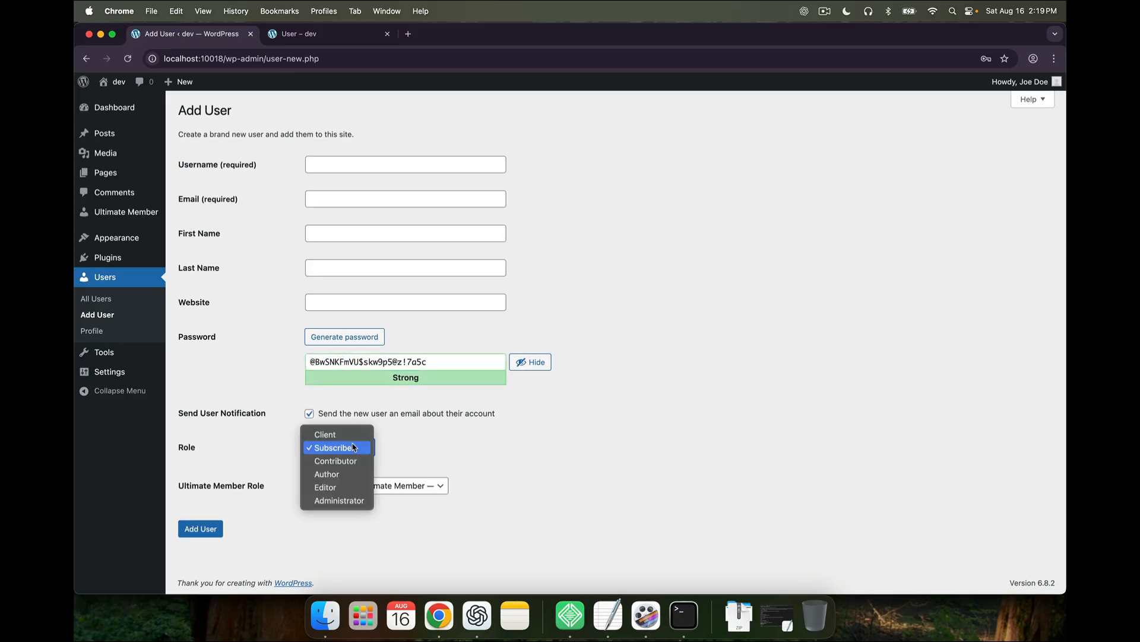
left_click(354, 448)
left_click(397, 485)
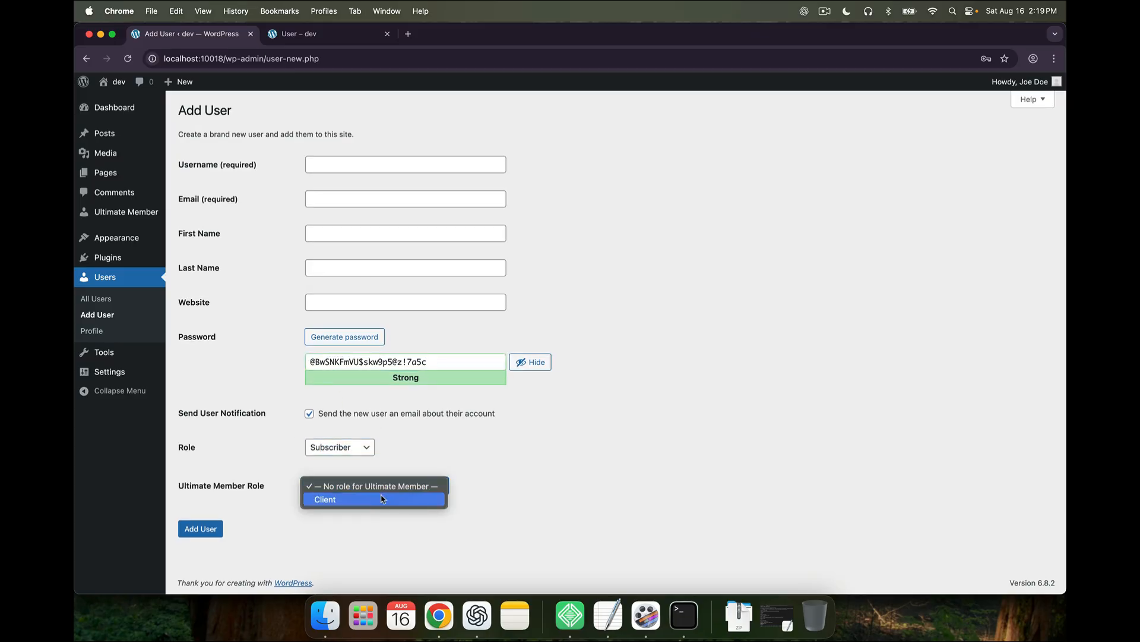
left_click(384, 497)
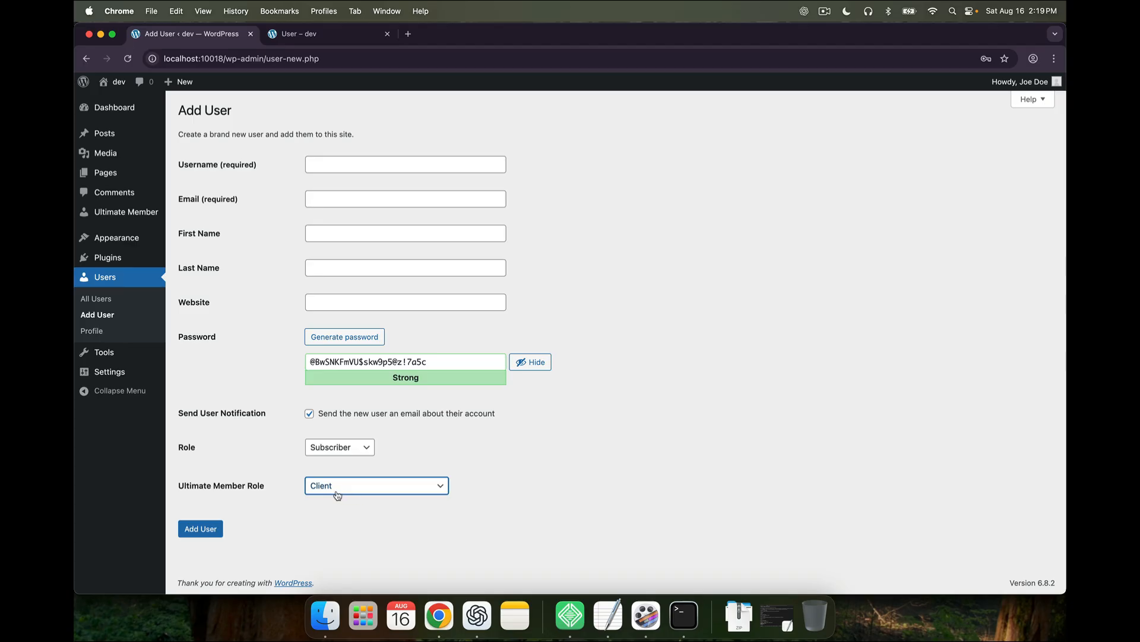
left_click(142, 220)
left_click(601, 237)
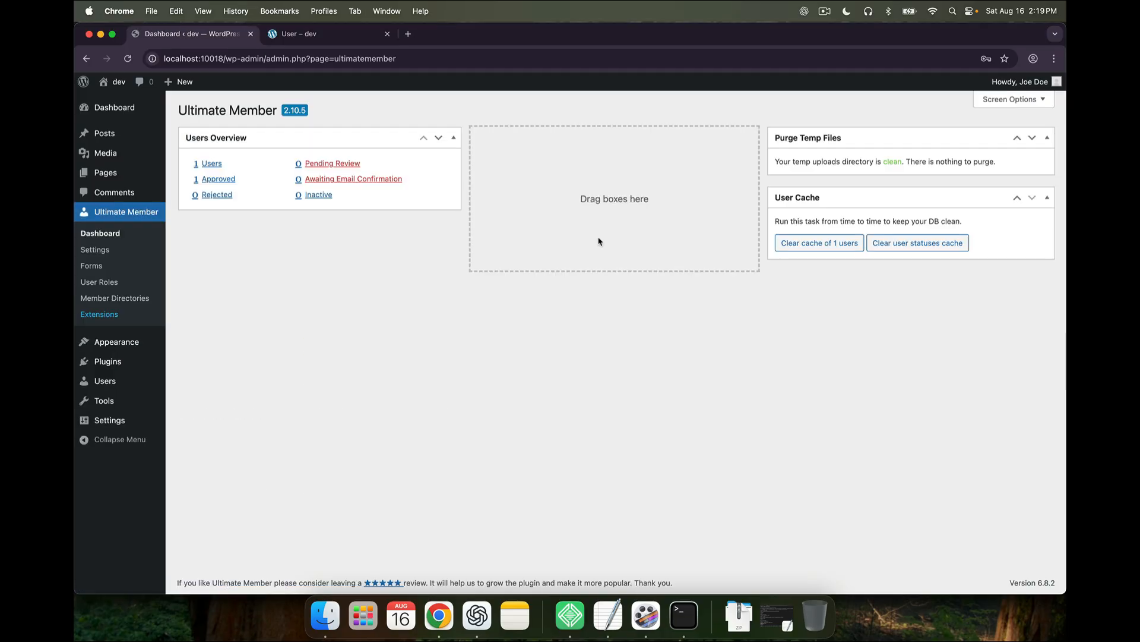
Go to Ultimate Member Settings and show the General tab's Users section
left_click(114, 256)
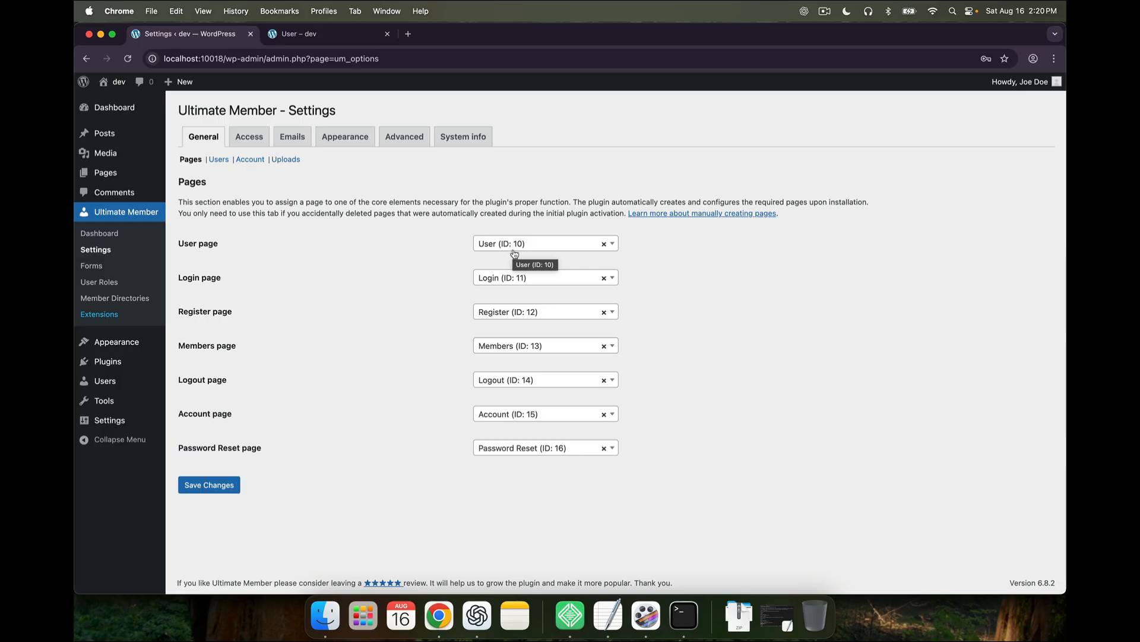
left_click(218, 159)
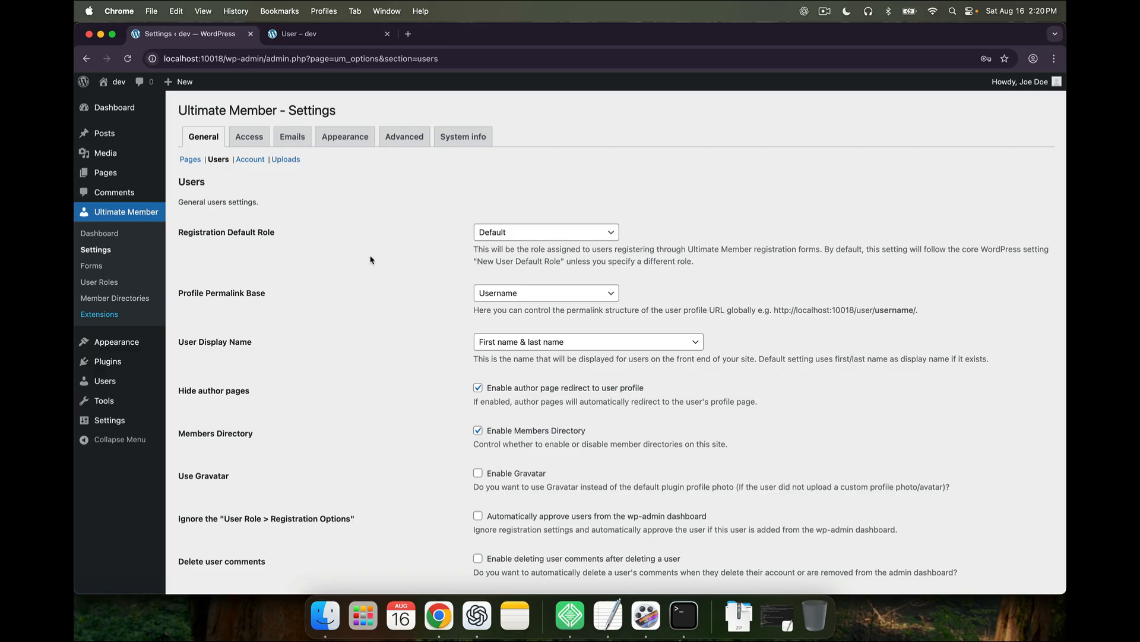
Set Registration Default Role to Client
scroll(414, 284, "down", 1)
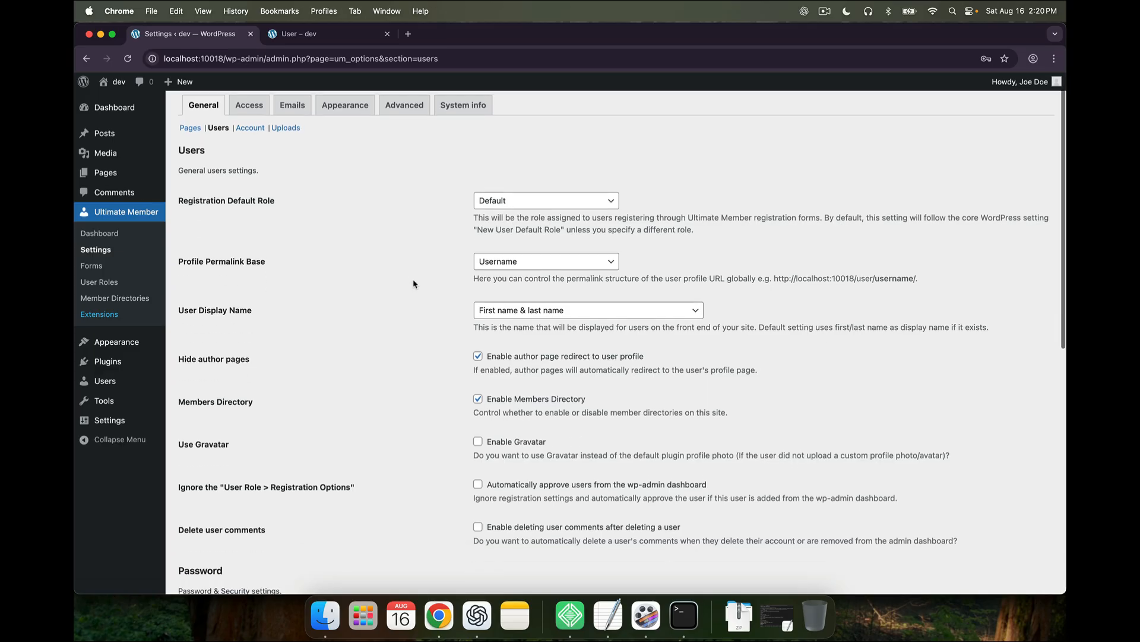
left_click(513, 202)
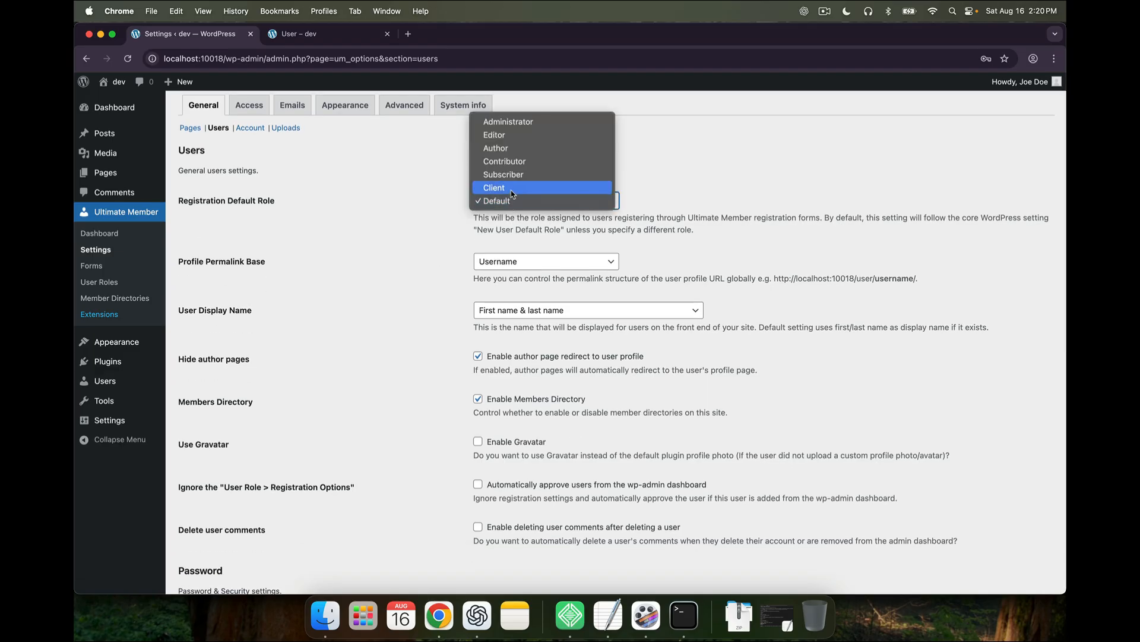
left_click(512, 189)
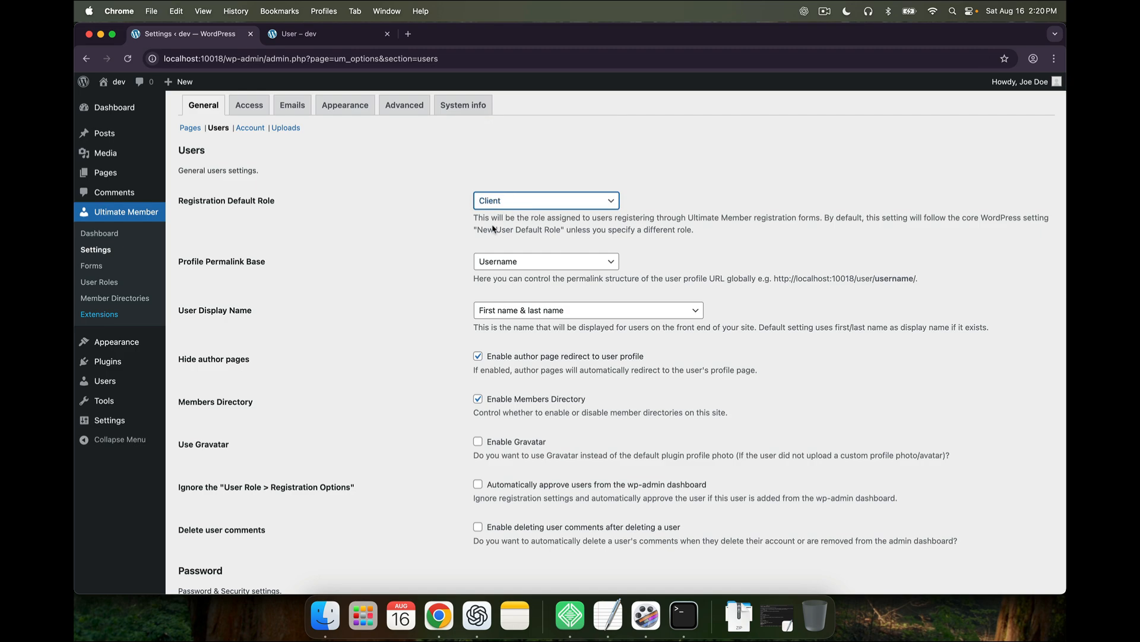
scroll(512, 291, "down", 1)
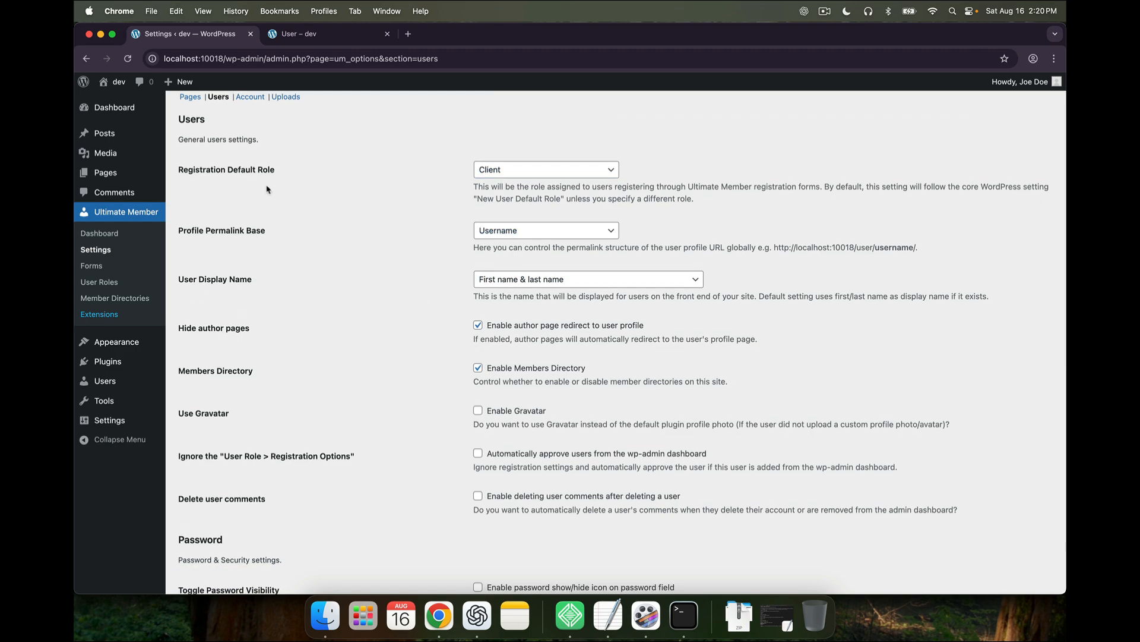
Compare the front-end profile address and keep Username as the Profile Permalink Base
left_click(327, 34)
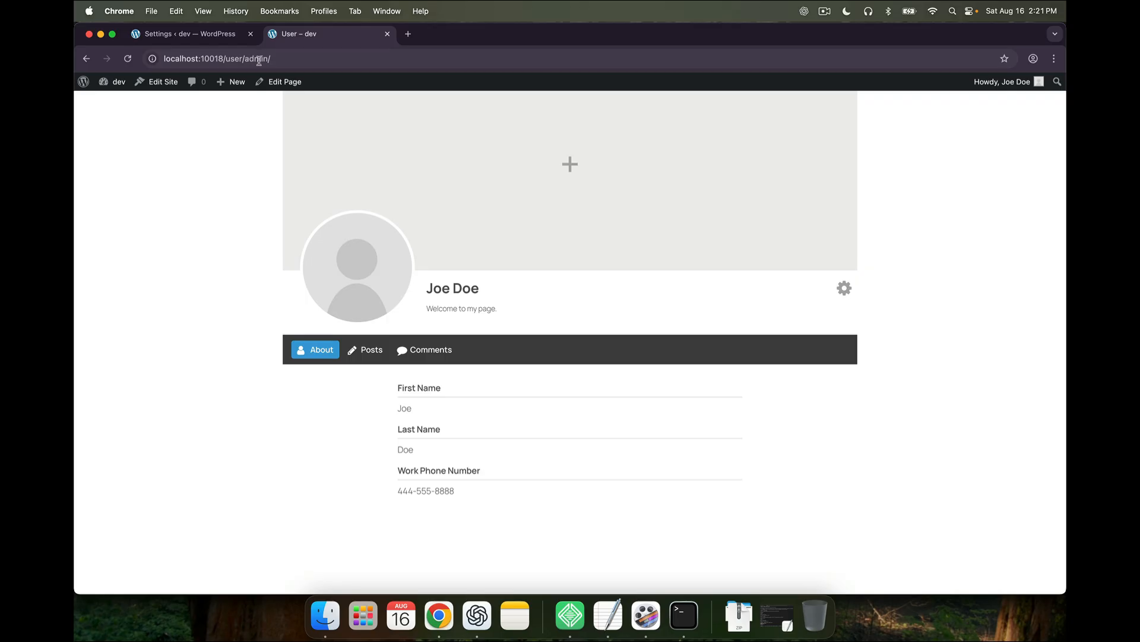
left_click(226, 36)
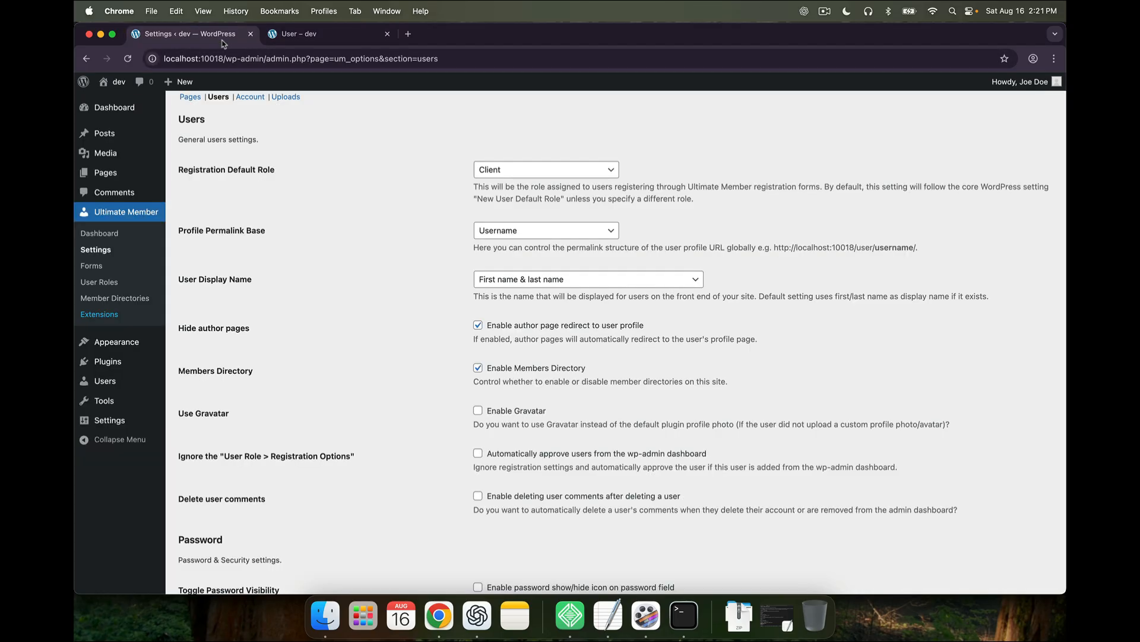
left_click(517, 234)
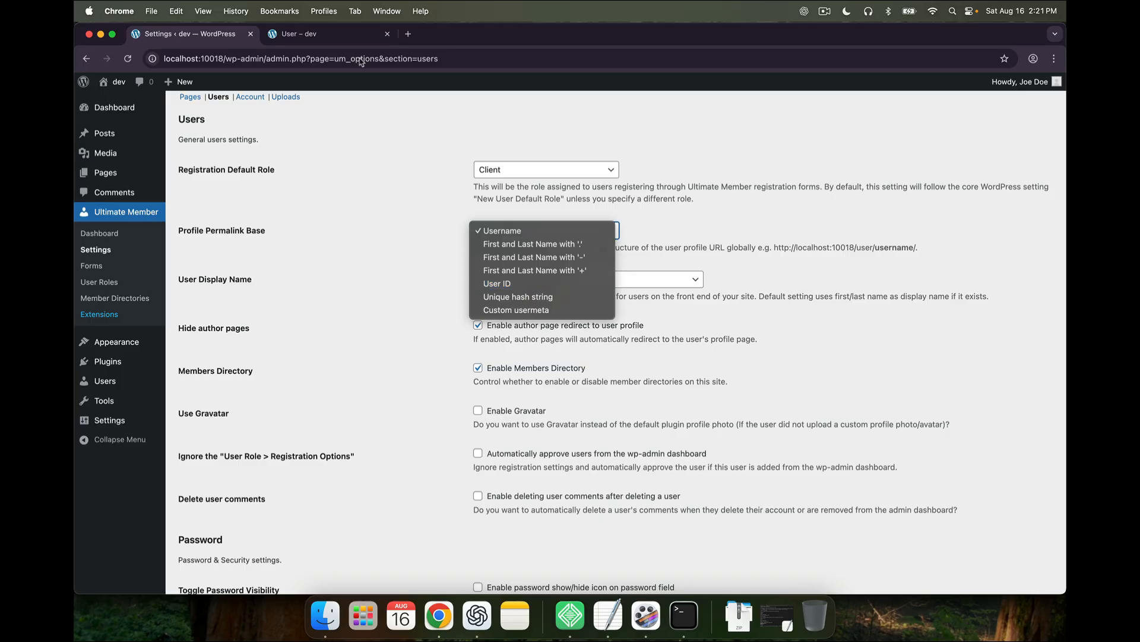
left_click(354, 29)
left_click(355, 30)
left_click(229, 34)
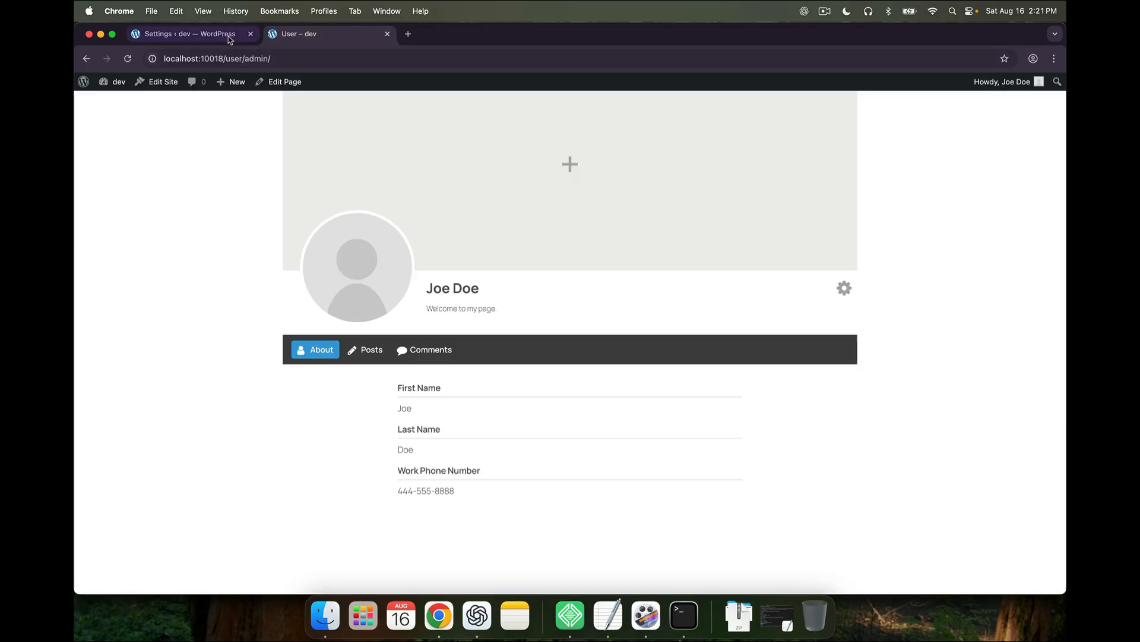
left_click(522, 230)
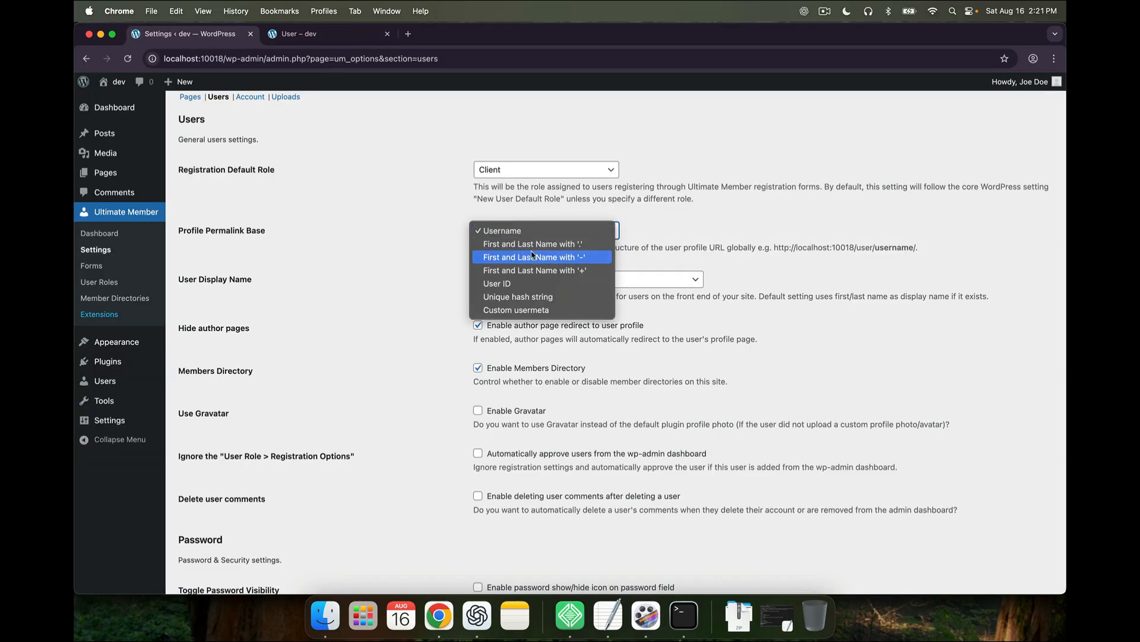
left_click(436, 285)
Review the remaining Users options, including the author page redirect to profiles
scroll(478, 326, "down", 1)
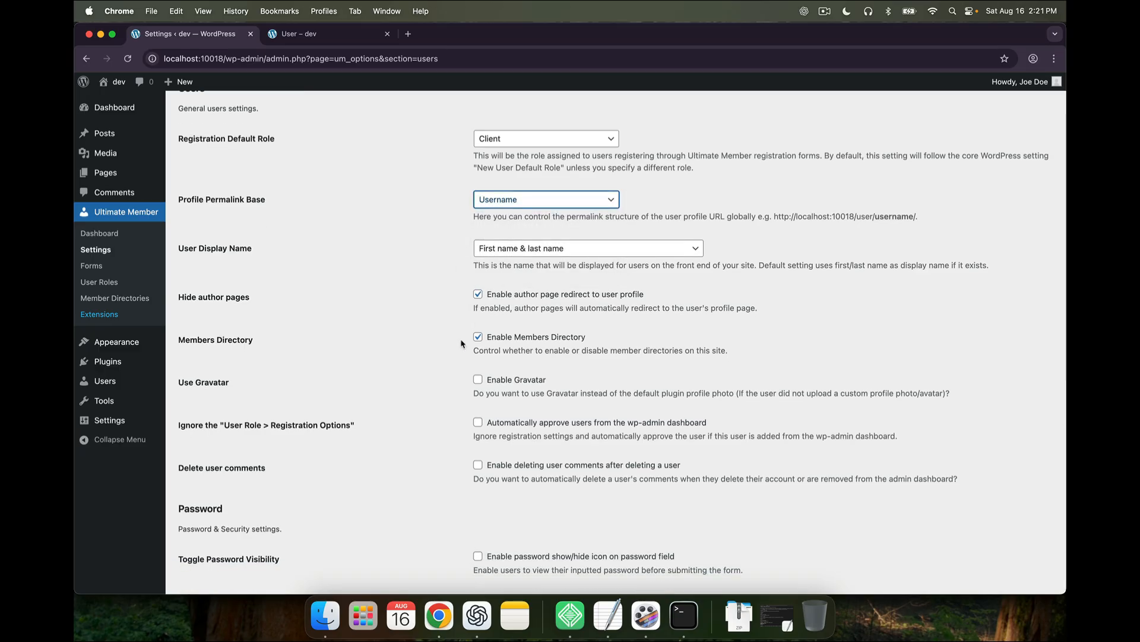
scroll(464, 344, "down", 1)
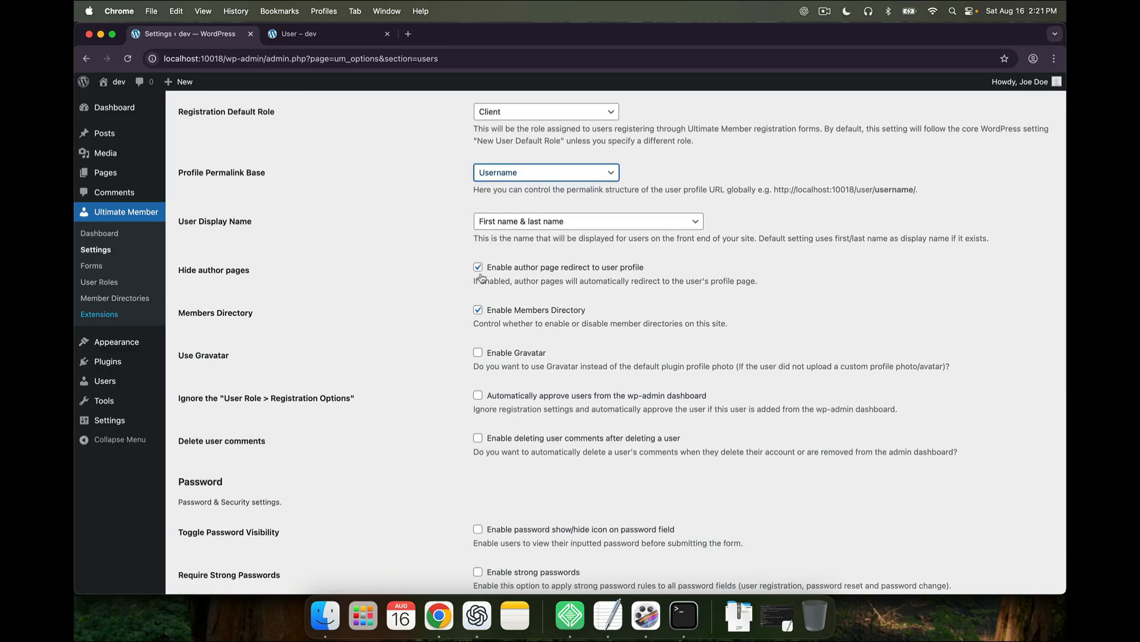
scroll(483, 300, "down", 1)
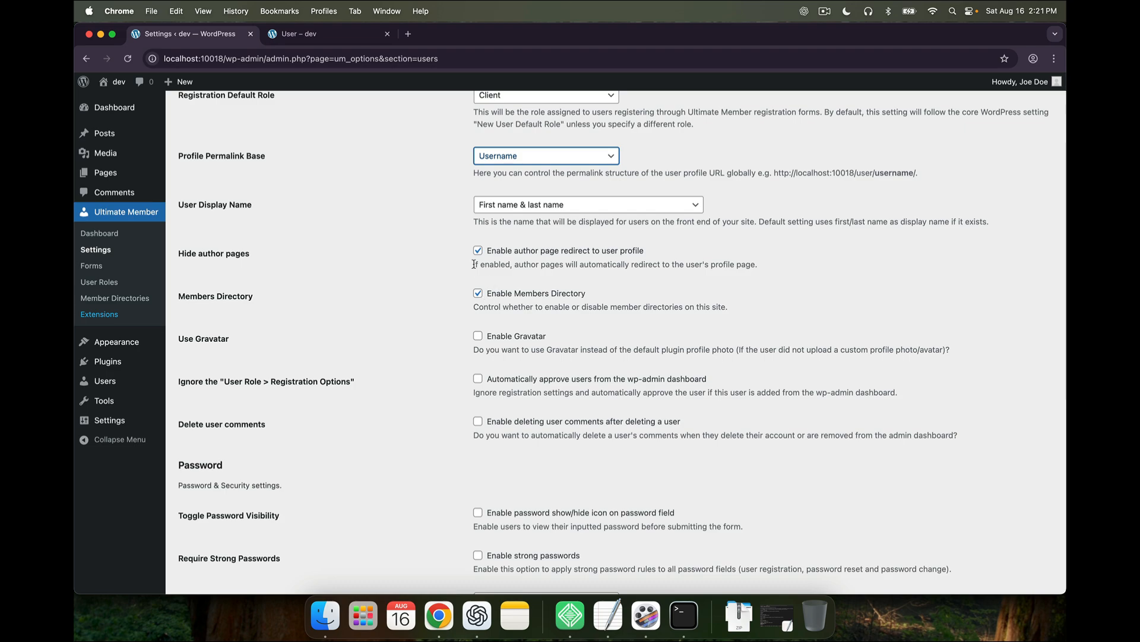
left_click_drag(474, 264, 540, 265)
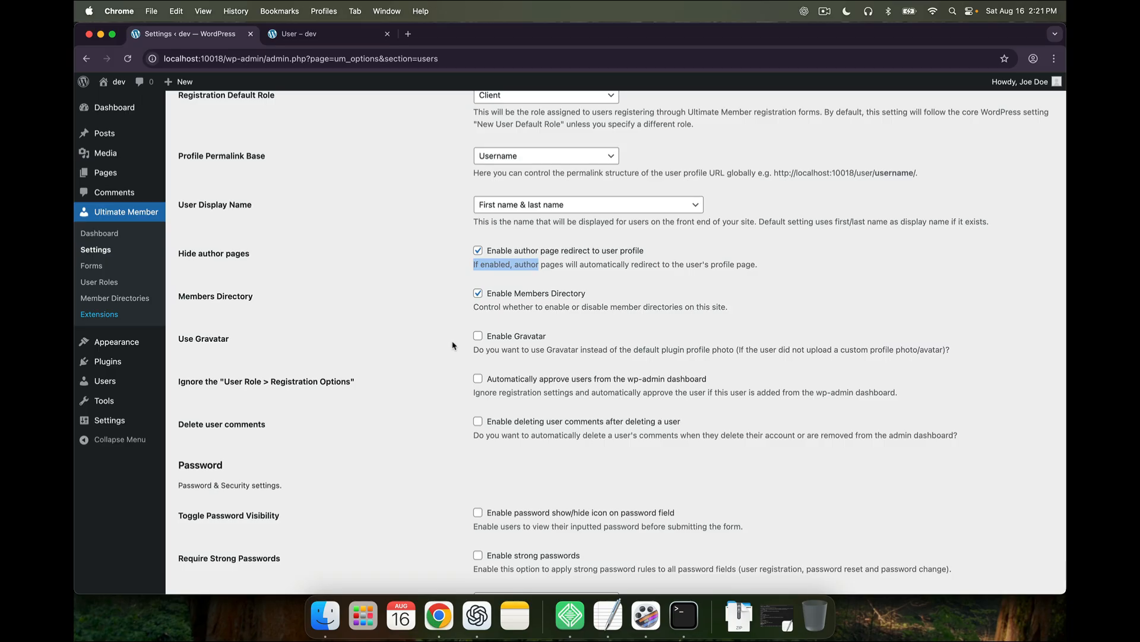
scroll(452, 345, "down", 2)
scroll(452, 345, "down", 10)
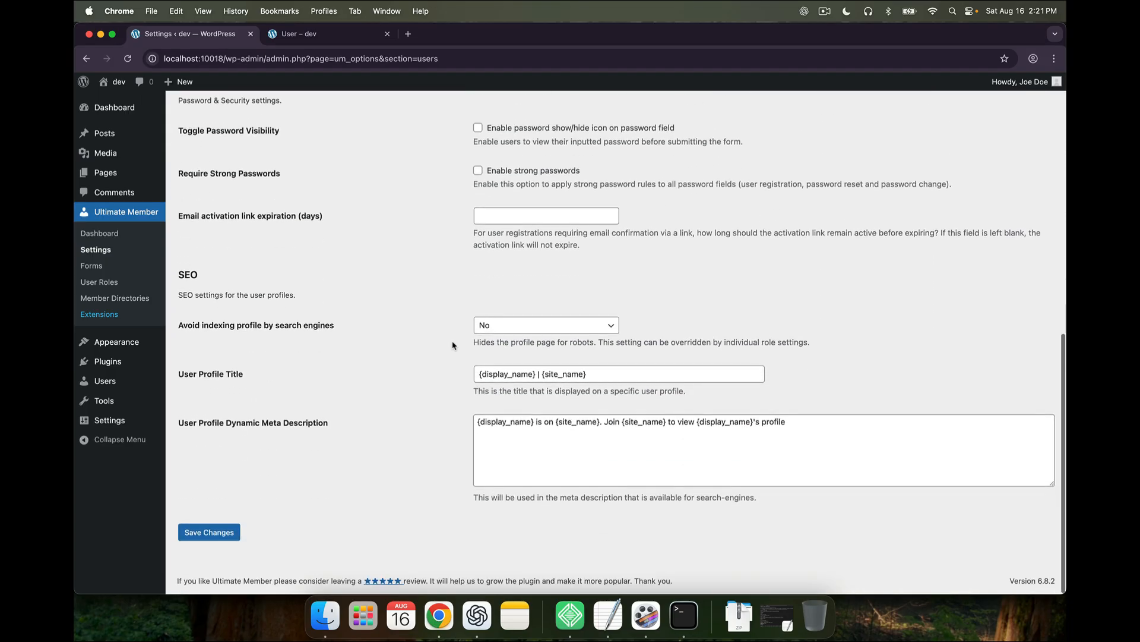
scroll(452, 345, "up", 10)
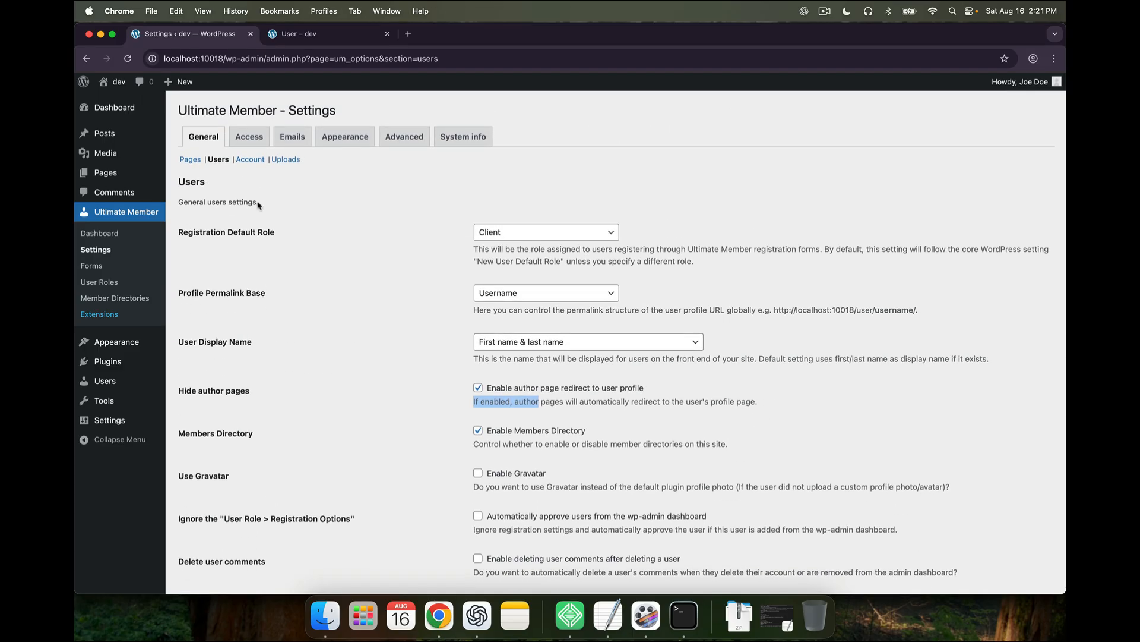
Load the Account settings without saving and preview the front-end account page
left_click(250, 161)
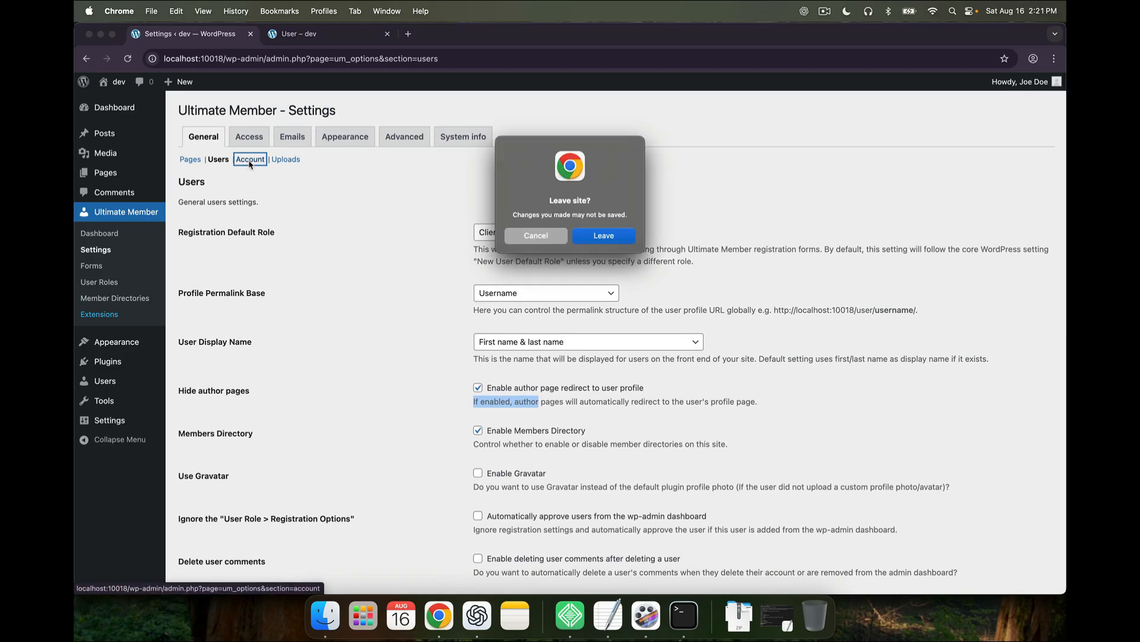
left_click(612, 235)
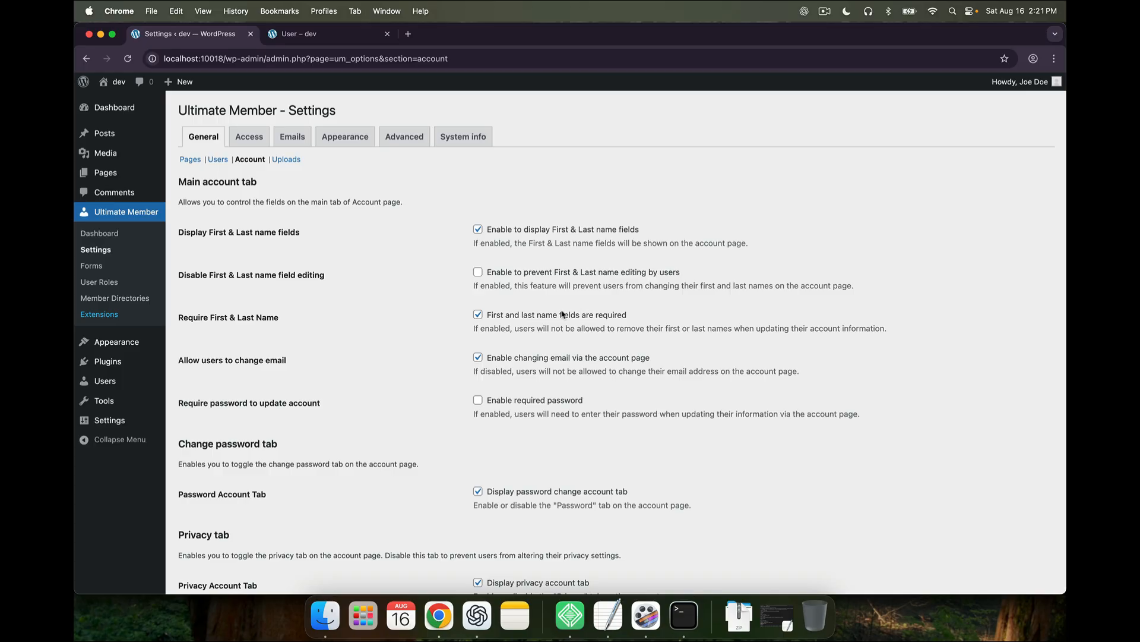
scroll(542, 328, "down", 1)
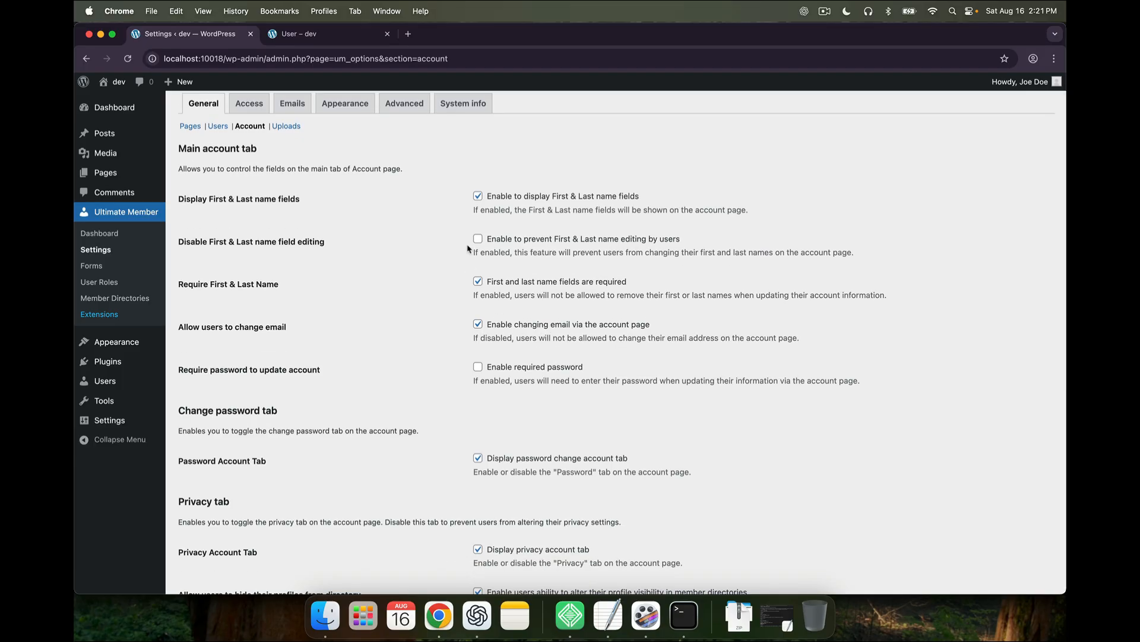
left_click(297, 36)
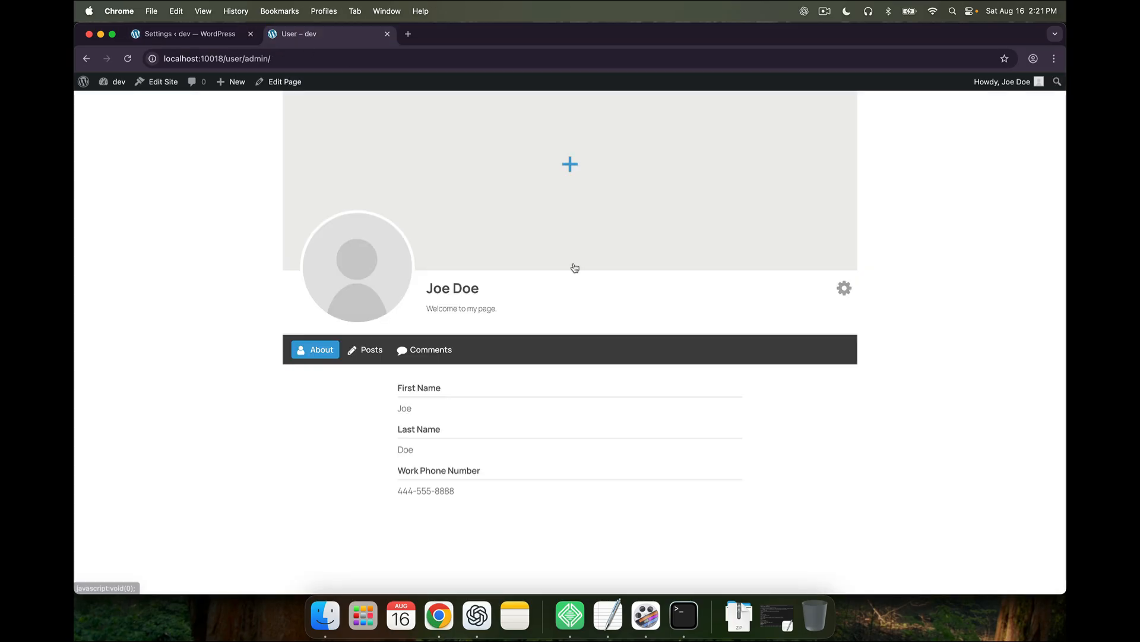
scroll(446, 242, "up", 3)
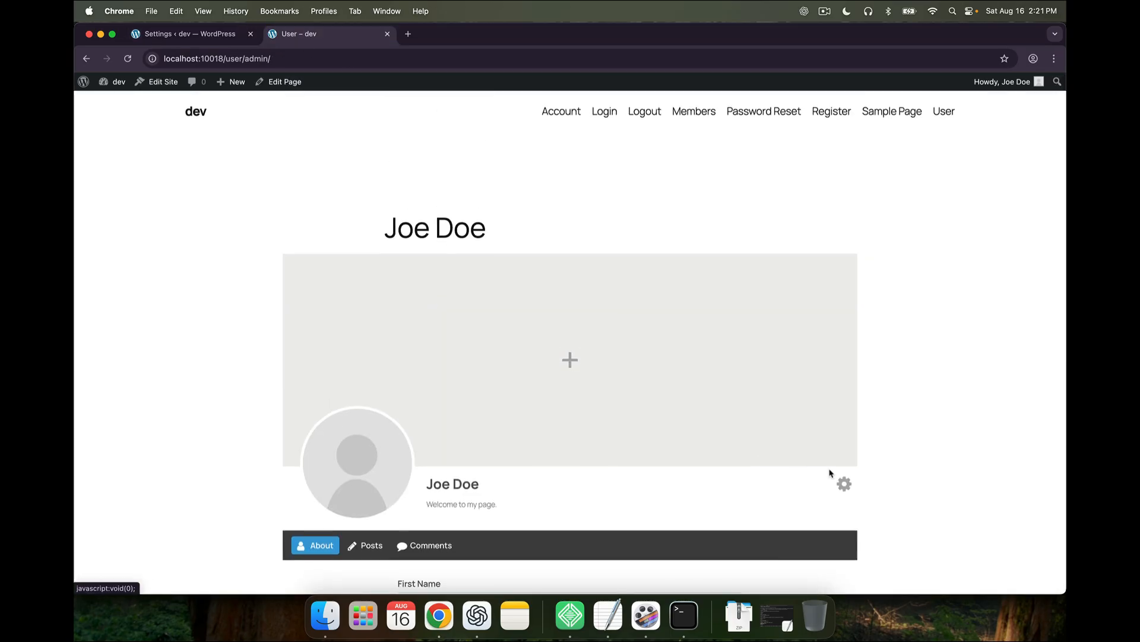
left_click(844, 484)
scroll(832, 496, "down", 1)
left_click(839, 510)
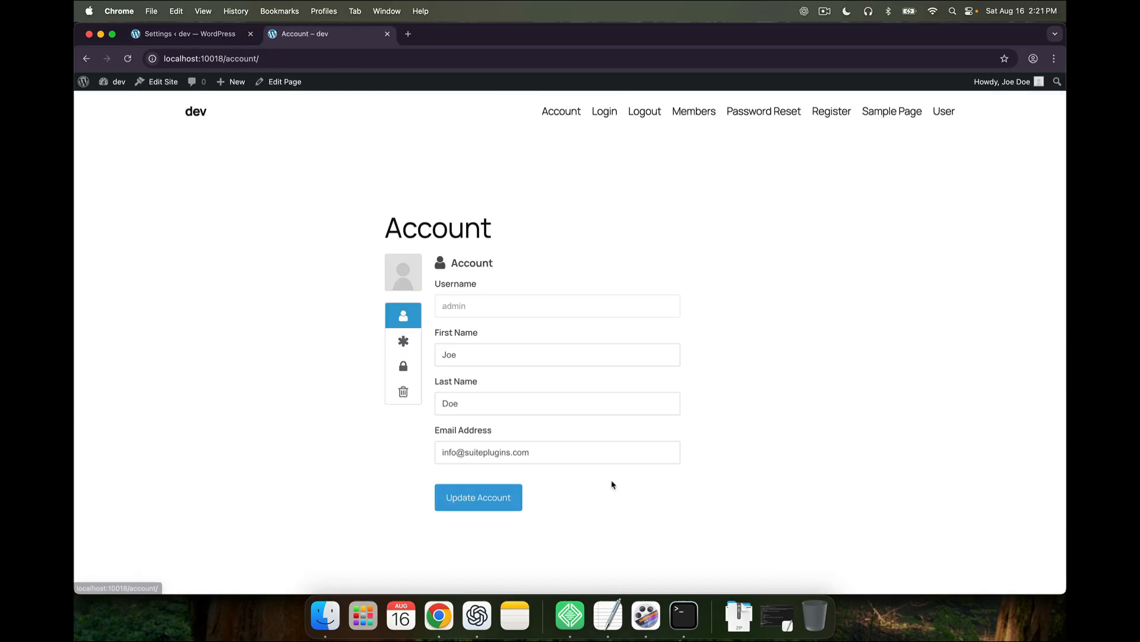
scroll(564, 443, "down", 1)
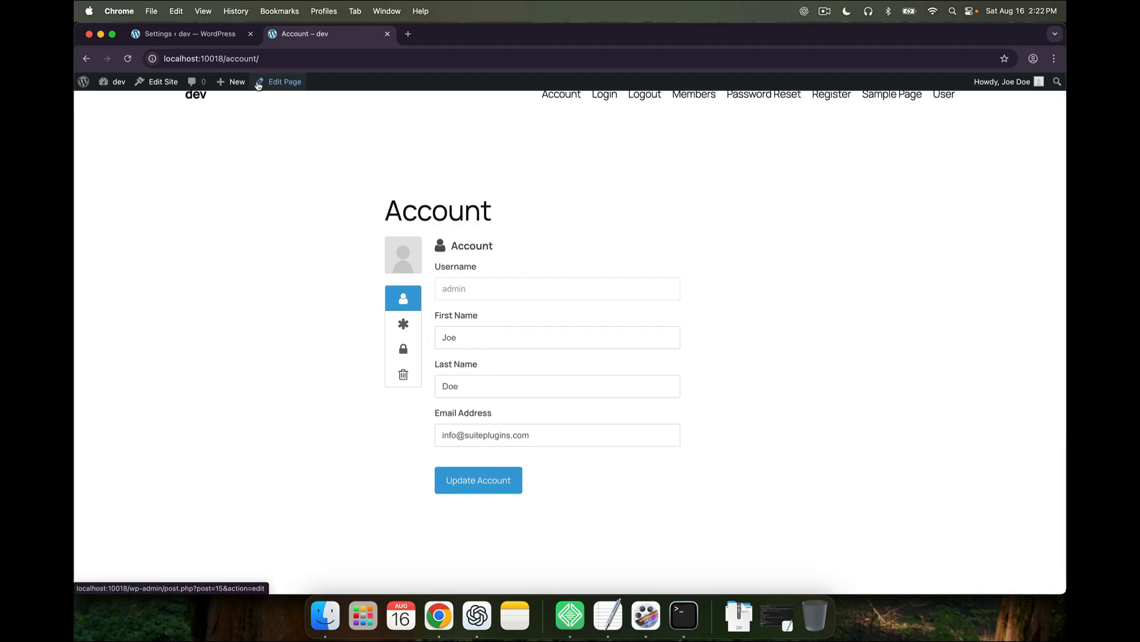
left_click(179, 34)
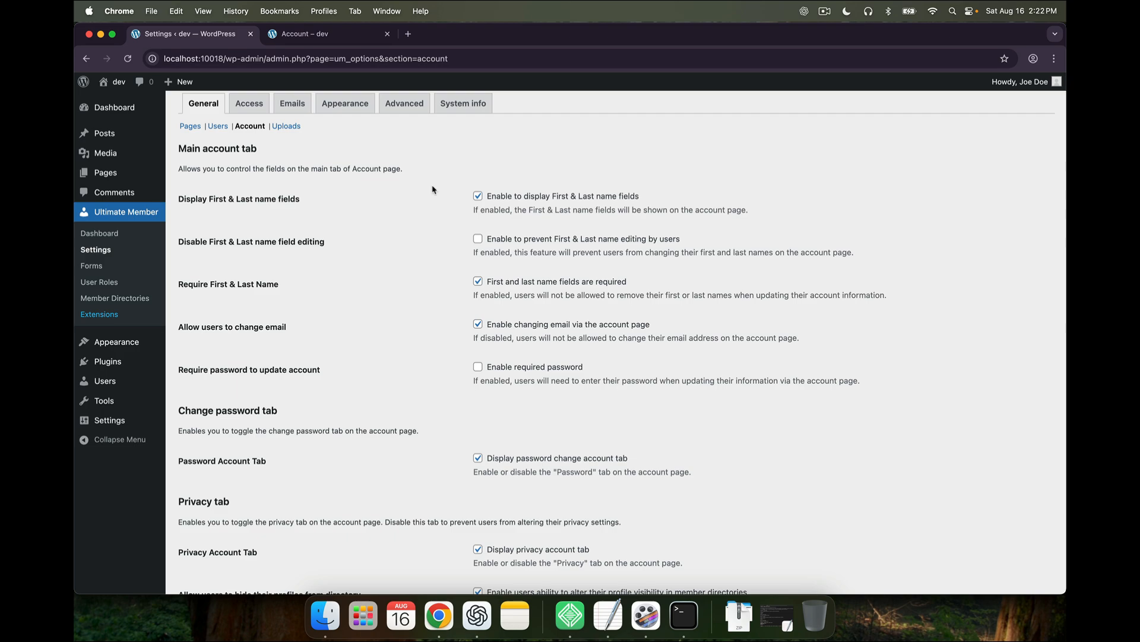
Untick the Delete Account, Privacy and password change account tab options
scroll(446, 247, "down", 2)
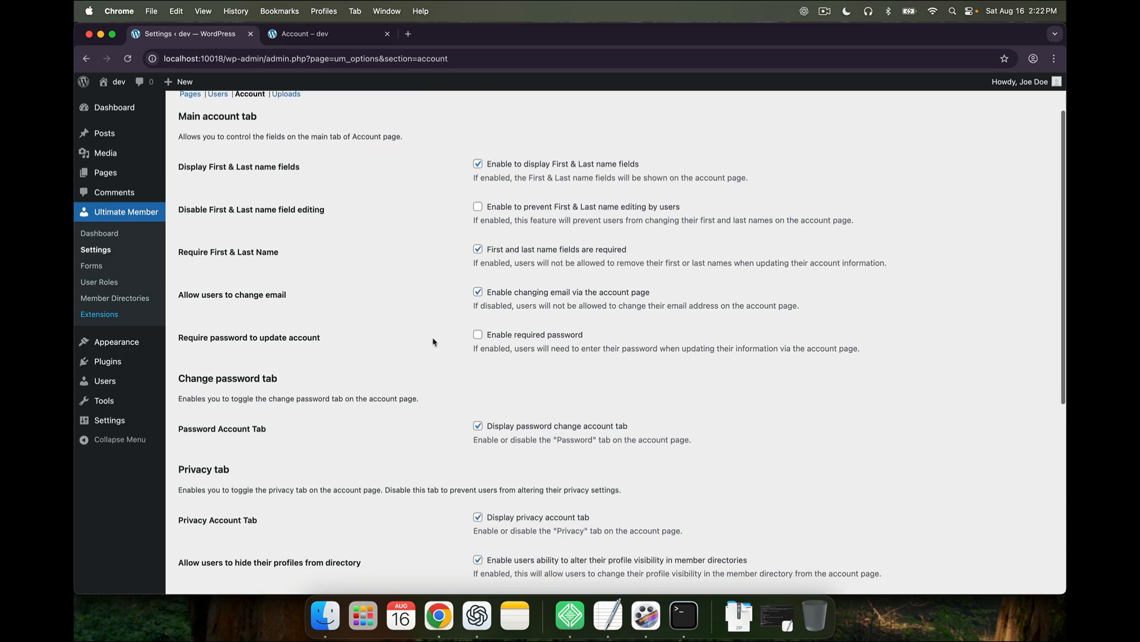
scroll(433, 342, "down", 1)
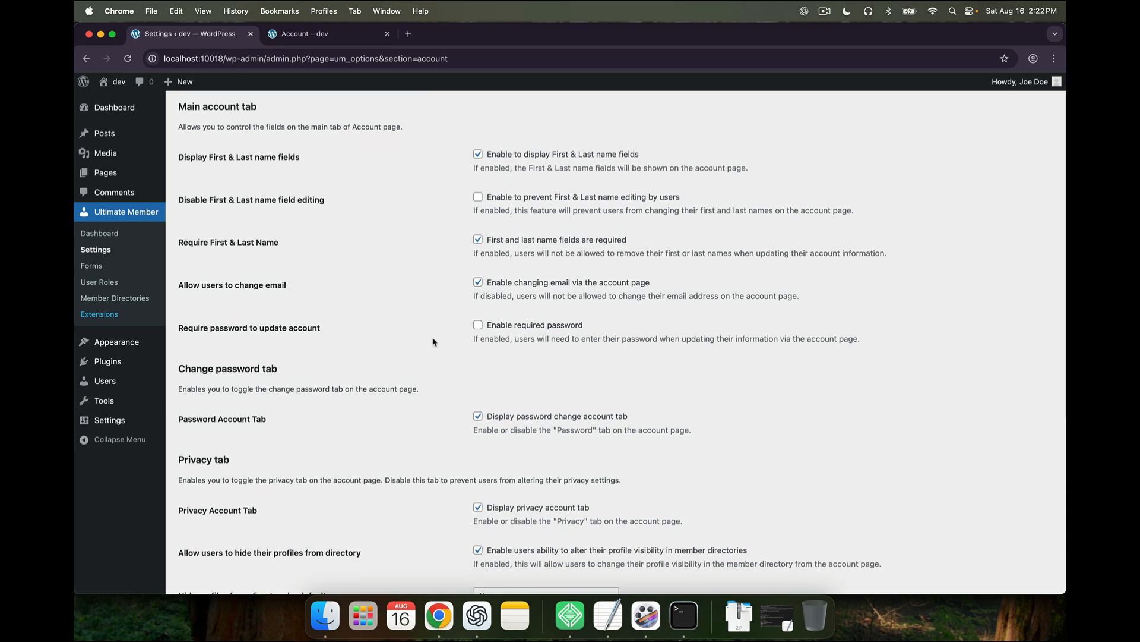
scroll(433, 342, "down", 3)
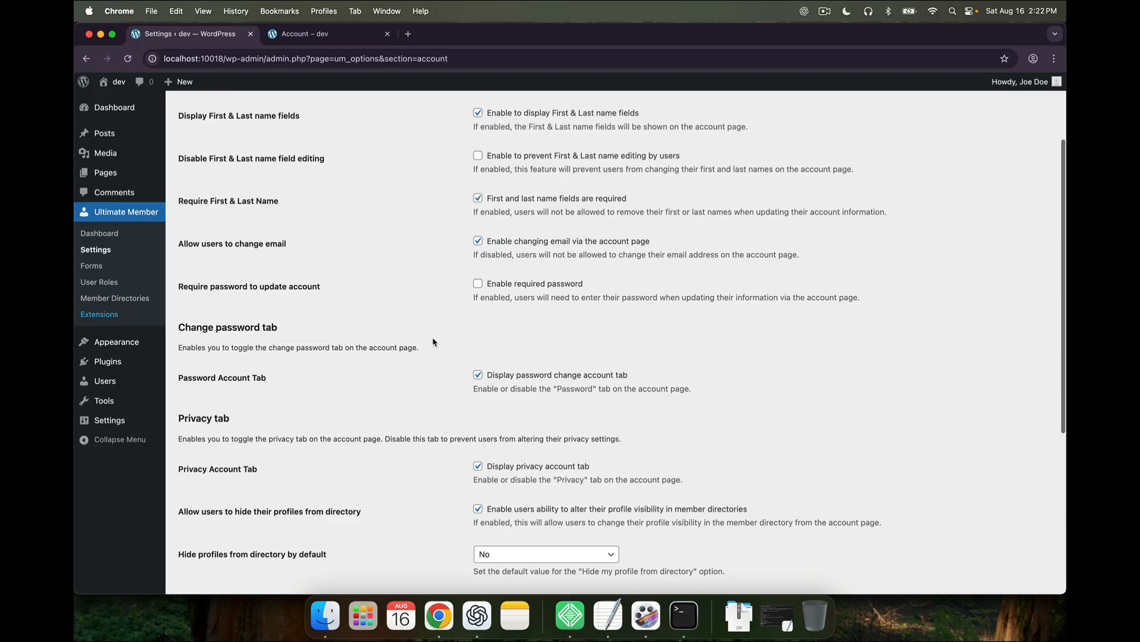
scroll(433, 342, "down", 10)
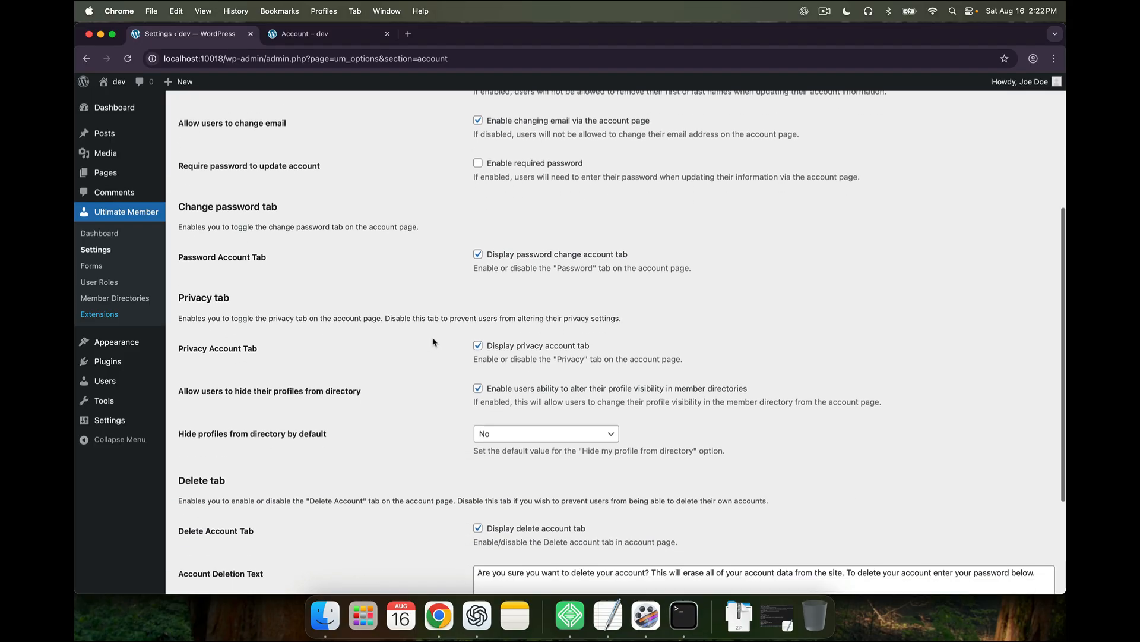
scroll(433, 342, "down", 4)
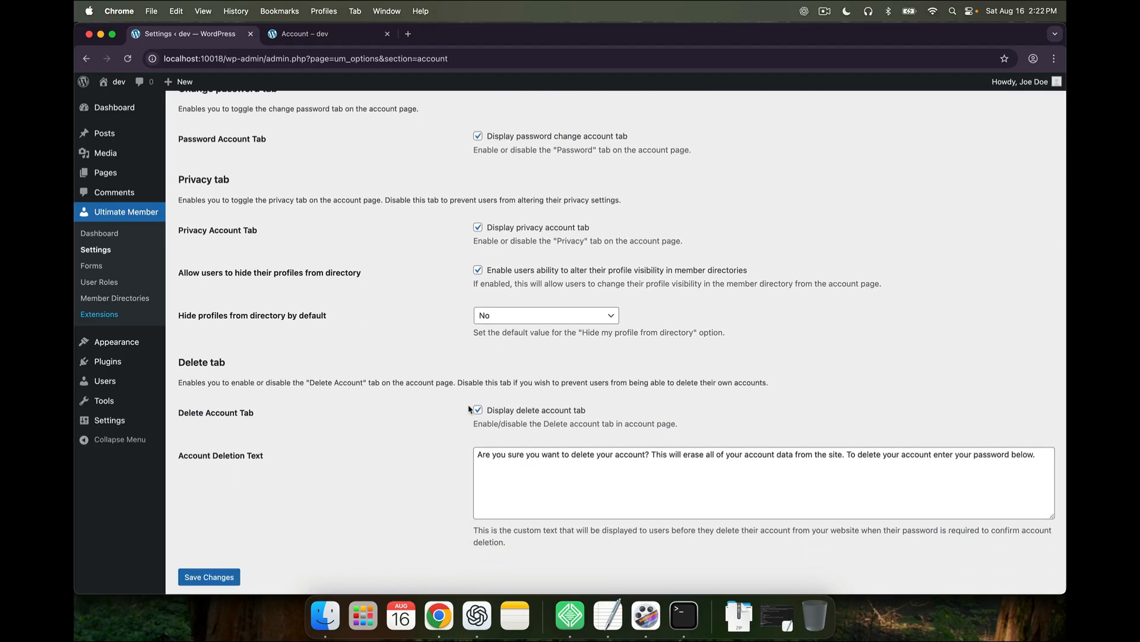
left_click(478, 411)
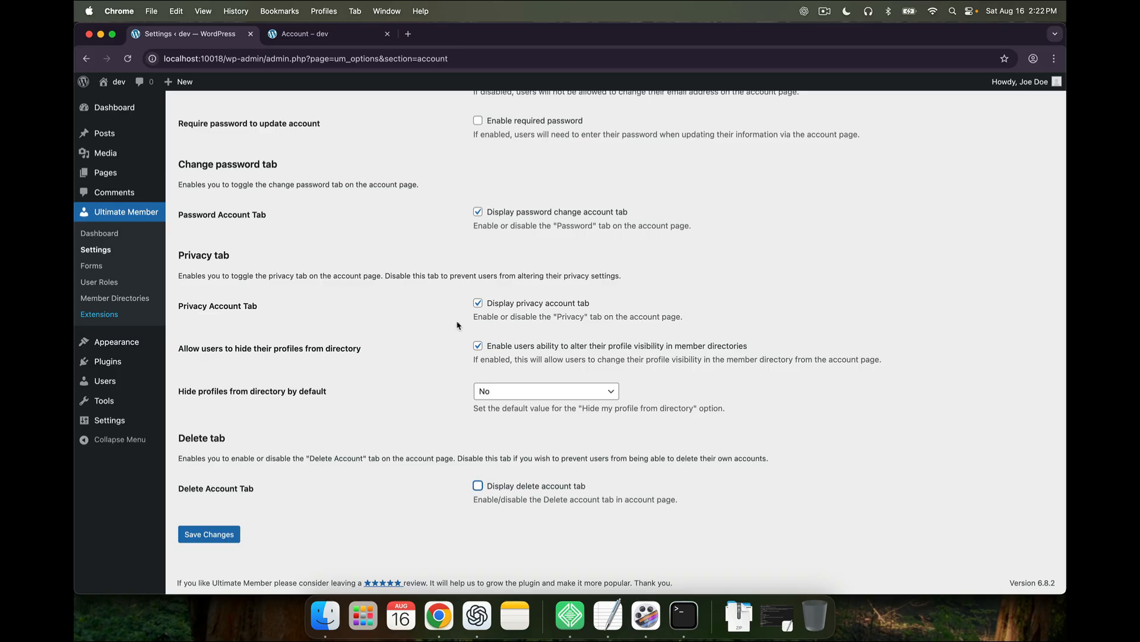
left_click(479, 303)
scroll(478, 306, "up", 4)
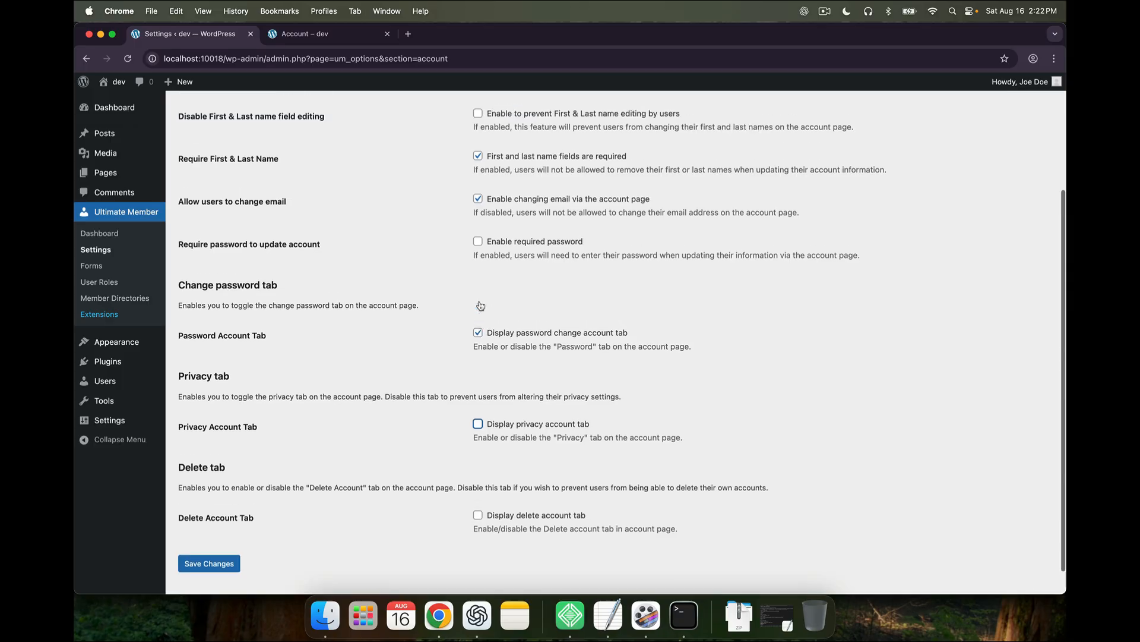
left_click(479, 340)
scroll(479, 342, "up", 5)
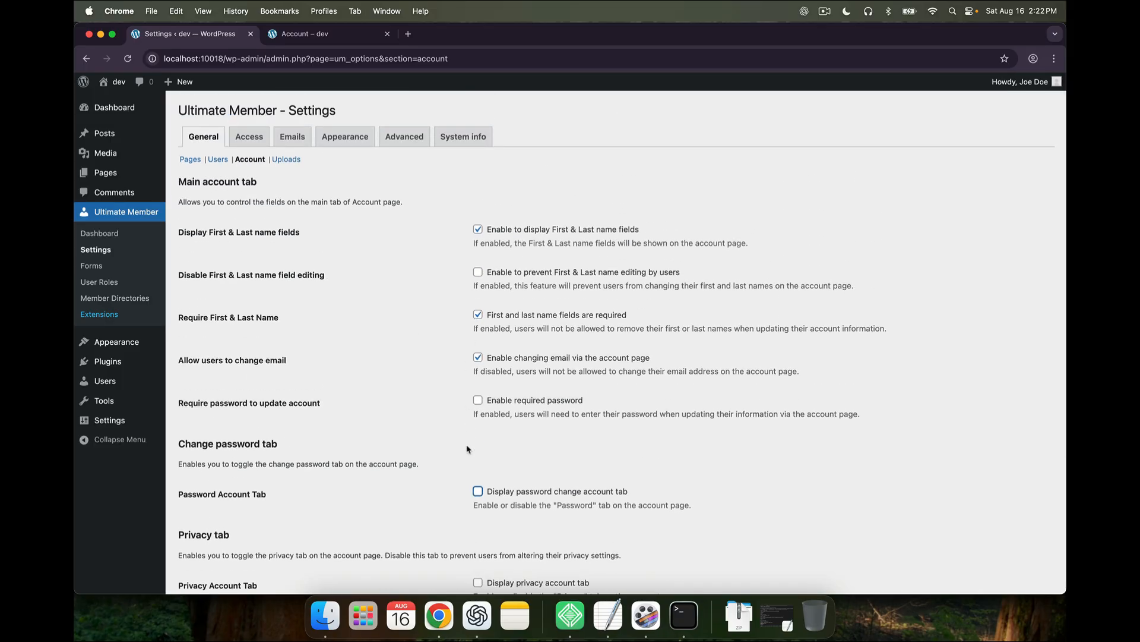
scroll(459, 486, "down", 1)
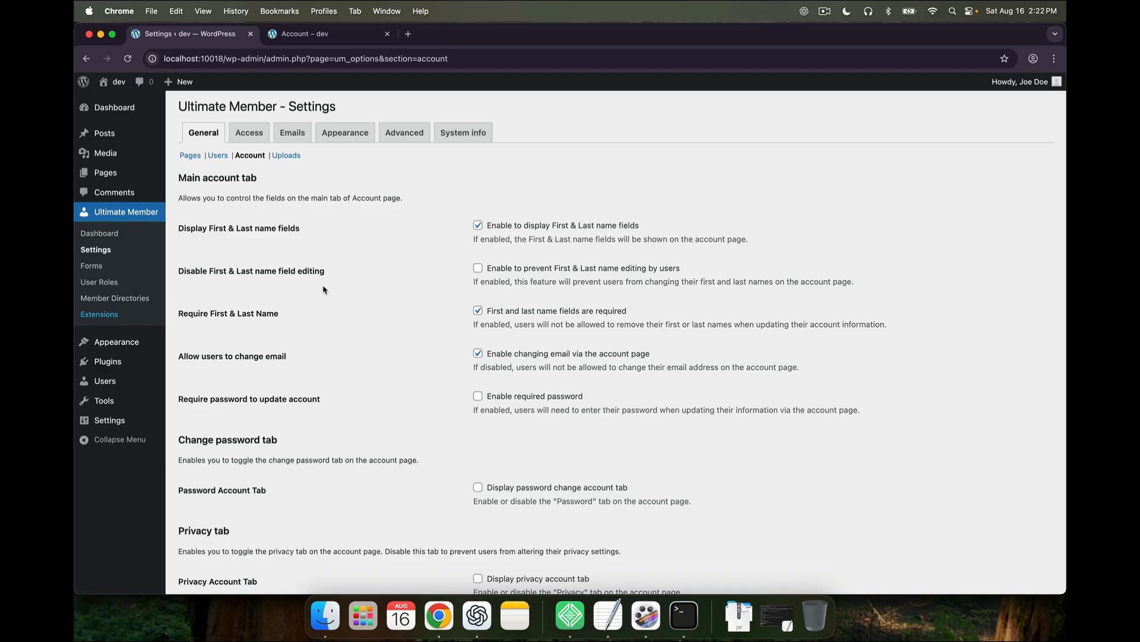
Discard the account-tab changes and load the Uploads section (Image Quality 60, max width 1000 px)
left_click(297, 157)
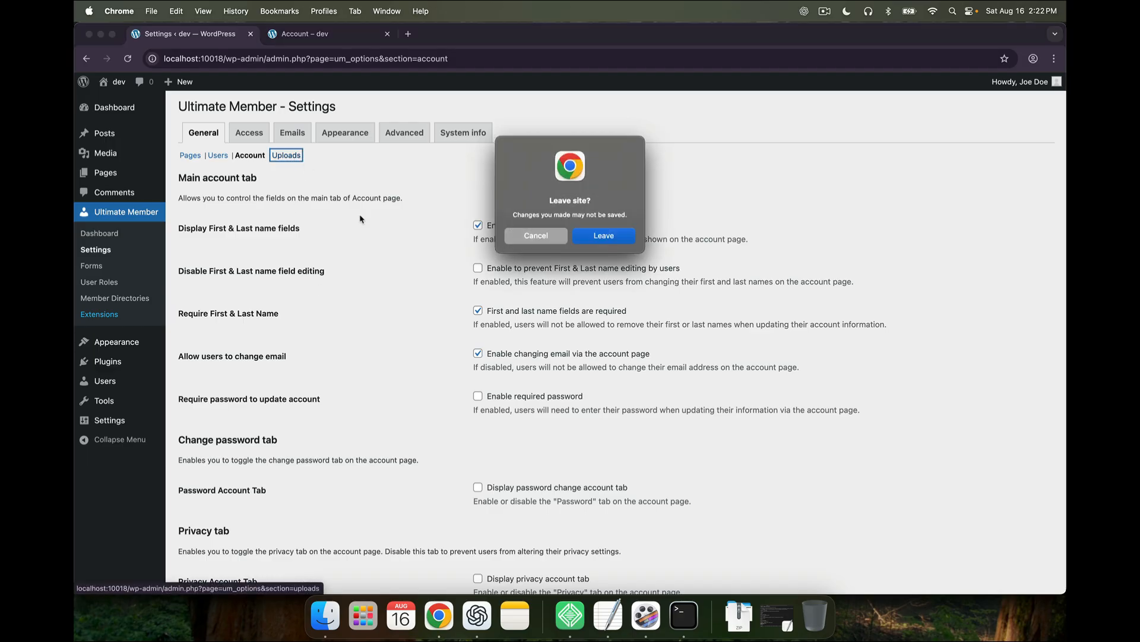
left_click(604, 235)
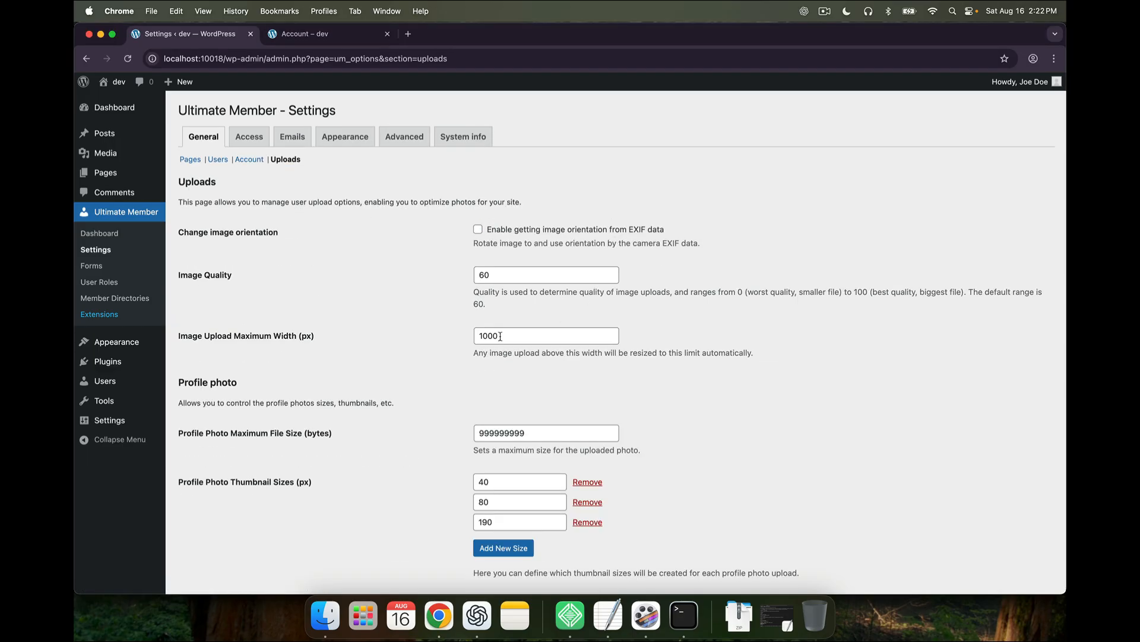
scroll(500, 336, "down", 2)
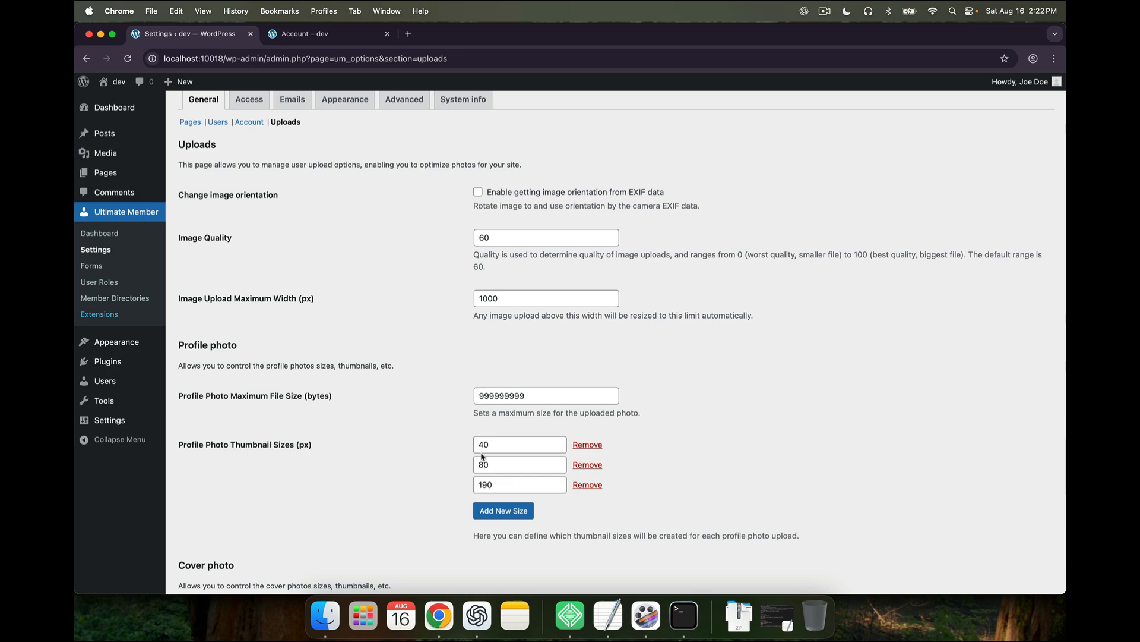
left_click(331, 36)
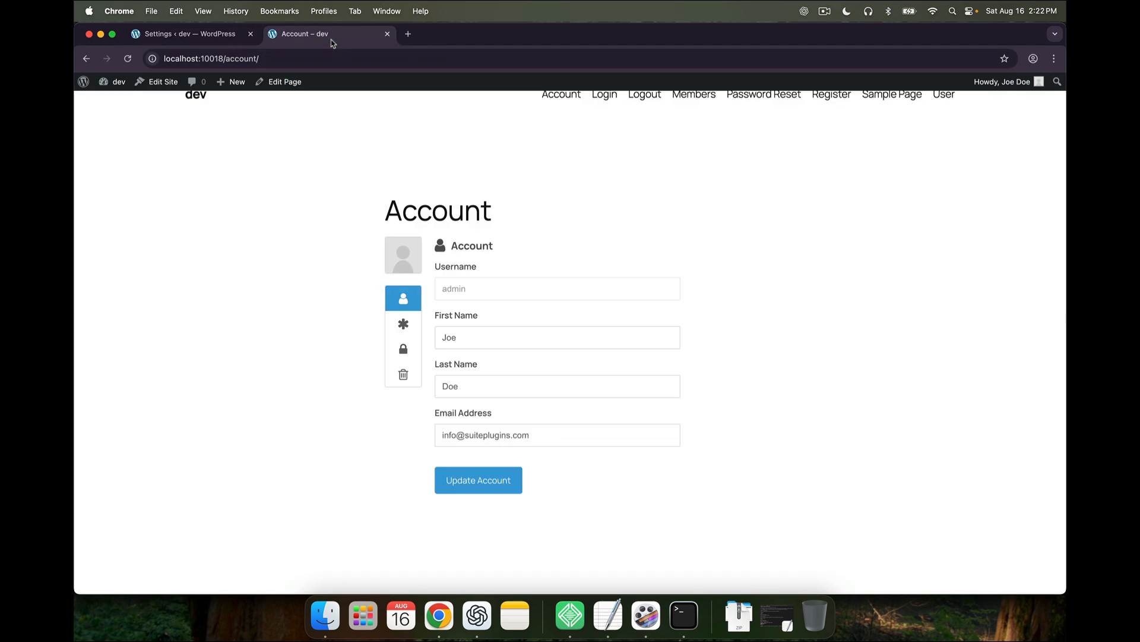
left_click(414, 254)
left_click(379, 371)
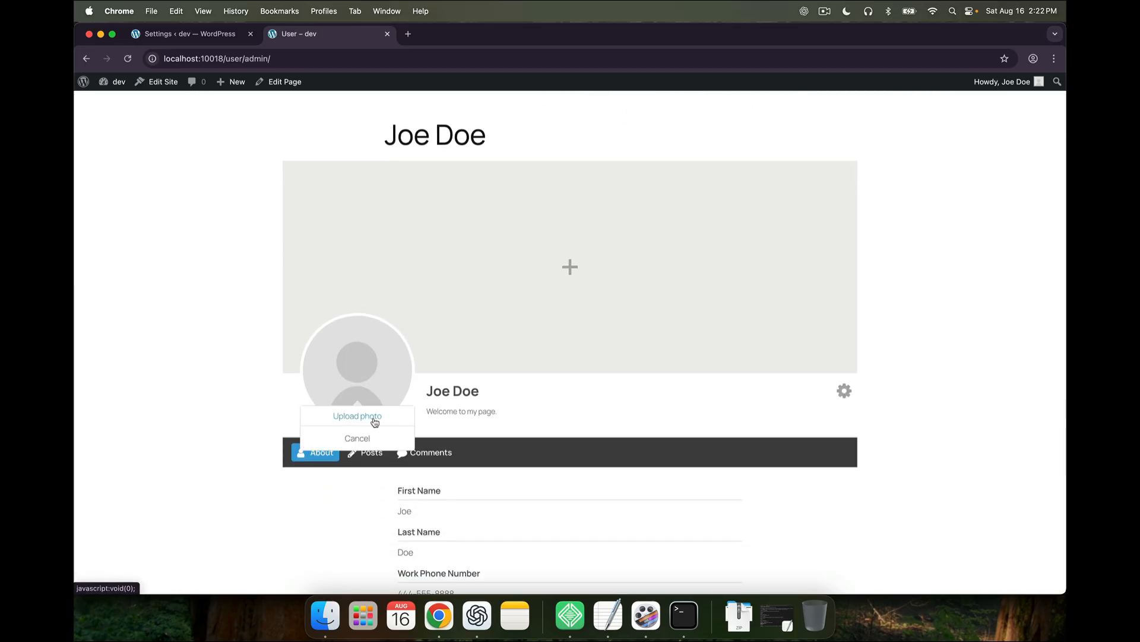
left_click(212, 36)
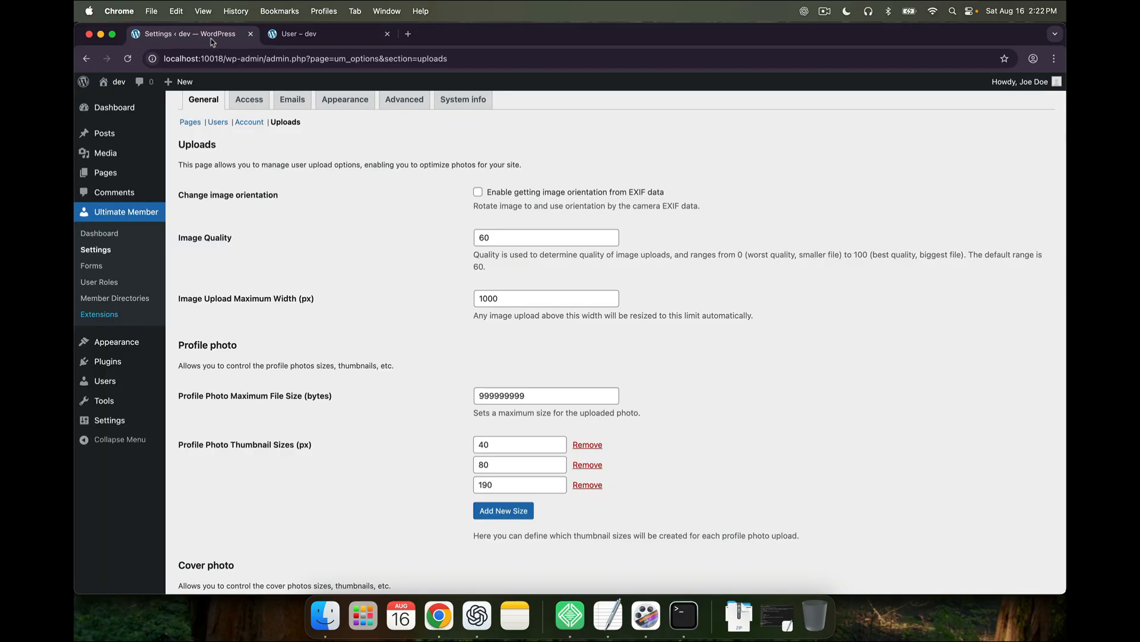
Review the Uploads options, then switch to the Access settings tab
scroll(444, 379, "down", 1)
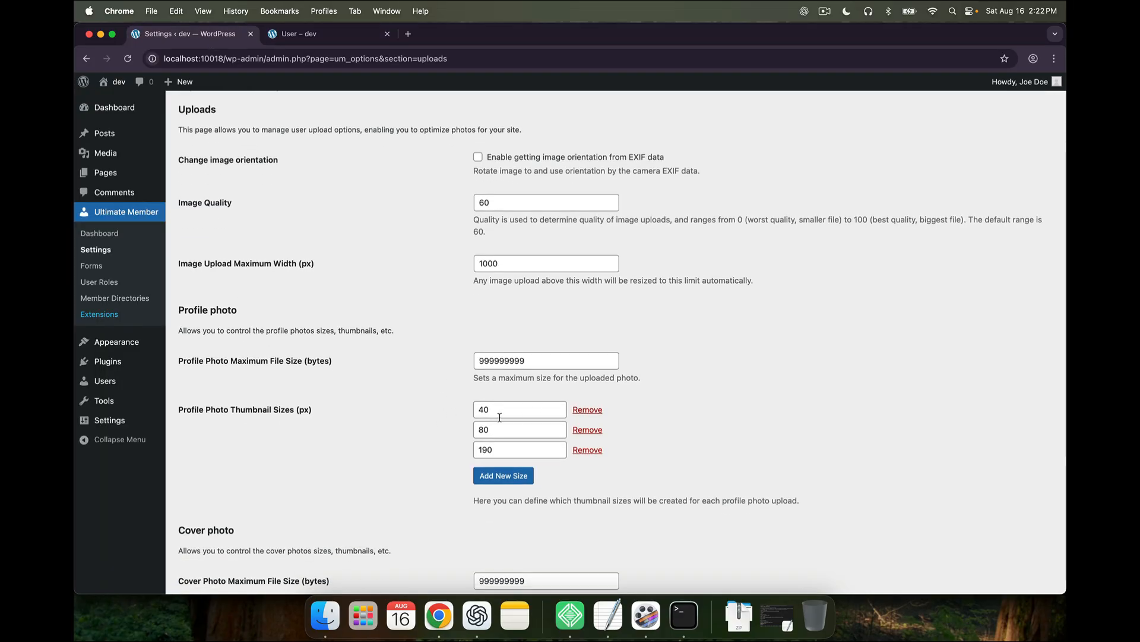
scroll(497, 412, "down", 1)
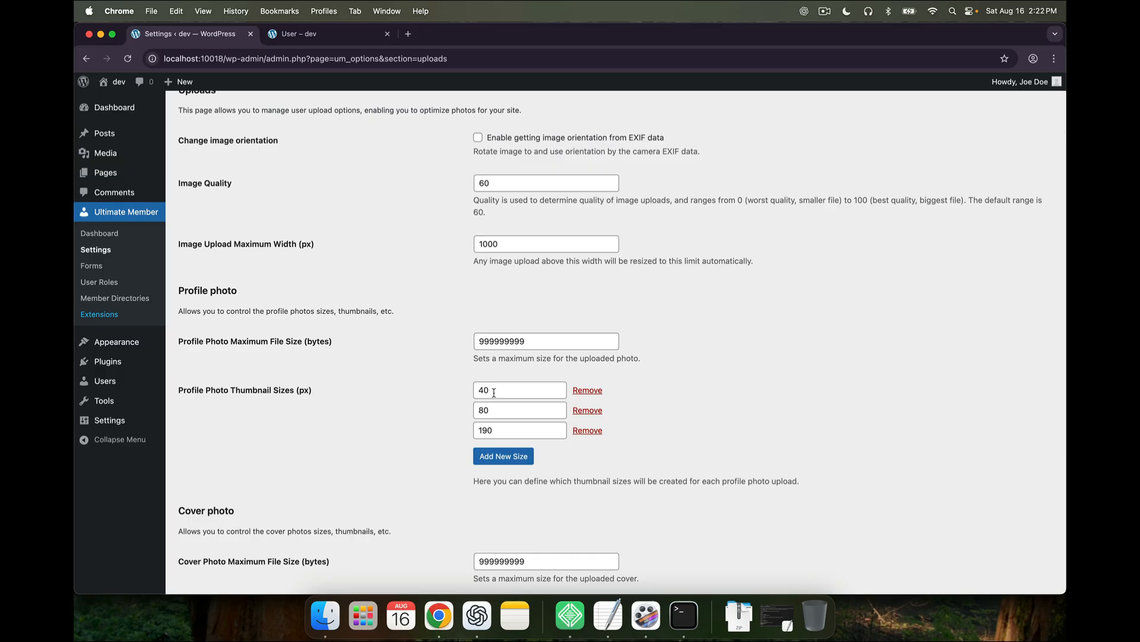
scroll(494, 392, "down", 2)
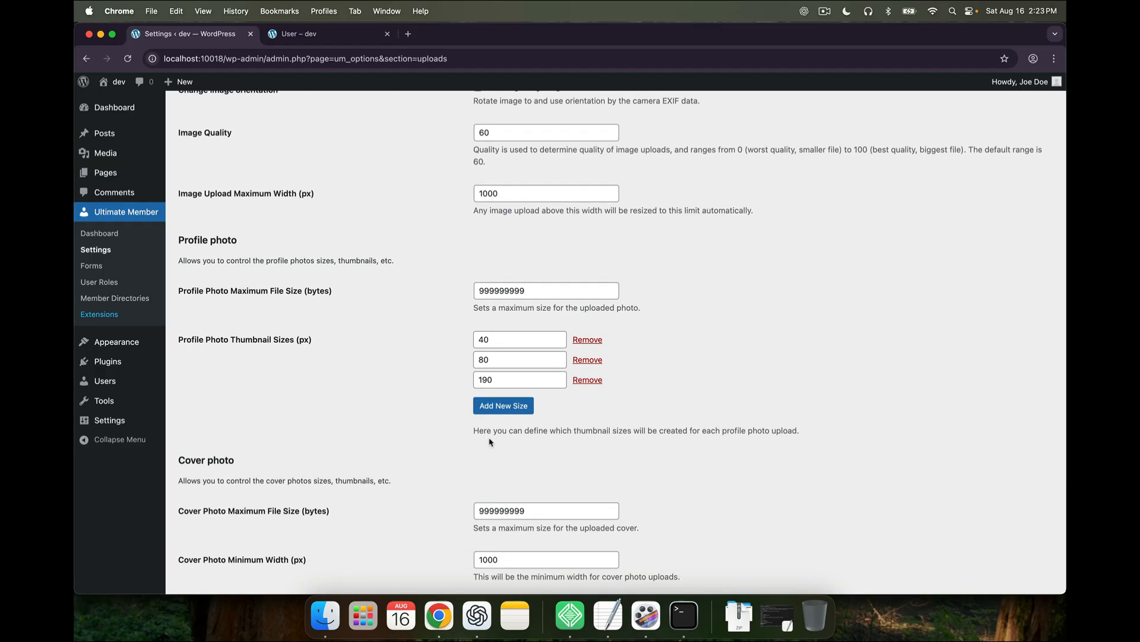
scroll(489, 441, "down", 6)
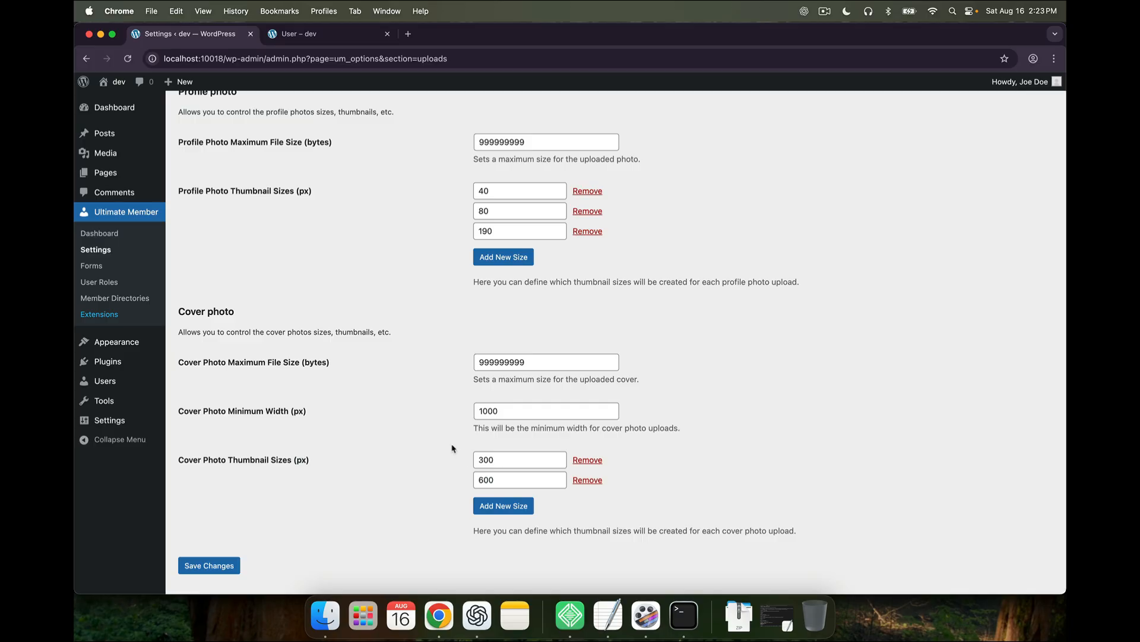
scroll(453, 448, "up", 10)
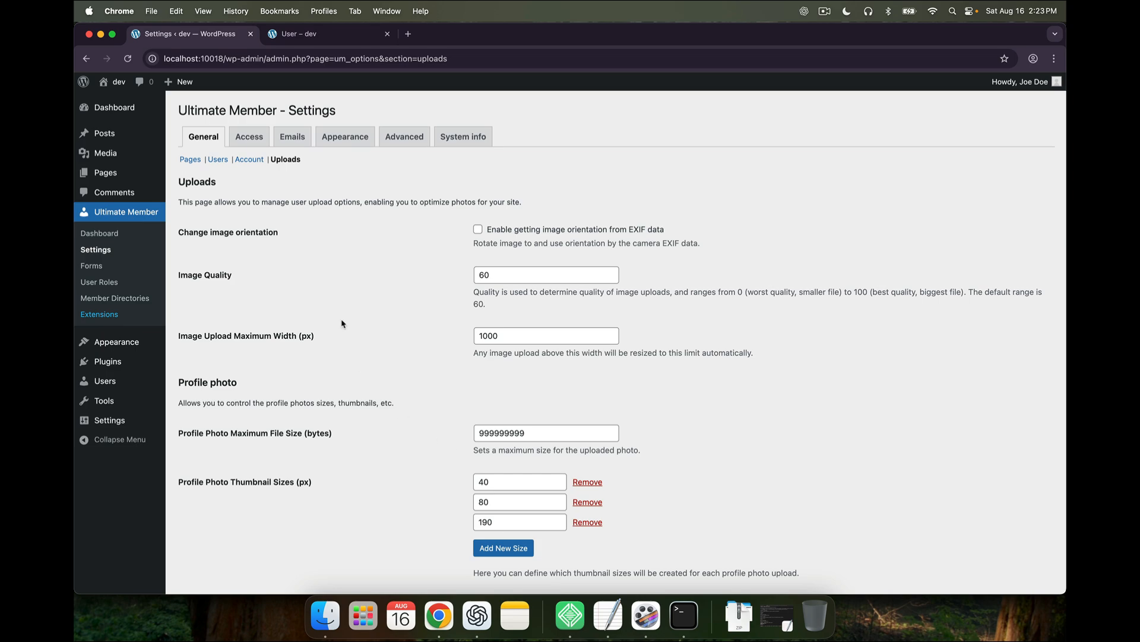
left_click(249, 136)
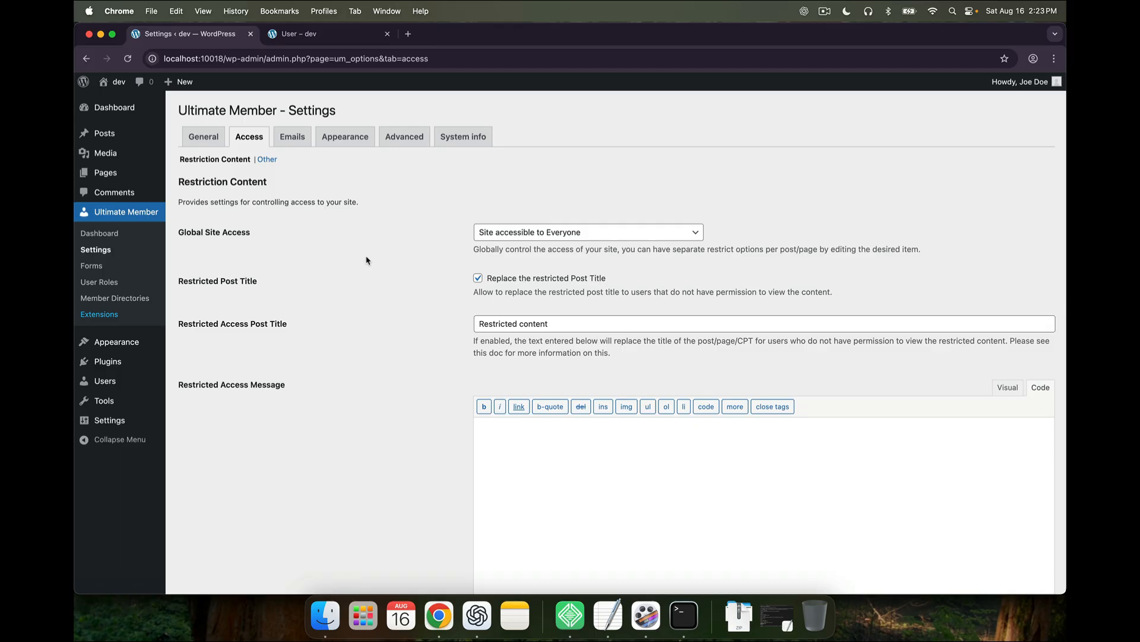
Review Restriction Content with Global Site Access unchanged, then show the Other access section
scroll(417, 343, "down", 5)
scroll(416, 344, "down", 3)
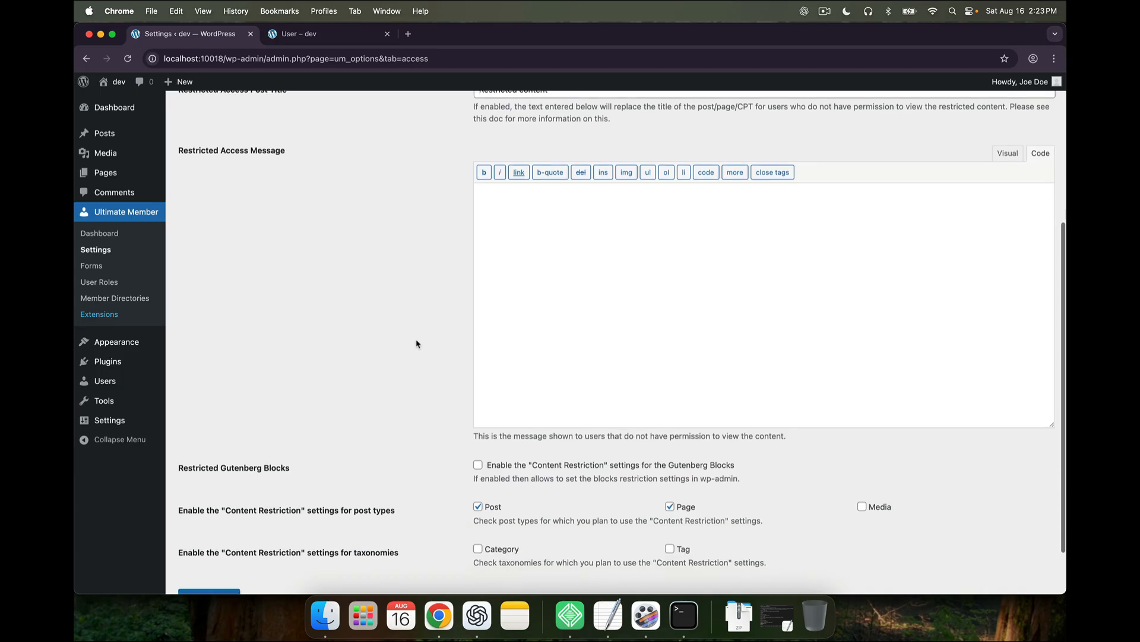
scroll(416, 344, "up", 6)
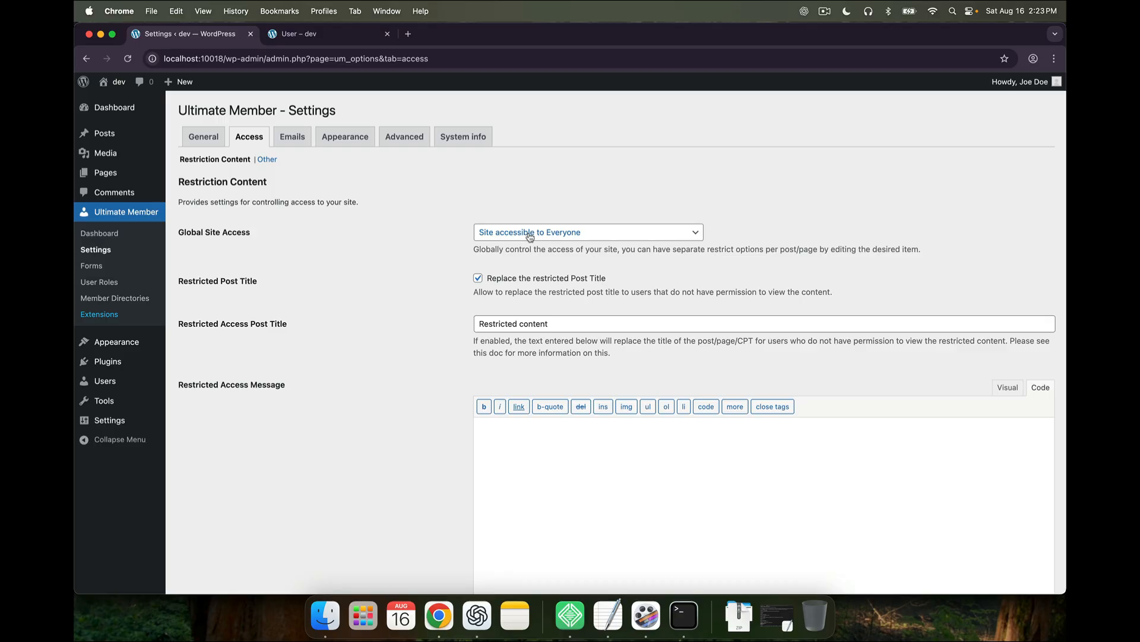
left_click(530, 236)
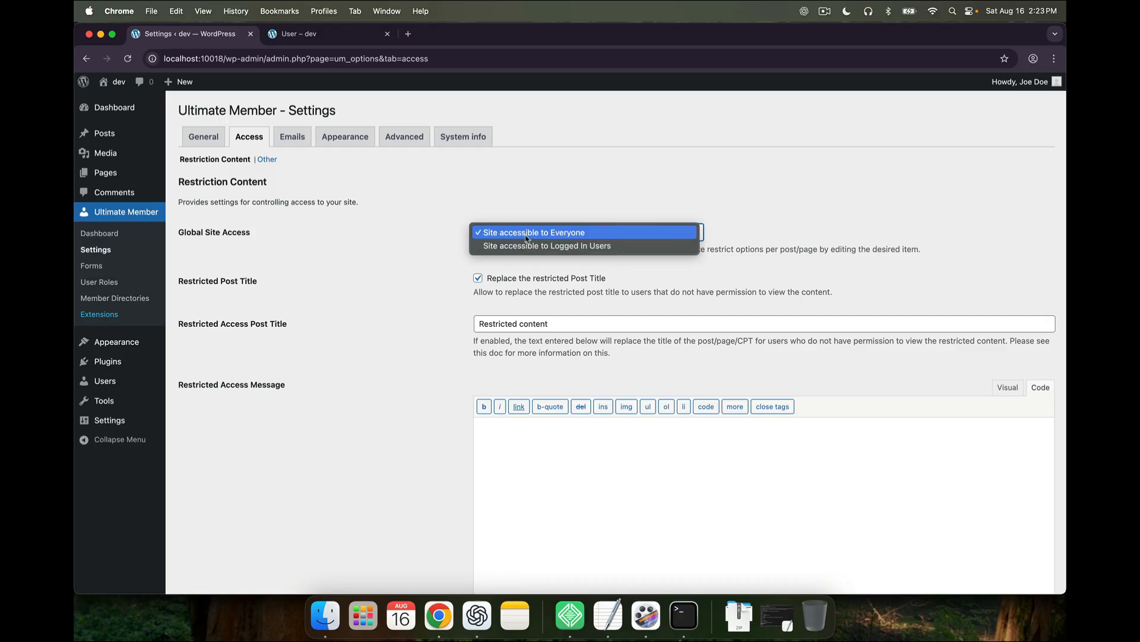
left_click(448, 260)
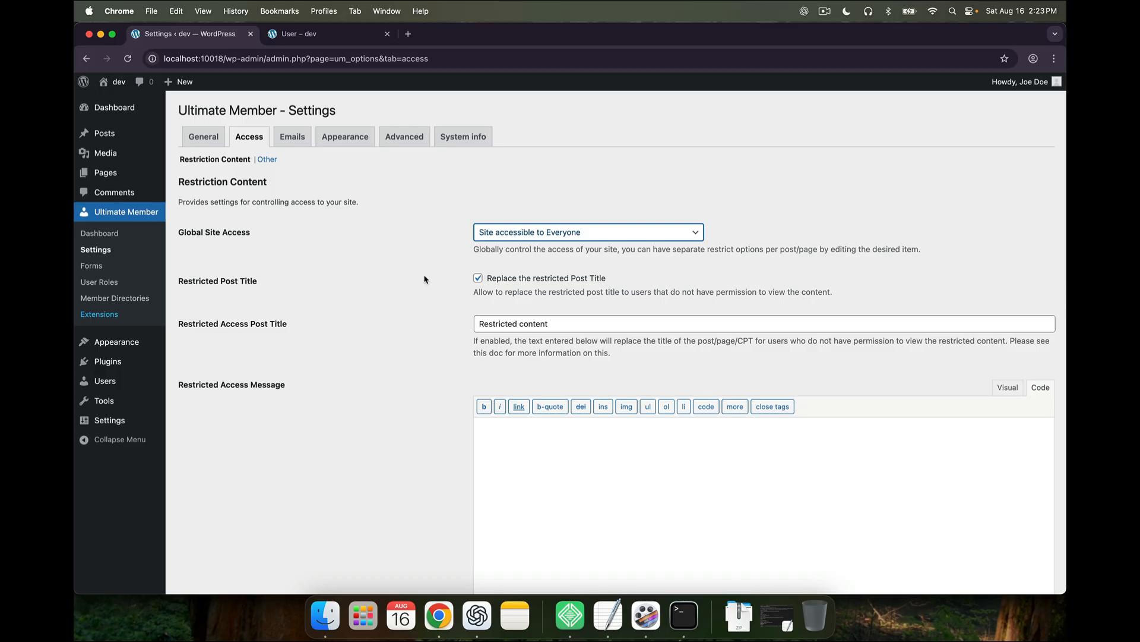
scroll(425, 361, "down", 1)
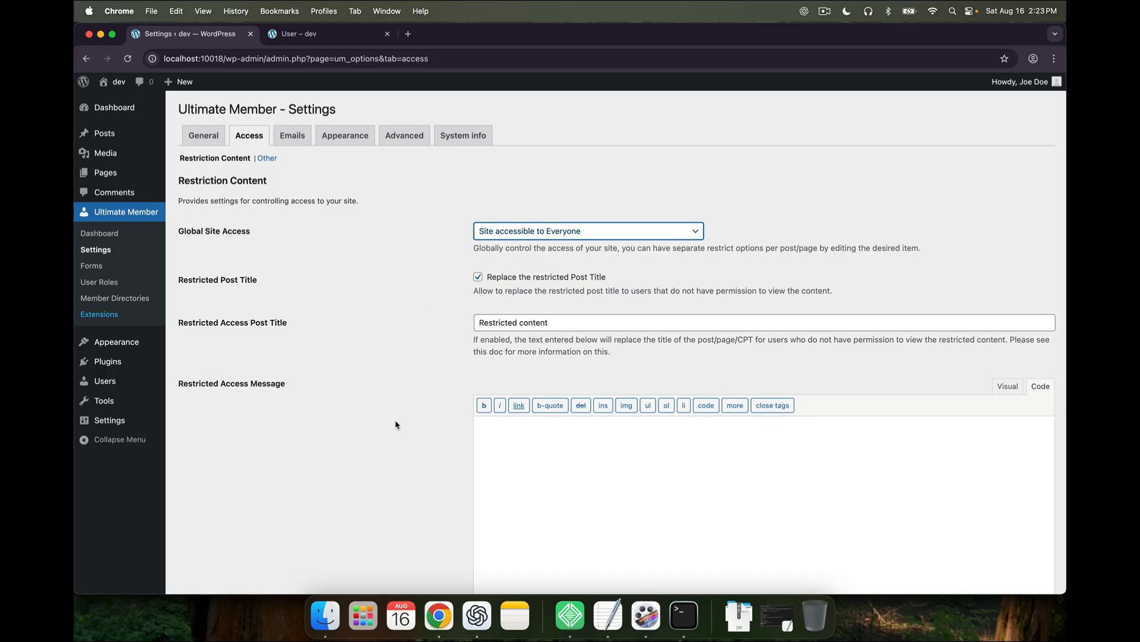
scroll(397, 425, "down", 5)
scroll(397, 424, "down", 2)
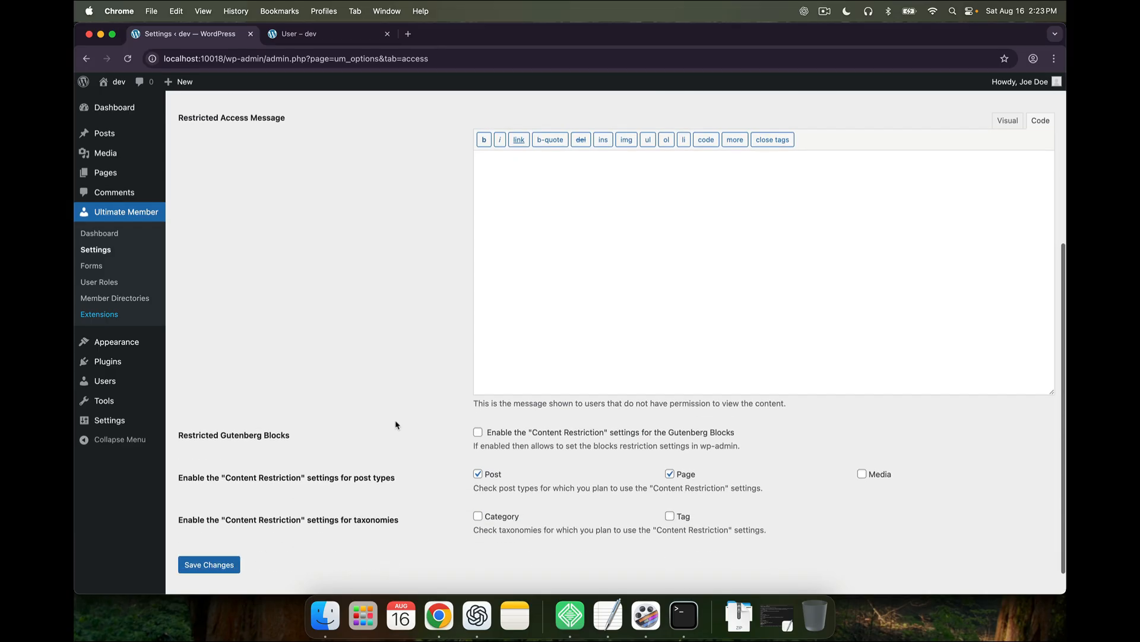
scroll(396, 424, "up", 7)
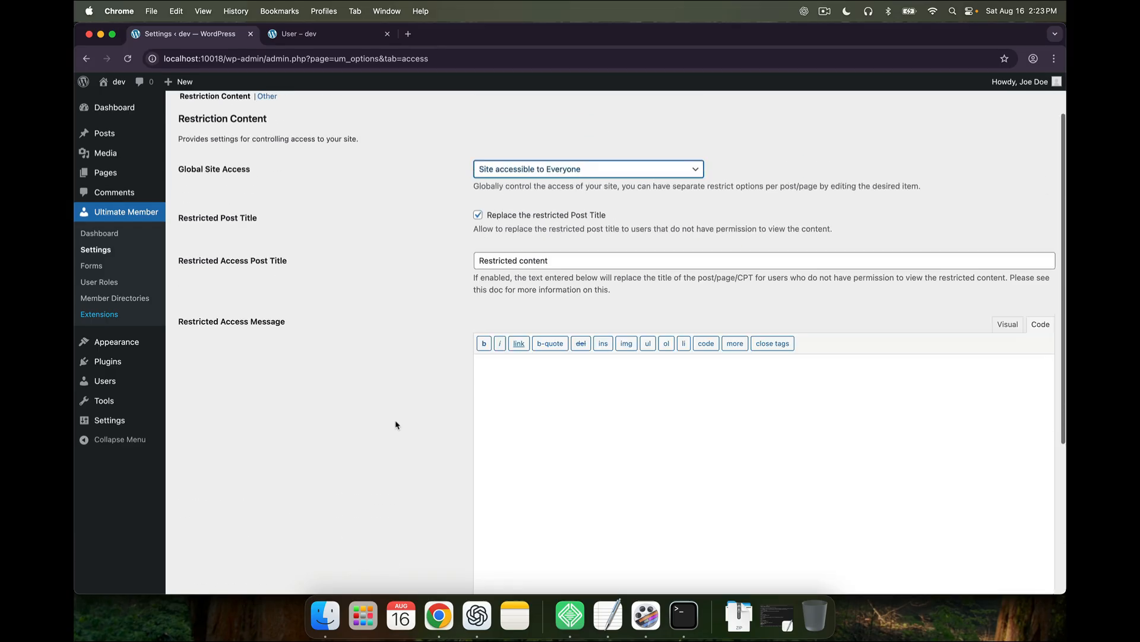
left_click(266, 159)
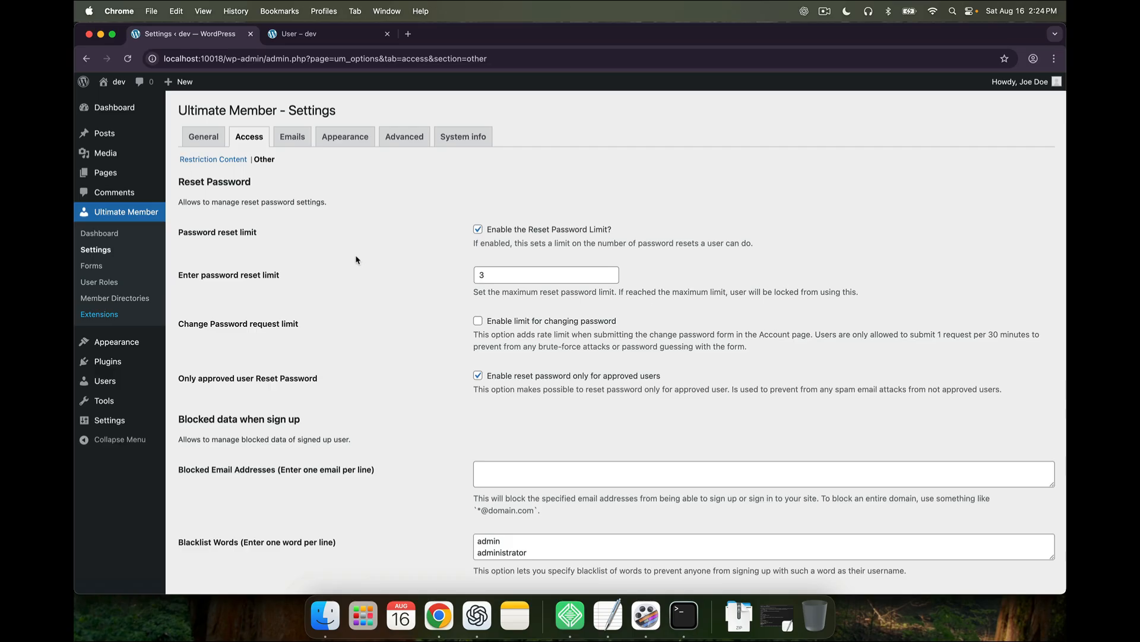
Switch to the Emails tab listing notifications such as Account Welcome Email
scroll(360, 300, "down", 1)
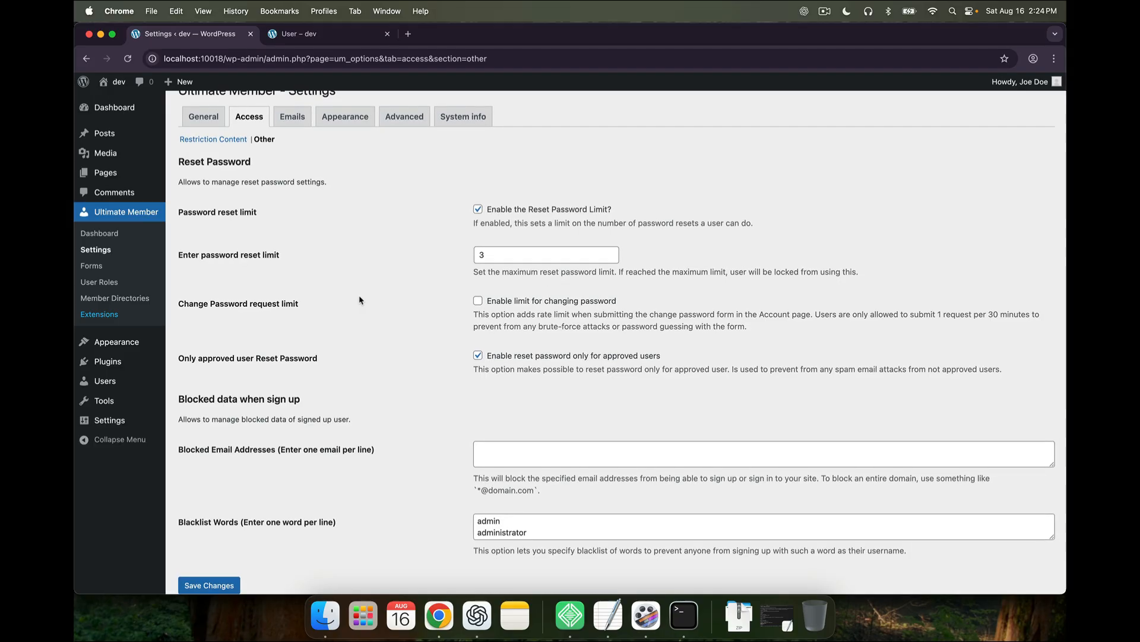
scroll(333, 291, "up", 1)
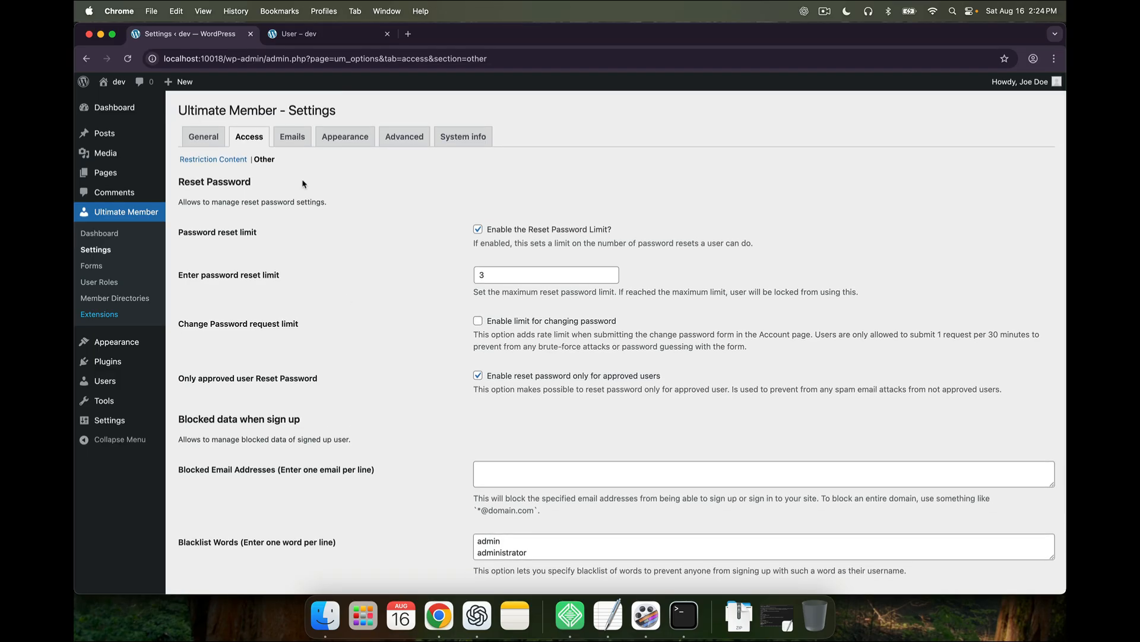
left_click(301, 141)
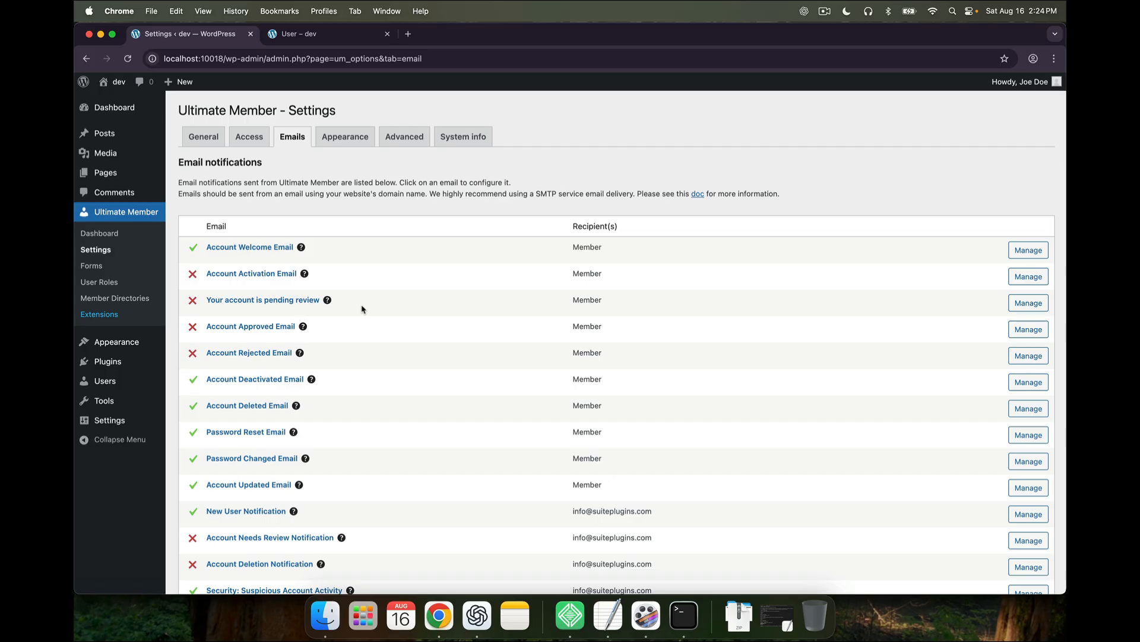
Show the Account Welcome Email settings with its subject and message body
left_click(275, 249)
scroll(407, 343, "down", 2)
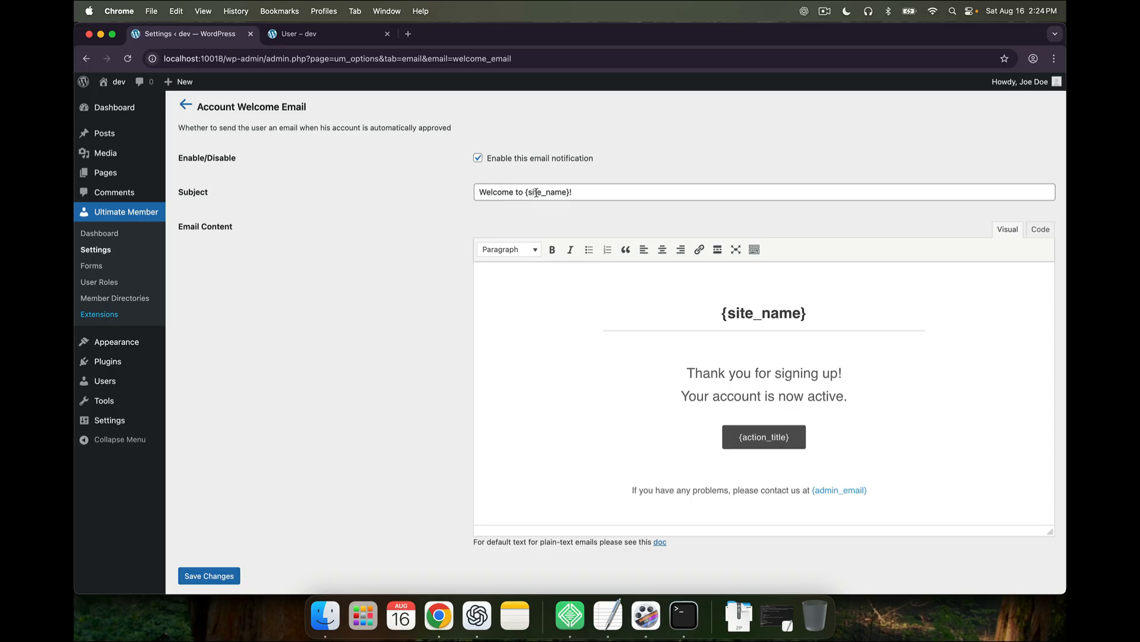
scroll(570, 209, "down", 1)
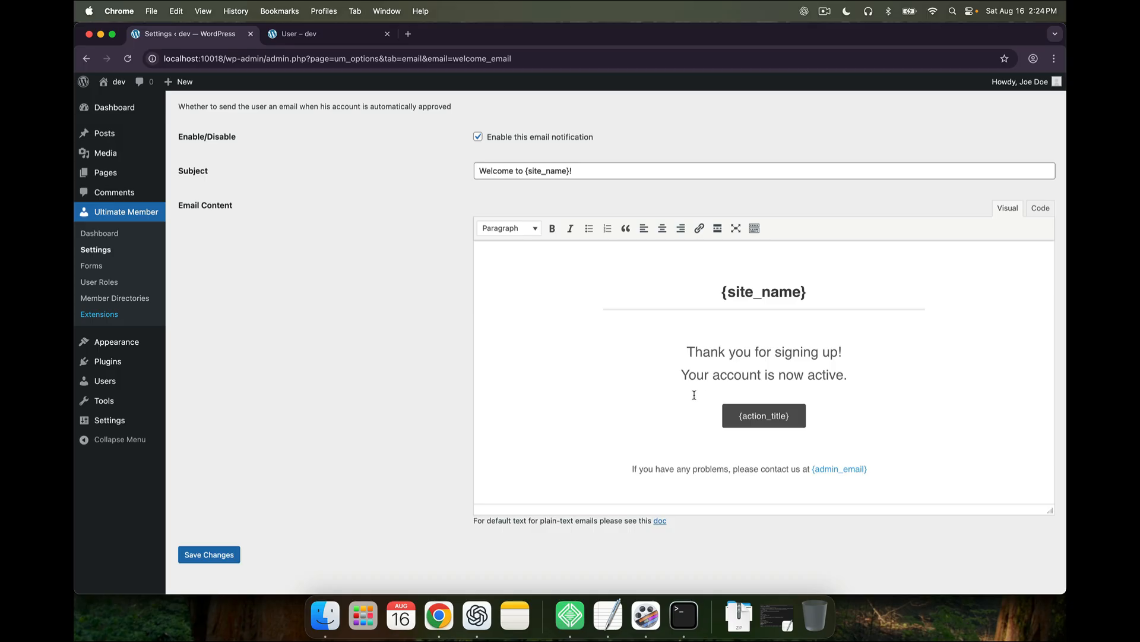
scroll(737, 492, "down", 1)
scroll(736, 492, "down", 3)
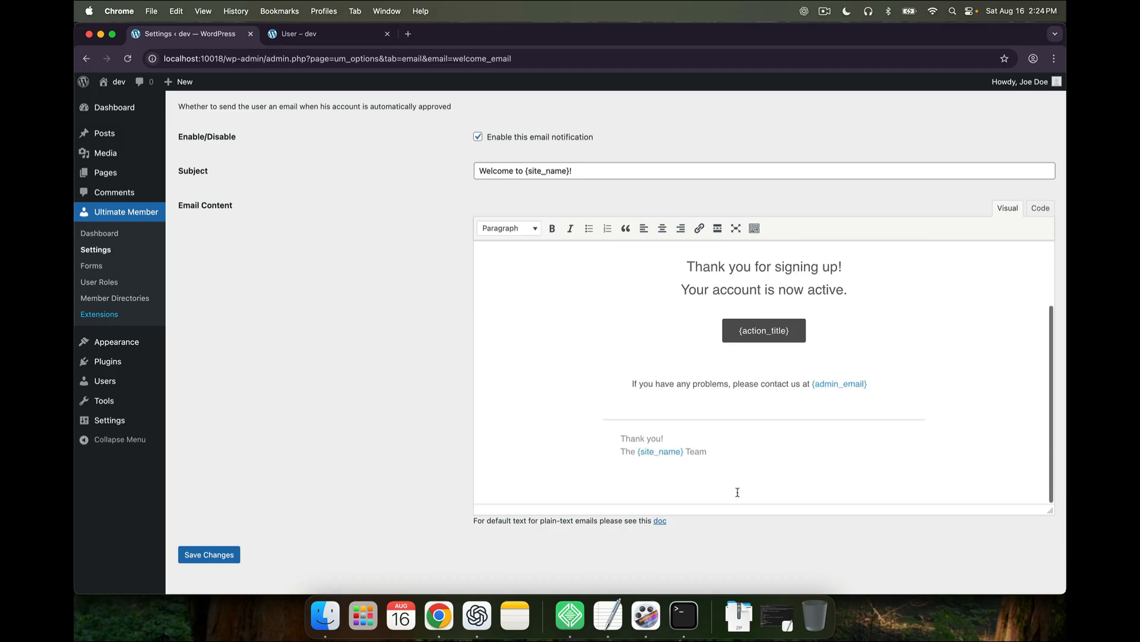
scroll(737, 492, "up", 4)
scroll(305, 403, "up", 3)
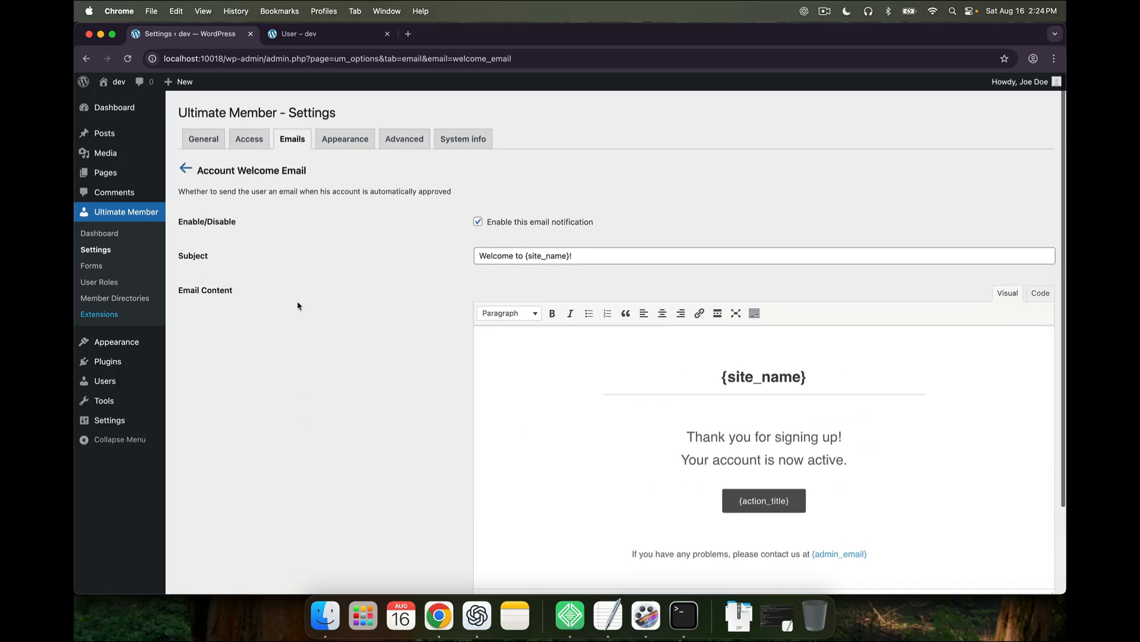
Return to the email notification list, then switch to the Appearance tab
left_click(182, 165)
scroll(306, 347, "down", 5)
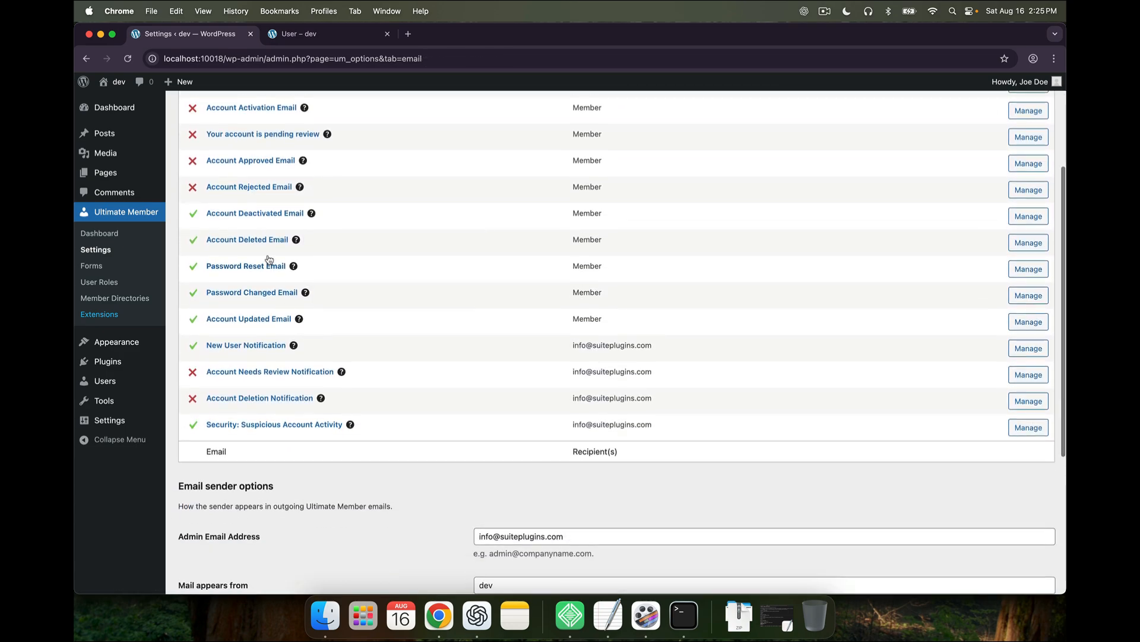
scroll(248, 244, "up", 2)
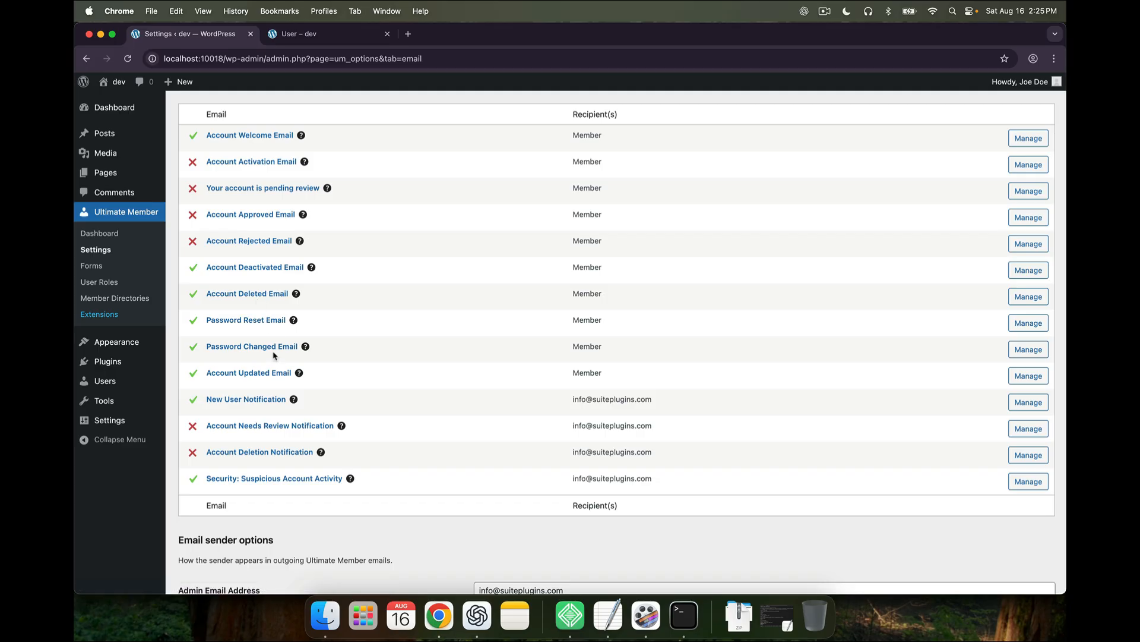
scroll(274, 355, "up", 5)
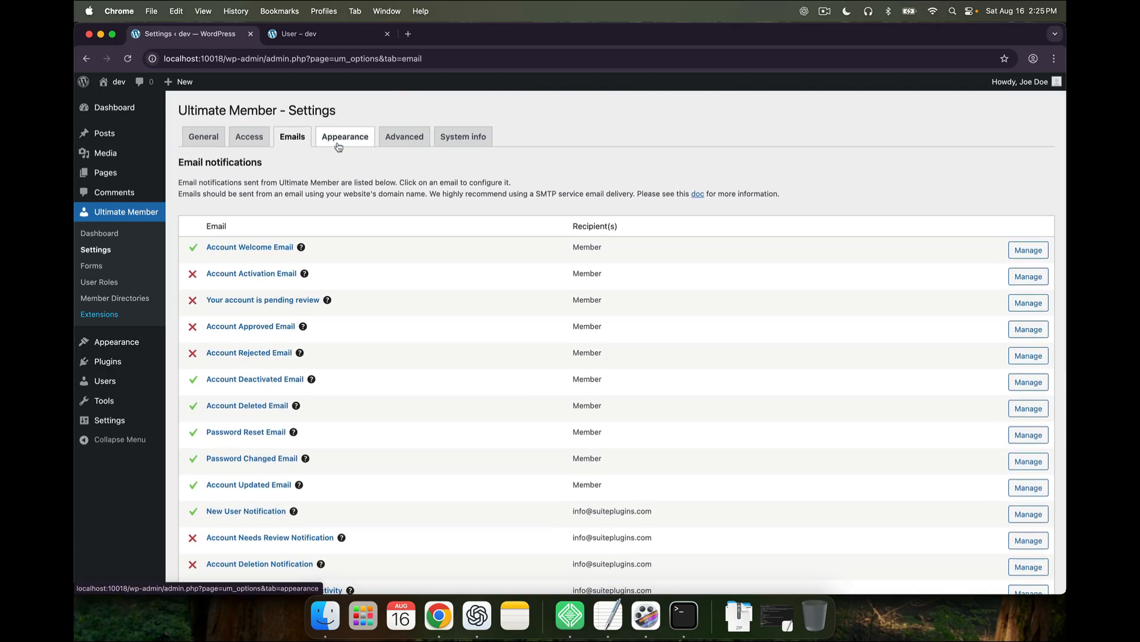
left_click(338, 143)
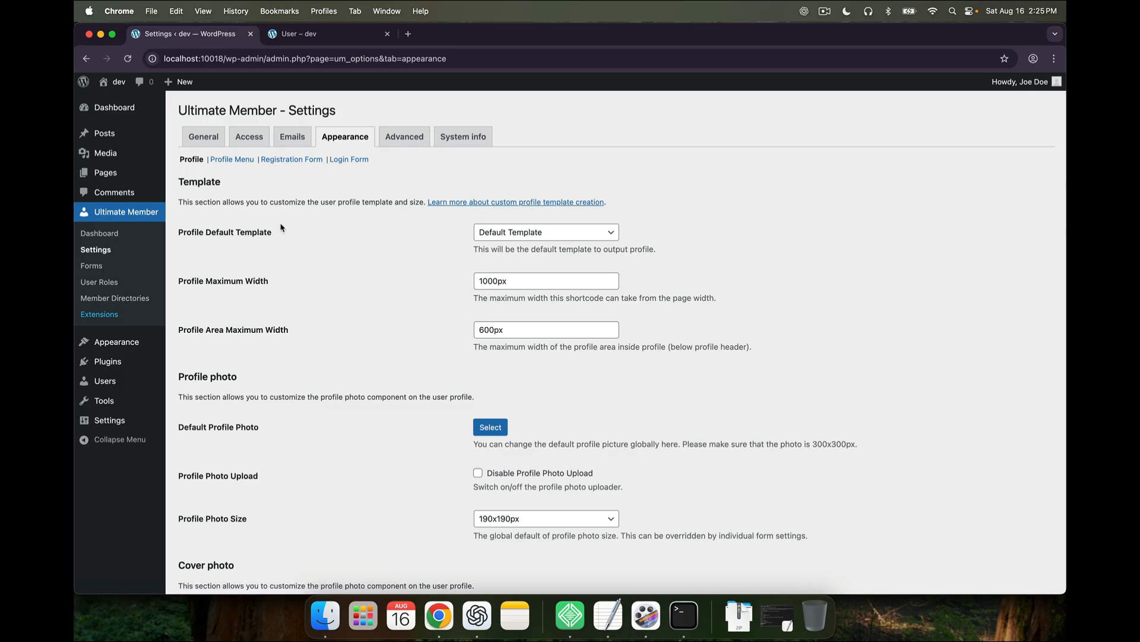
left_click(496, 233)
left_click(500, 237)
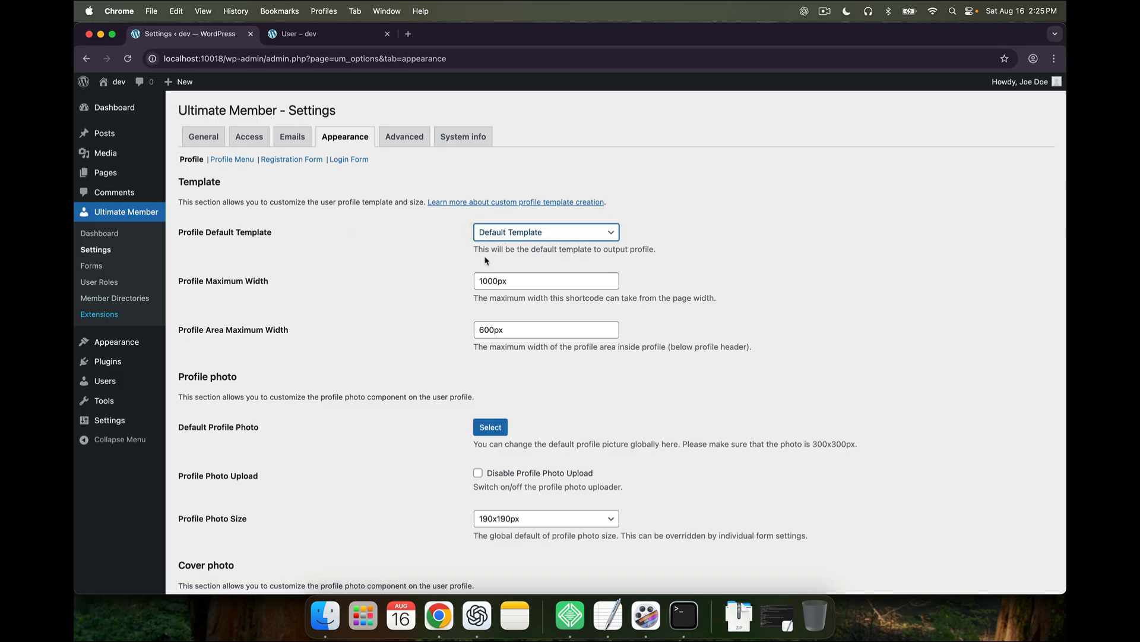
scroll(487, 264, "down", 1)
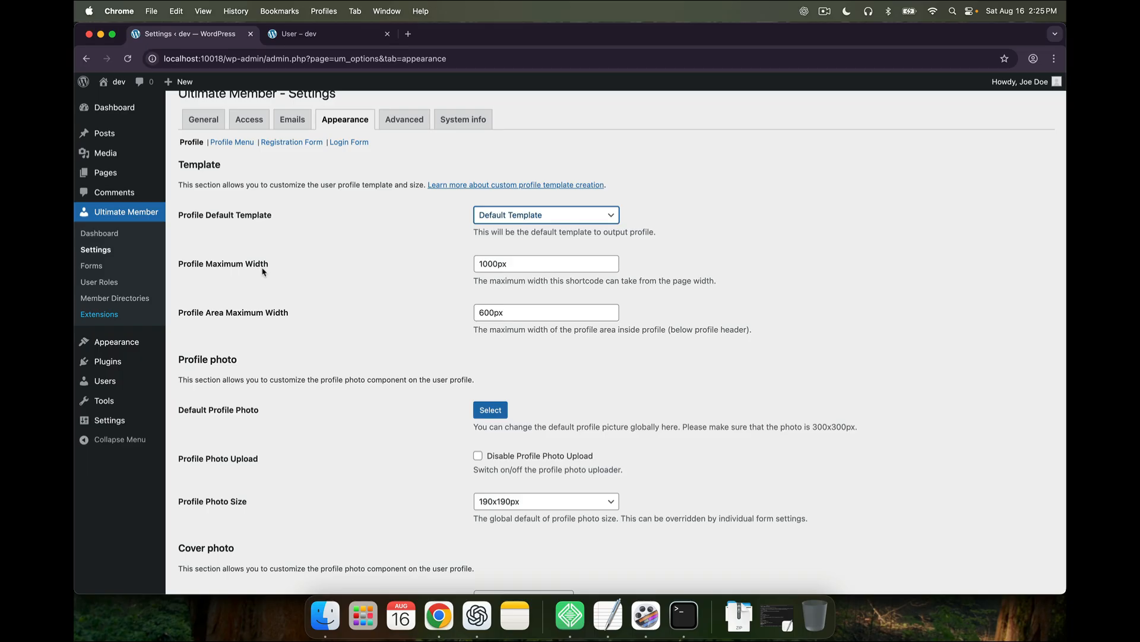
left_click(299, 36)
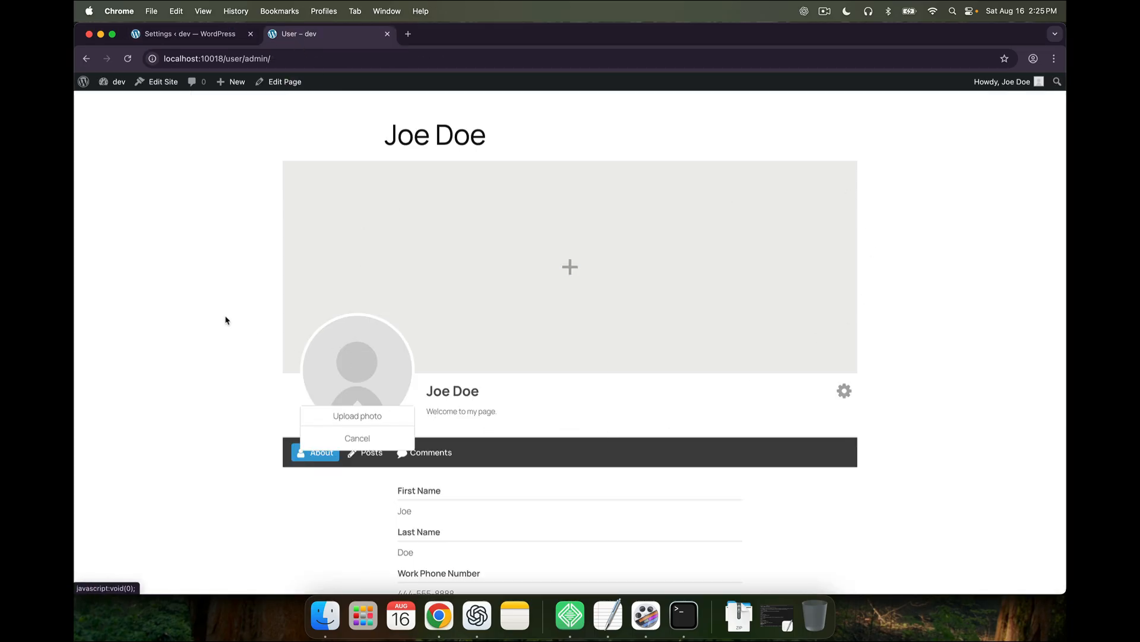
left_click(202, 36)
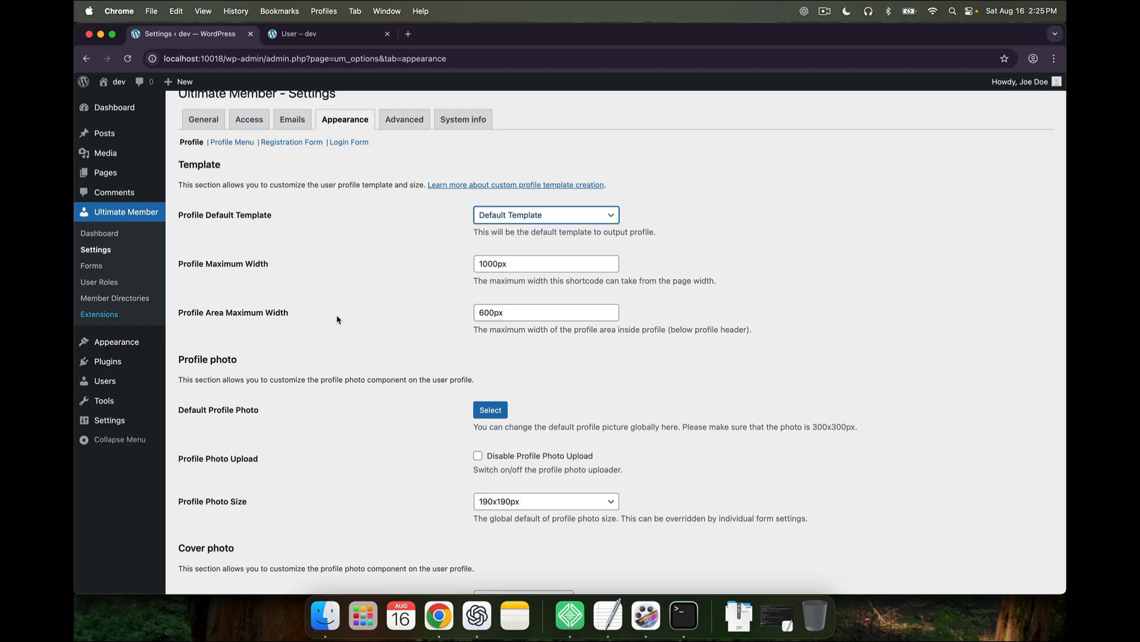
scroll(337, 320, "down", 5)
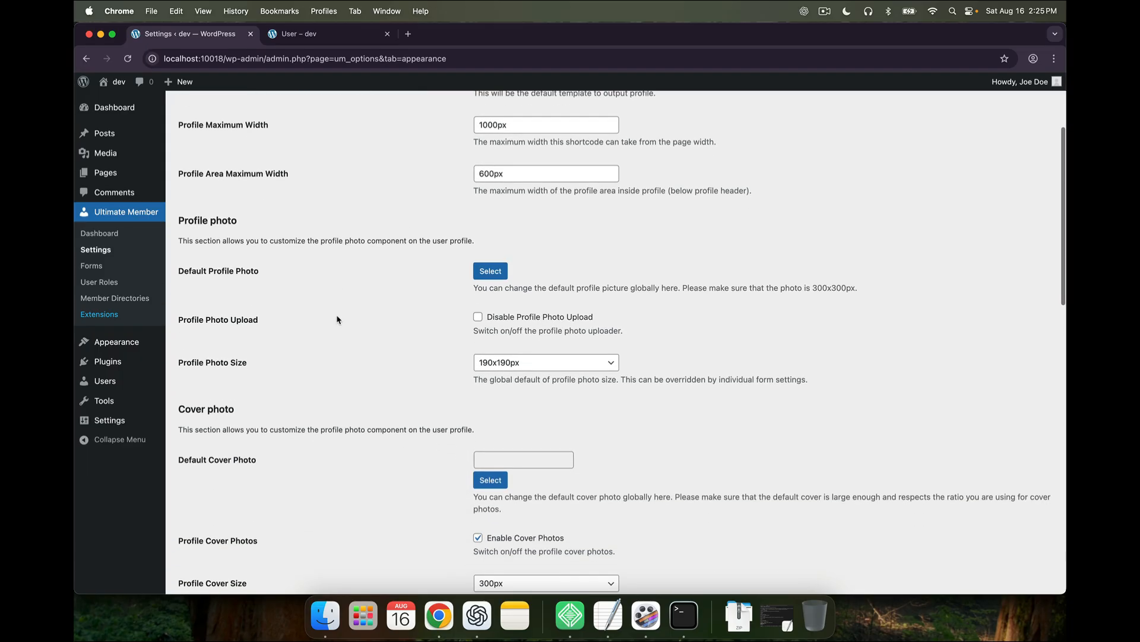
scroll(337, 320, "down", 2)
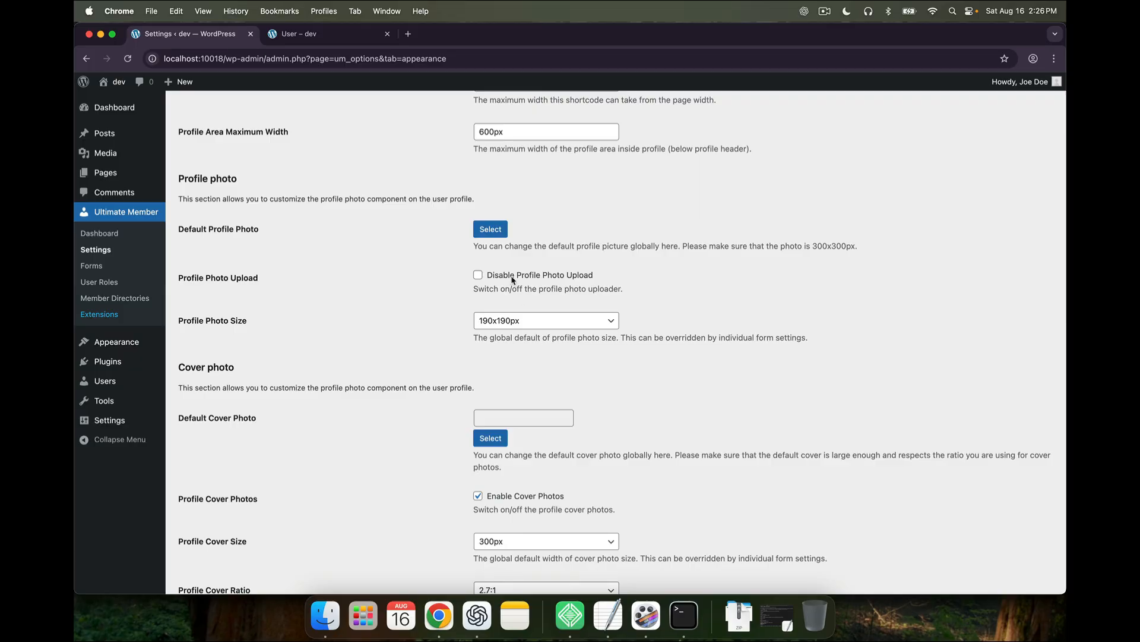
scroll(478, 416, "down", 3)
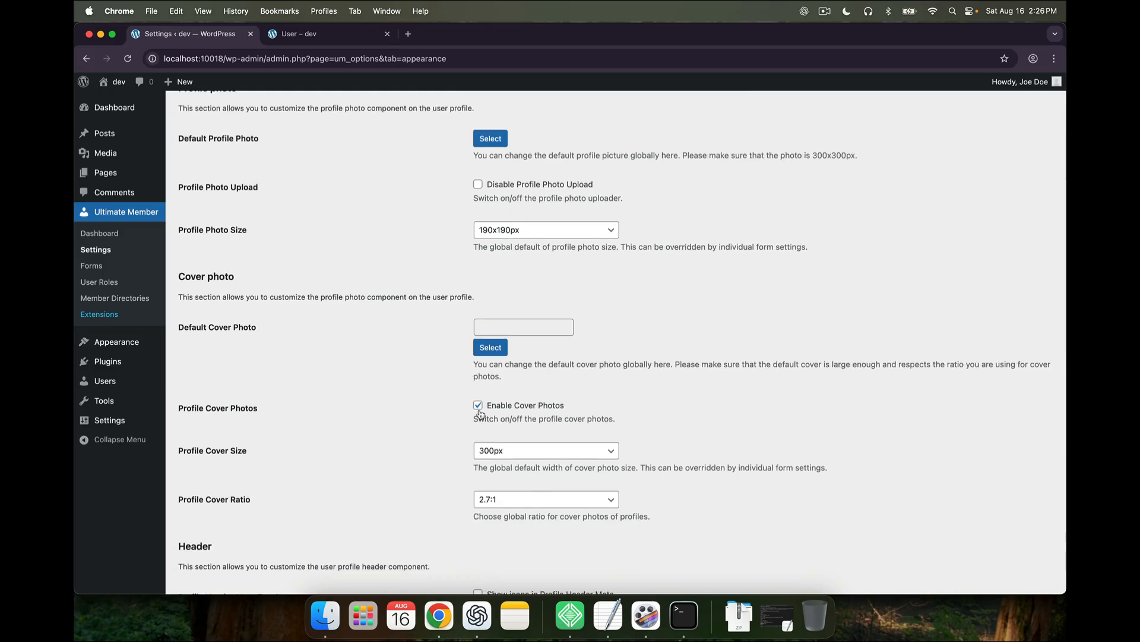
scroll(426, 411, "down", 2)
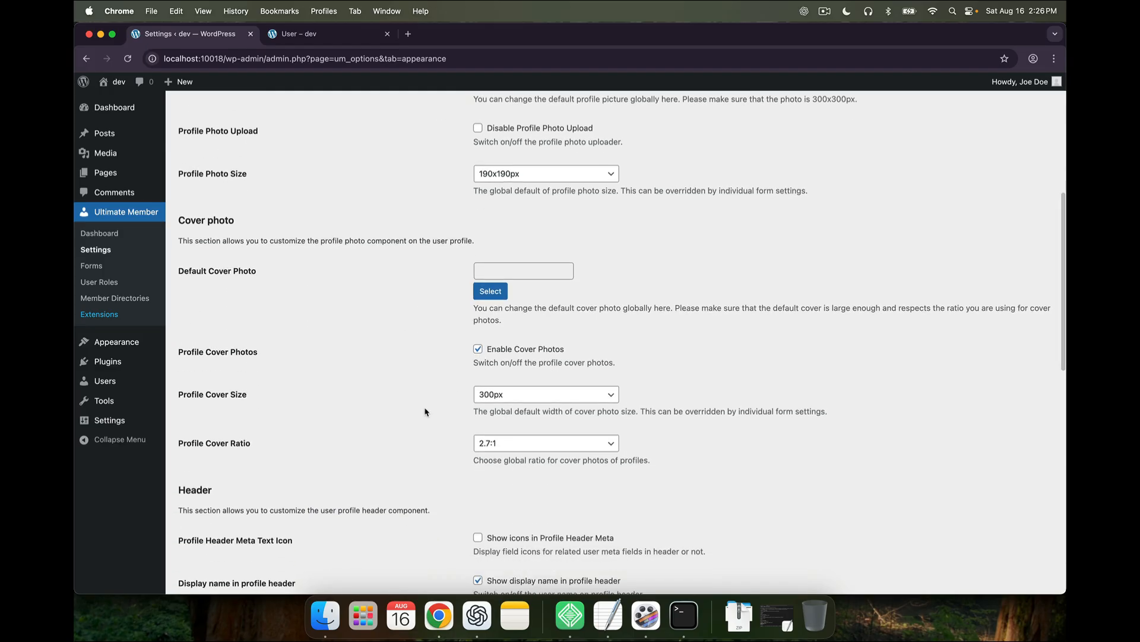
scroll(426, 411, "down", 7)
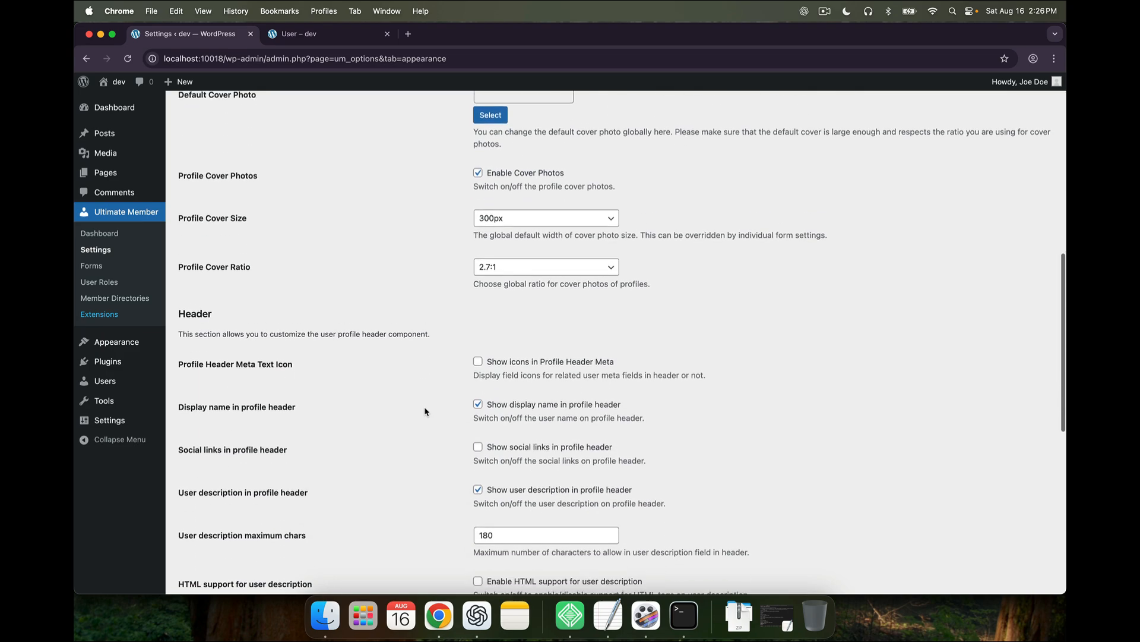
scroll(426, 411, "down", 2)
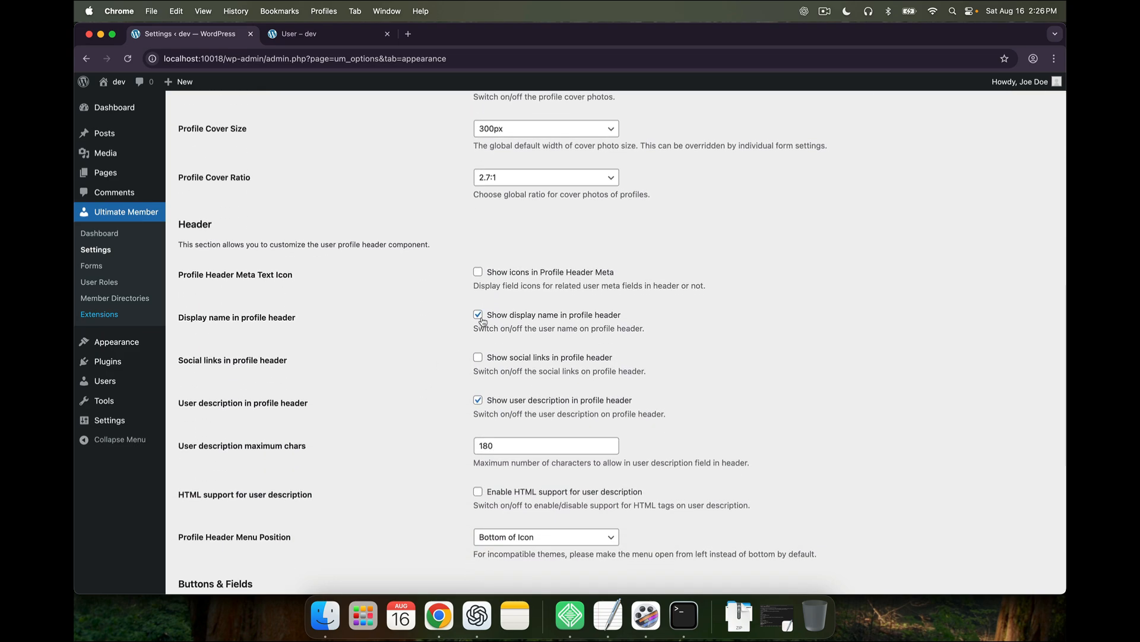
left_click(330, 41)
left_click_drag(427, 412, 499, 411)
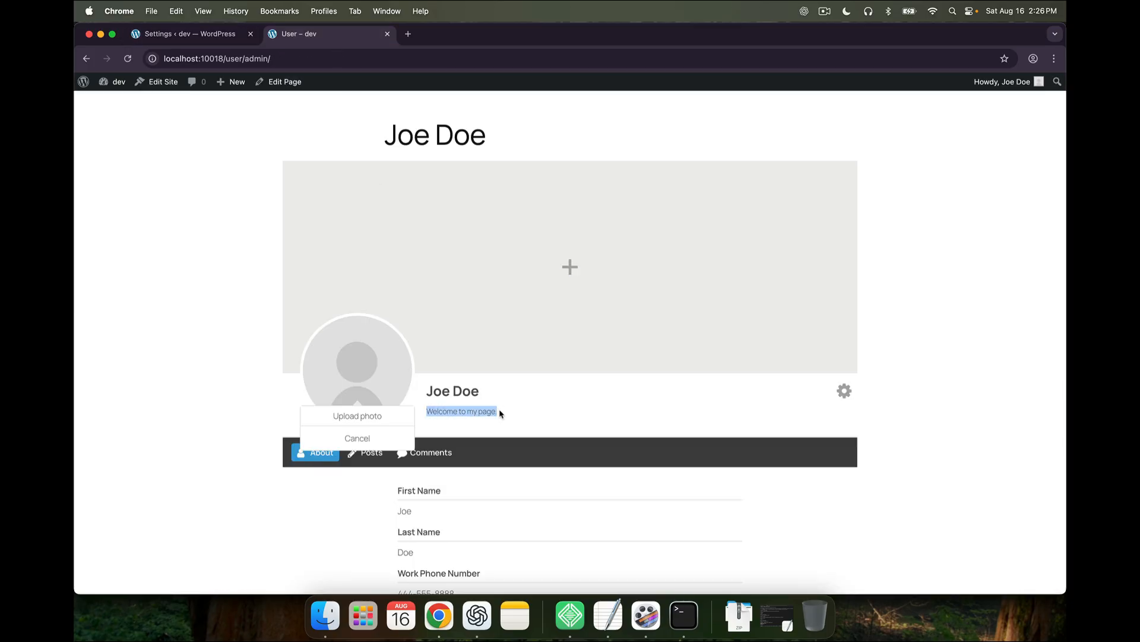
left_click(230, 40)
scroll(434, 482, "down", 5)
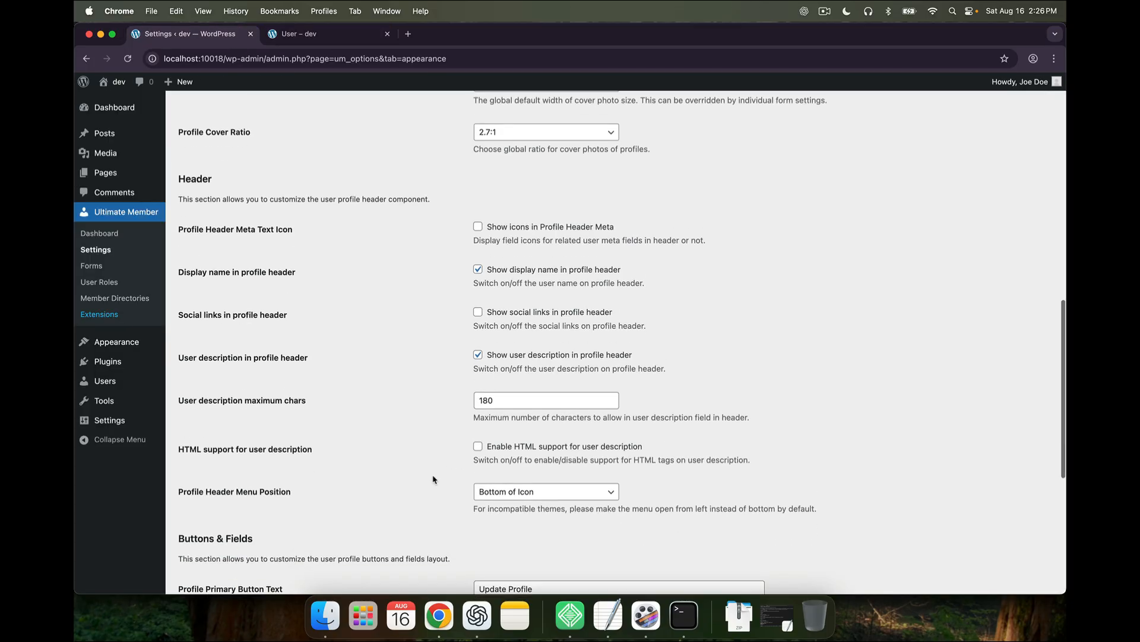
scroll(433, 479, "down", 6)
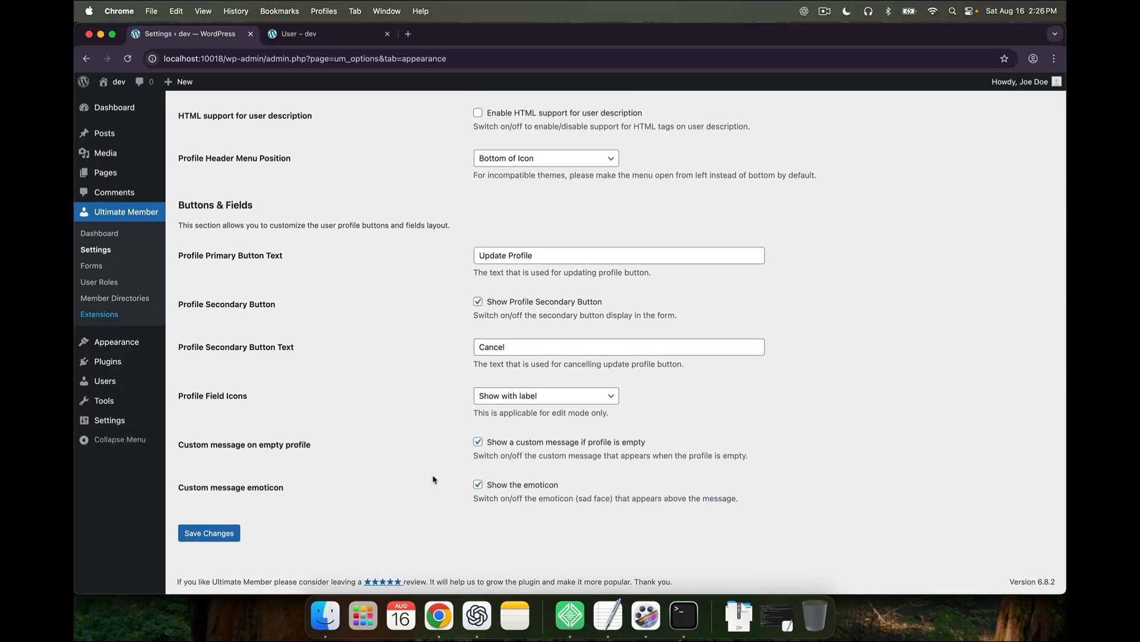
scroll(433, 479, "up", 15)
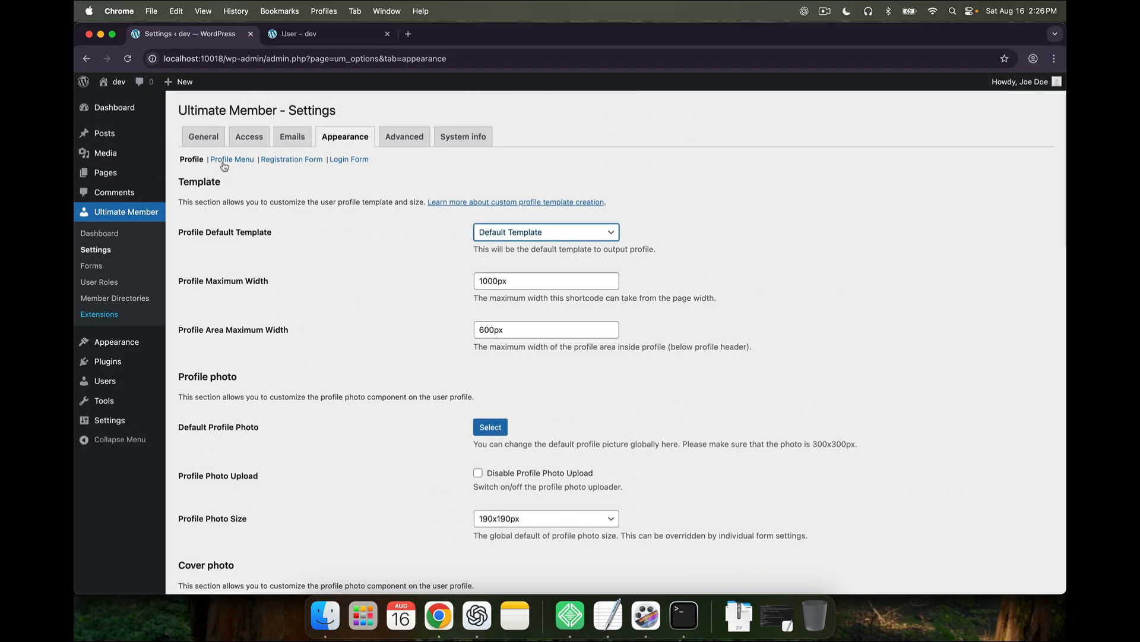
Go to the Profile Menu settings after checking the live profile page
left_click(234, 160)
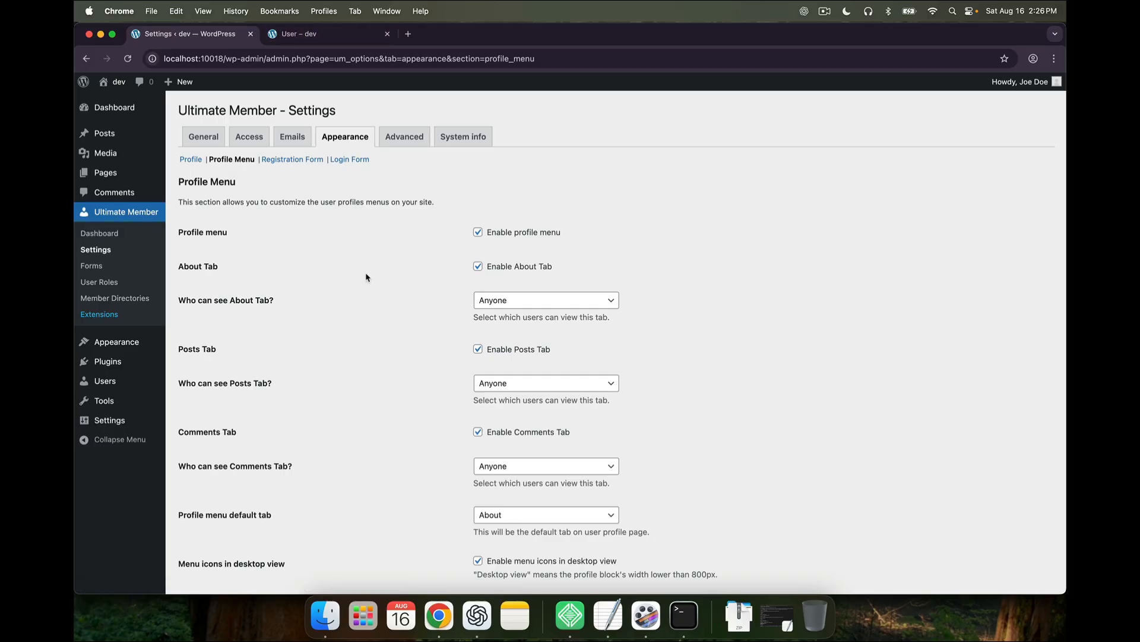
left_click(318, 37)
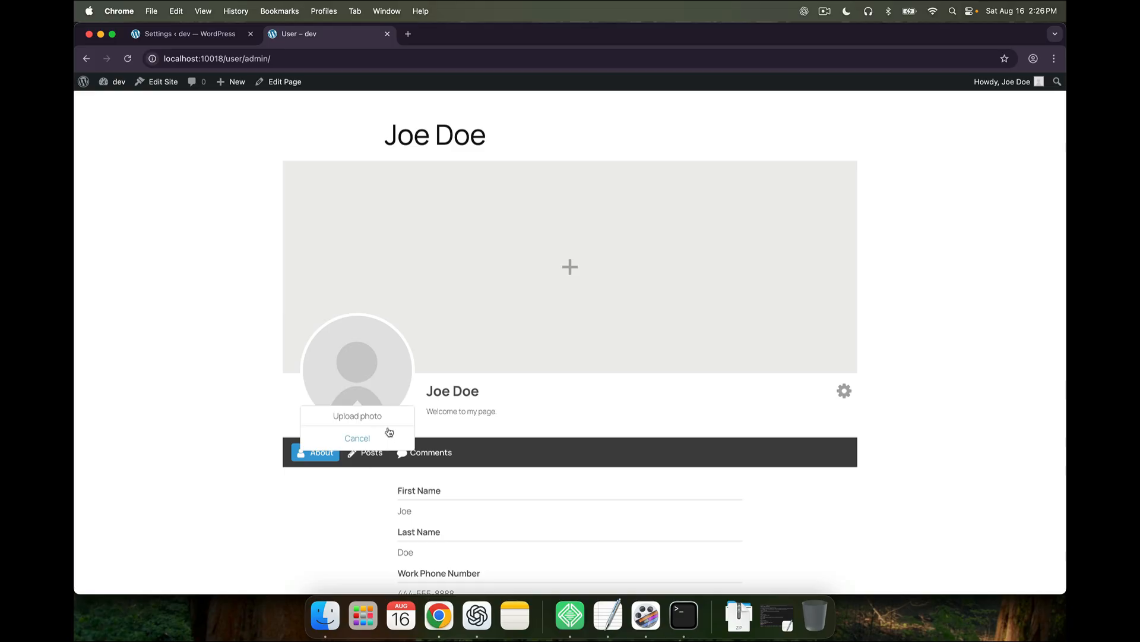
left_click(392, 443)
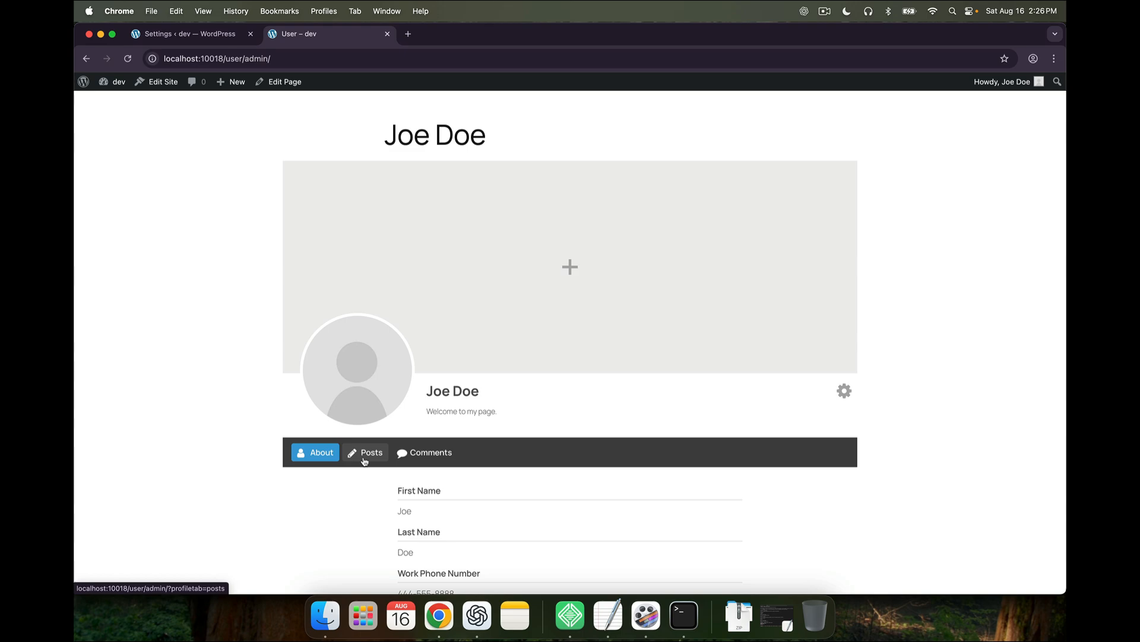
left_click(190, 34)
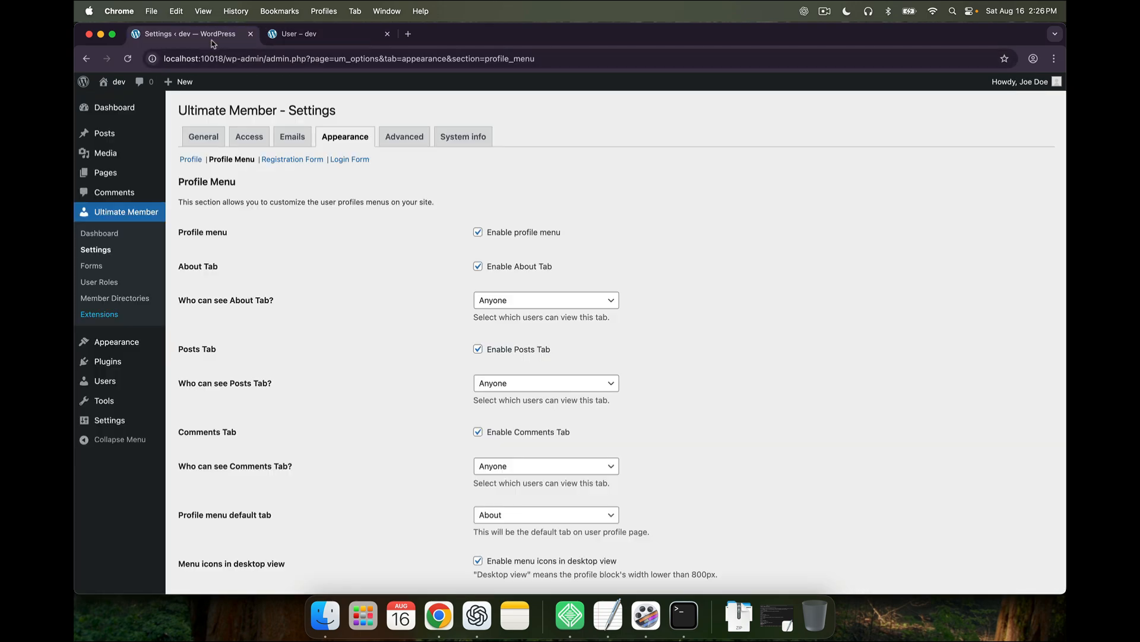
scroll(470, 382, "down", 1)
Disable the Posts and Comments tabs, keep About as default tab, save, and recheck the profile
left_click(478, 341)
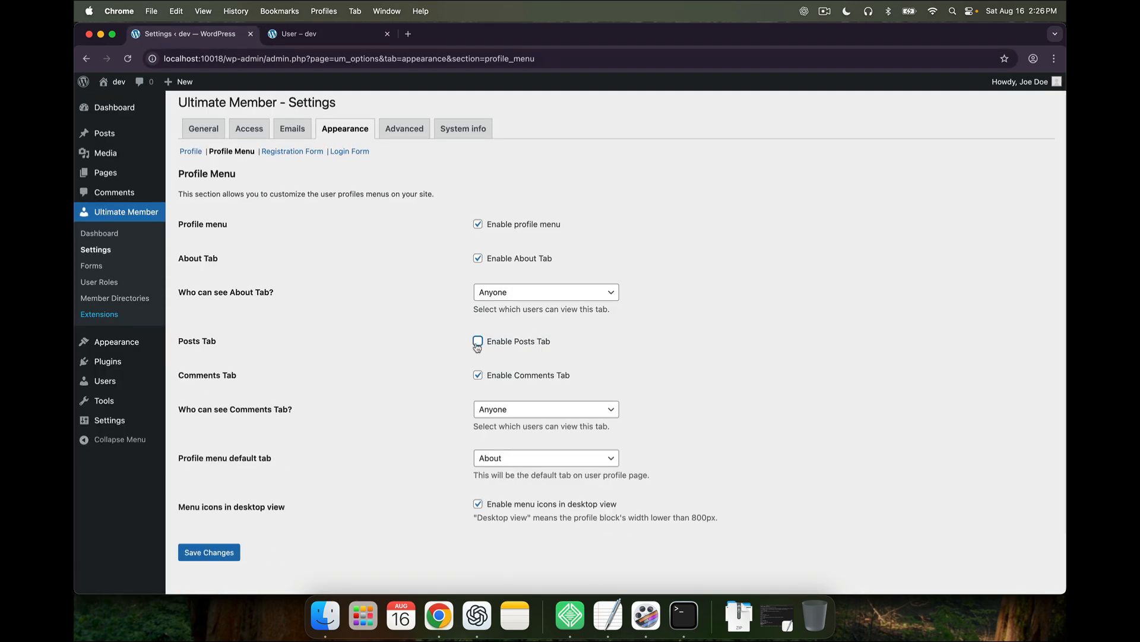
left_click(478, 377)
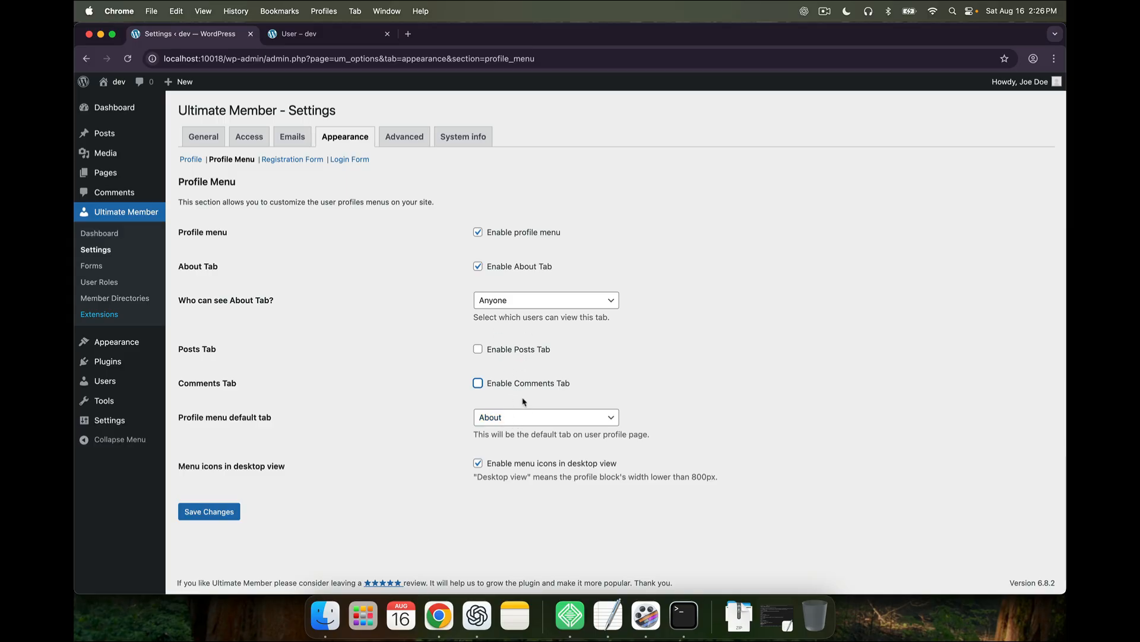
left_click(521, 418)
left_click(499, 418)
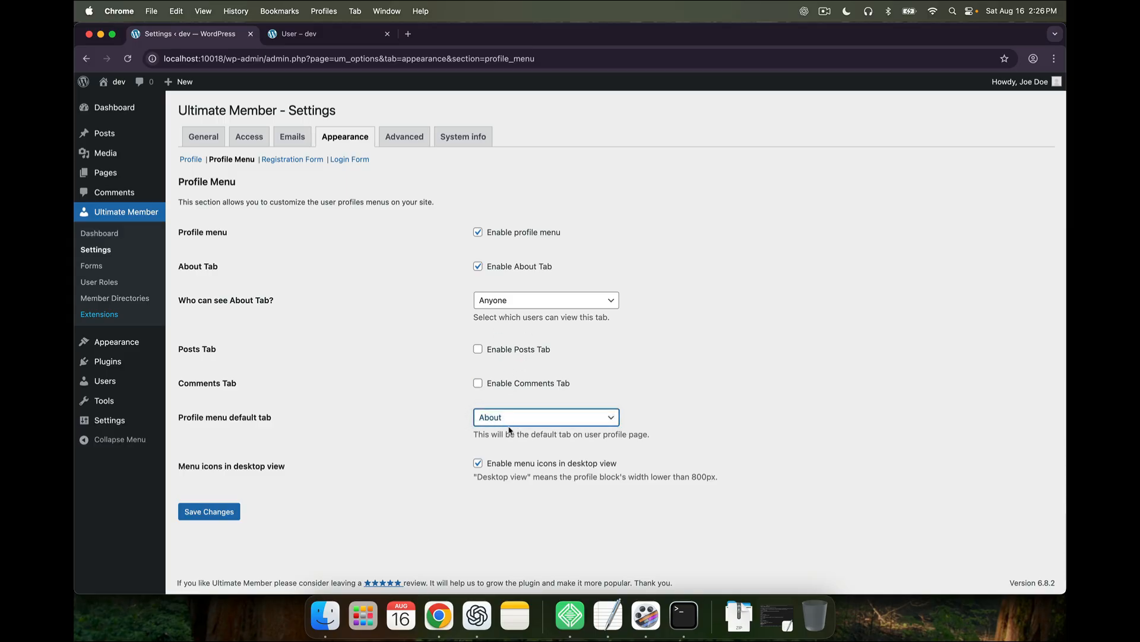
left_click(220, 513)
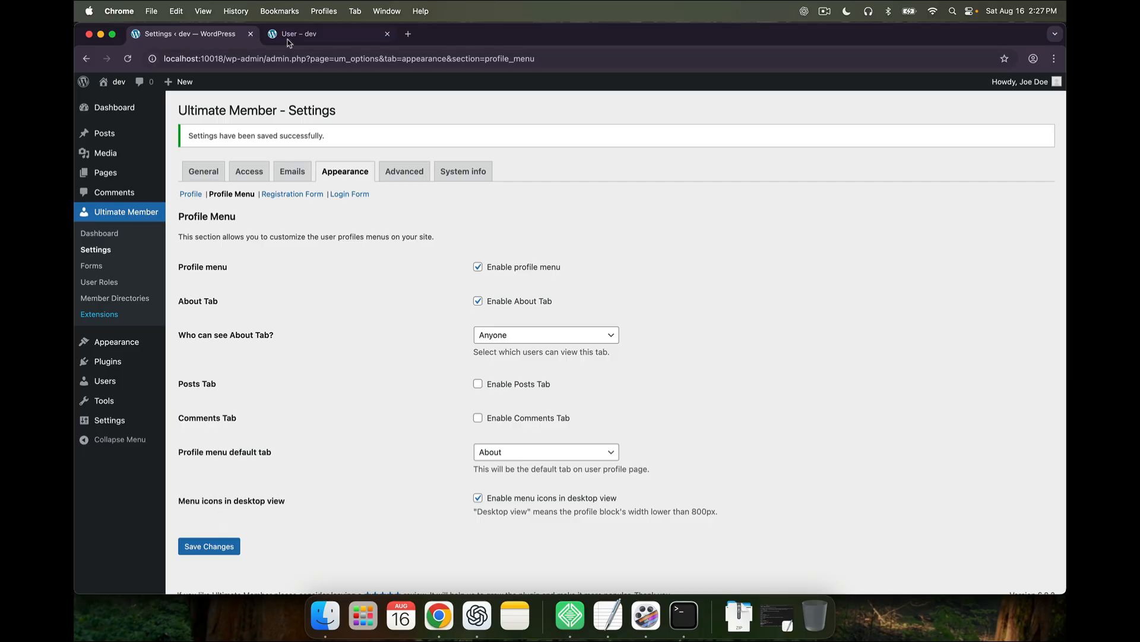
left_click(289, 37)
key("super+r")
Check the reloaded profile shows only About details without tabs, then return to Profile Menu settings
scroll(208, 327, "down", 2)
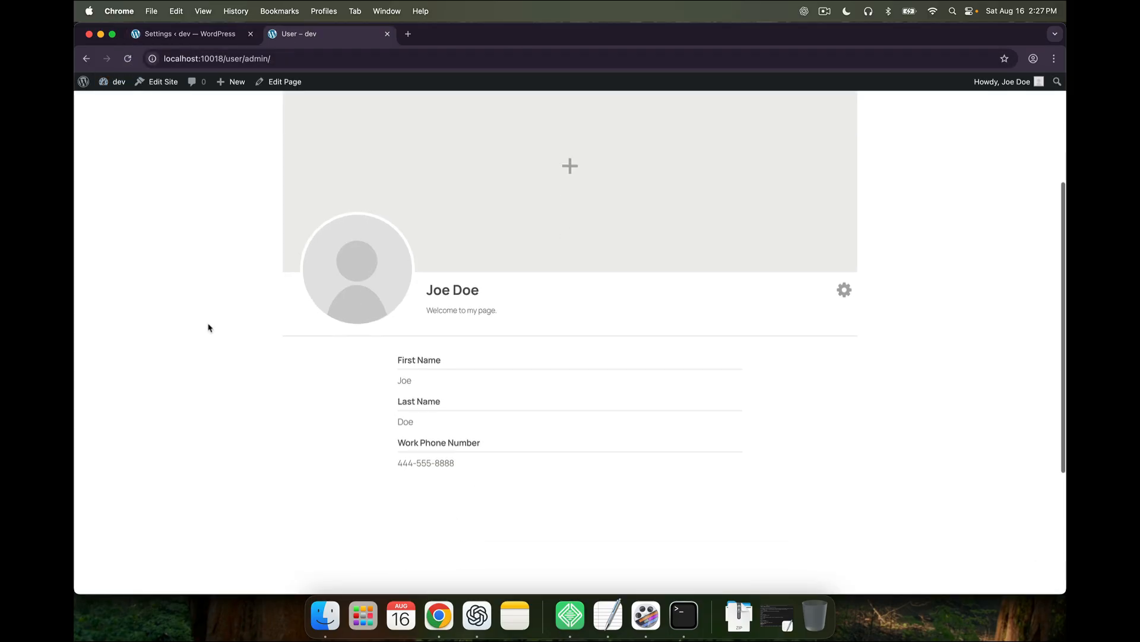
scroll(208, 328, "down", 2)
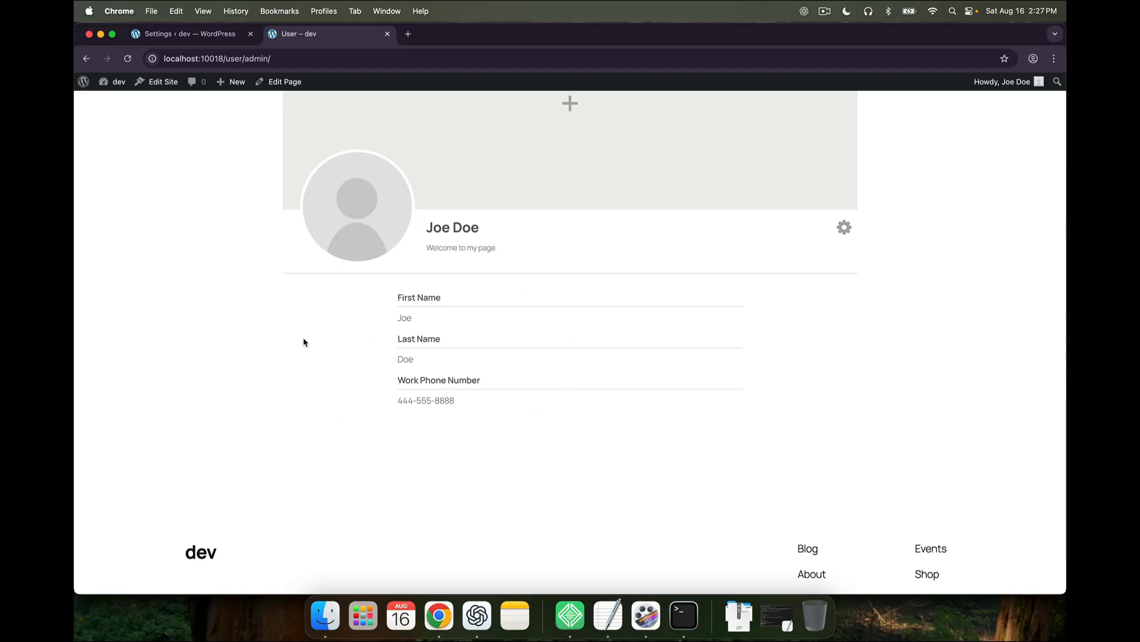
left_click(198, 37)
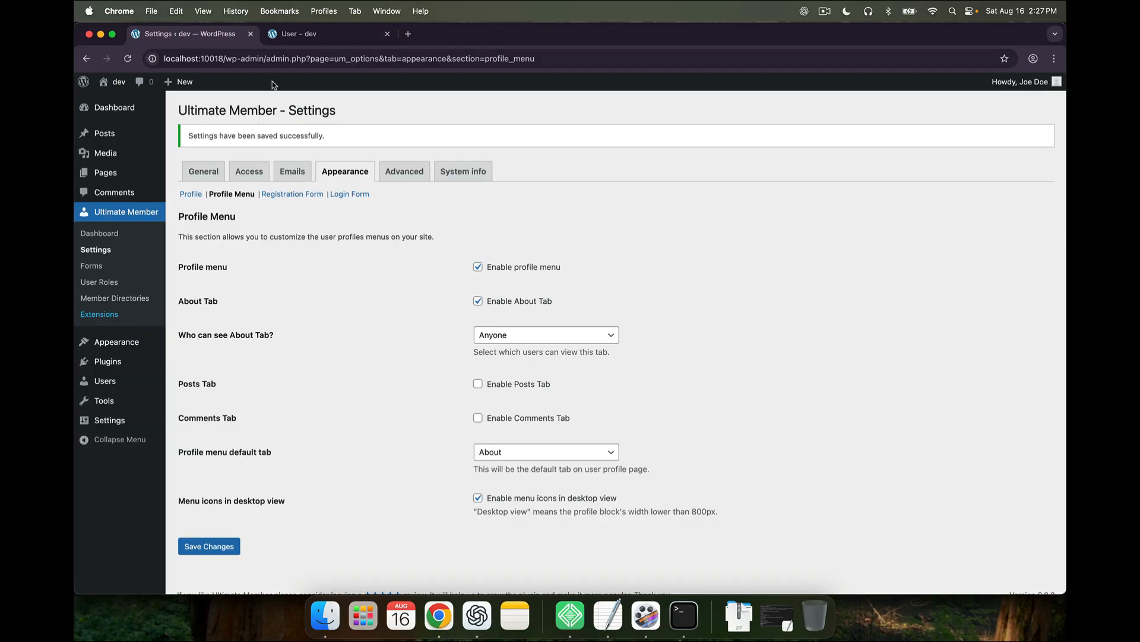
Keep the registration Default Template and change the Registration Primary Button Text from Register to 'Sign up!'
left_click(291, 194)
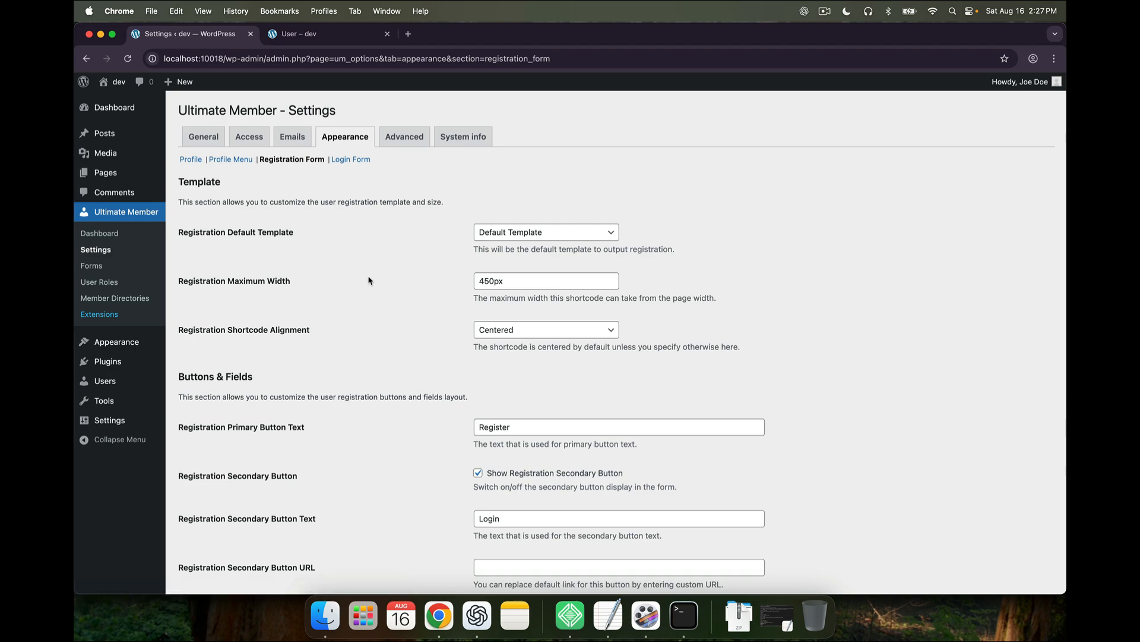
left_click(484, 233)
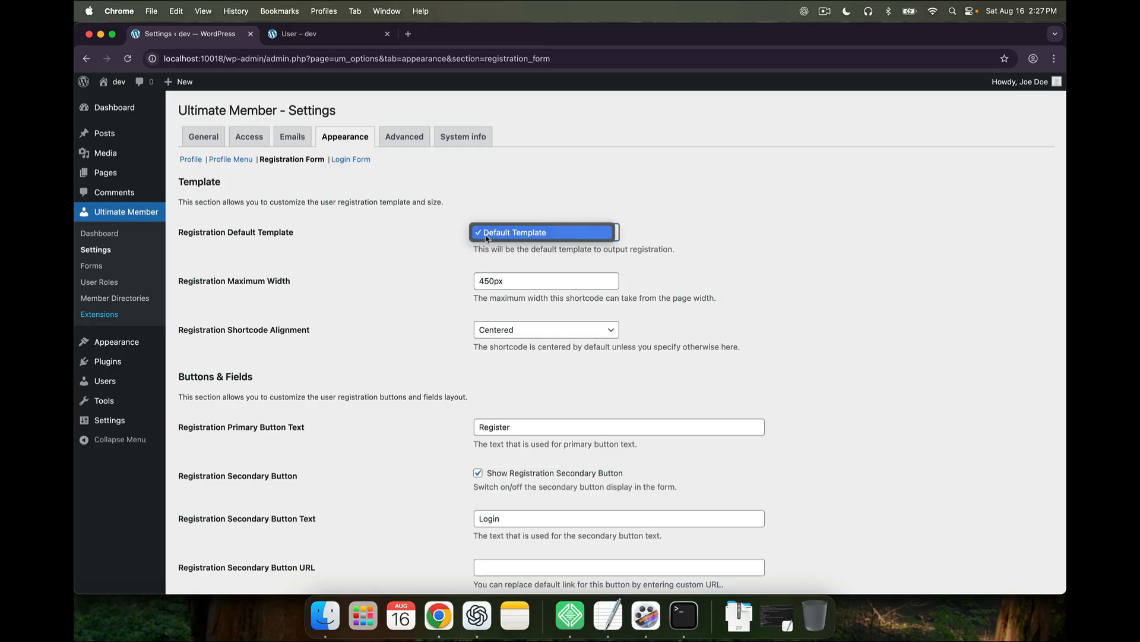
left_click(452, 258)
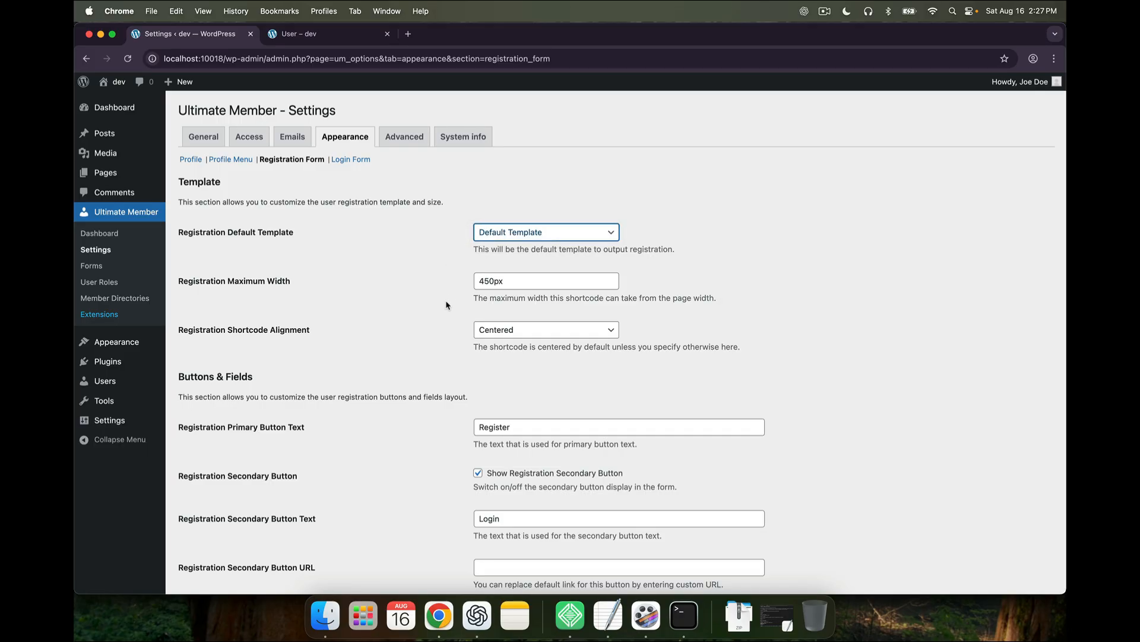
scroll(447, 304, "down", 5)
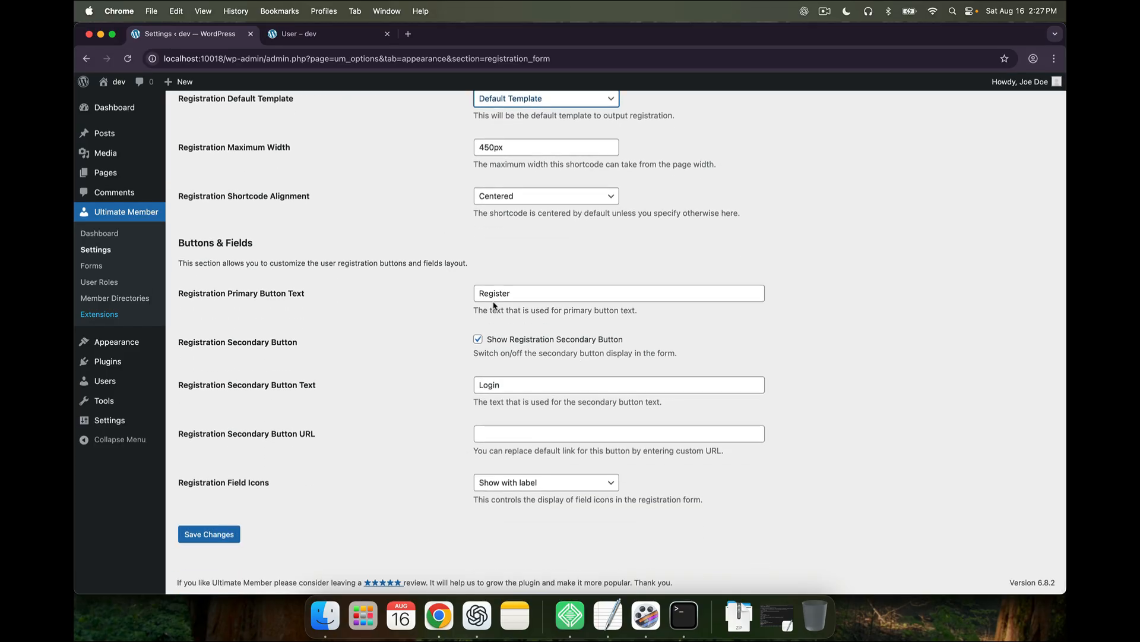
left_click(492, 299)
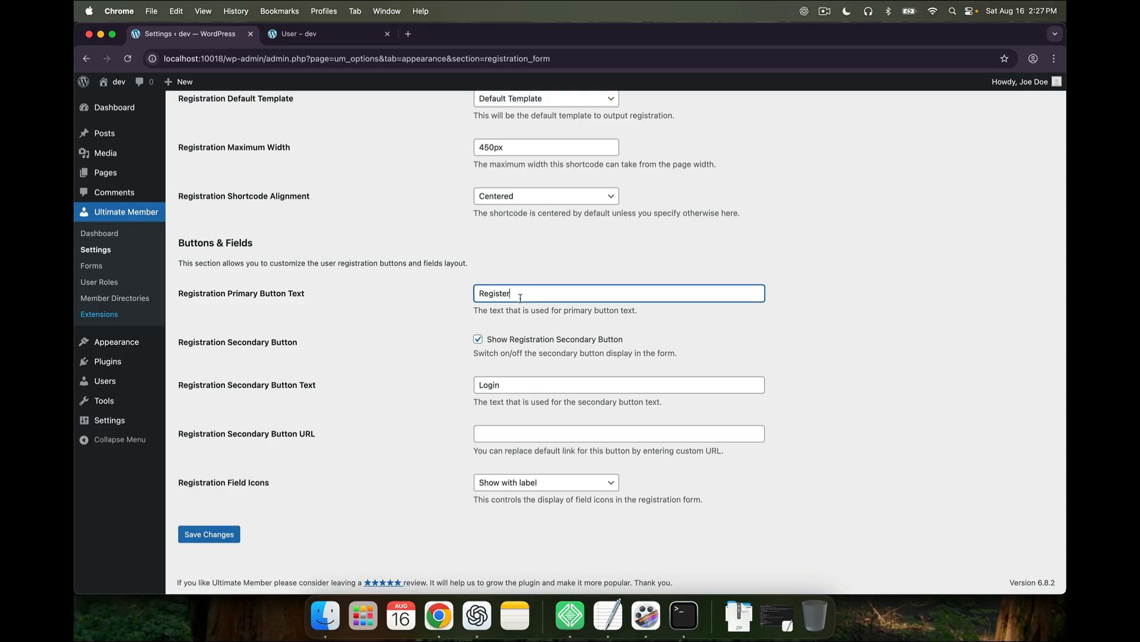
key("super+a")
type("Sig")
left_click(360, 401)
scroll(406, 432, "up", 1)
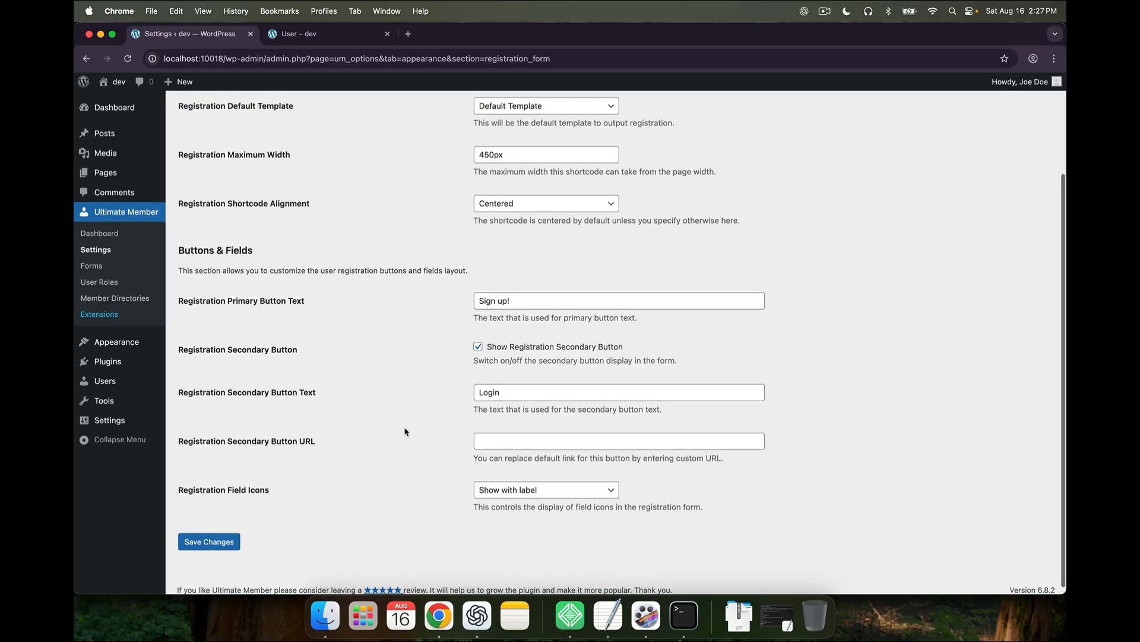
scroll(406, 432, "up", 4)
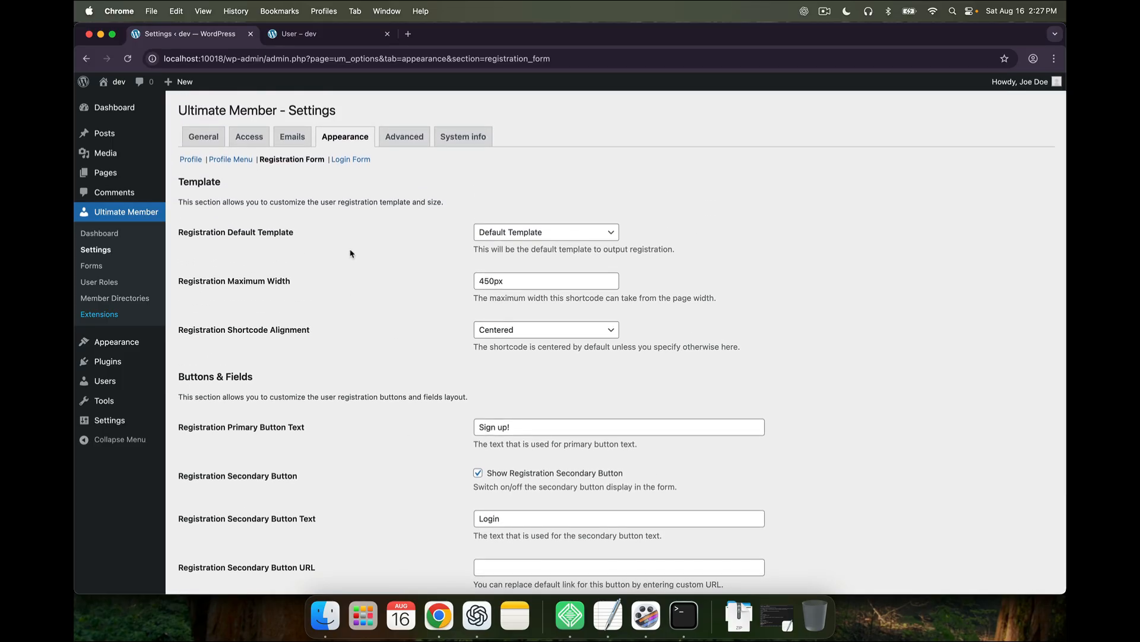
left_click(351, 161)
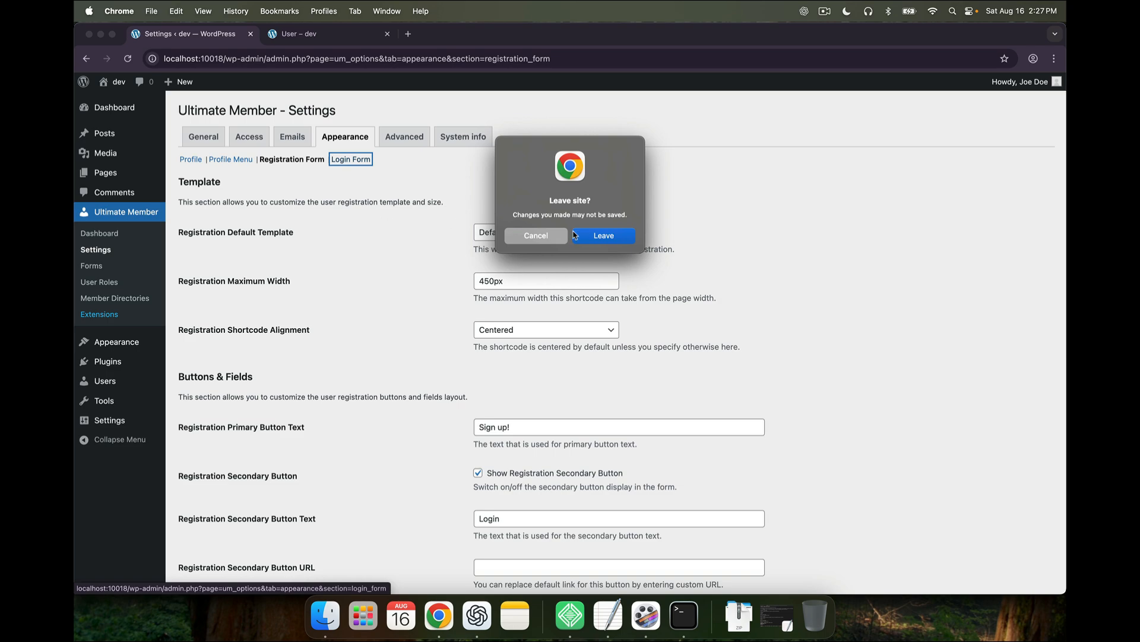
Keep the login form Centered, set Login Secondary Button Text to 'Sign Up', then open Advanced settings
left_click(575, 235)
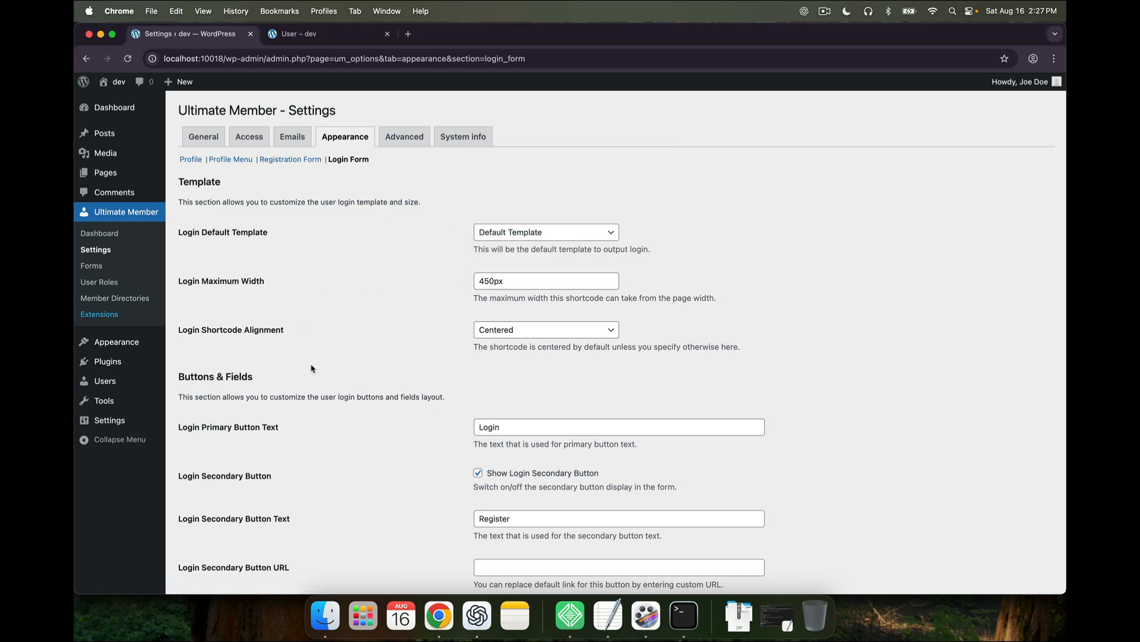
scroll(312, 368, "down", 5)
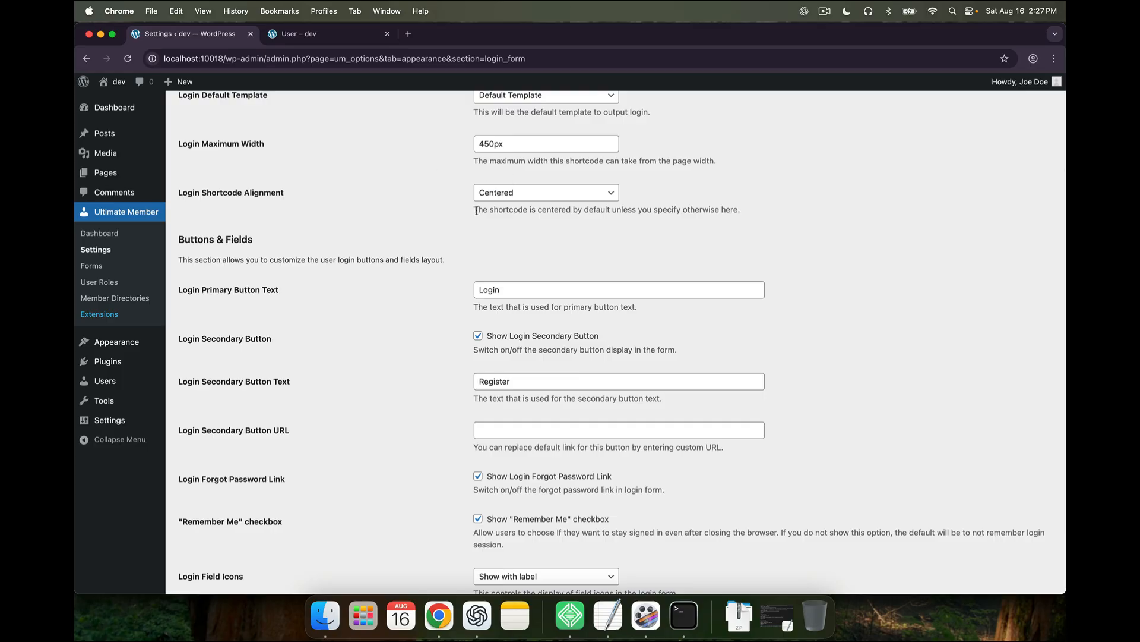
left_click(505, 193)
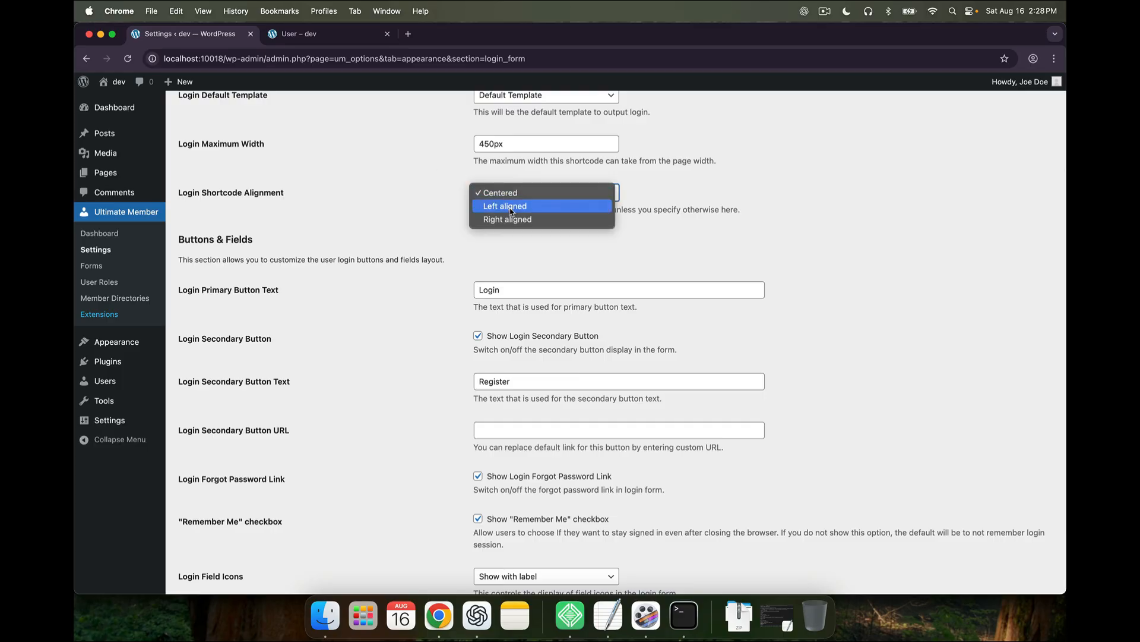
left_click(459, 294)
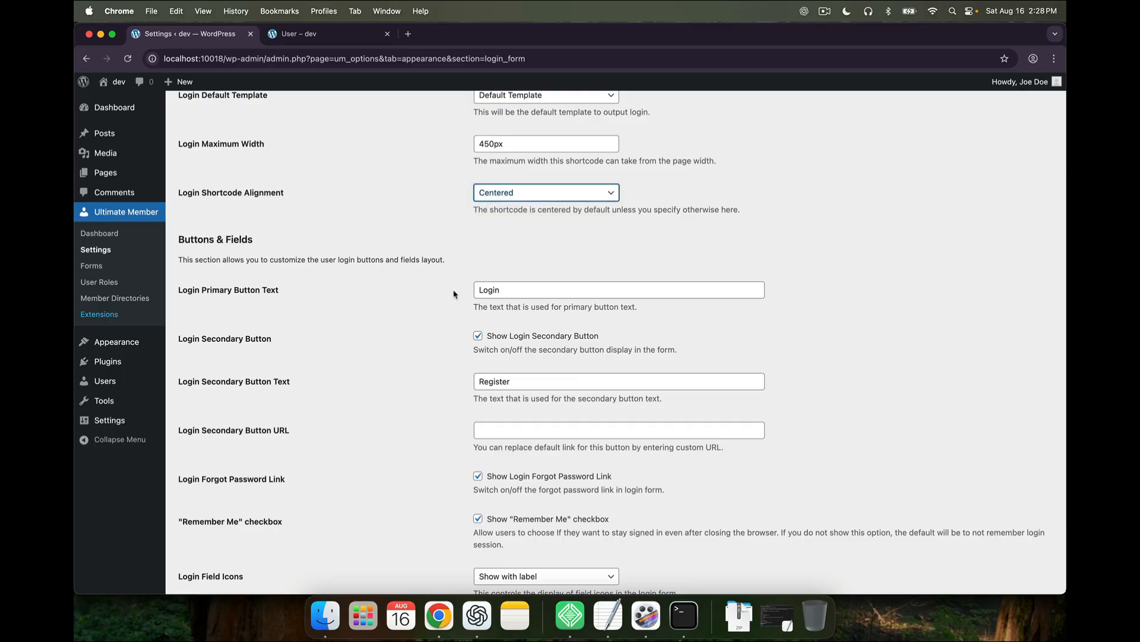
scroll(458, 285, "down", 2)
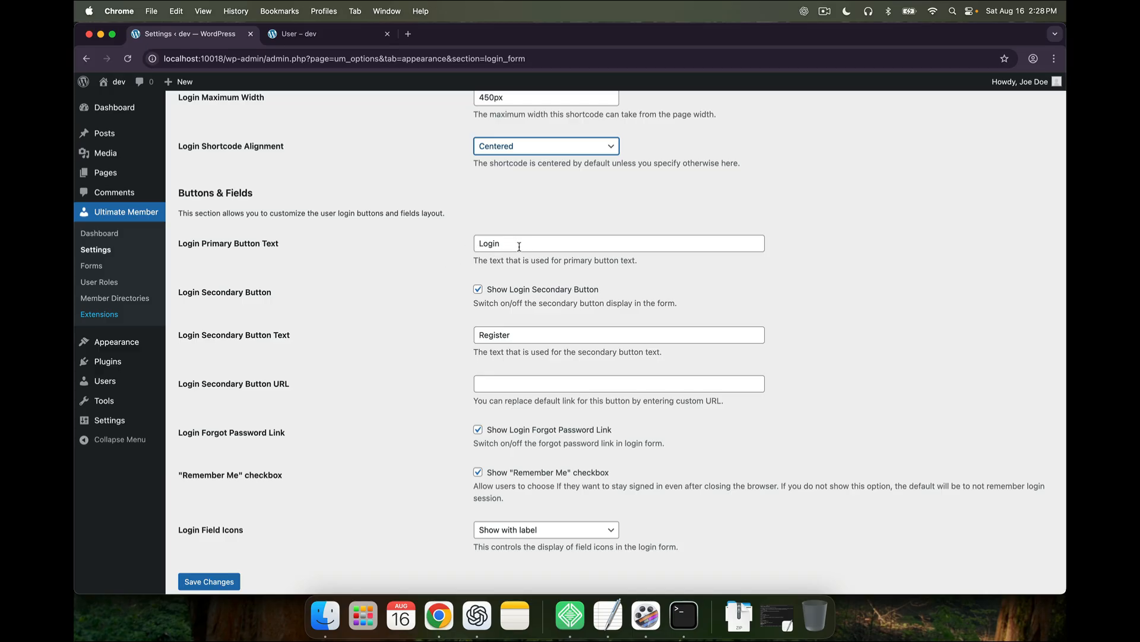
double_click(523, 333)
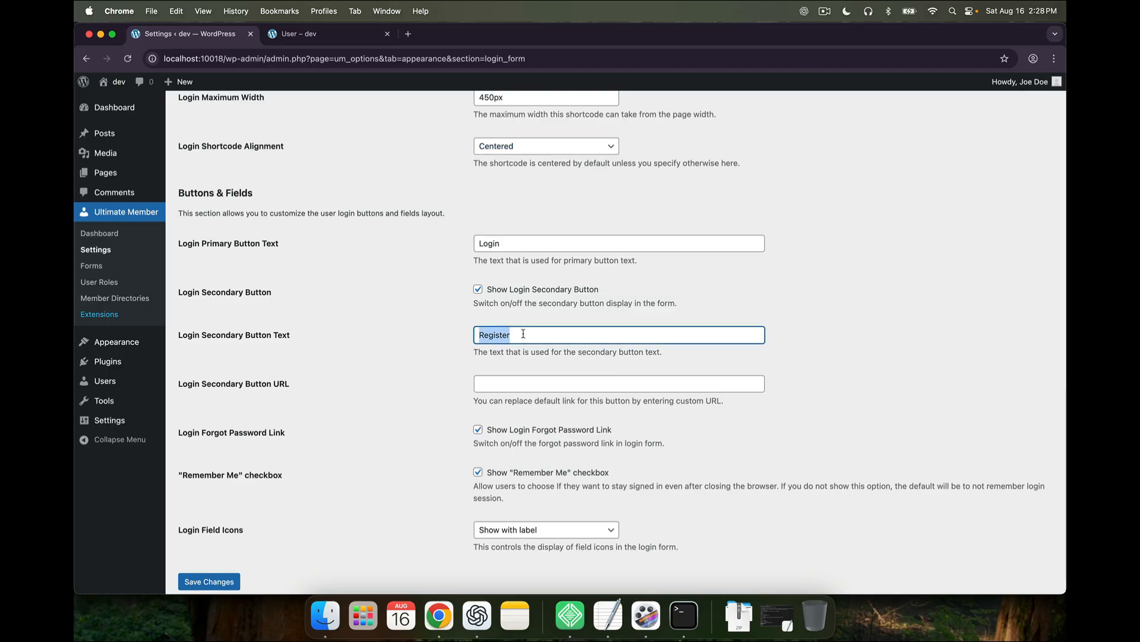
type("Sign Up")
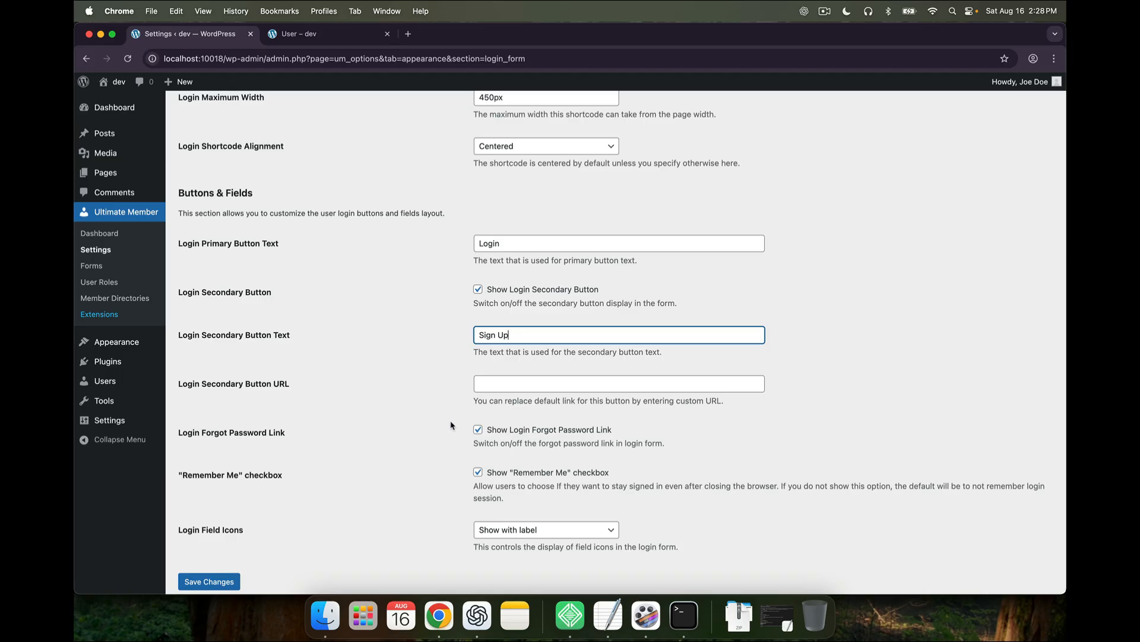
scroll(451, 424, "up", 4)
left_click(431, 352)
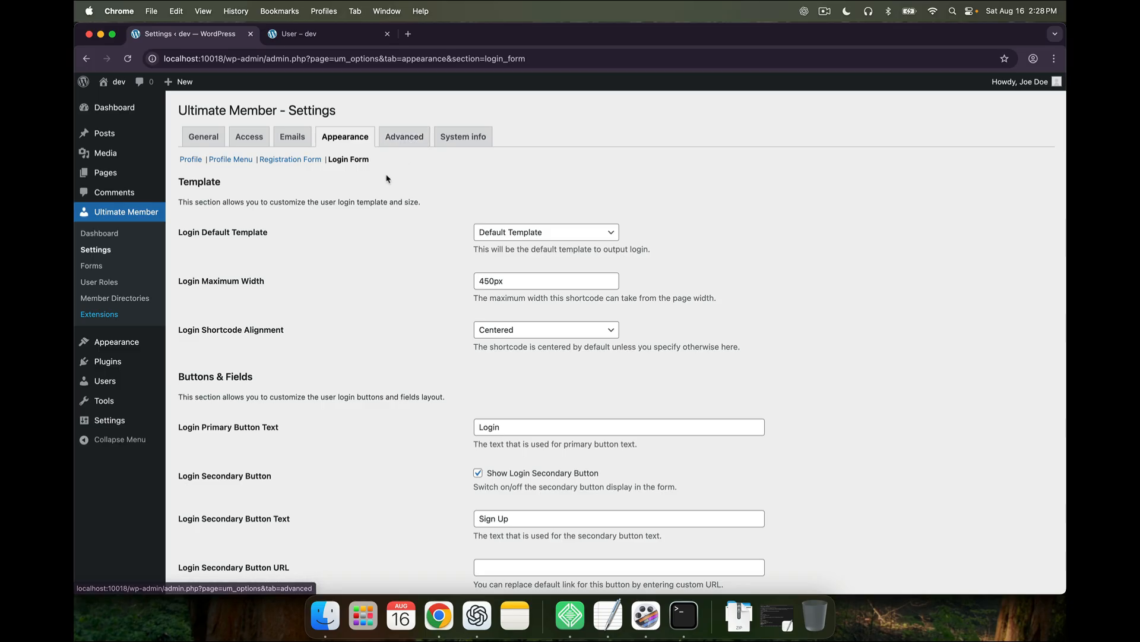
left_click(404, 138)
left_click(590, 236)
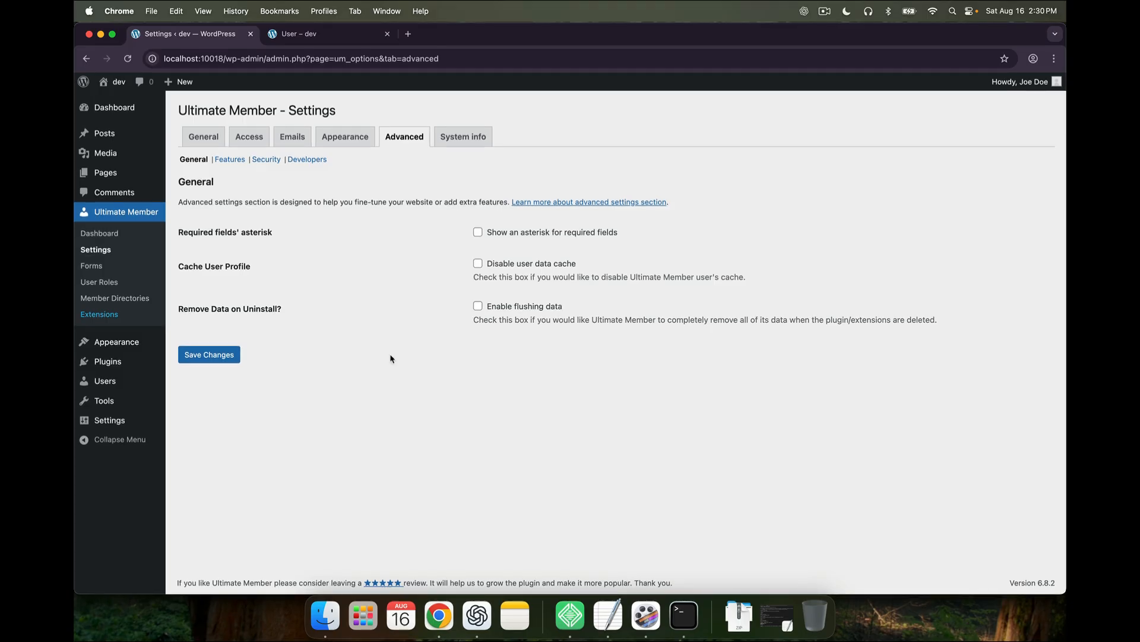
Open the All Users list, which shows only the single administrator account
mouse_move(104, 363)
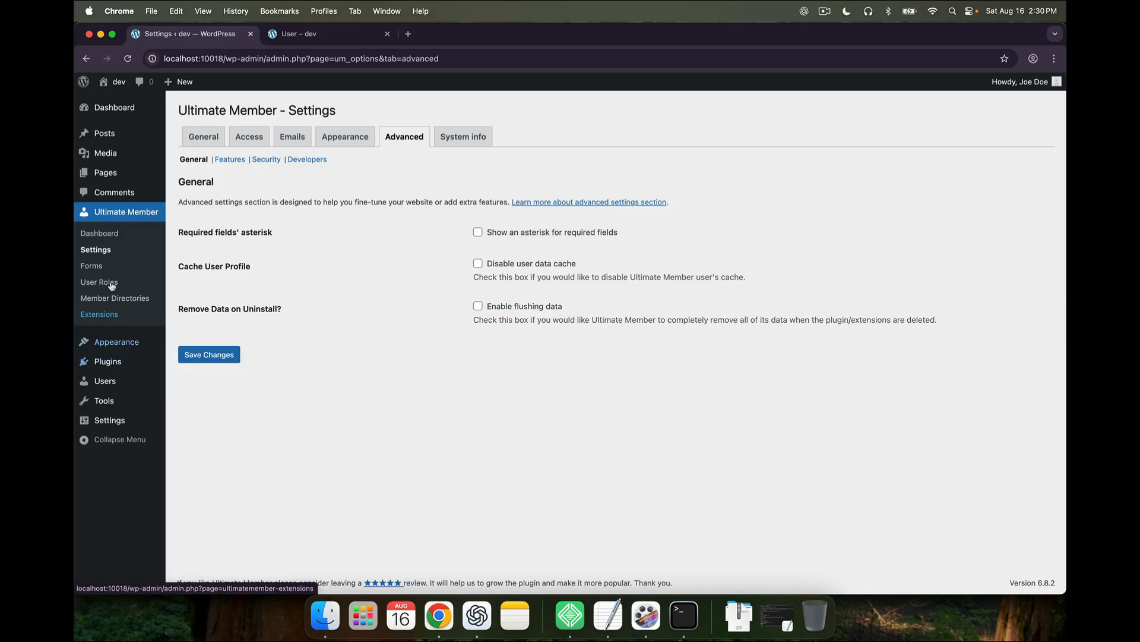
left_click(104, 381)
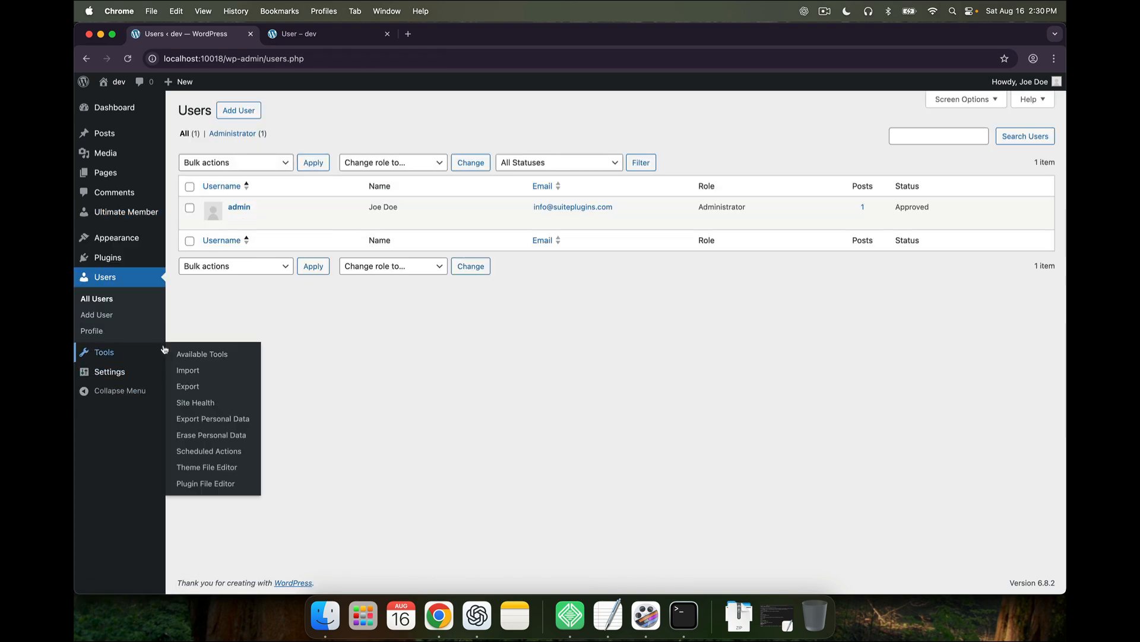
Search plugins for 'dum', install and activate WP Dummy Content Generator, and open its dashboard
mouse_move(120, 265)
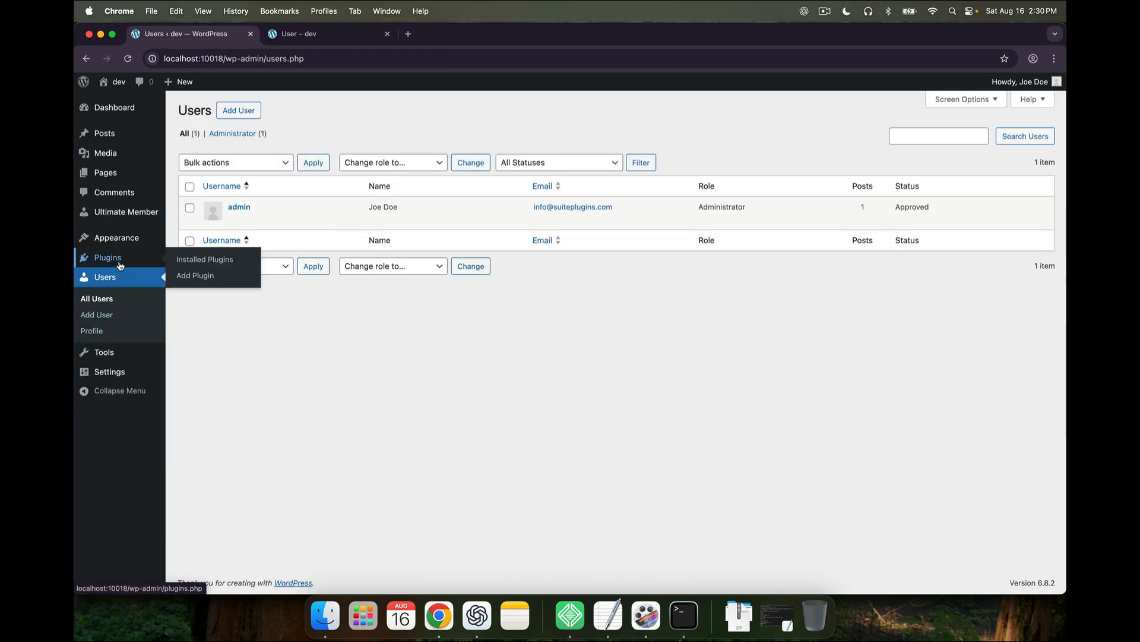
left_click(120, 265)
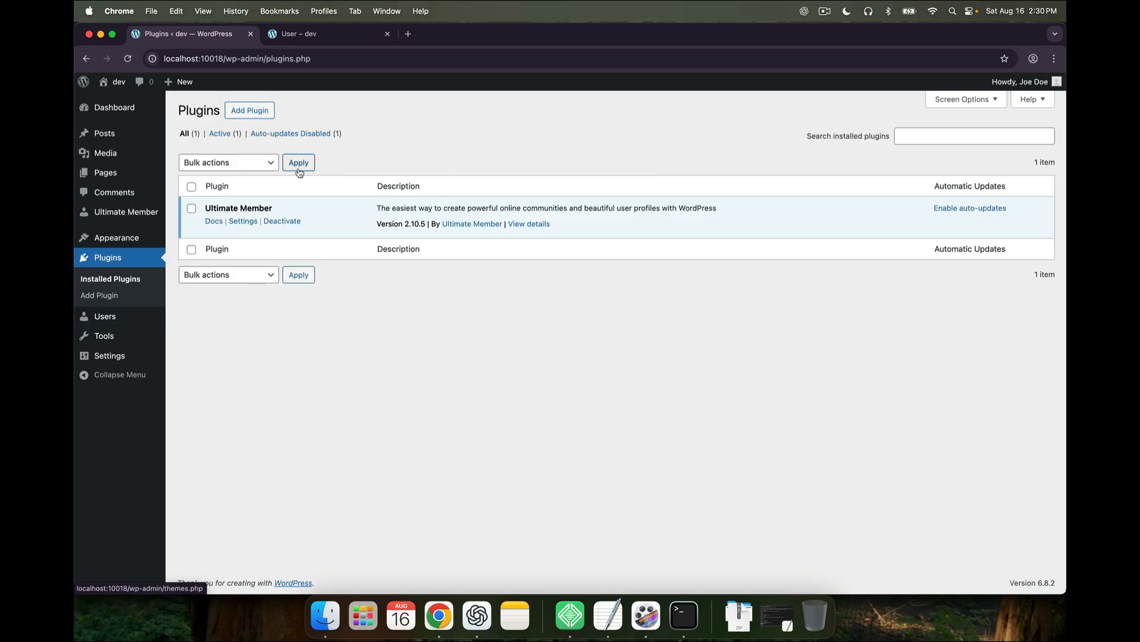
left_click(258, 113)
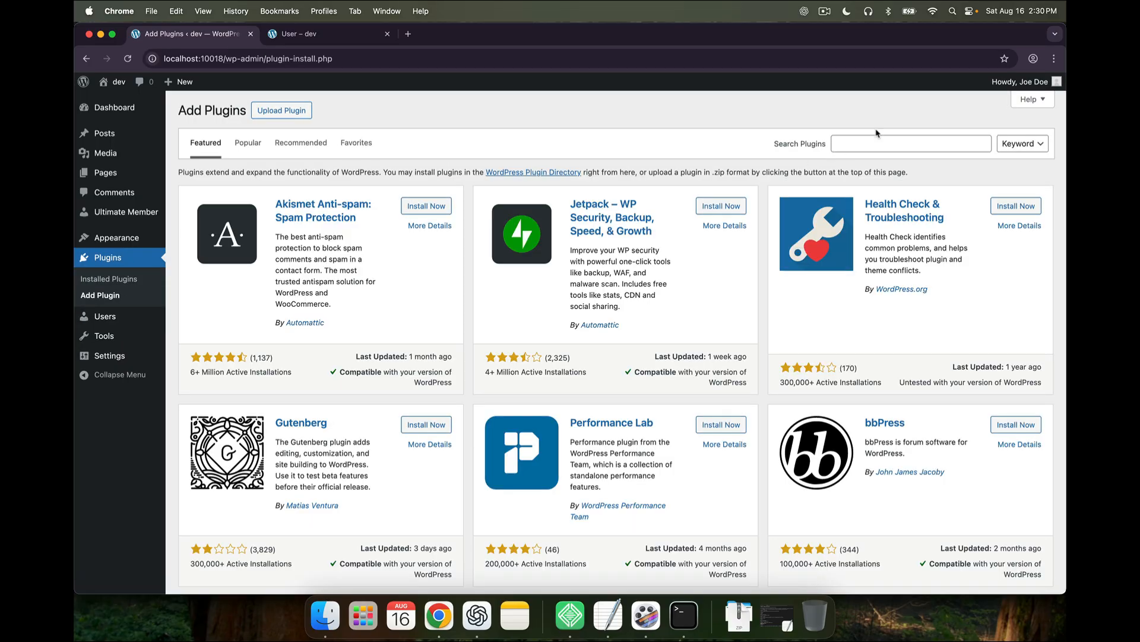
left_click(877, 136)
type("dummy users")
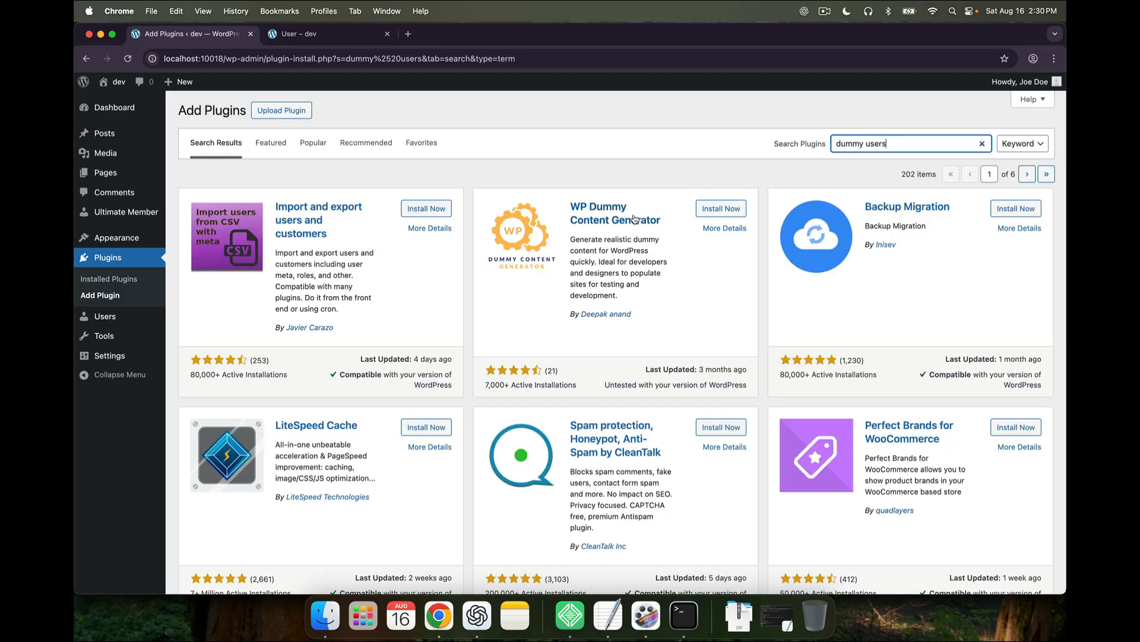
left_click(720, 208)
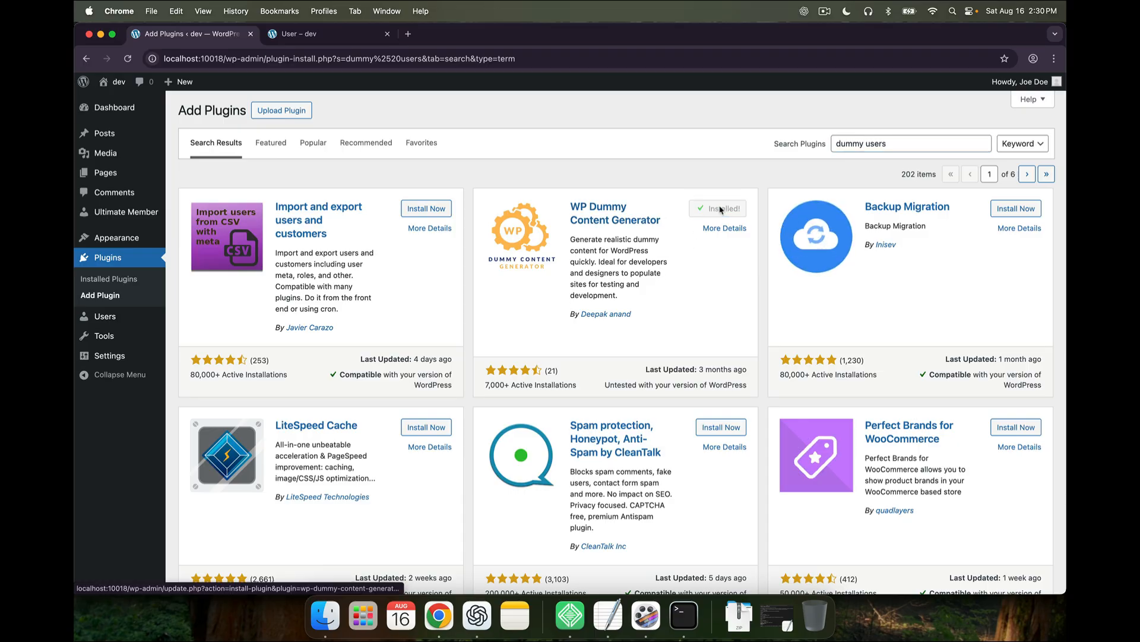
left_click(717, 211)
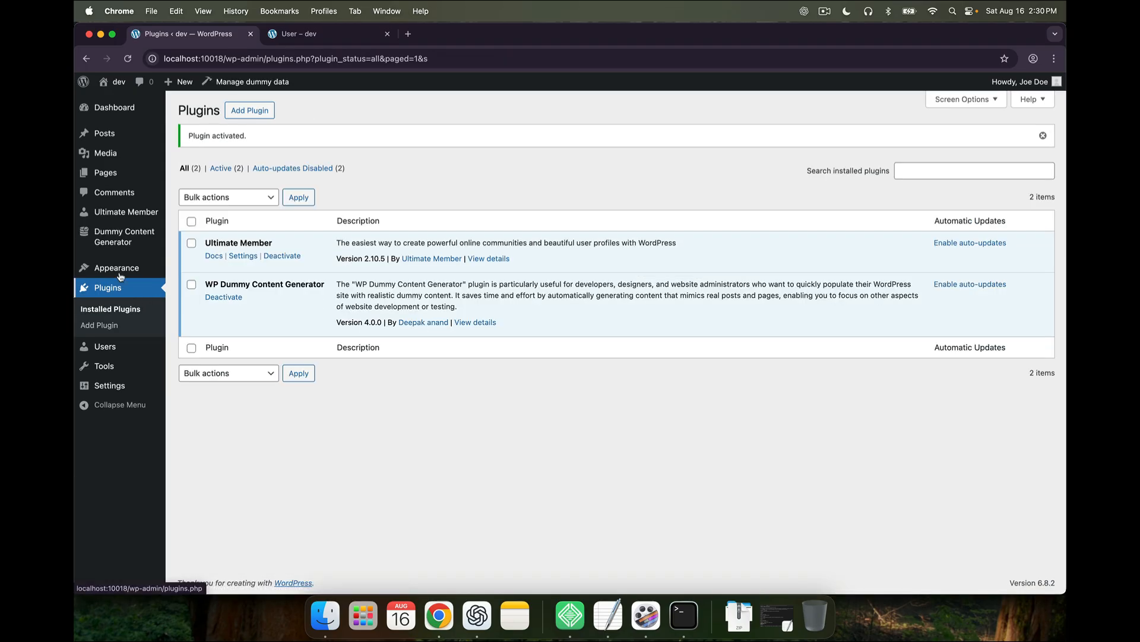
left_click(126, 236)
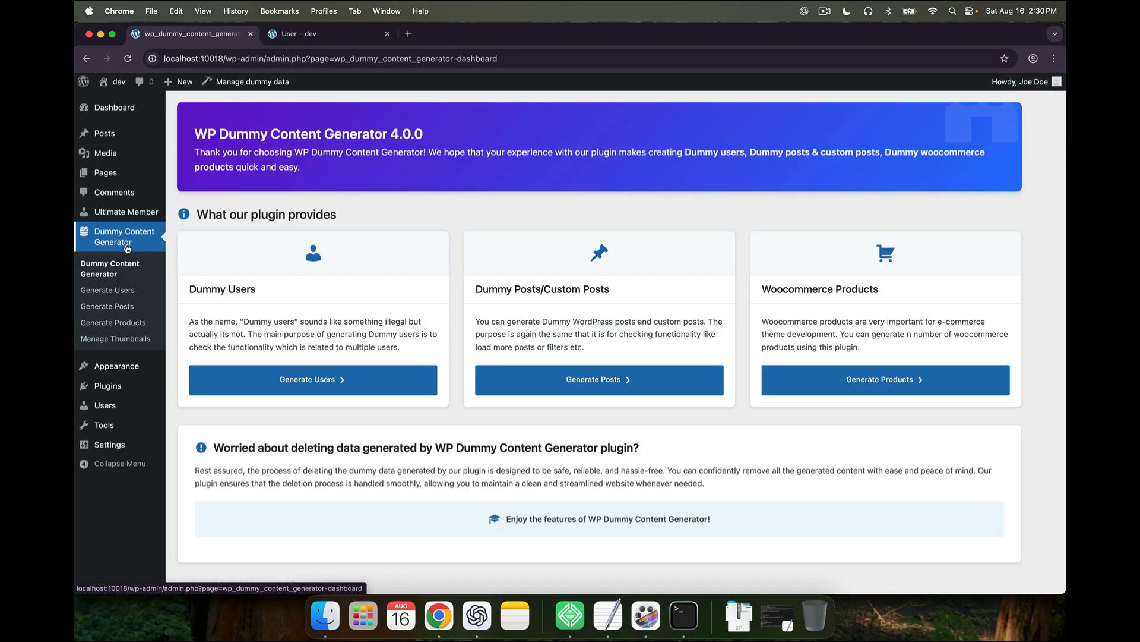
Generate 80 dummy users with bios instead of 10, then check the Users list
left_click(353, 384)
left_click(318, 217)
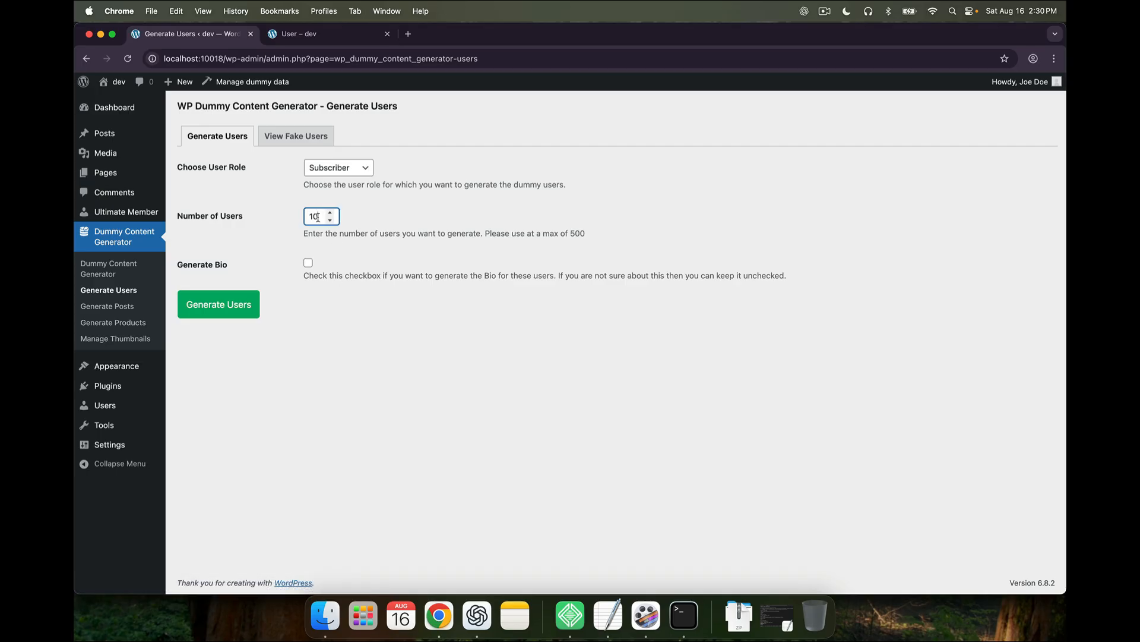
left_click_drag(318, 216, 279, 220)
type("80")
left_click(308, 263)
left_click(232, 304)
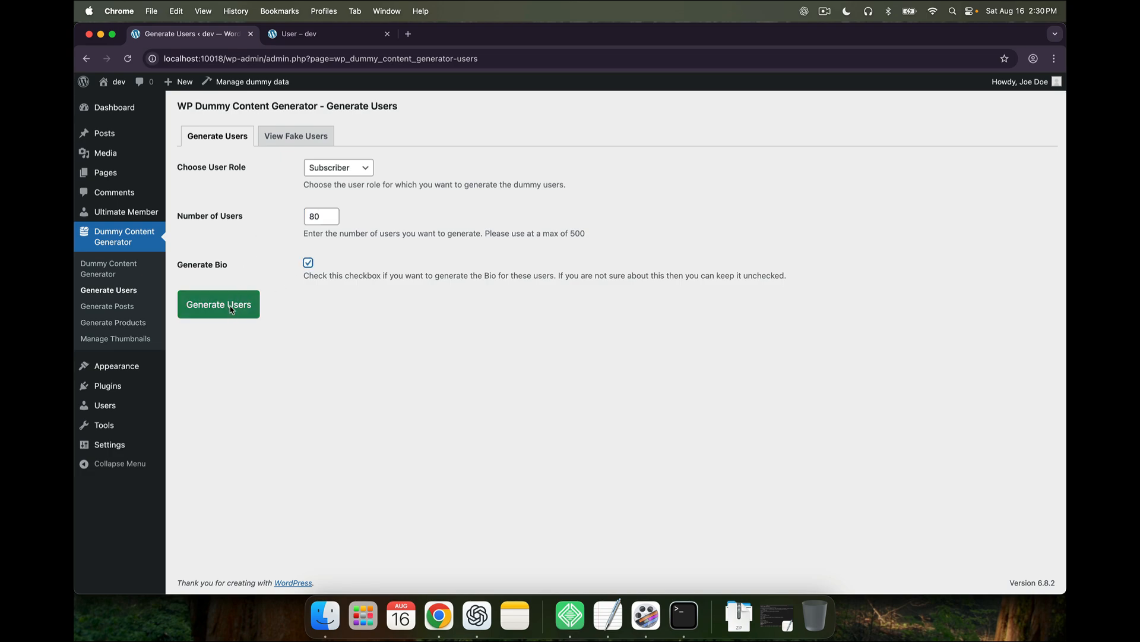
left_click(231, 307)
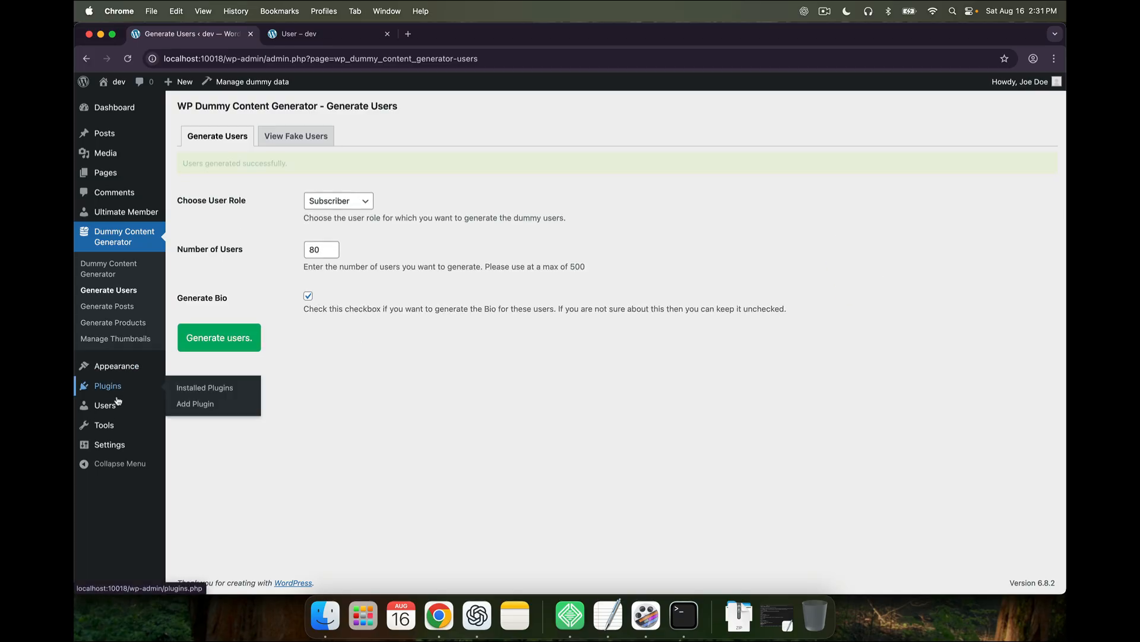
mouse_move(113, 428)
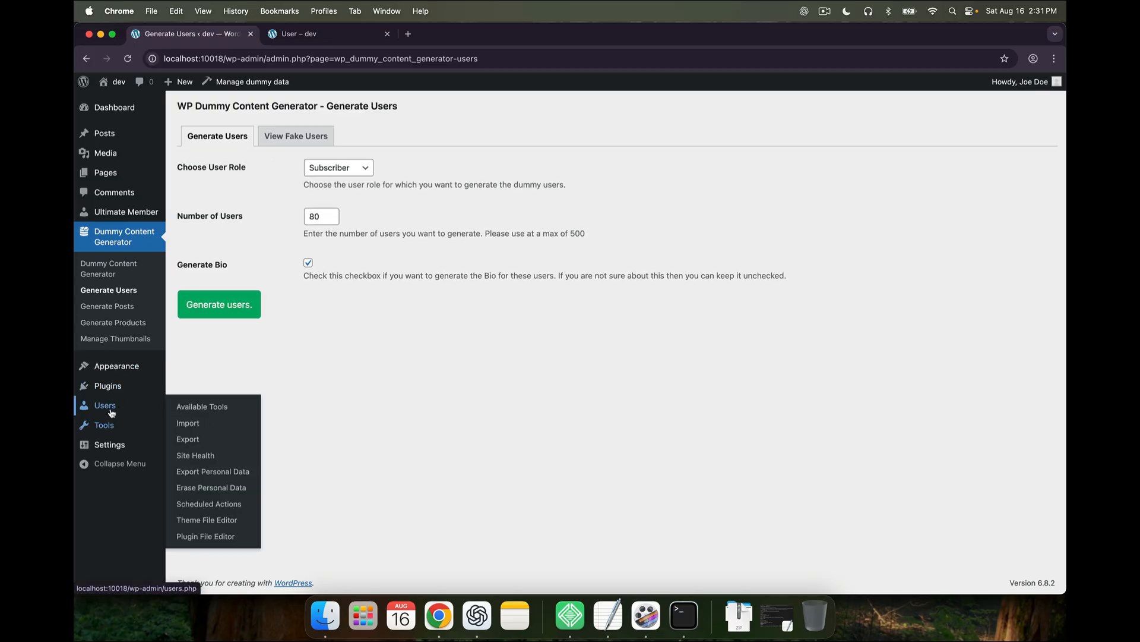
left_click(105, 406)
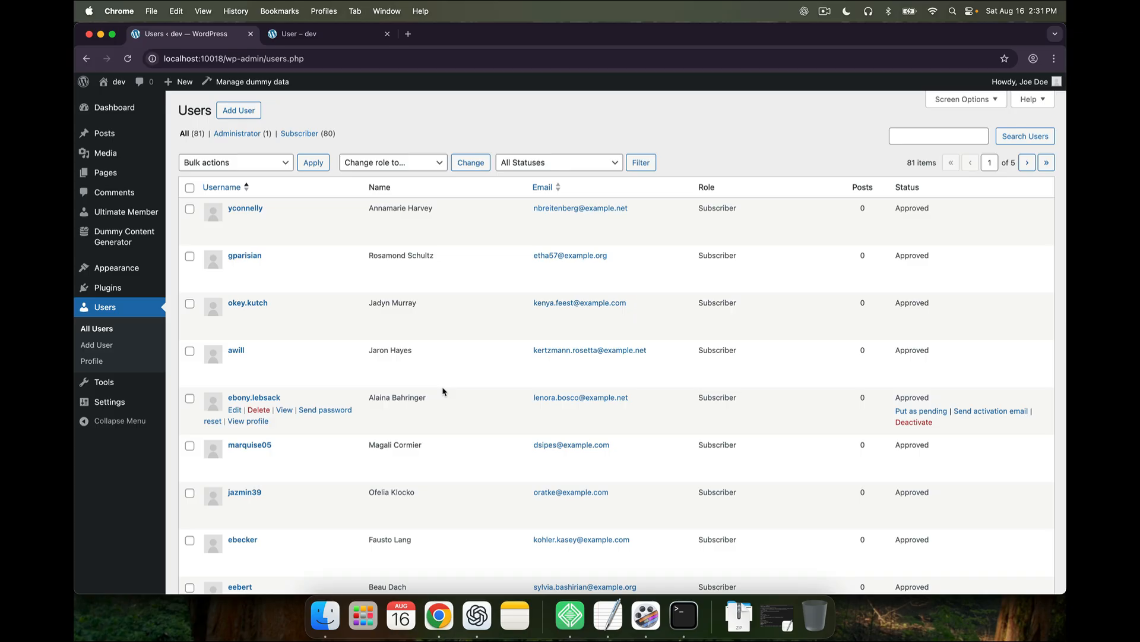
Check the public Members page, which still shows no users
mouse_move(130, 214)
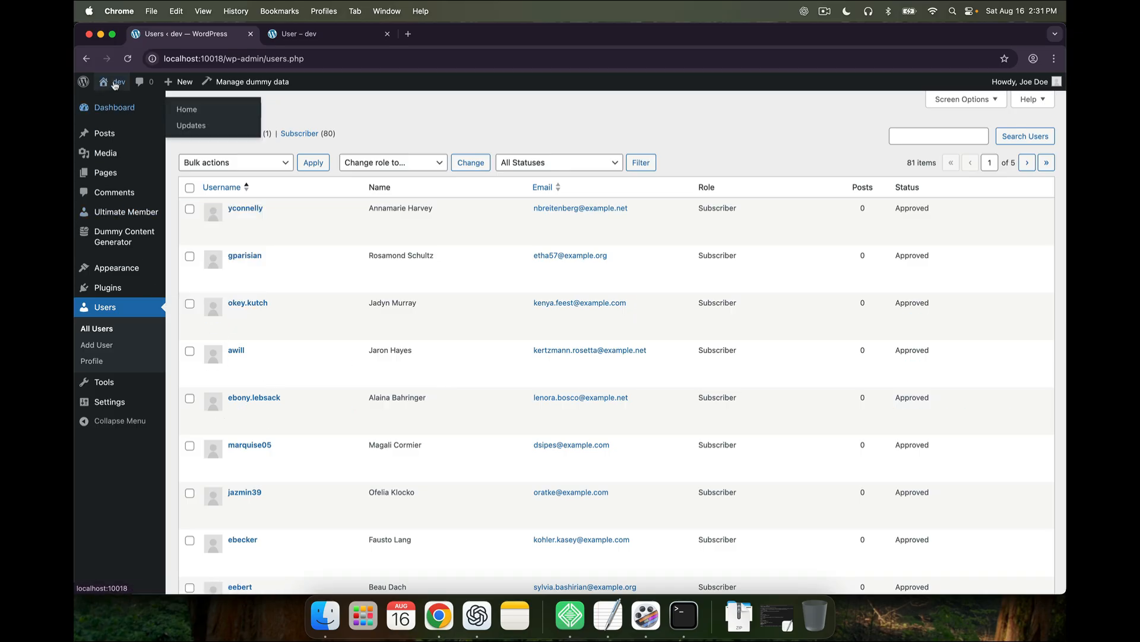
left_click(309, 34)
scroll(437, 208, "up", 5)
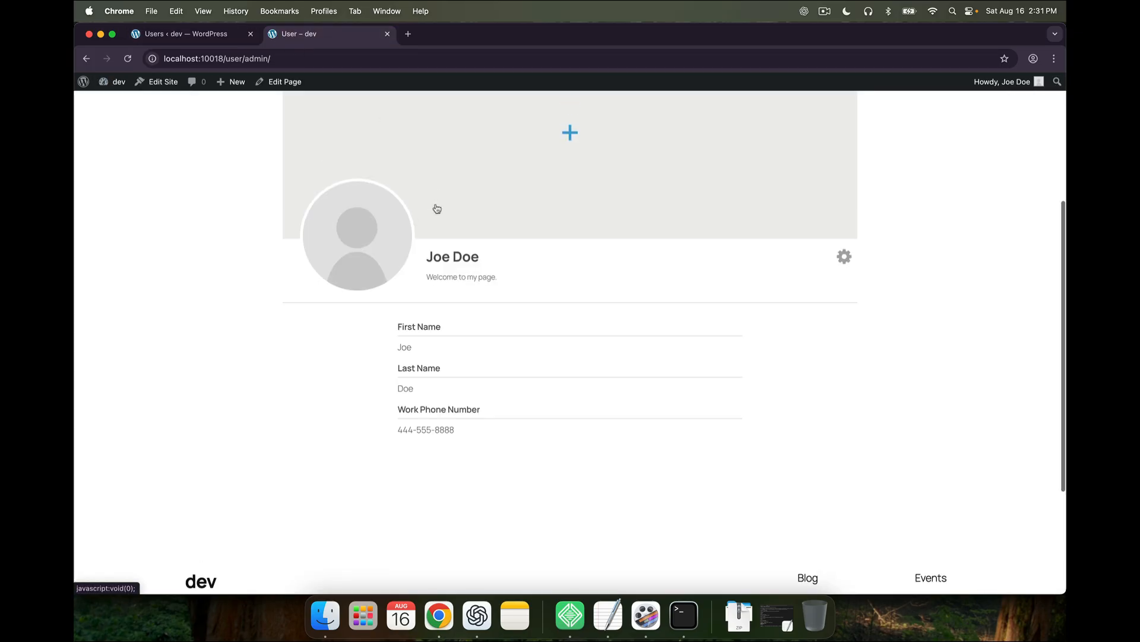
left_click(694, 113)
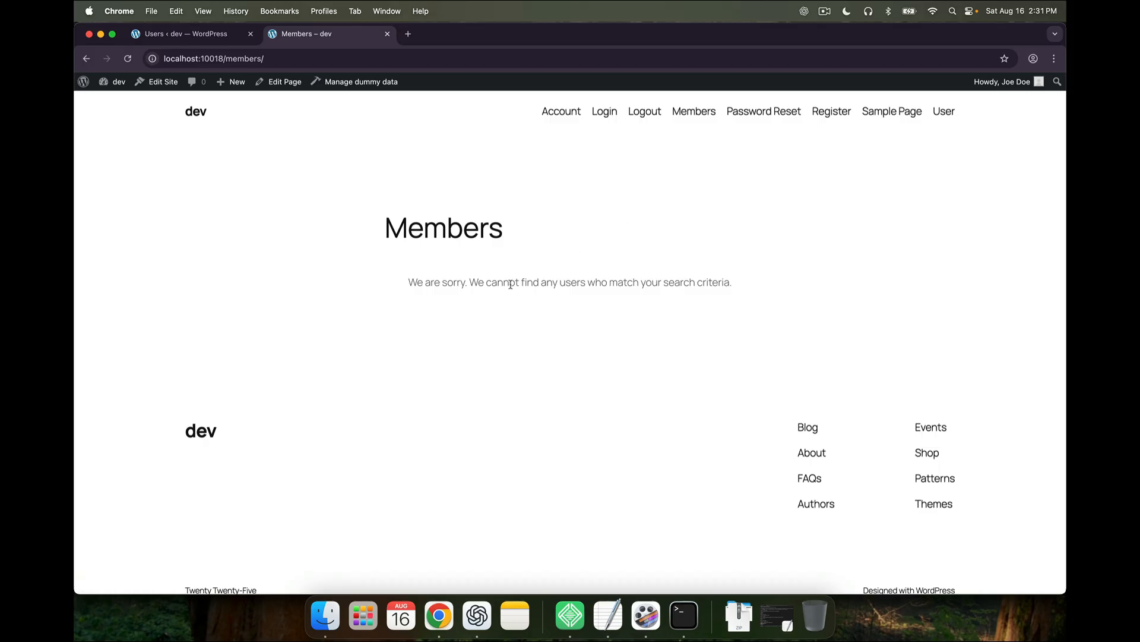
Clear the Ultimate Member cache of 81 users, recheck the Members page, and list member directories
left_click(202, 36)
left_click(139, 212)
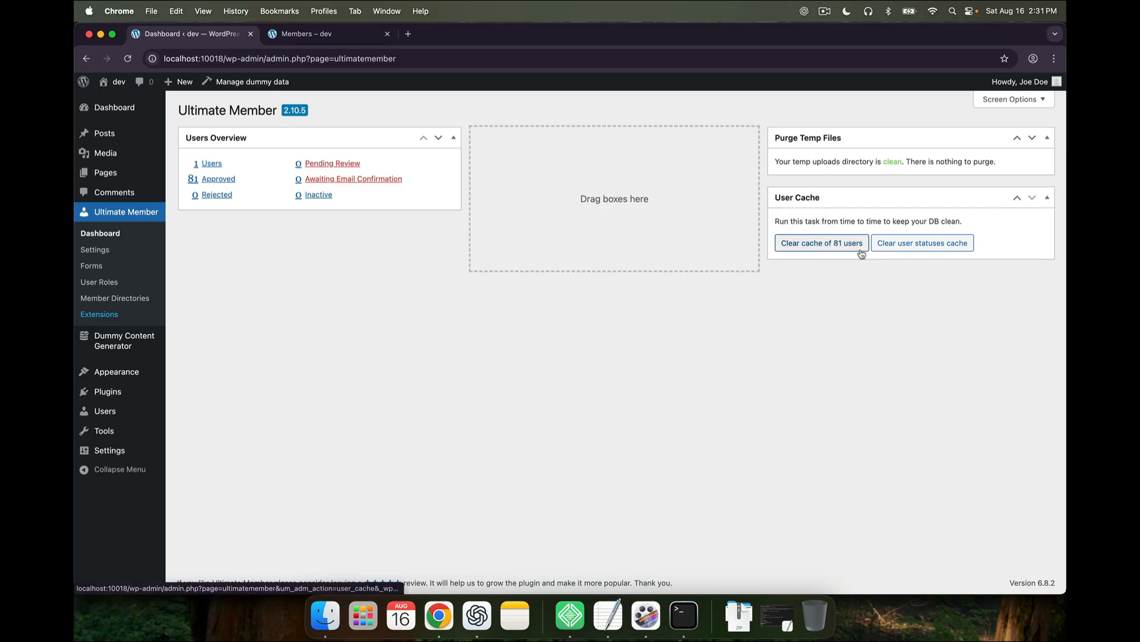
left_click(841, 251)
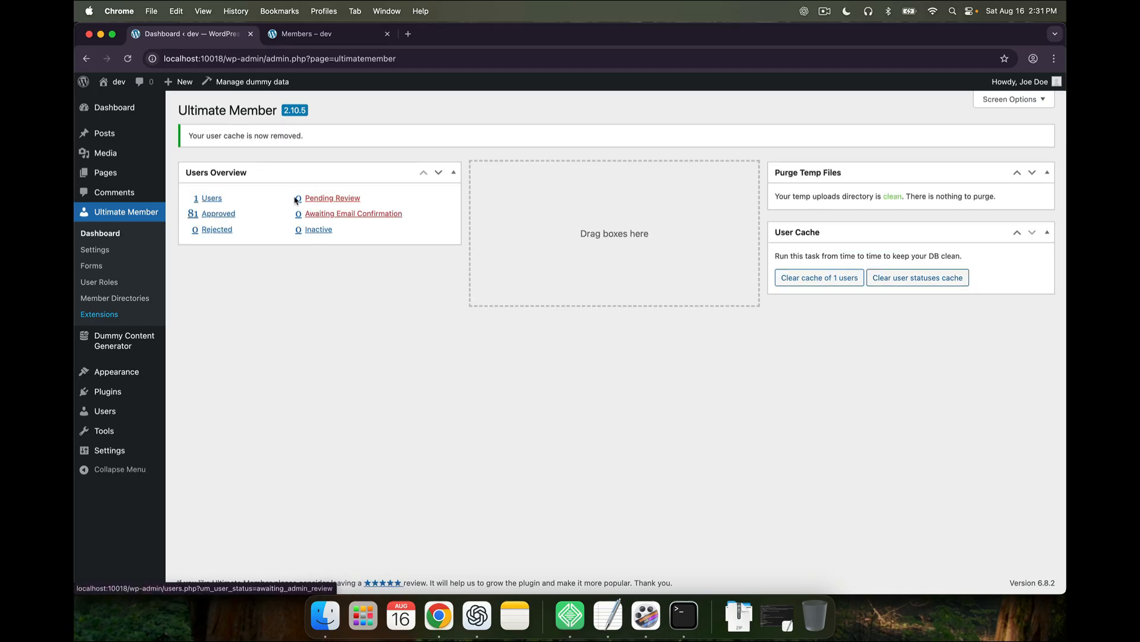
left_click(310, 37)
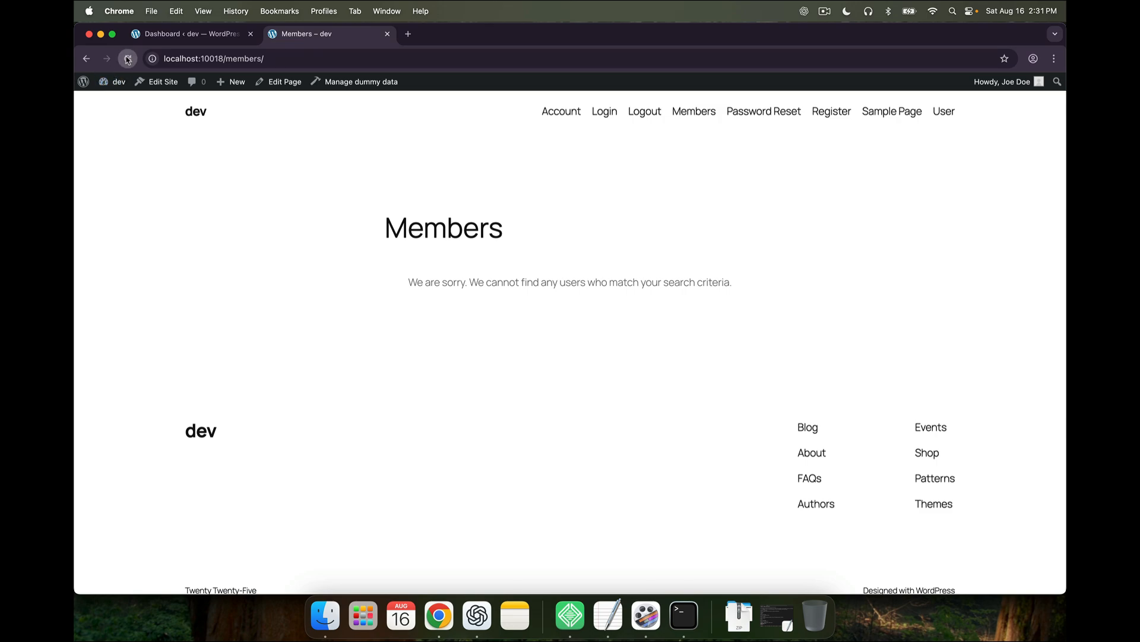
left_click(142, 34)
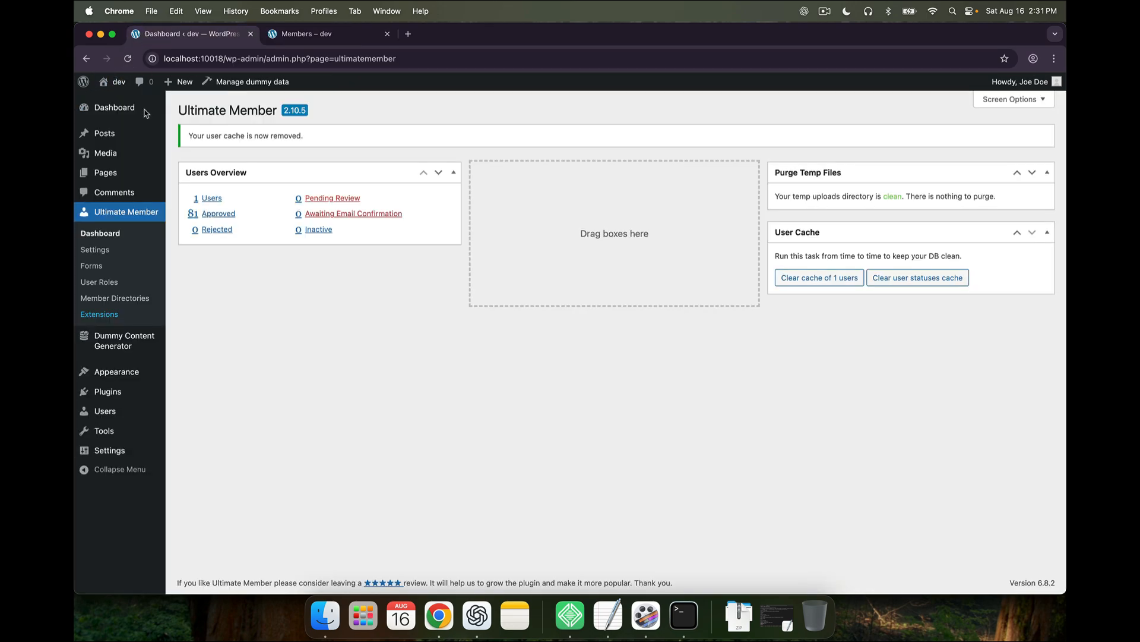
left_click(115, 297)
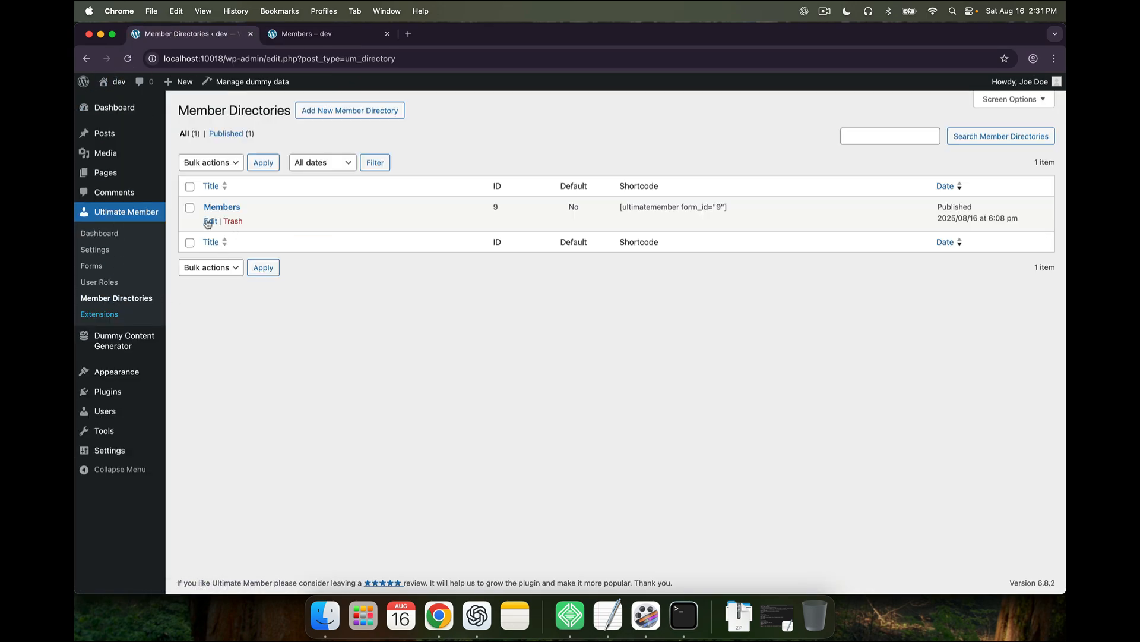
Review the Members directory's General Options, then return to the Users list of 81 accounts
left_click(209, 220)
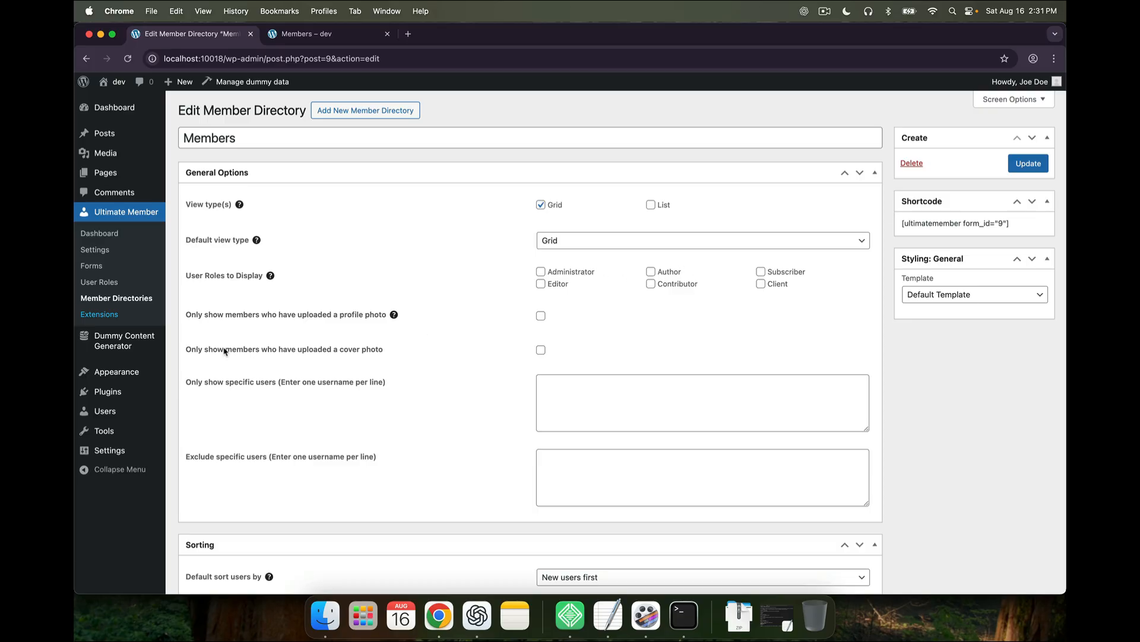
scroll(229, 368, "down", 3)
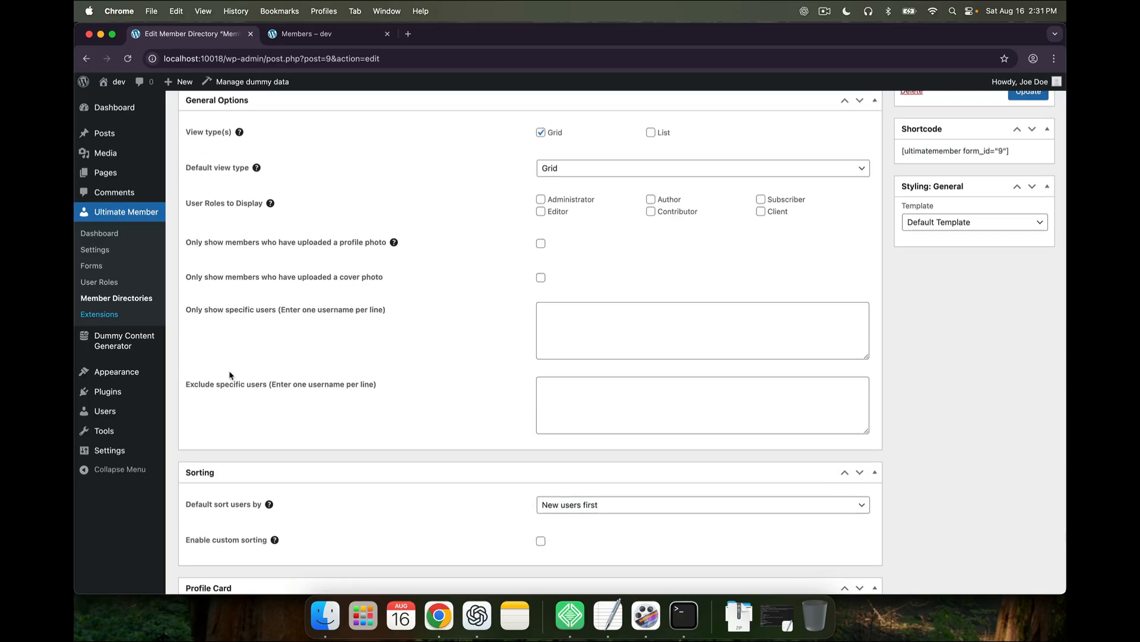
scroll(228, 376, "up", 1)
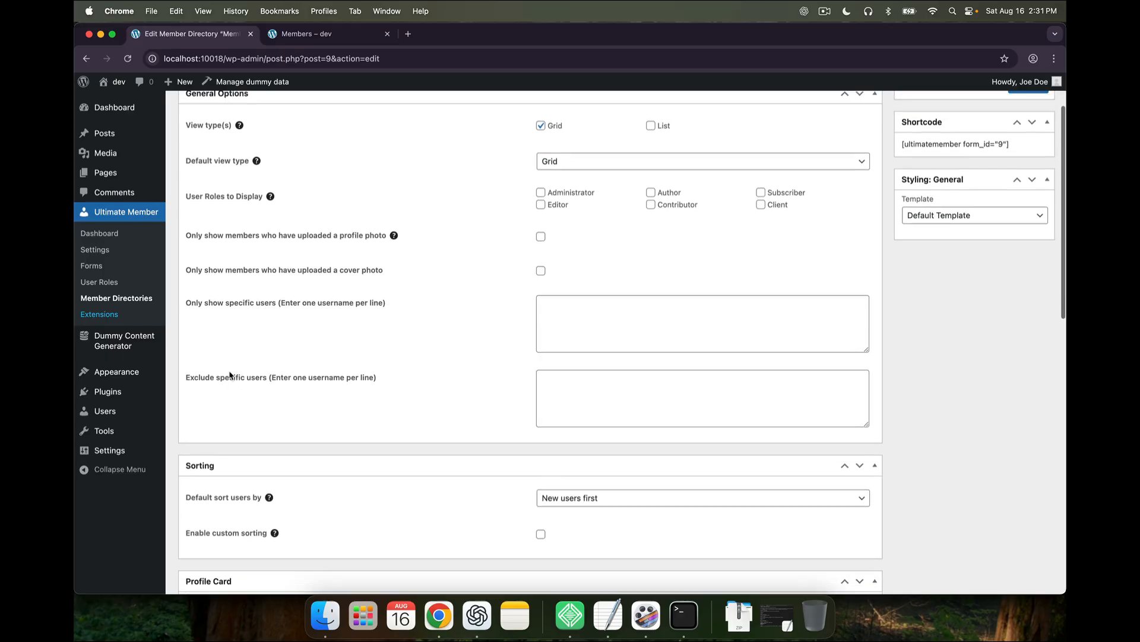
mouse_move(133, 425)
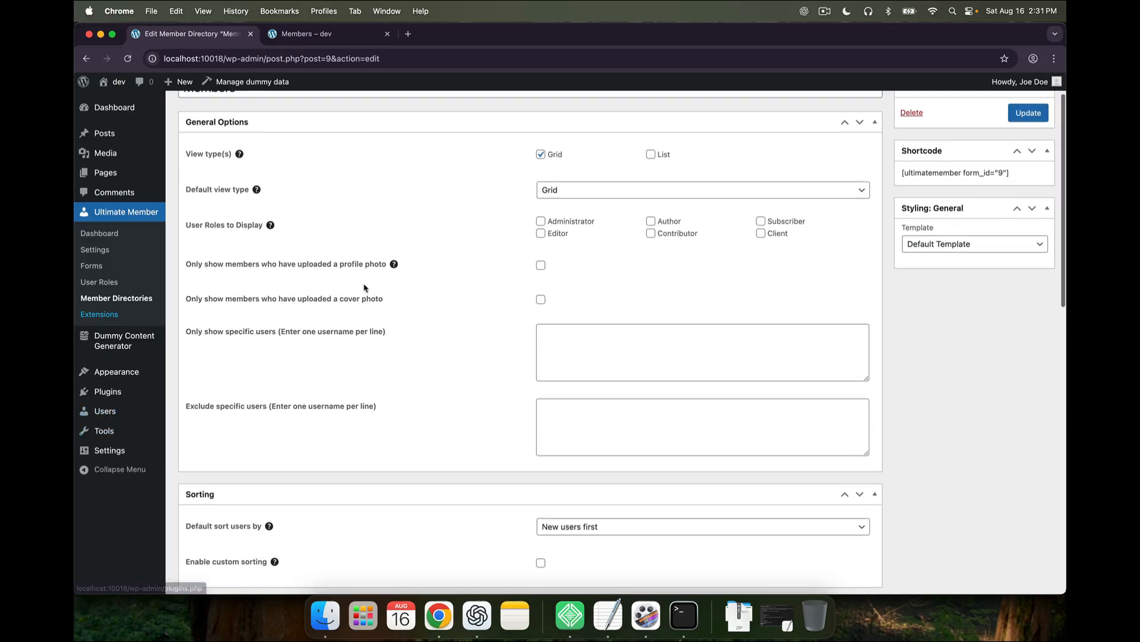
scroll(564, 287, "up", 2)
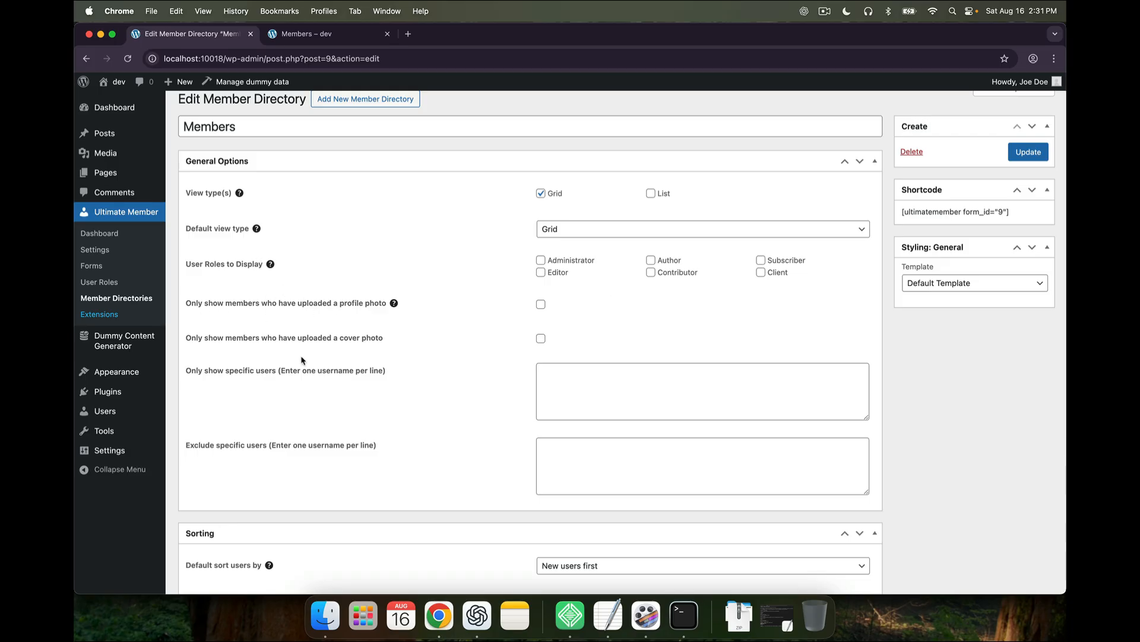
scroll(303, 360, "down", 2)
left_click(105, 411)
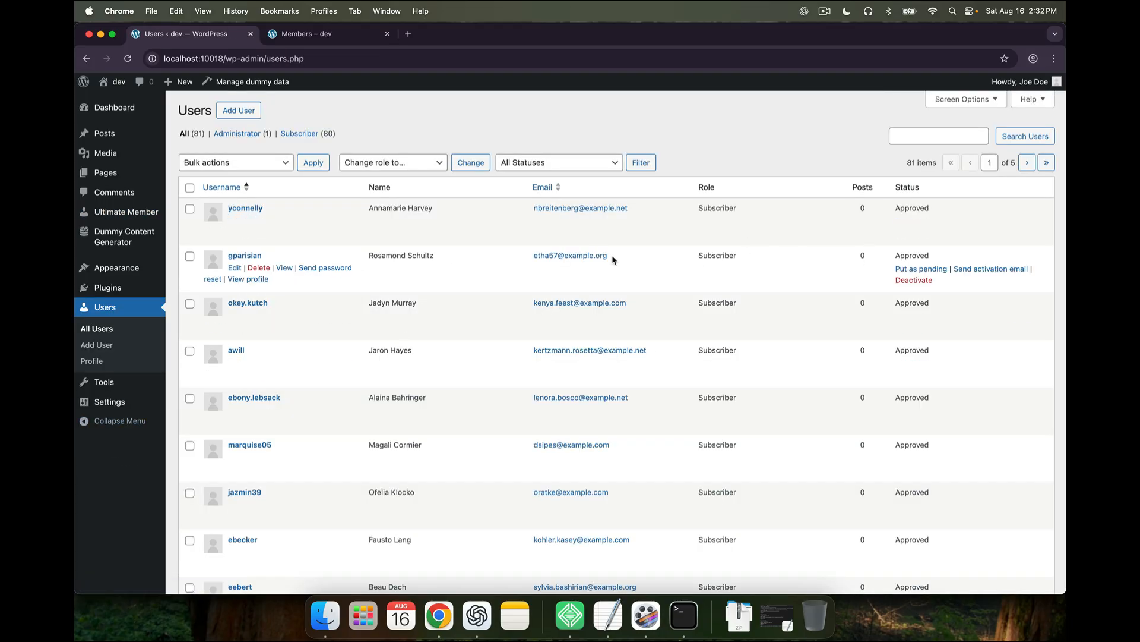
Clear the cached user statuses on the Ultimate Member dashboard and check the Members page
mouse_move(131, 215)
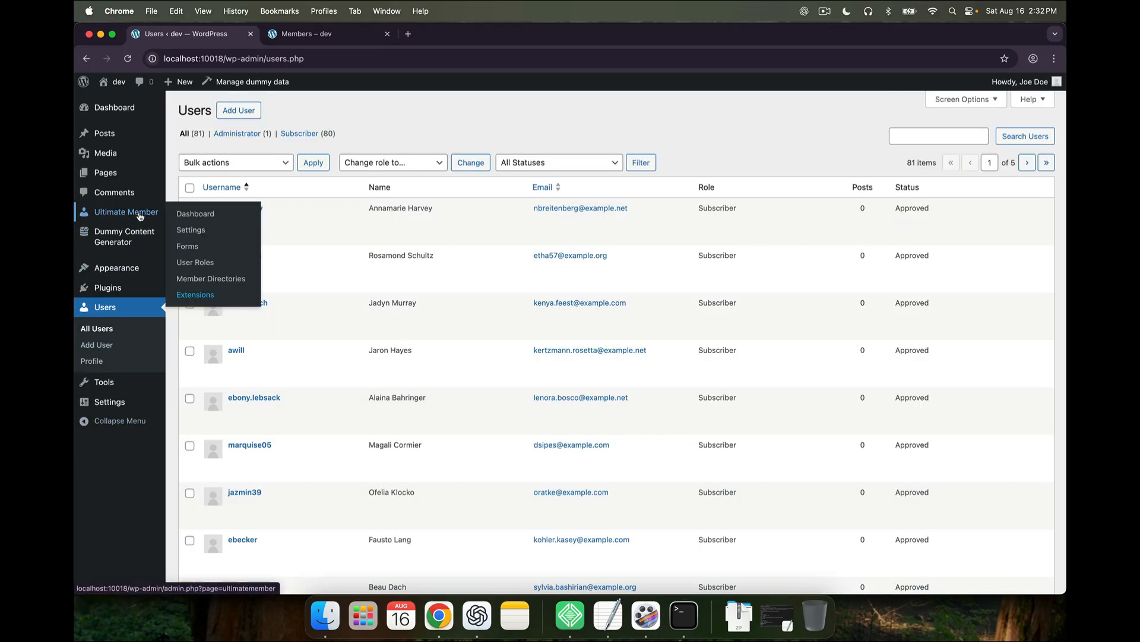
left_click(187, 215)
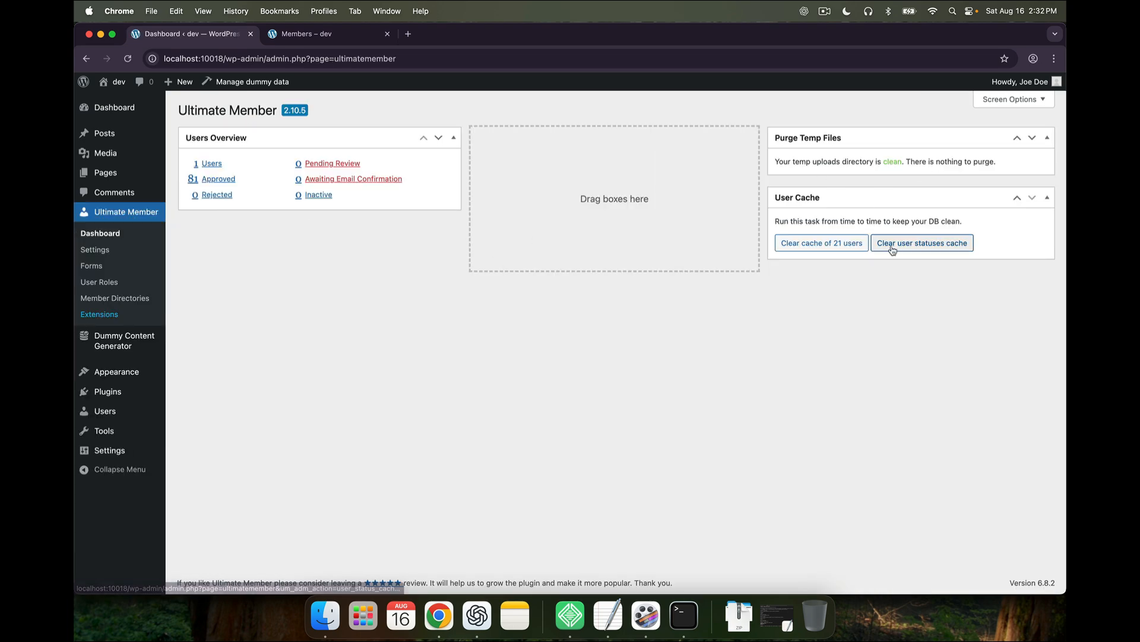
left_click(892, 250)
left_click(308, 34)
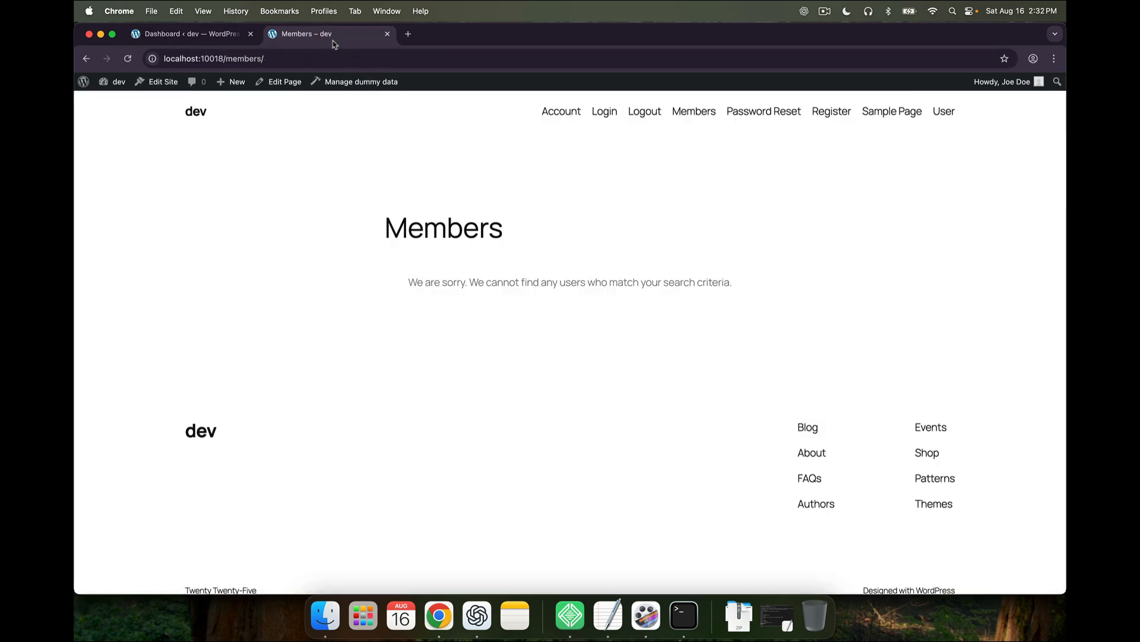
left_click(178, 34)
Clear the cached user data again, reload the Members page, and open the Members directory for editing
left_click(783, 278)
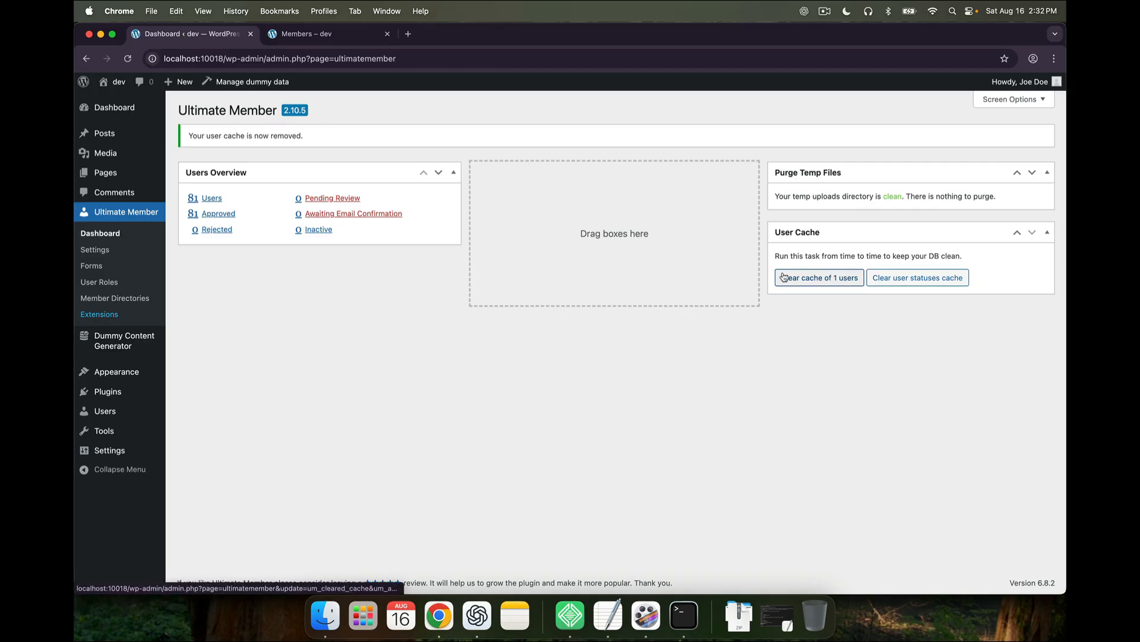
left_click(309, 34)
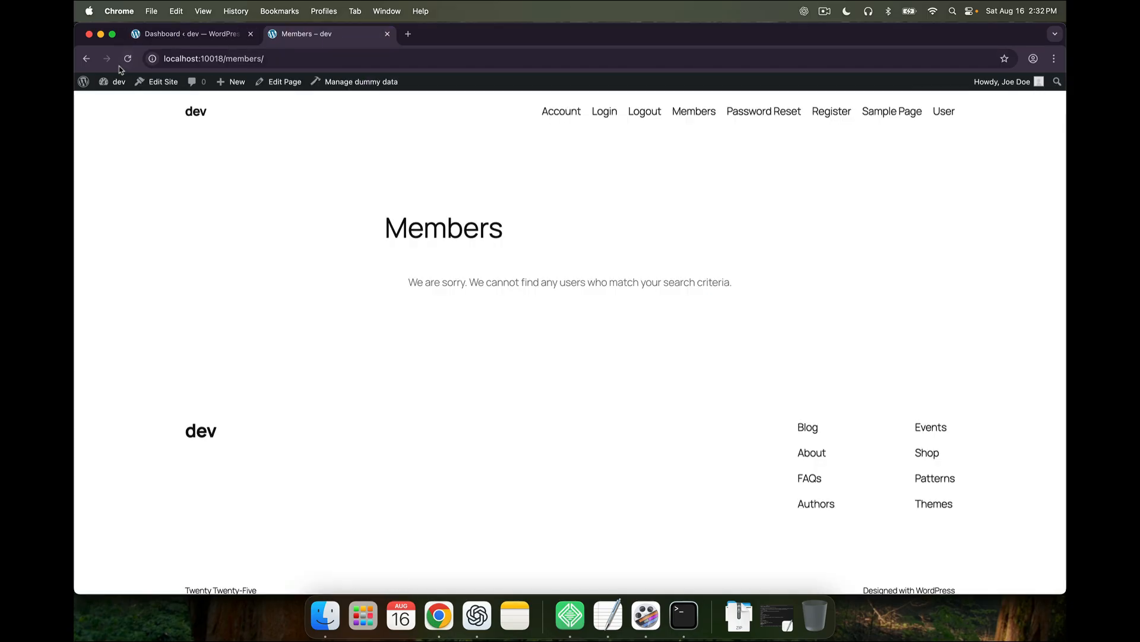
left_click(128, 59)
left_click(160, 37)
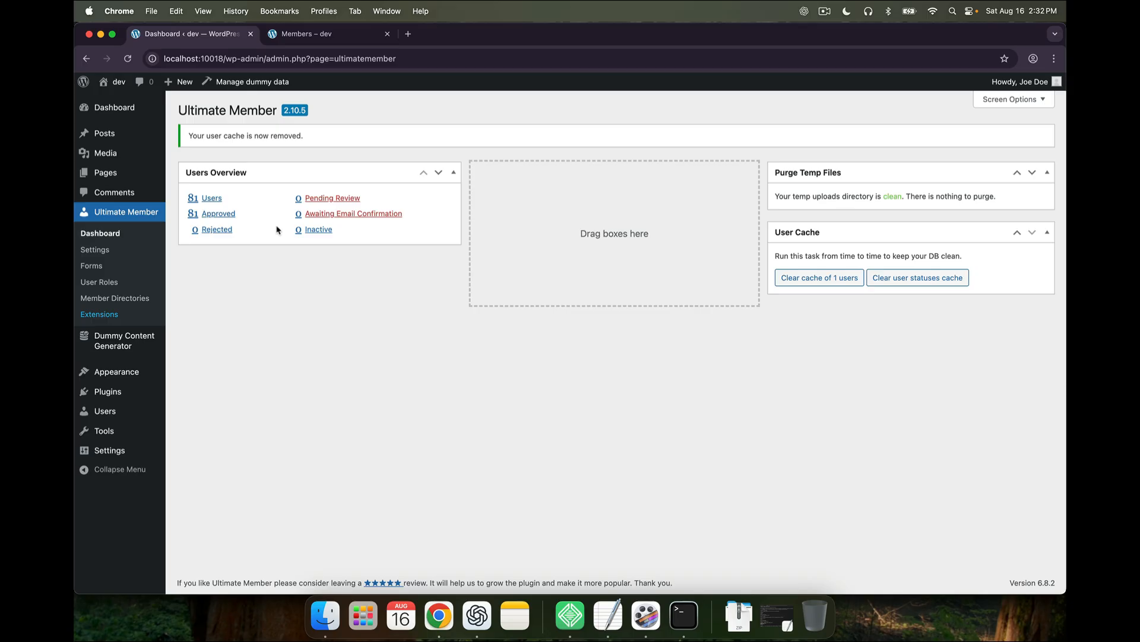
left_click(115, 297)
left_click(222, 207)
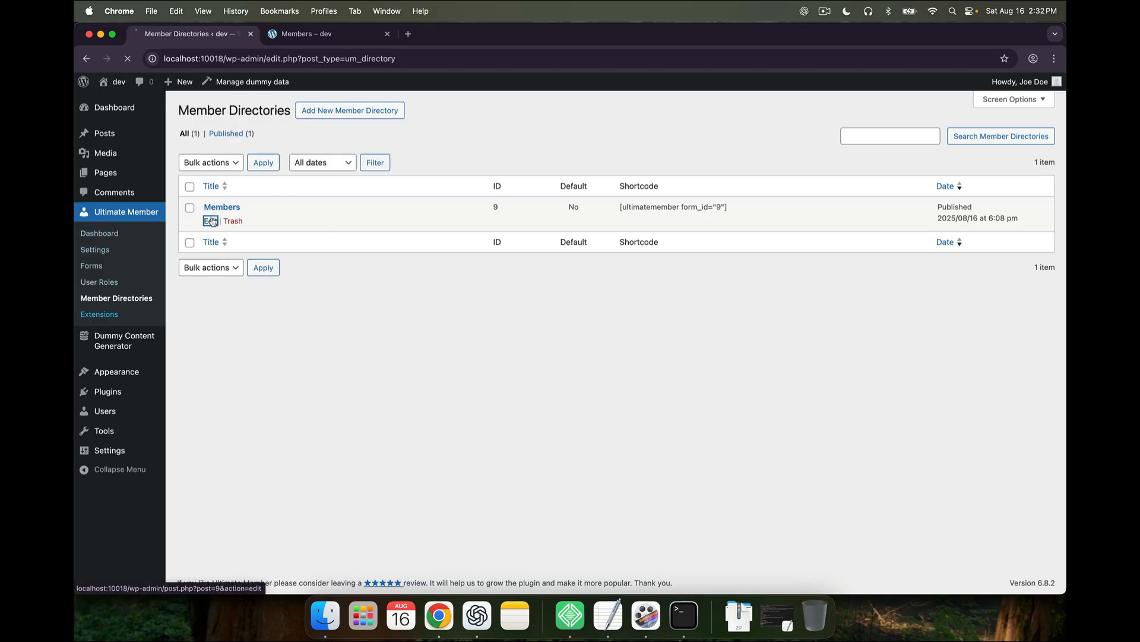
Update the Members directory and reload the public Members page
left_click(1029, 163)
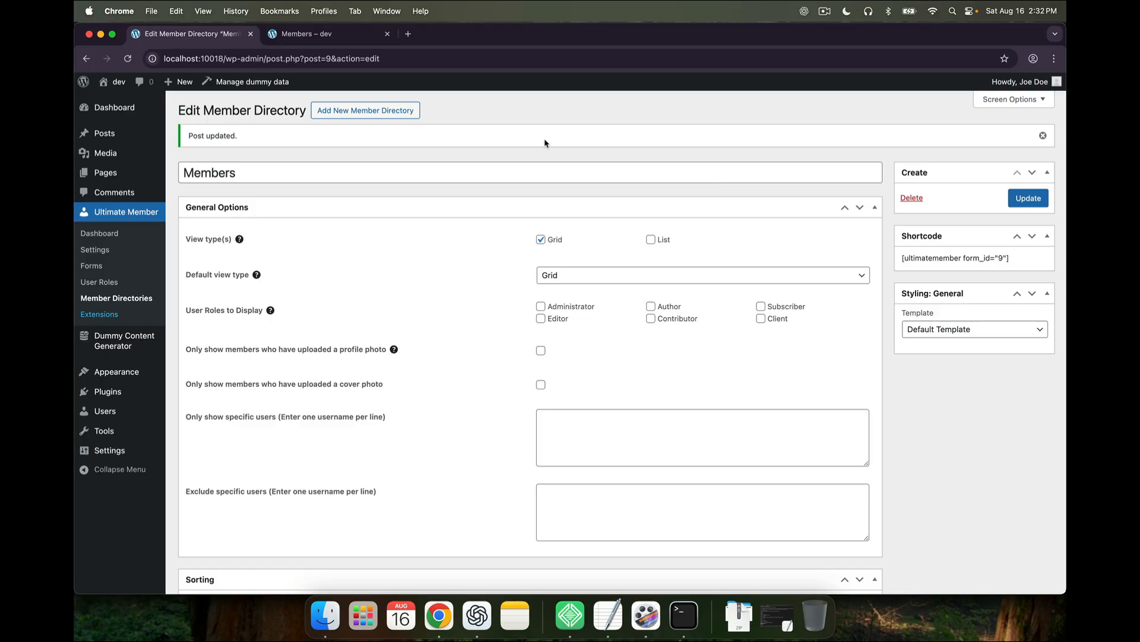
left_click(309, 34)
left_click(128, 58)
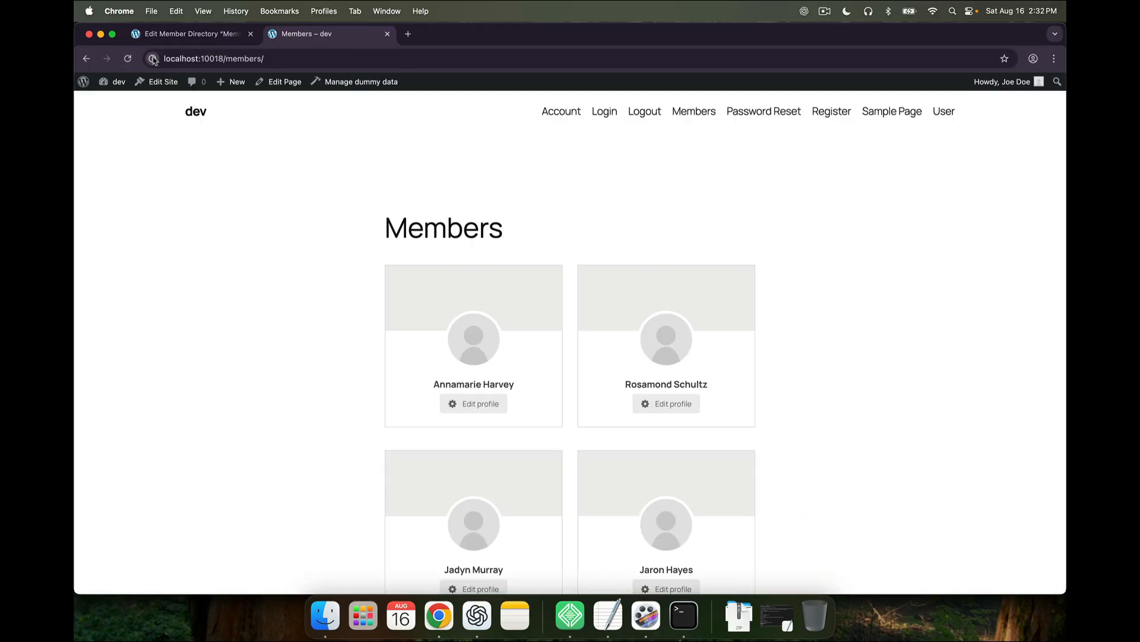
left_click(185, 37)
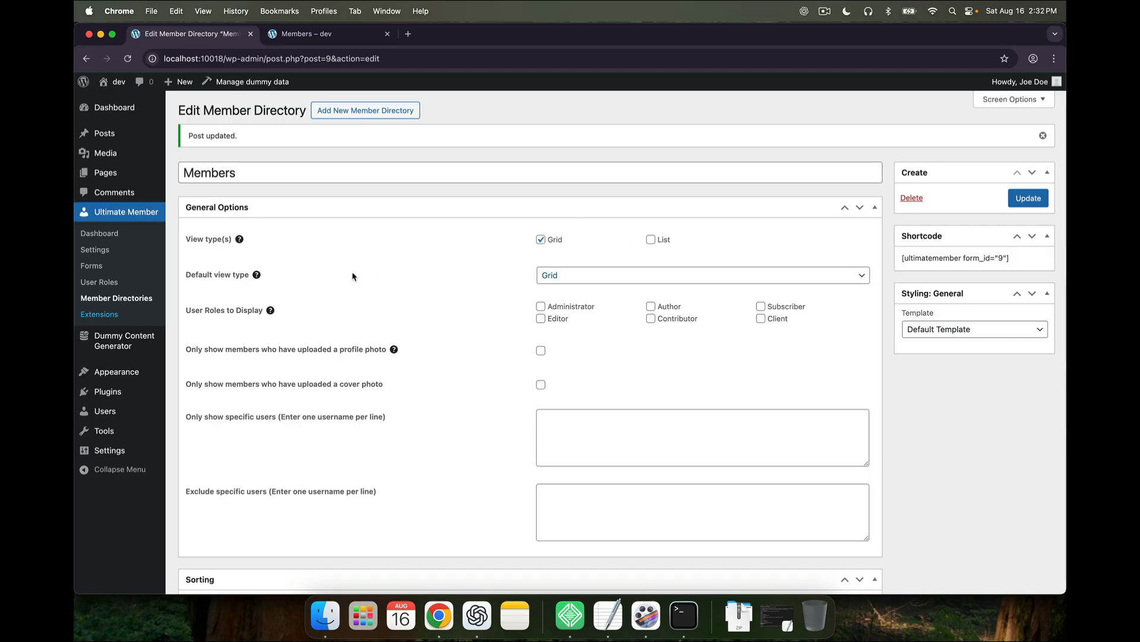
Scroll through the grid of member cards on the public Members page
left_click(328, 35)
scroll(410, 285, "down", 3)
scroll(416, 339, "up", 2)
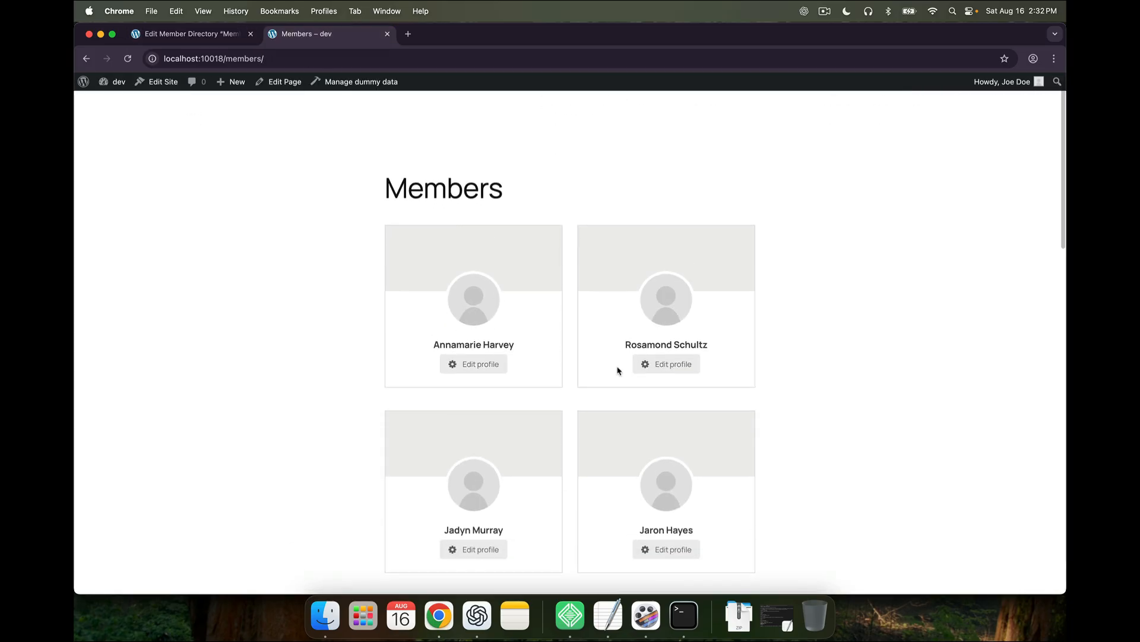
scroll(584, 495, "down", 2)
scroll(584, 494, "up", 3)
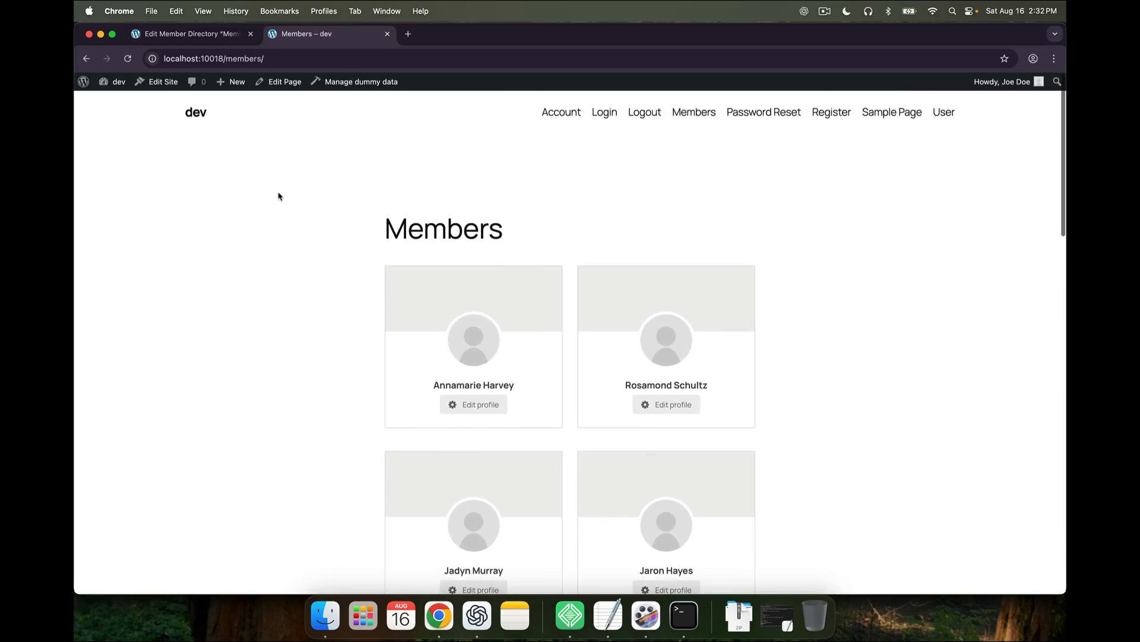
left_click(190, 34)
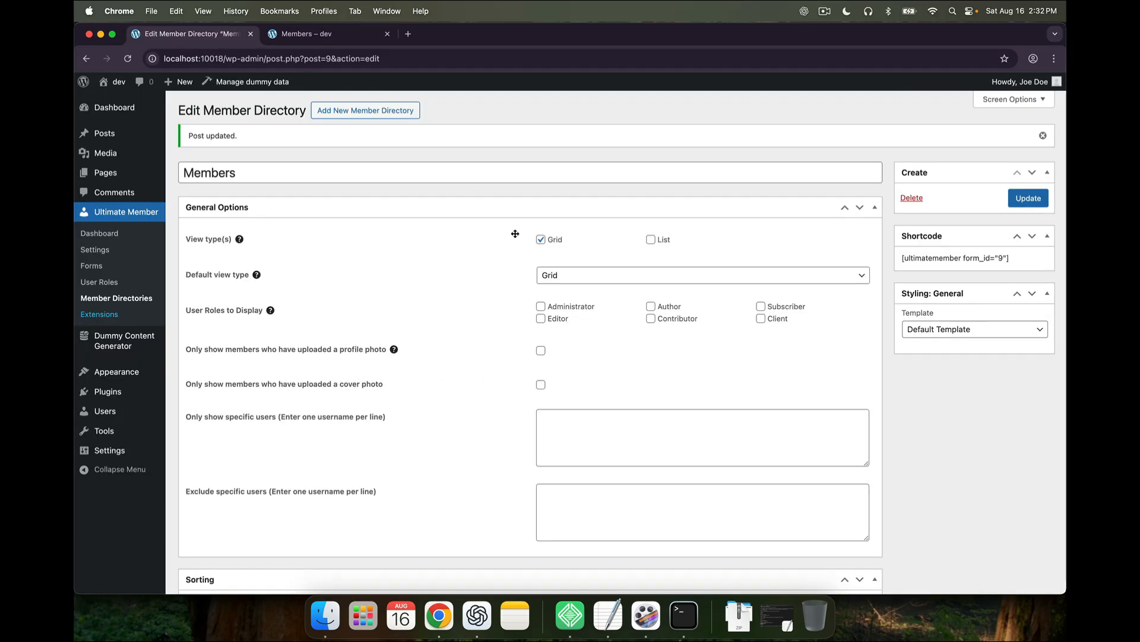
Enable List view for the directory and test the grid/list toggle on the Members page
left_click(652, 241)
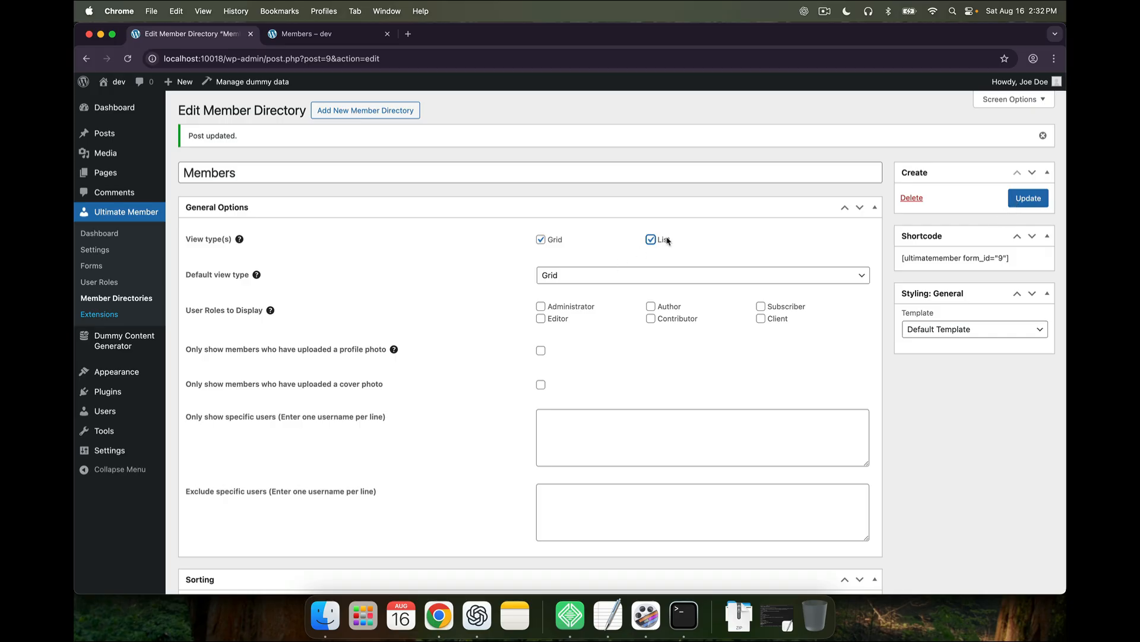
left_click(1028, 198)
left_click(315, 34)
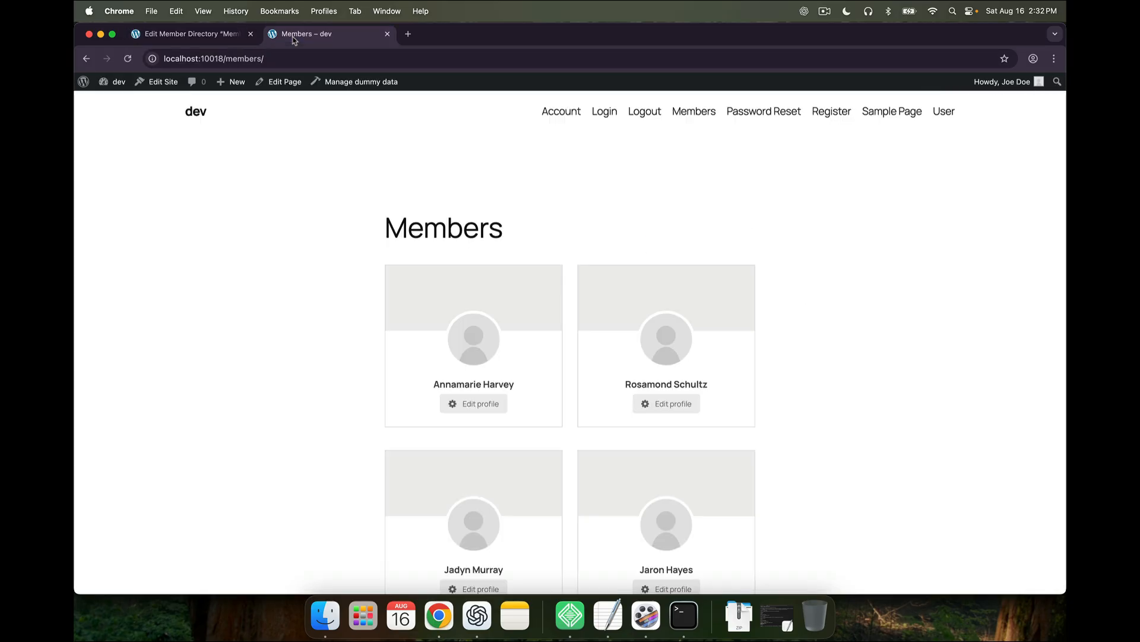
left_click(125, 62)
scroll(351, 244, "down", 1)
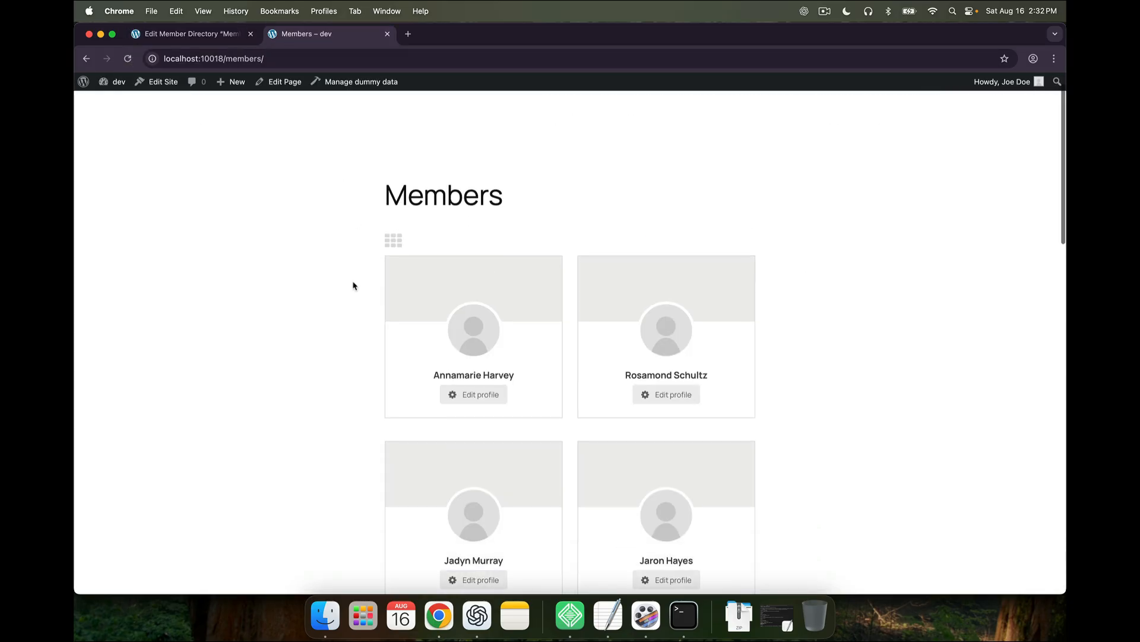
left_click(398, 248)
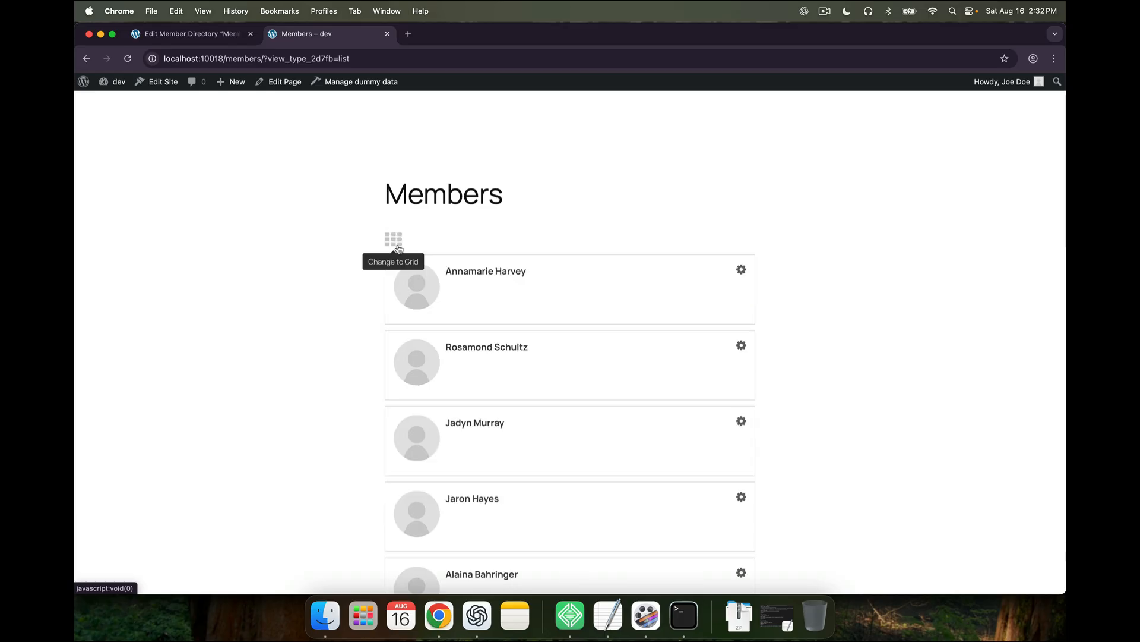
left_click(393, 251)
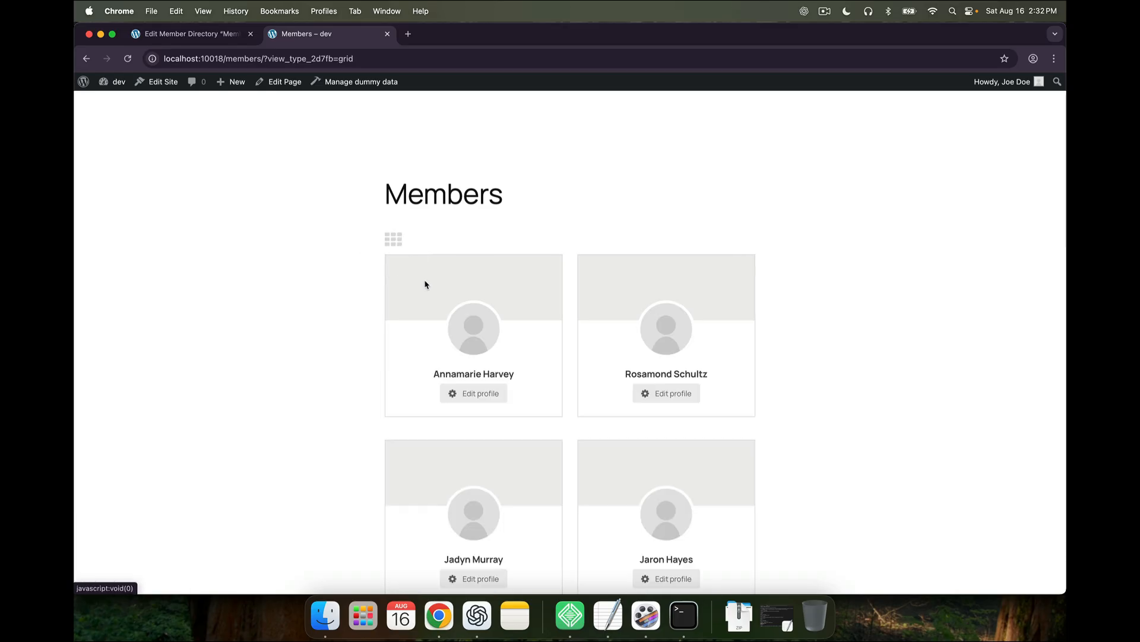
left_click(200, 36)
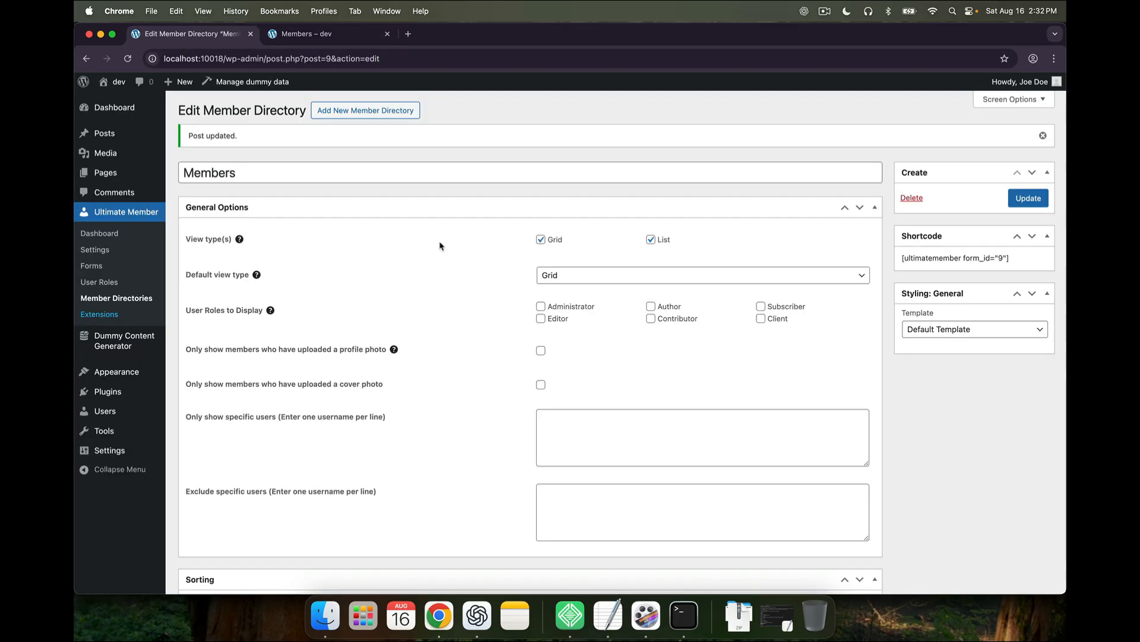
Turn off Grid view, save, and view the members shown as a list
scroll(497, 277, "down", 1)
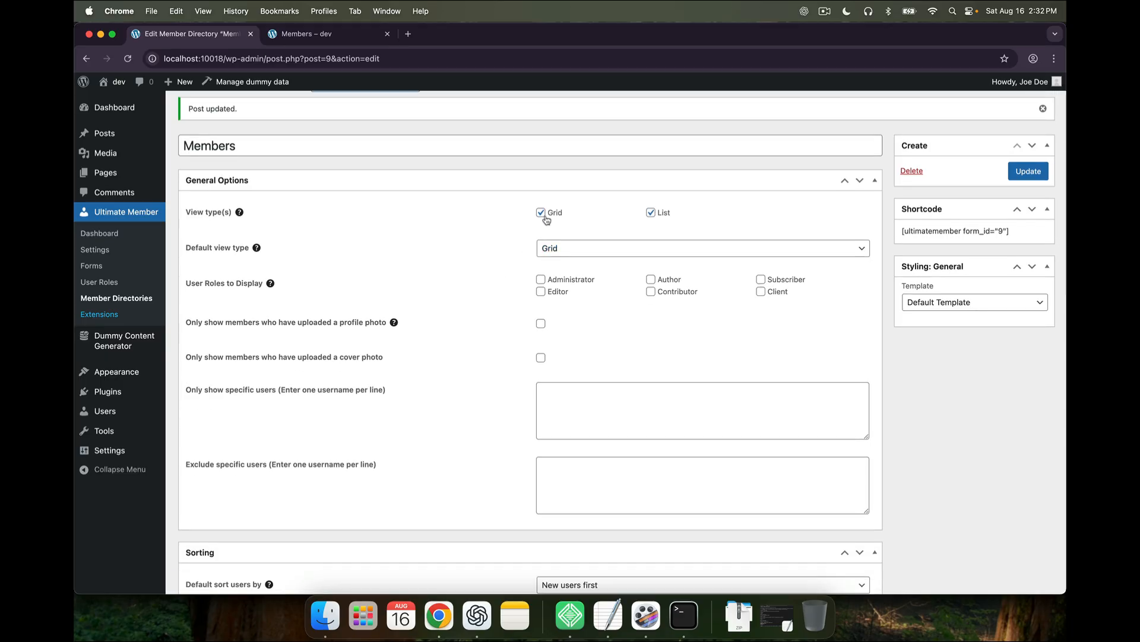
left_click(542, 215)
left_click(1021, 173)
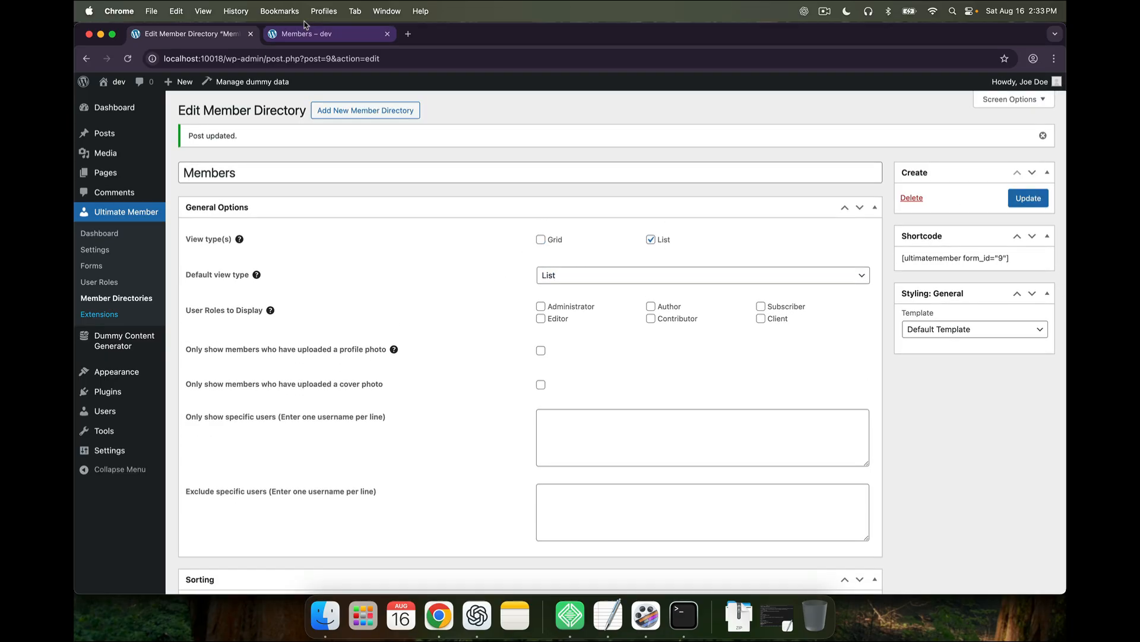
left_click(303, 34)
left_click(127, 58)
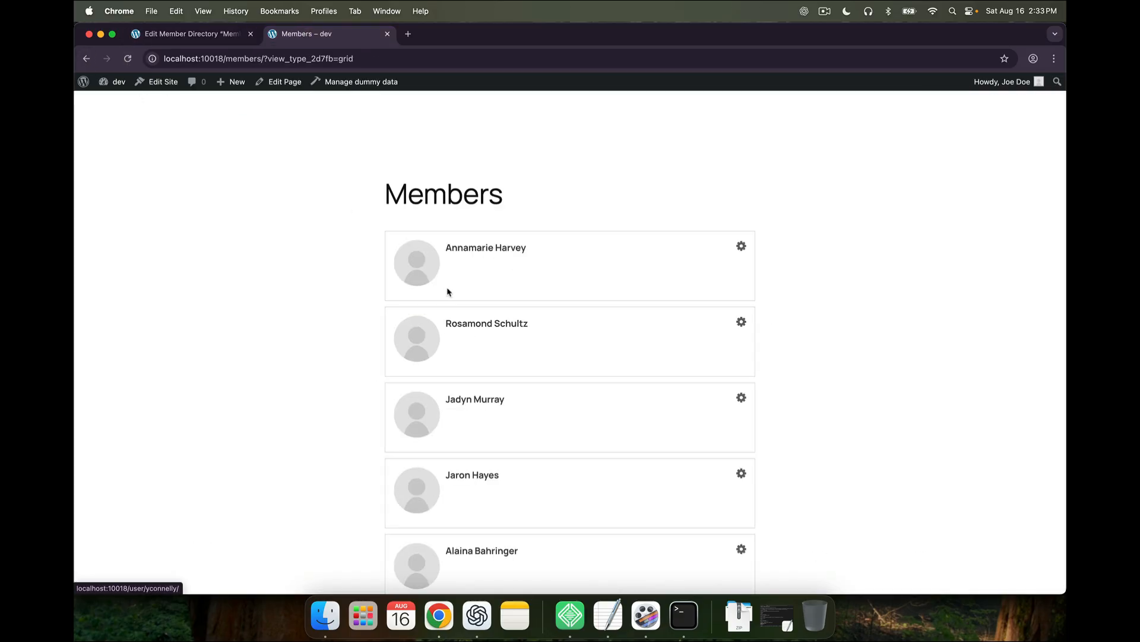
left_click(210, 38)
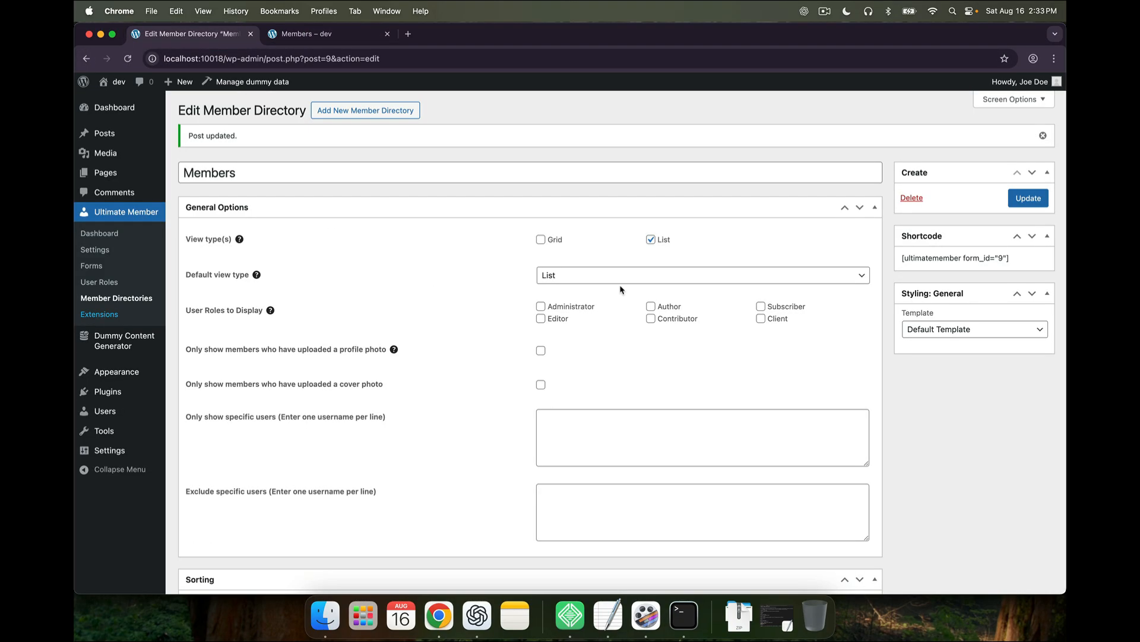
Re-enable Grid view and turn off List view, leaving Grid only
left_click(541, 240)
left_click(651, 240)
scroll(531, 325, "down", 1)
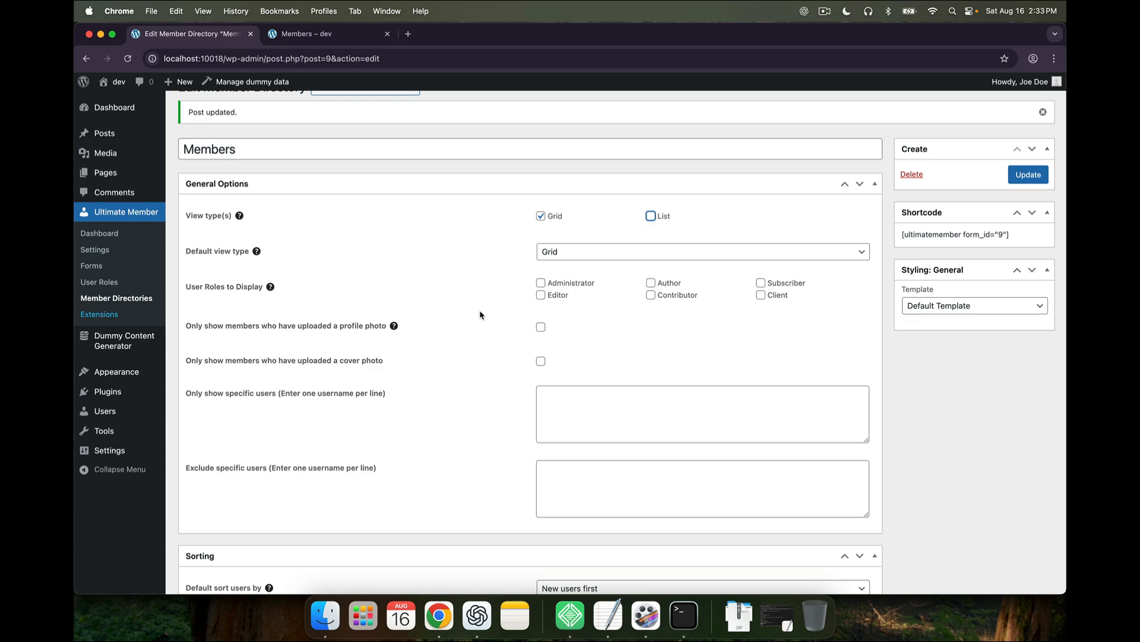
Limit the directory to the Subscriber role and start the 'Only show specific users' list
left_click(410, 291)
scroll(242, 291, "down", 1)
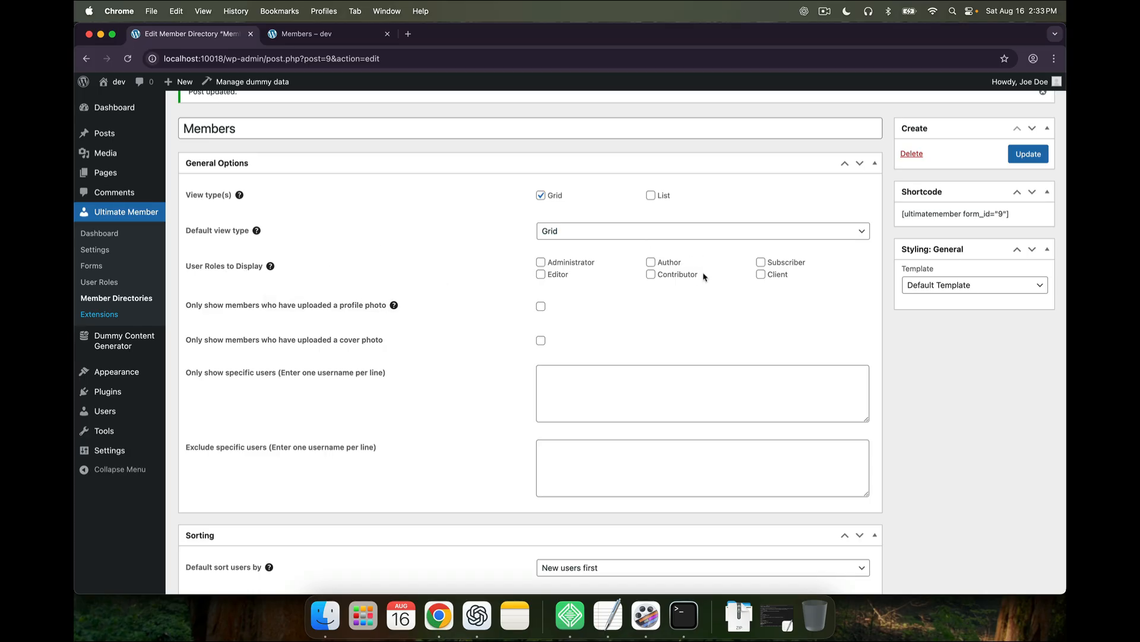
left_click(761, 261)
scroll(508, 369, "down", 1)
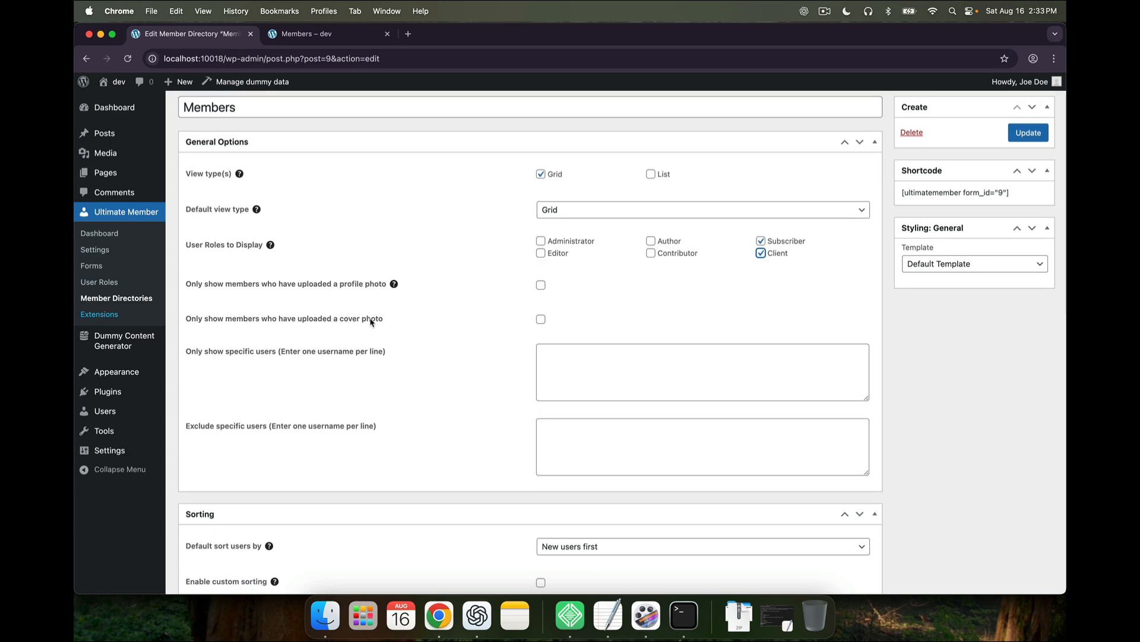
left_click(594, 356)
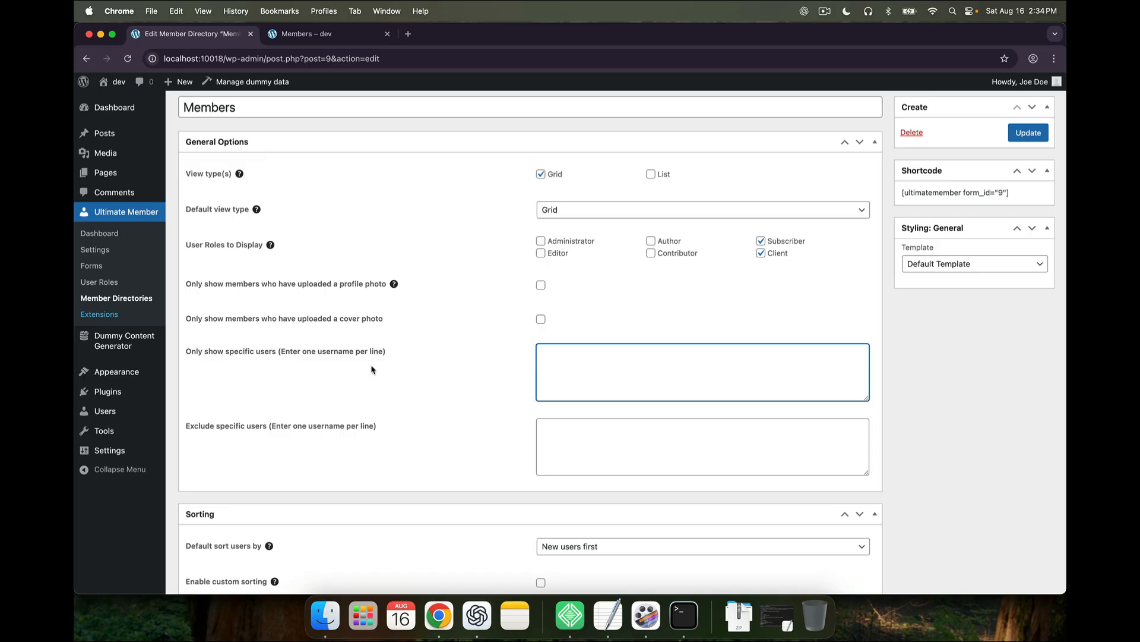
Copy a member's username from their profile address into the specific-users box, then delete it
left_click(336, 34)
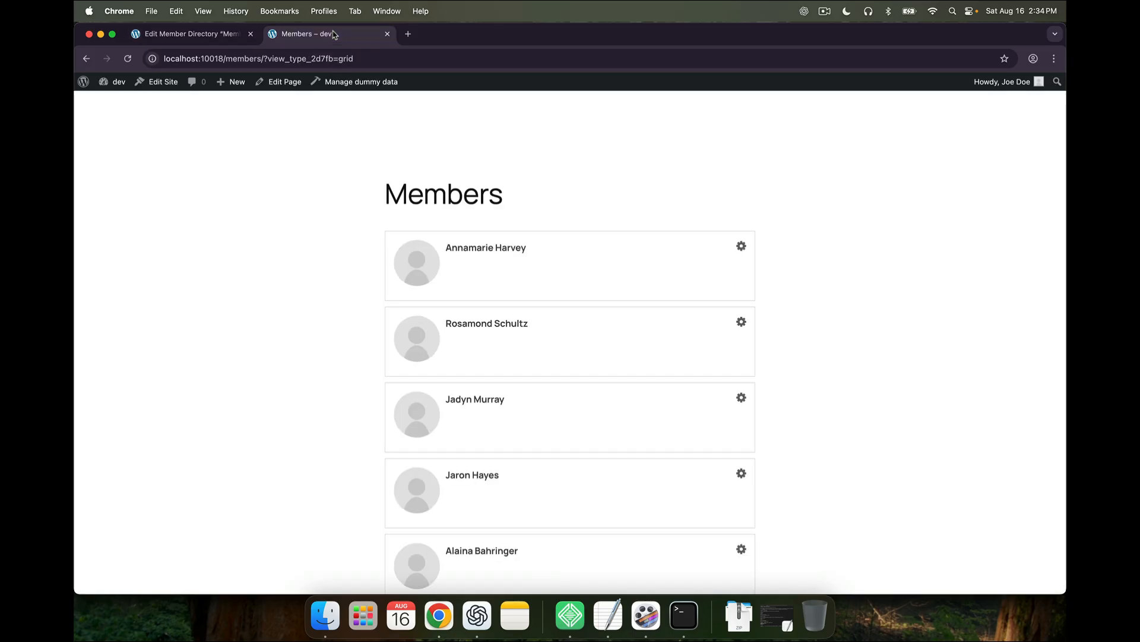
left_click(497, 334)
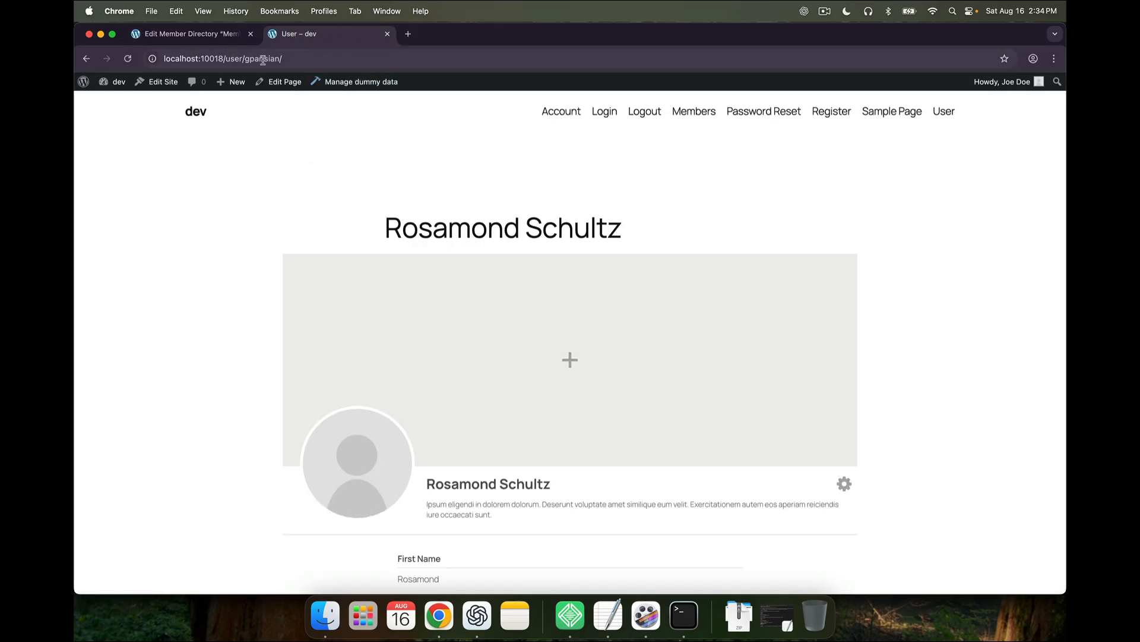
double_click(262, 59)
key("super+c")
left_click(189, 34)
key("super+v")
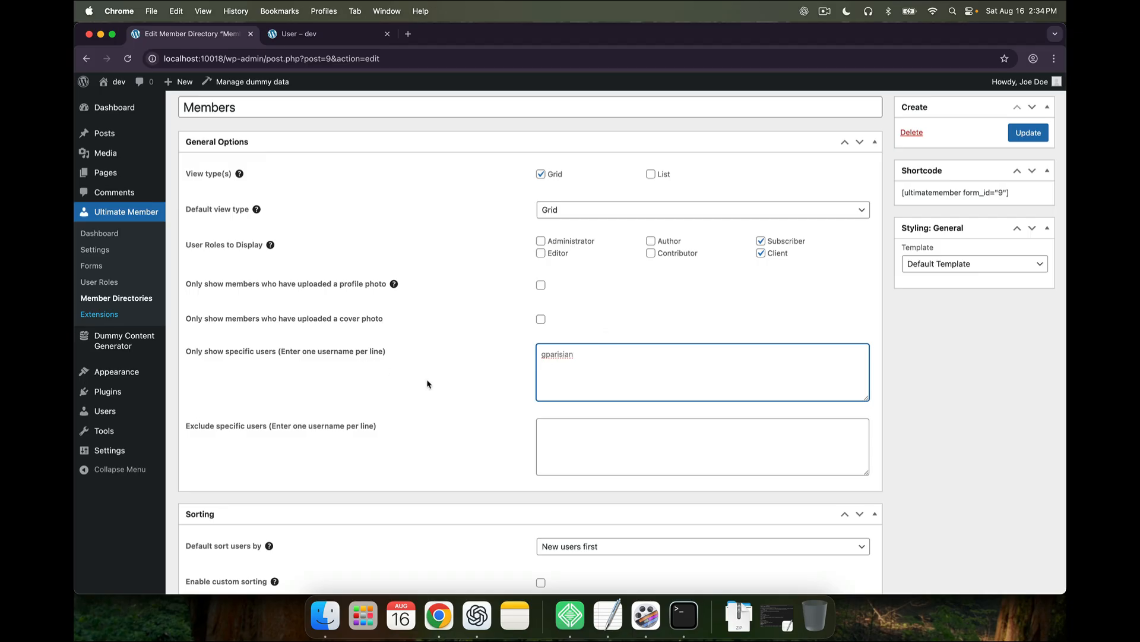
left_click_drag(586, 361, 518, 353)
key("BackSpace")
Clear the Subscriber and Client role filters and enter admin under 'Exclude specific users'
left_click(762, 241)
left_click(762, 253)
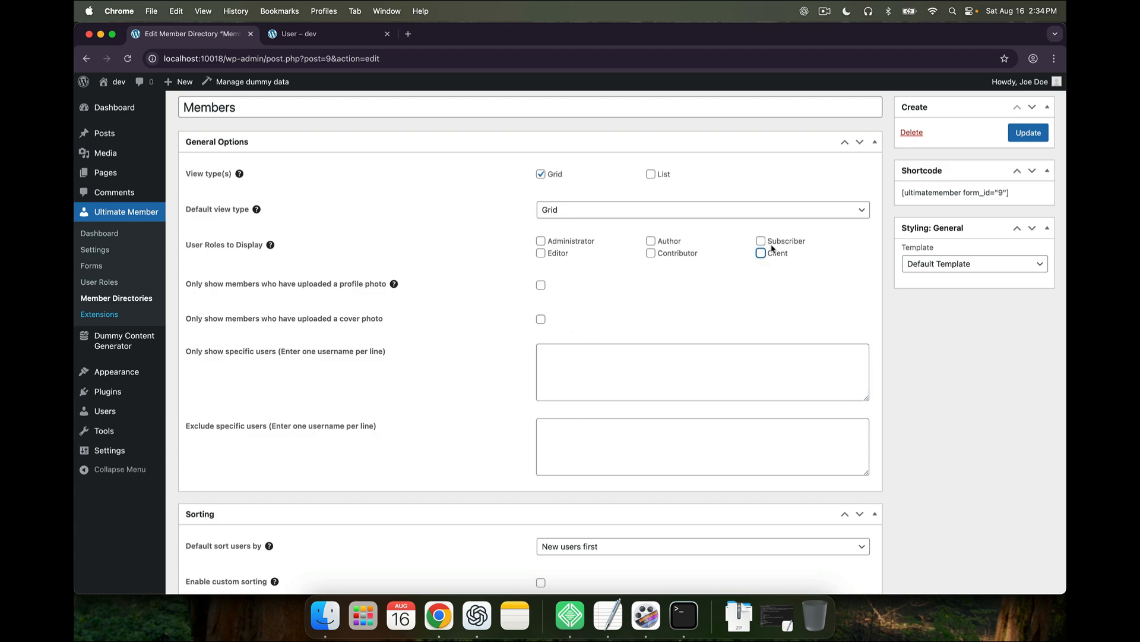
left_click(584, 447)
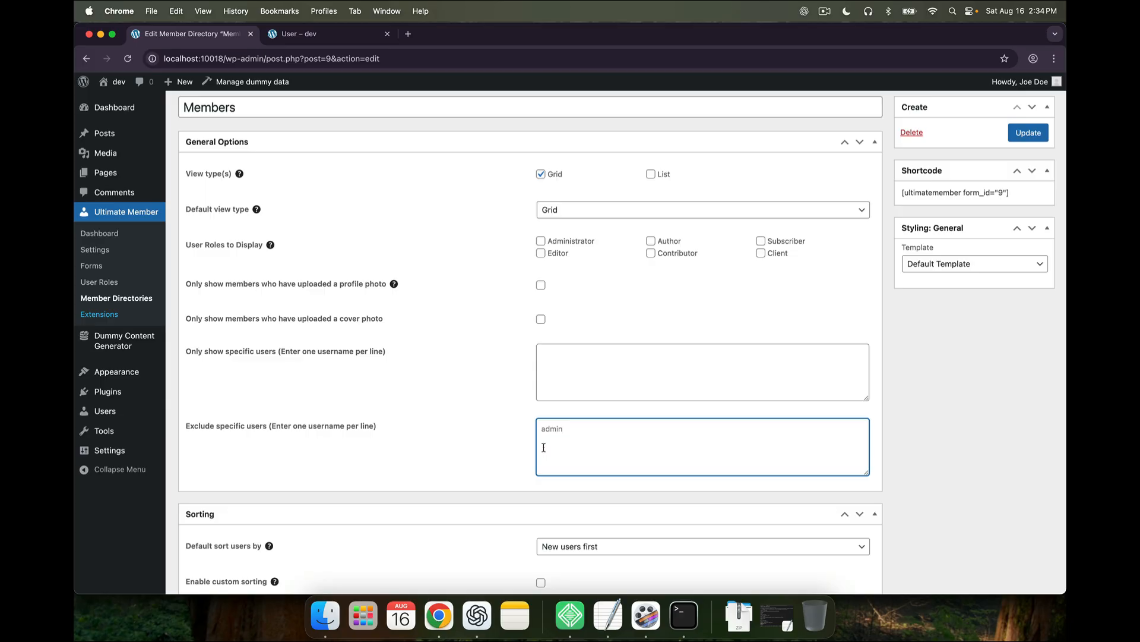
scroll(504, 473, "down", 3)
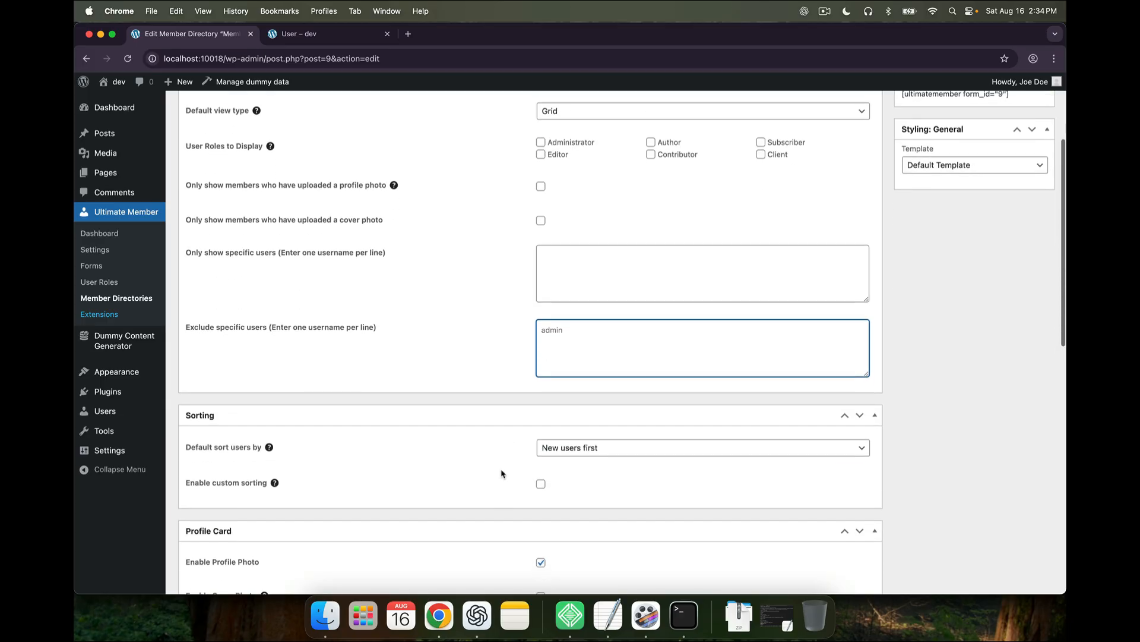
scroll(501, 473, "down", 2)
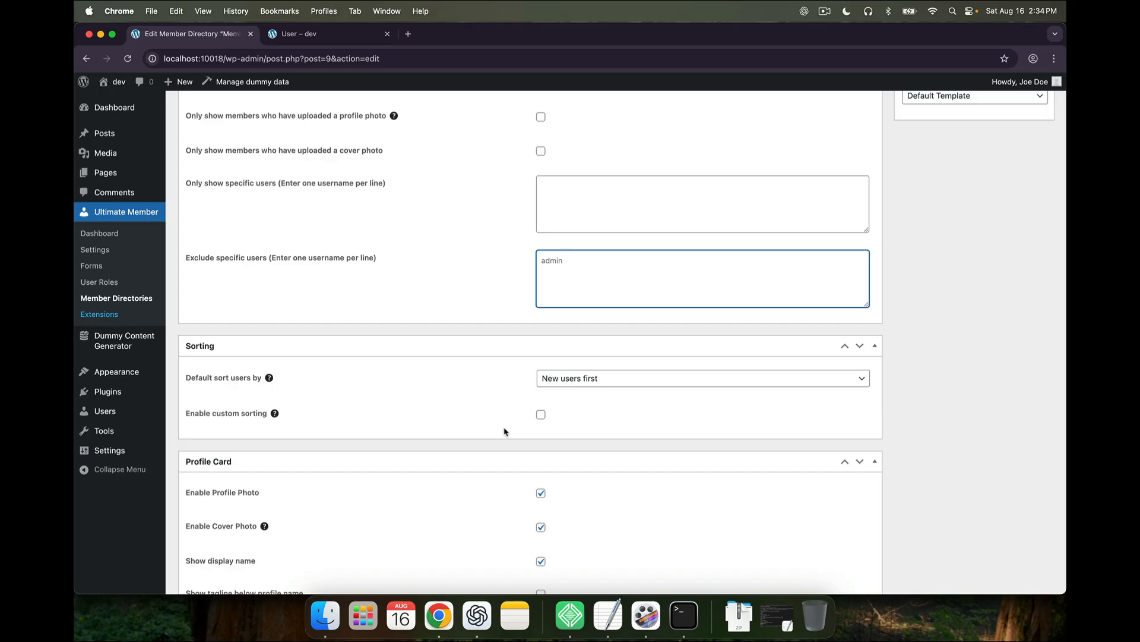
left_click(566, 380)
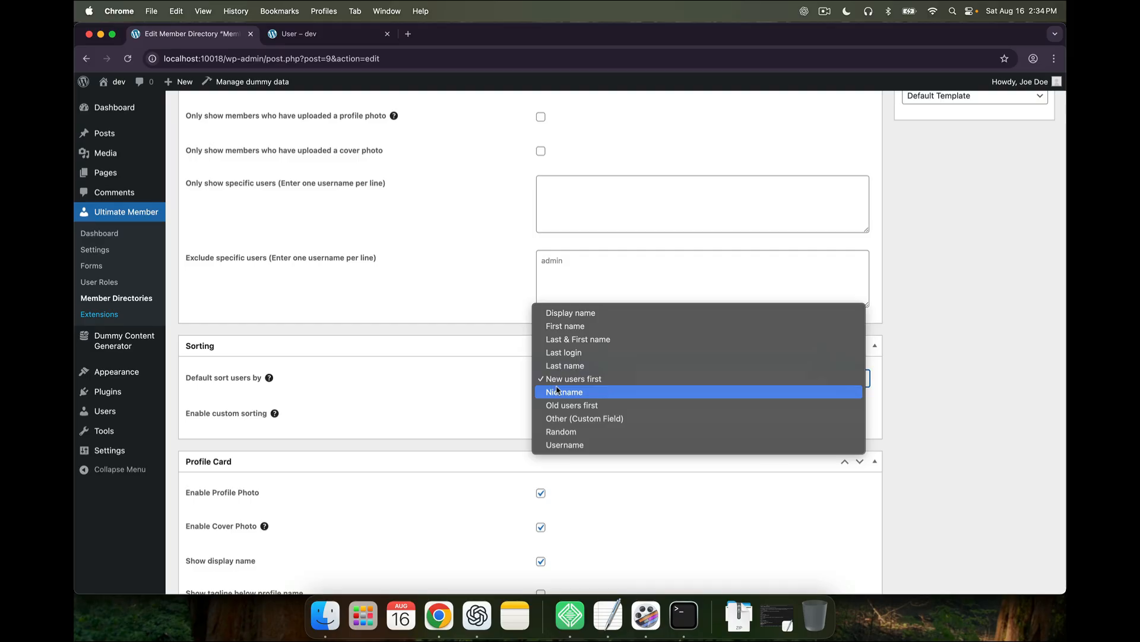
left_click(561, 418)
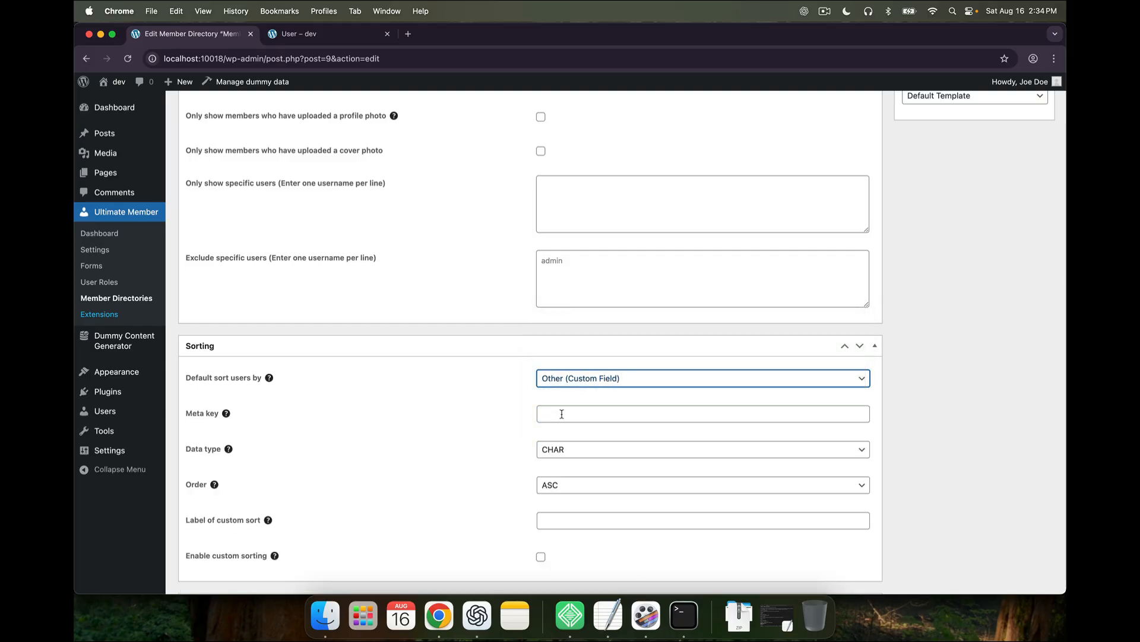
left_click(562, 414)
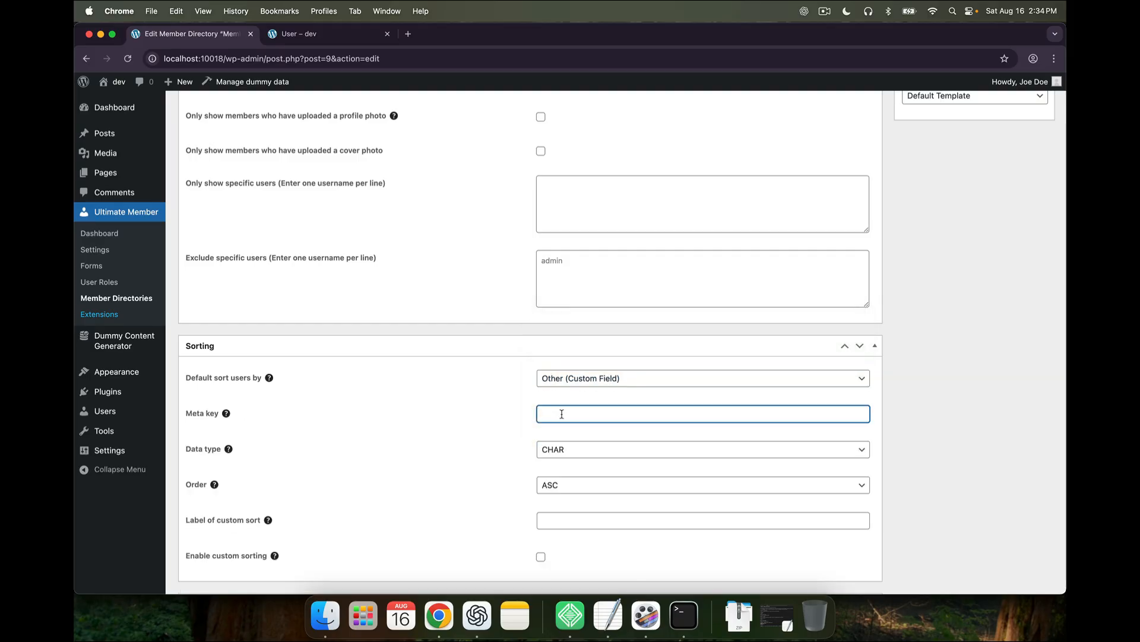
scroll(561, 414, "down", 1)
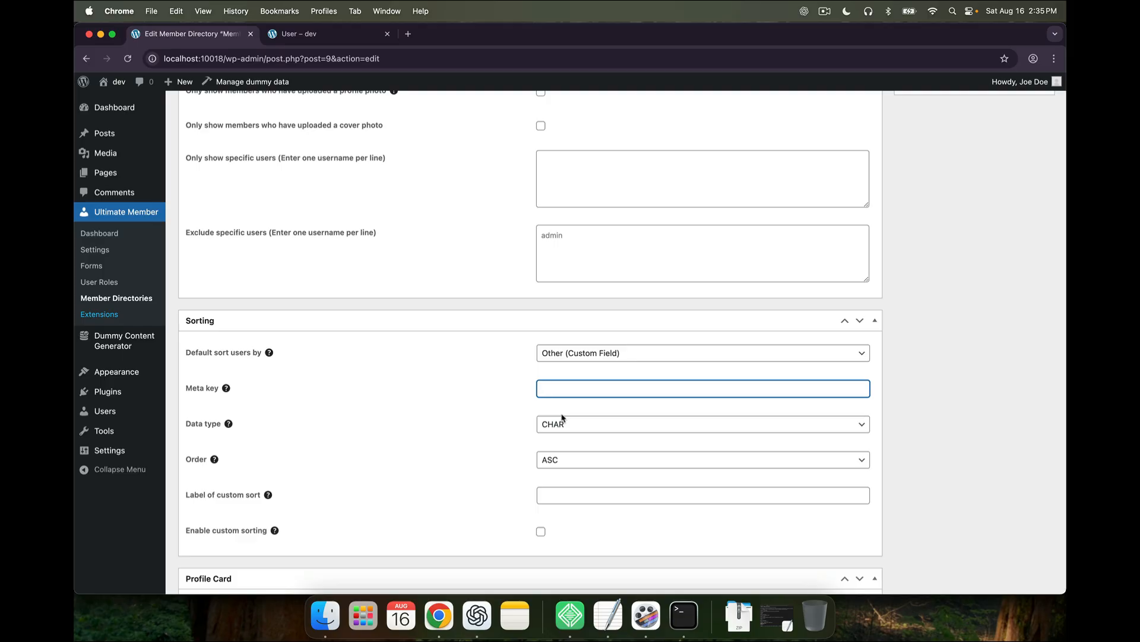
left_click(575, 355)
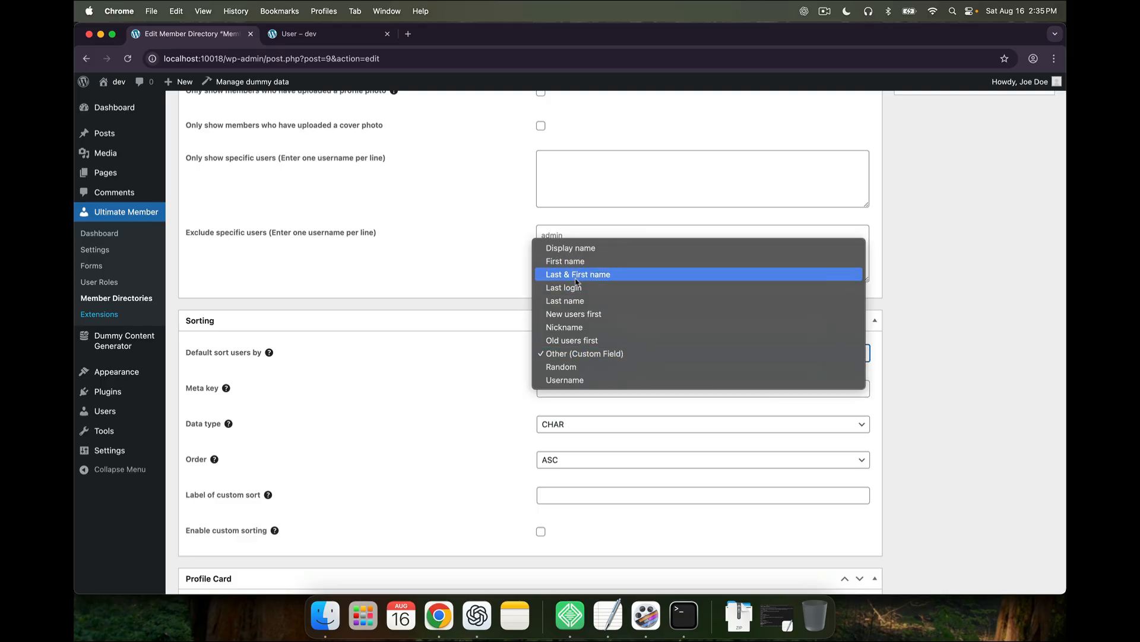
left_click(576, 315)
scroll(523, 418, "down", 2)
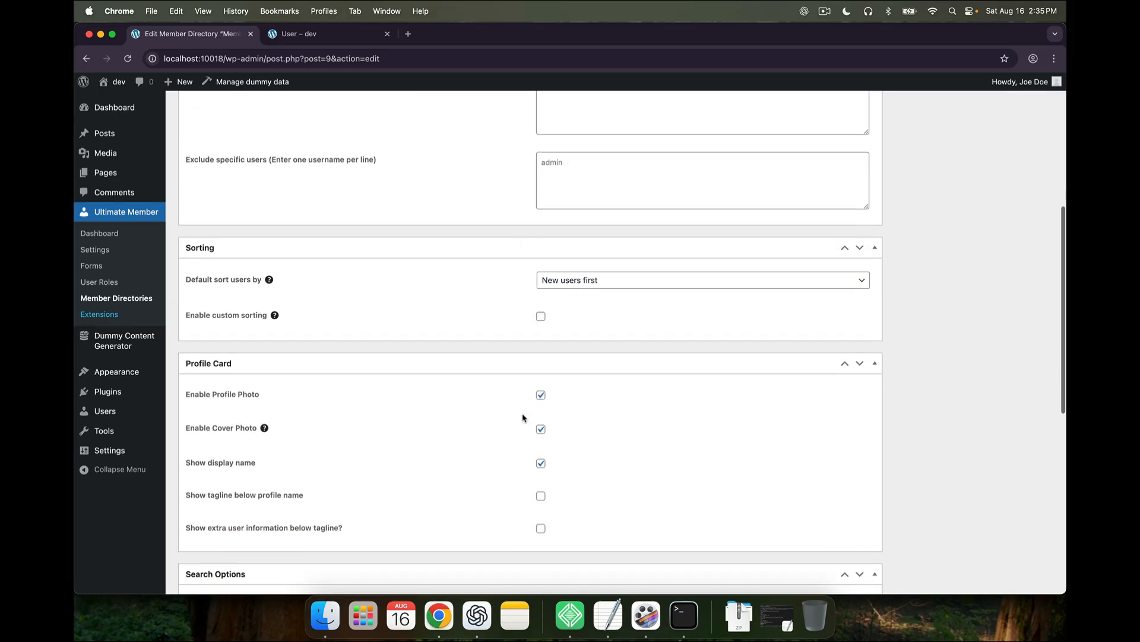
Compare the front-end profile page with the public Members directory page
scroll(522, 417, "down", 5)
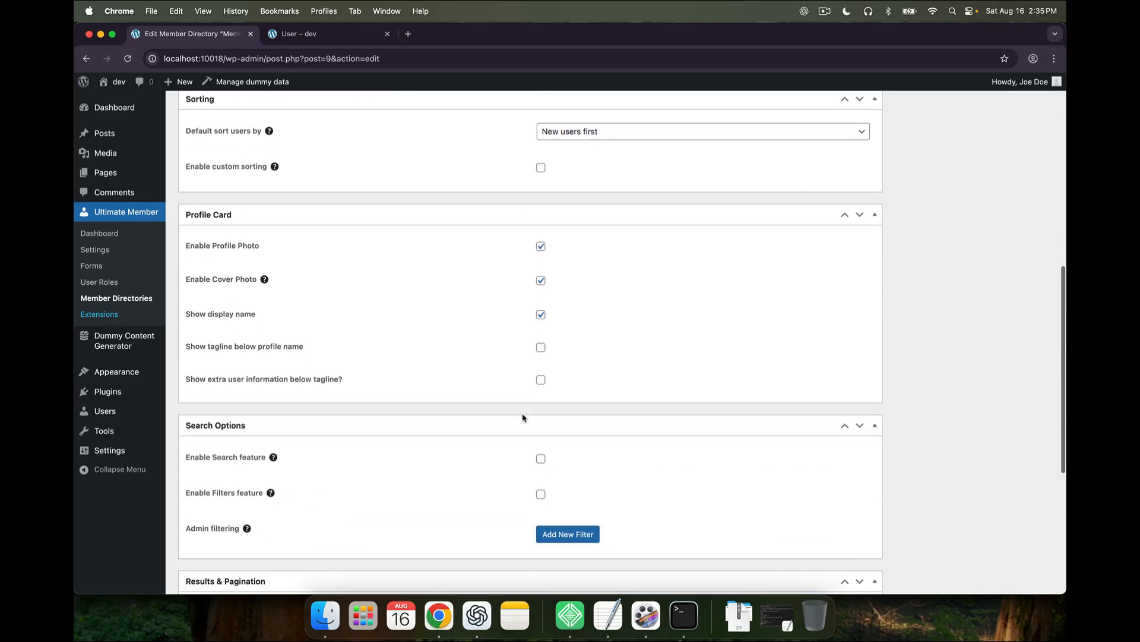
scroll(522, 418, "down", 1)
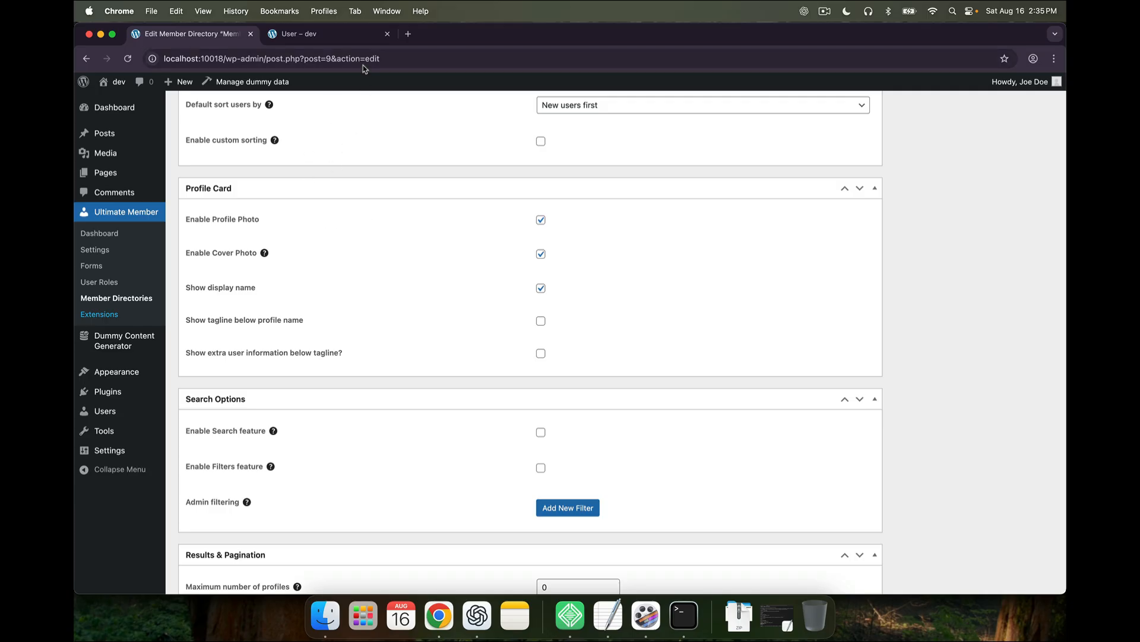
left_click(354, 36)
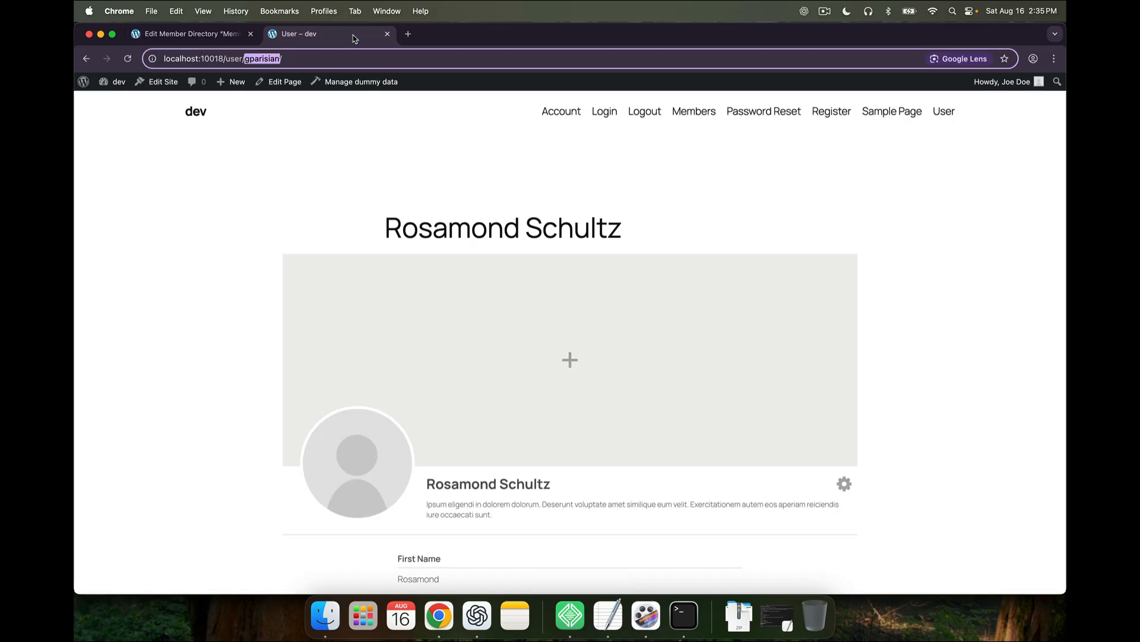
left_click(703, 113)
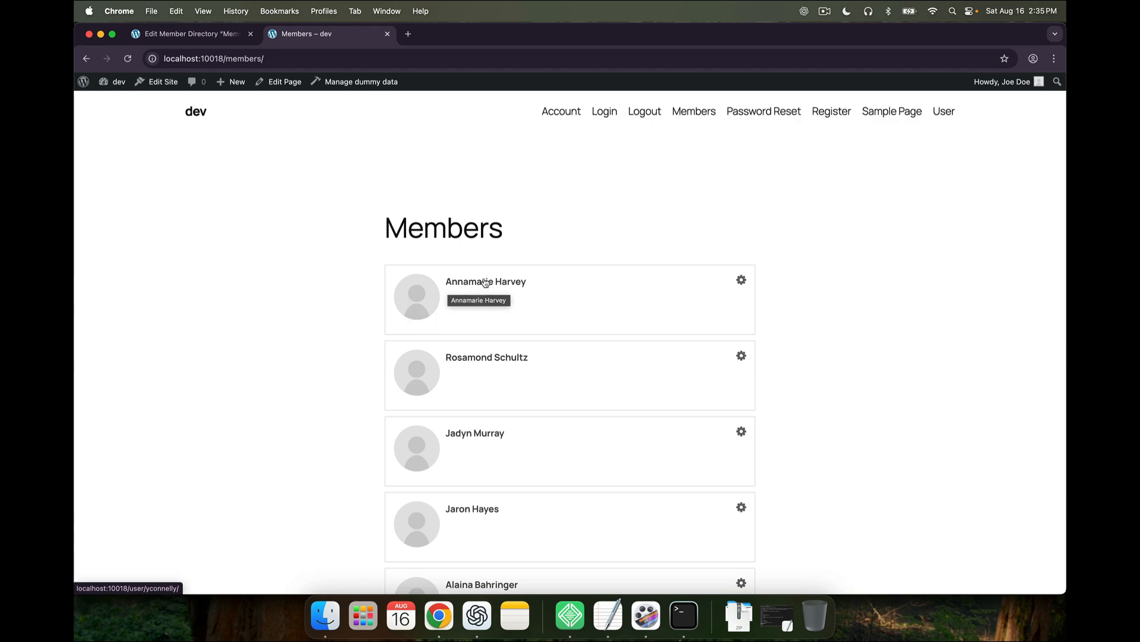
left_click(191, 36)
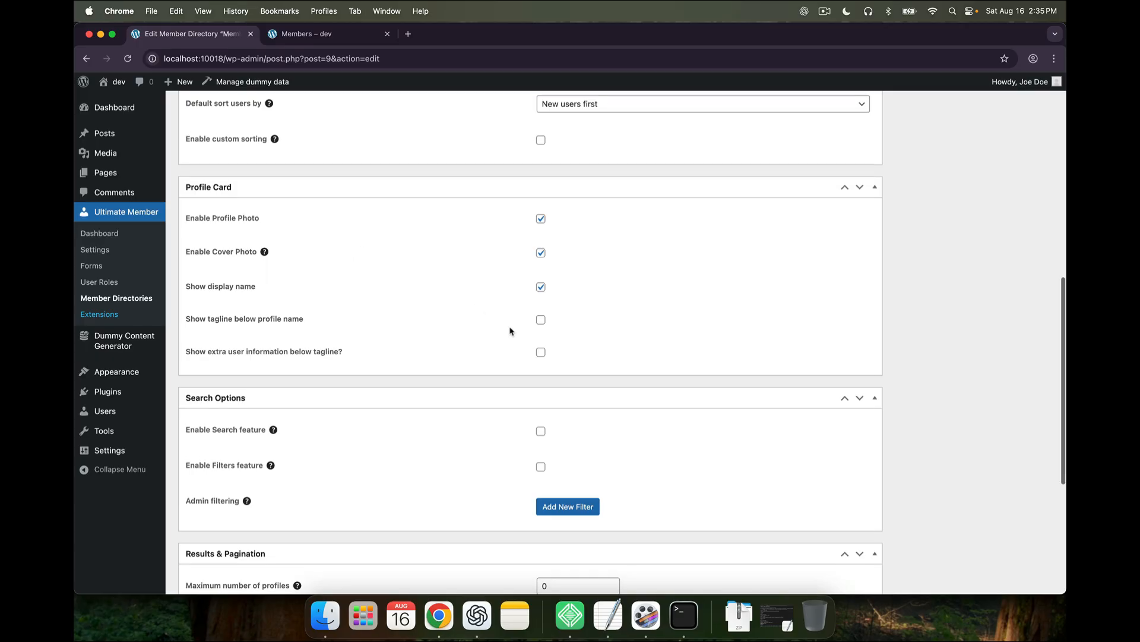
Turn on 'Show extra user information below tagline' and remove admin from excluded users
scroll(510, 331, "down", 1)
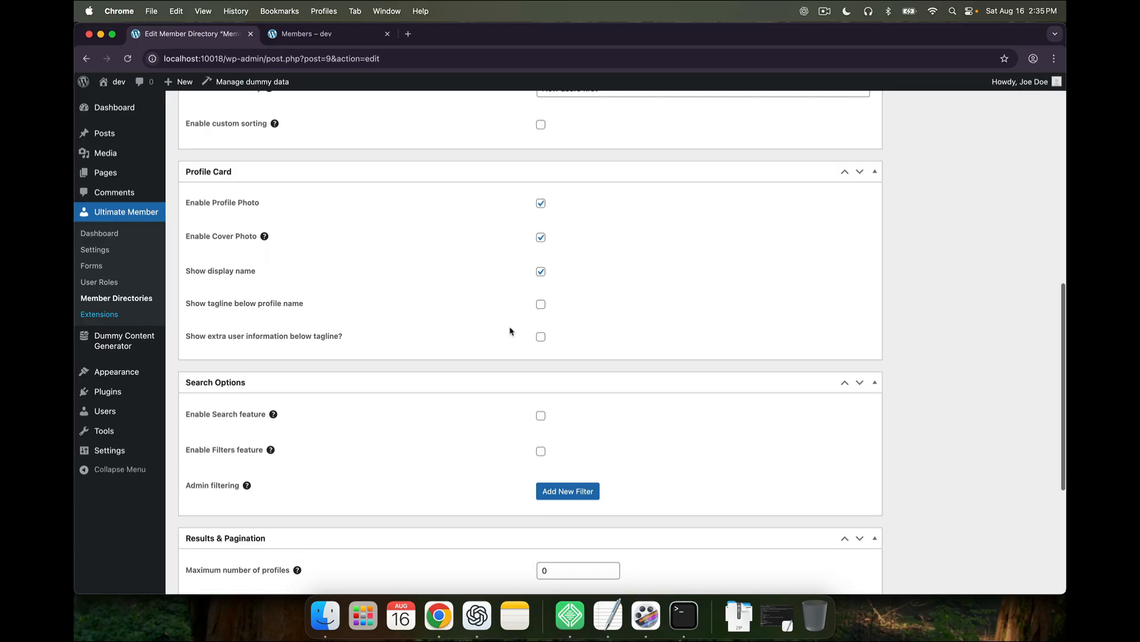
left_click(540, 336)
scroll(518, 377, "down", 2)
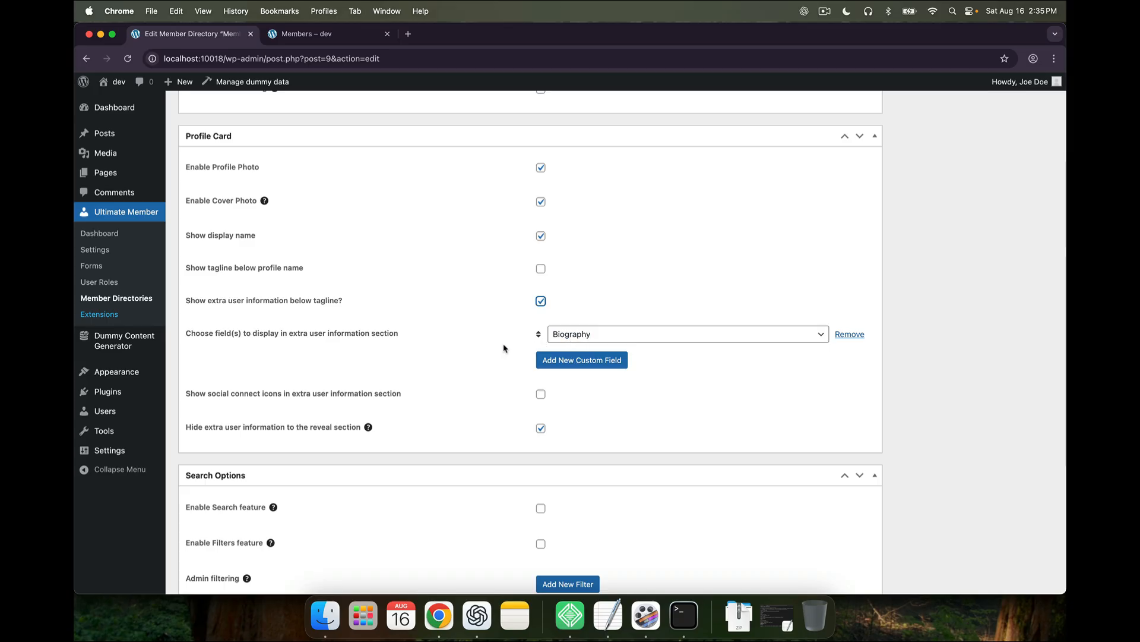
scroll(504, 334, "up", 10)
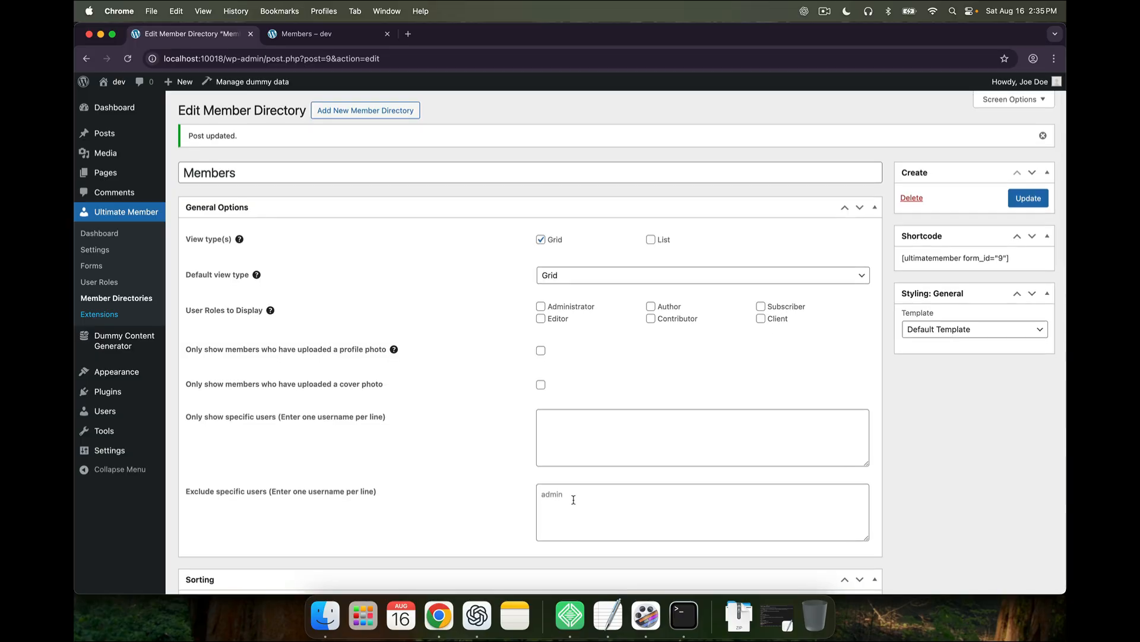
double_click(573, 500)
key("BackSpace")
Add Work Phone Number as a second extra field after Biography and update the directory
scroll(644, 403, "down", 5)
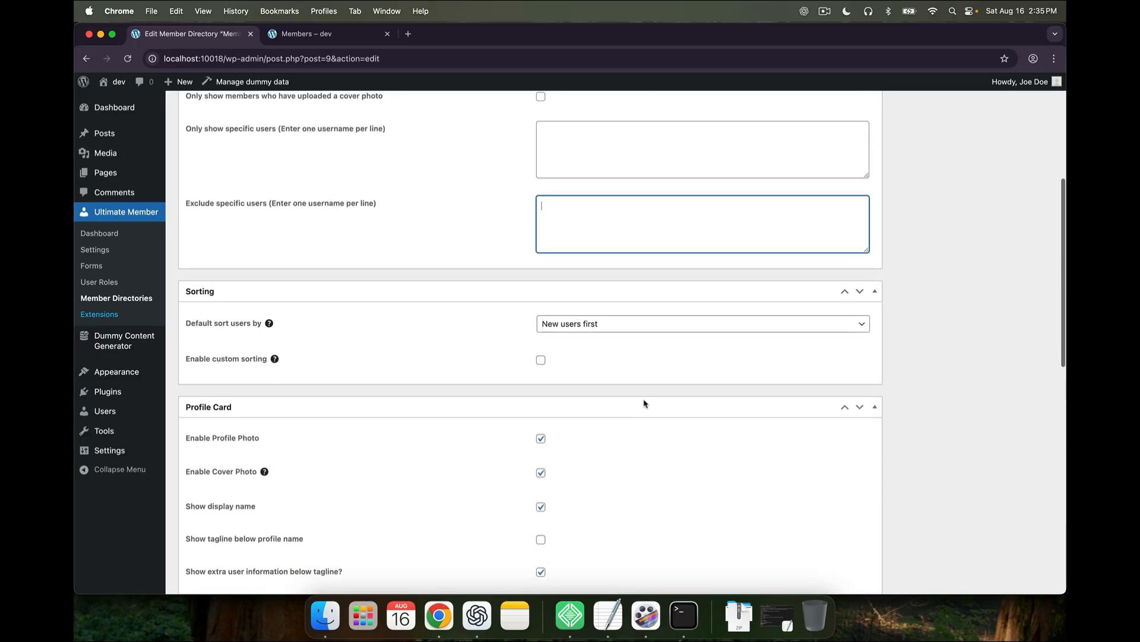
scroll(644, 403, "down", 5)
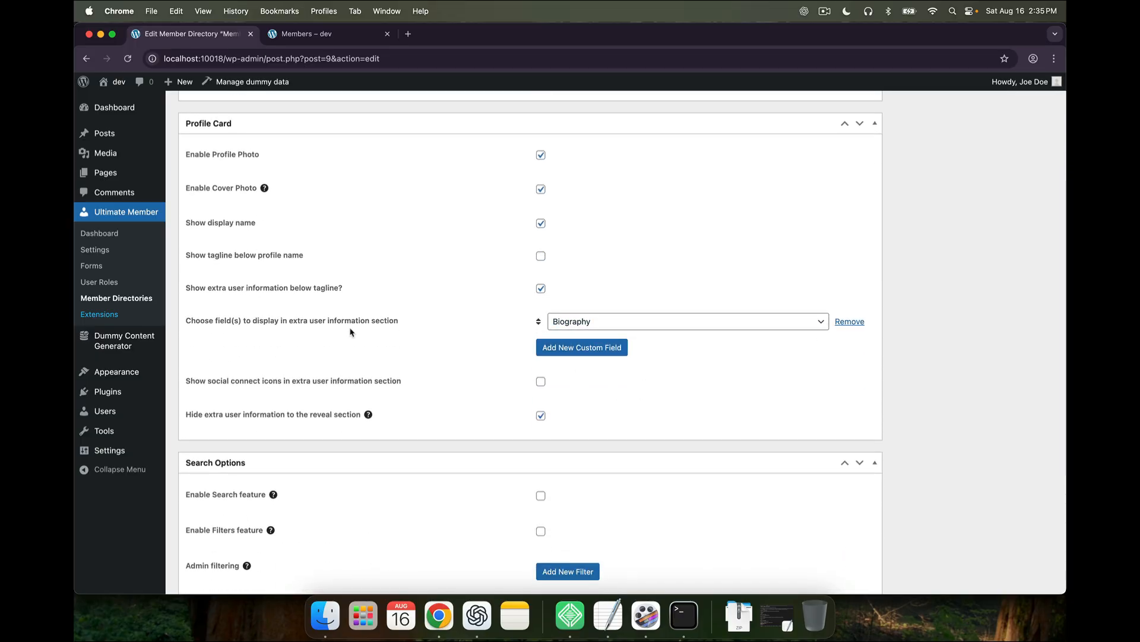
left_click(580, 348)
left_click(564, 345)
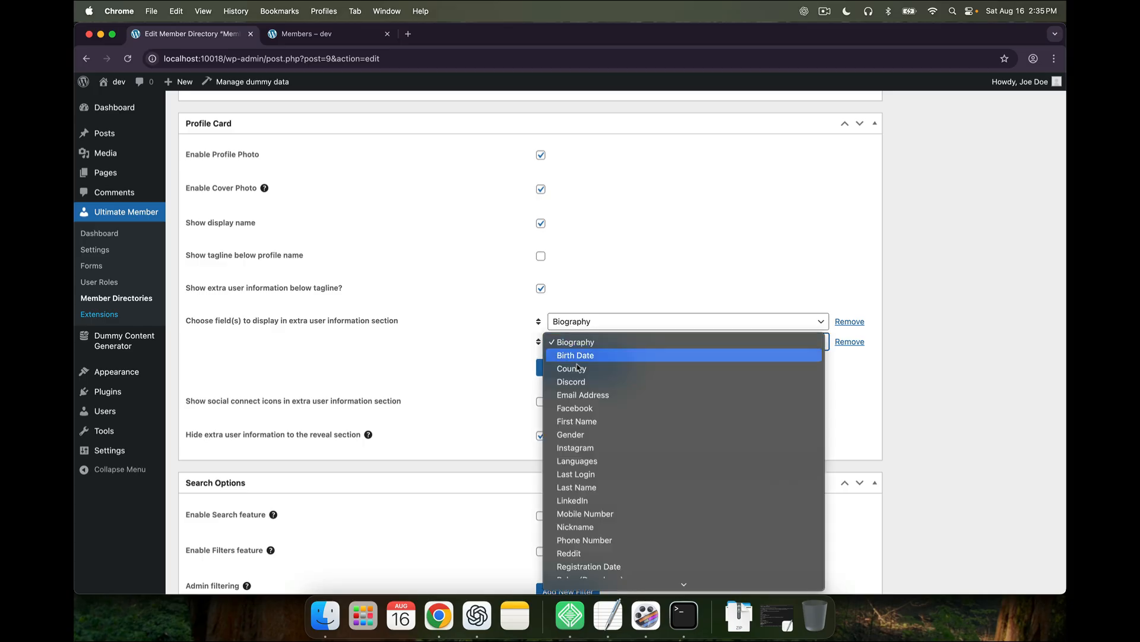
scroll(630, 459, "down", 5)
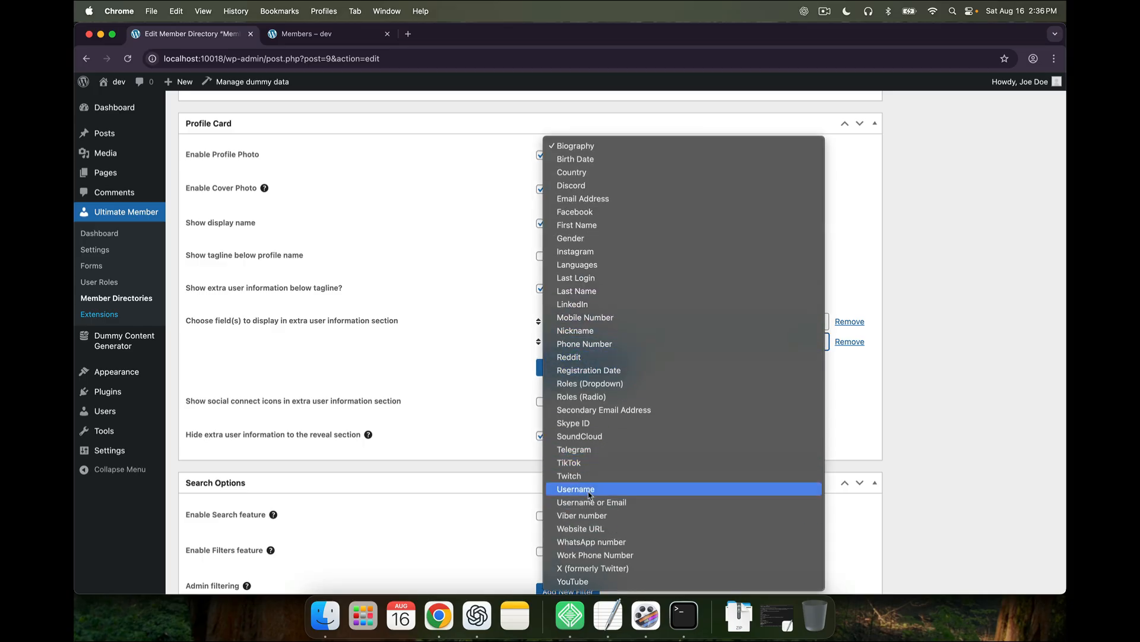
left_click(586, 557)
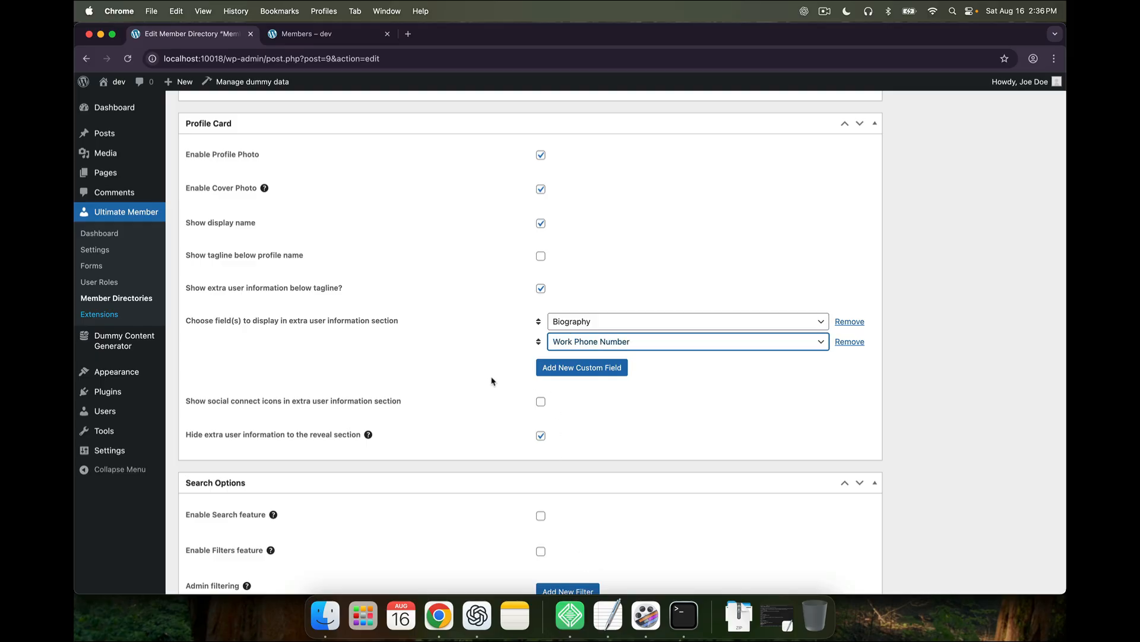
left_click(492, 381)
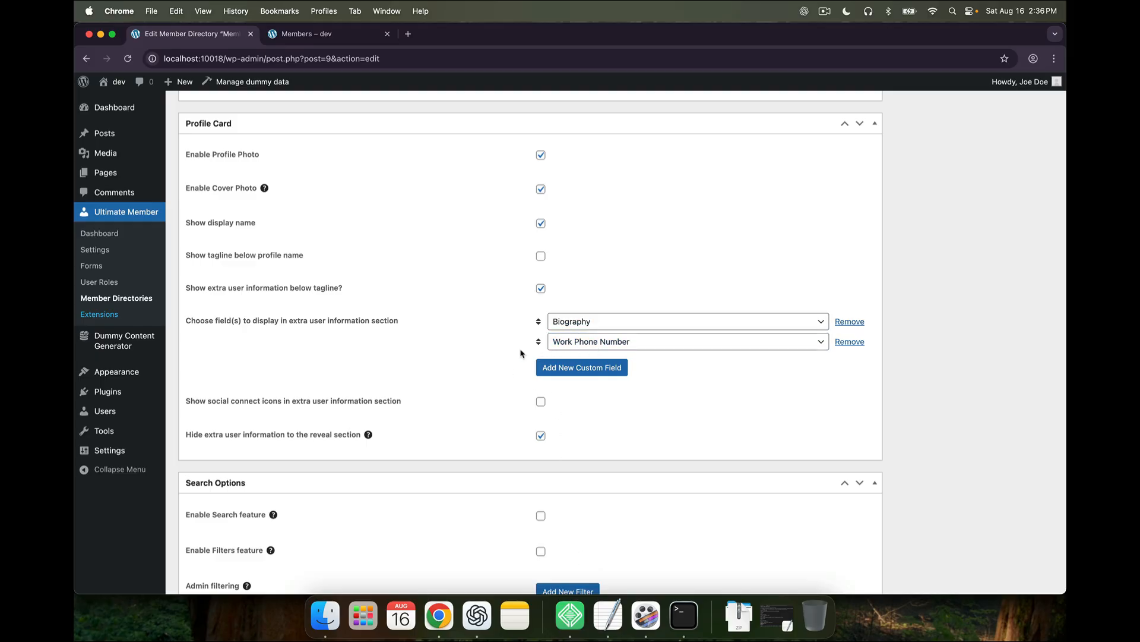
scroll(521, 353, "up", 10)
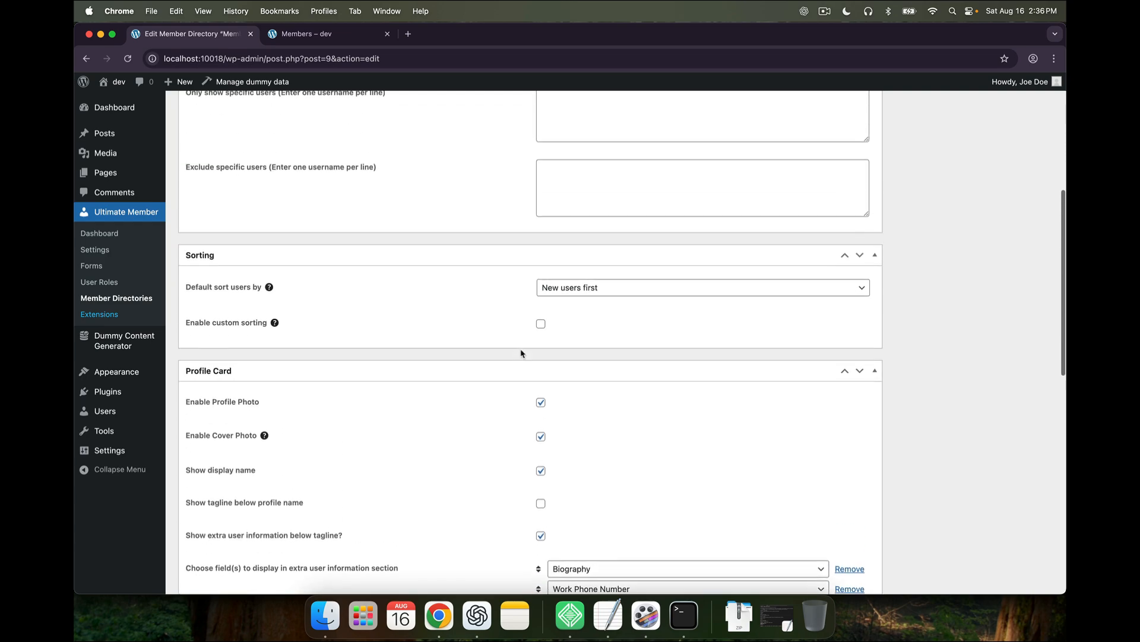
scroll(521, 353, "up", 2)
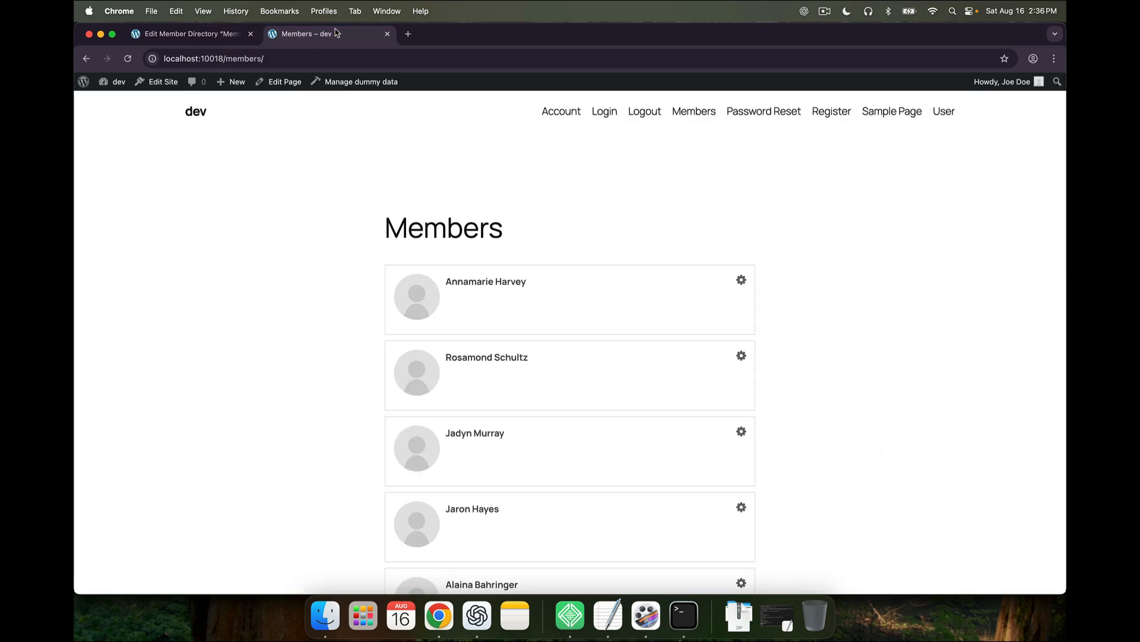
Reload the public Members page and review the current directory
left_click(127, 58)
scroll(368, 316, "down", 20)
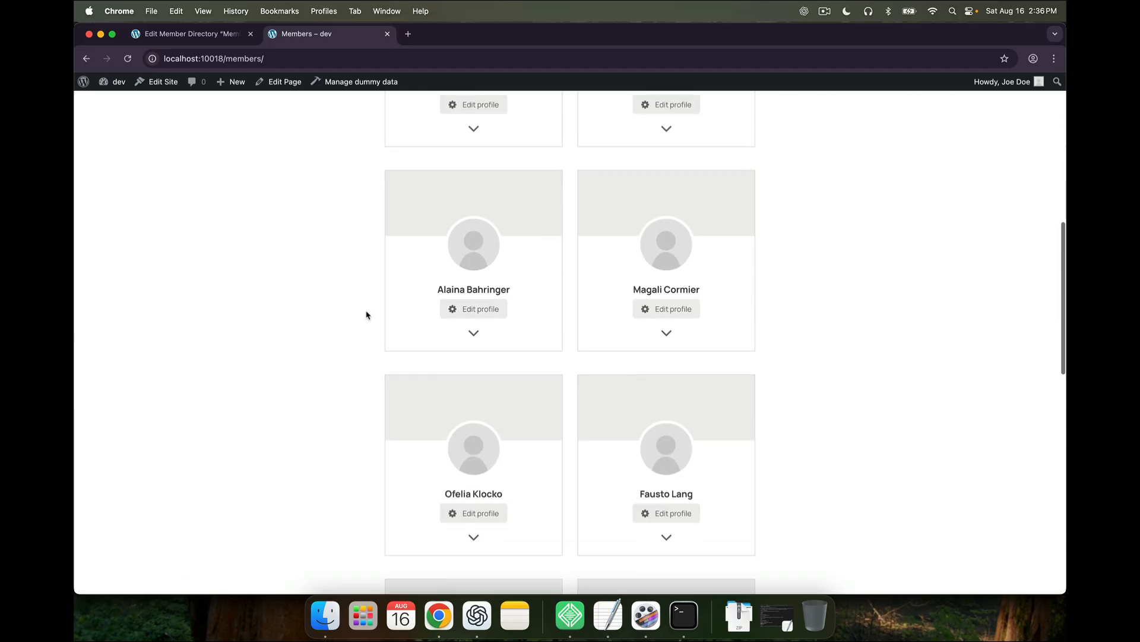
scroll(367, 316, "up", 15)
scroll(367, 315, "up", 5)
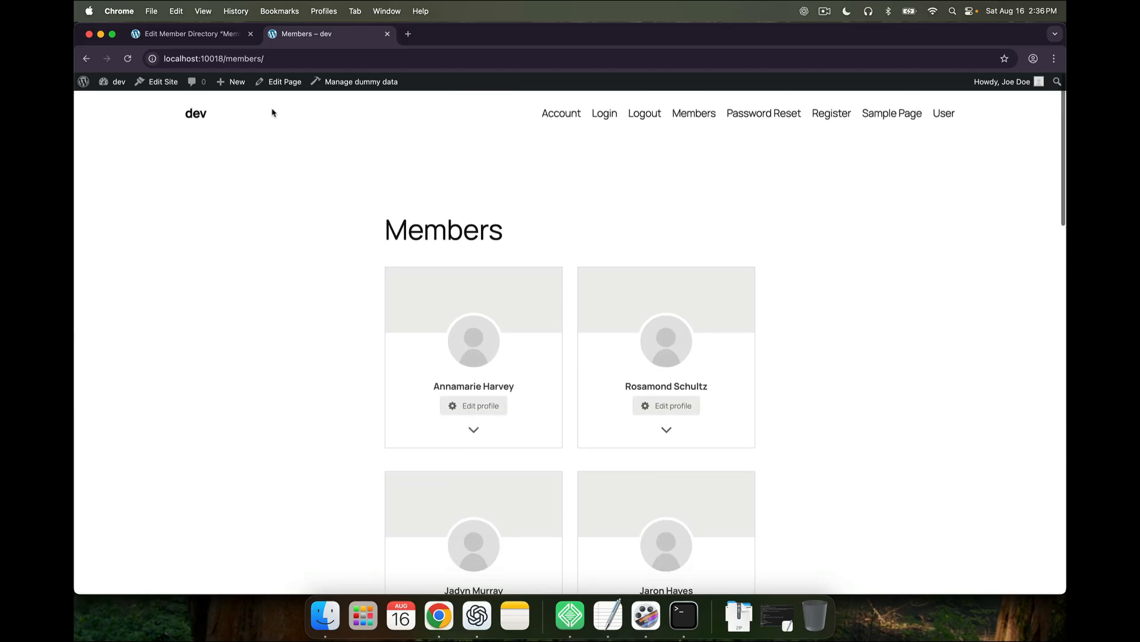
Limit the directory to Administrator users, switch from Grid to List view, and update it
left_click(212, 37)
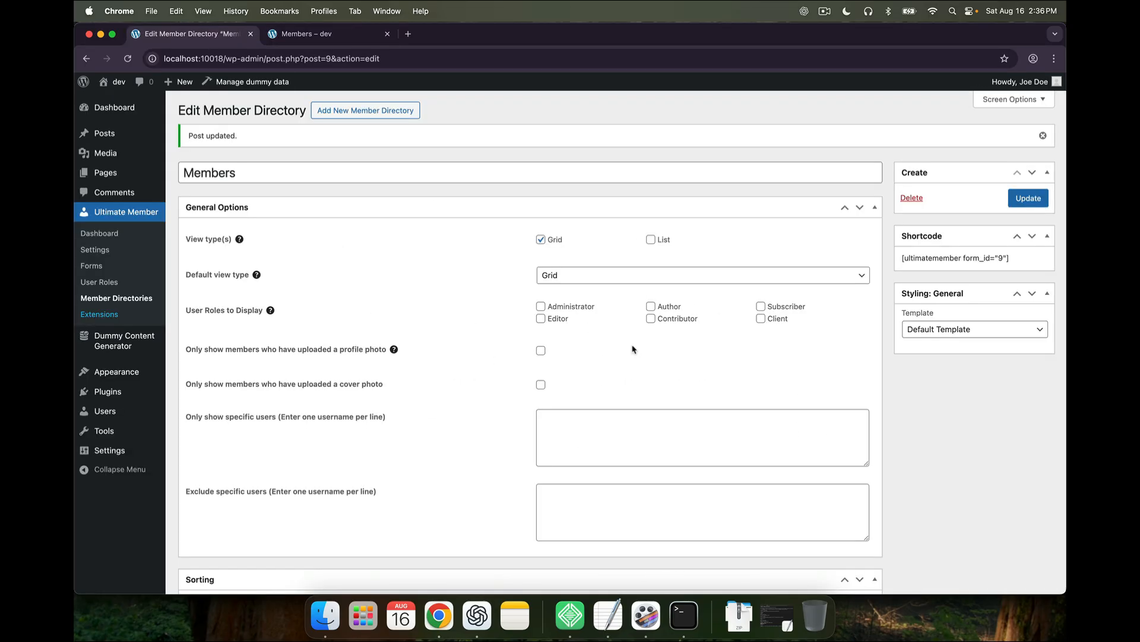
left_click(574, 309)
left_click(651, 240)
left_click(555, 241)
left_click(1030, 200)
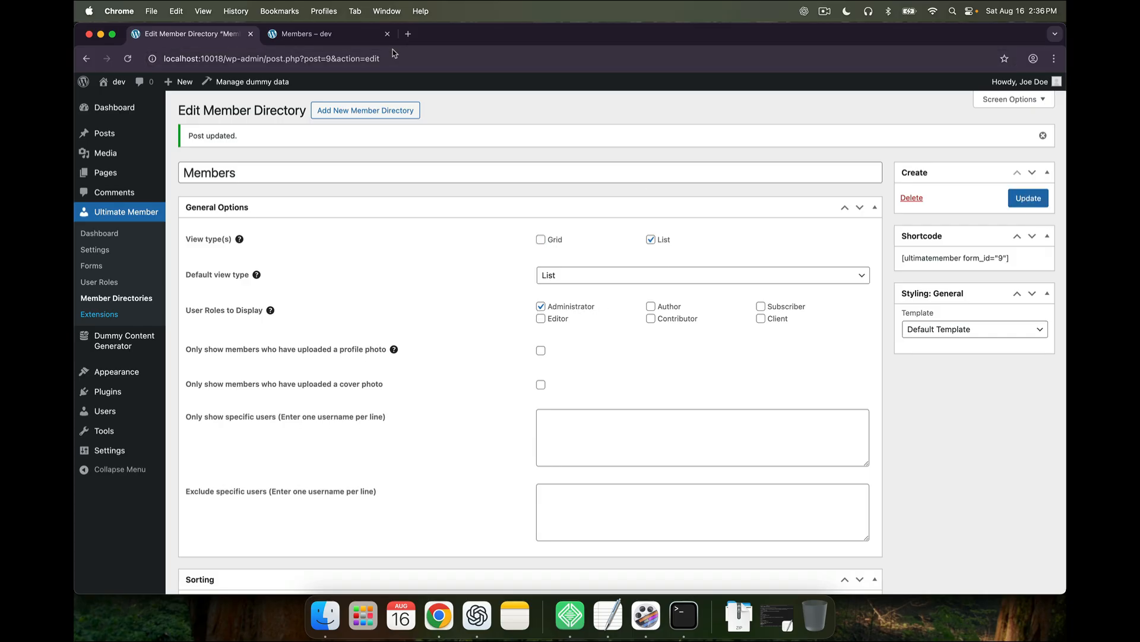
Reload the public Members page to check the list layout, then go back to the directory settings
left_click(315, 34)
left_click(128, 60)
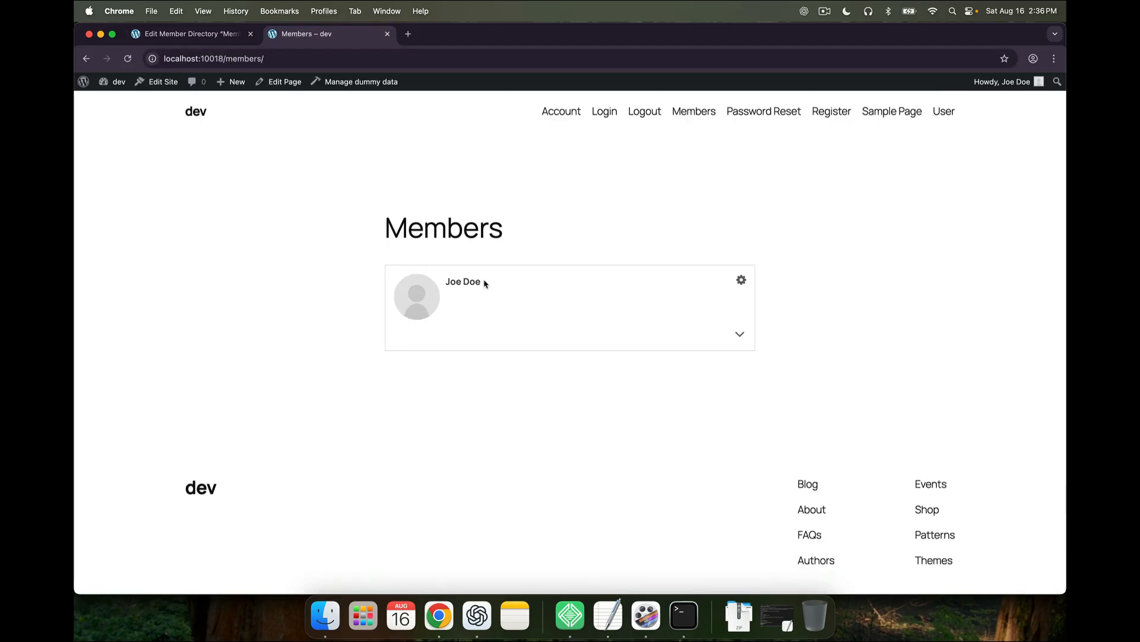
left_click(741, 279)
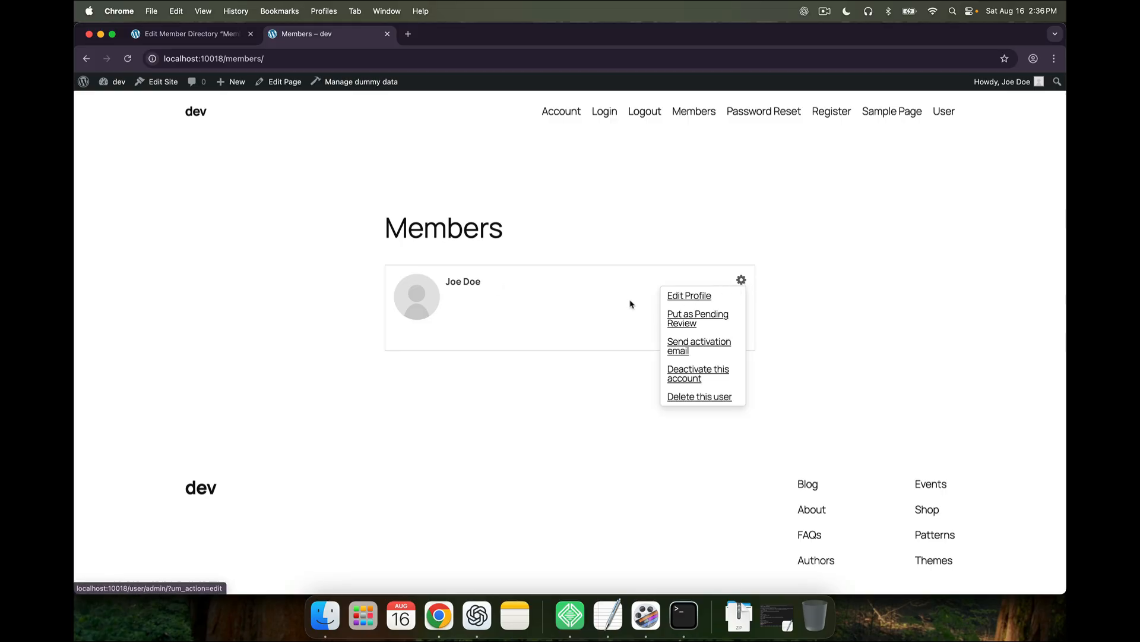
left_click(178, 33)
scroll(472, 396, "down", 15)
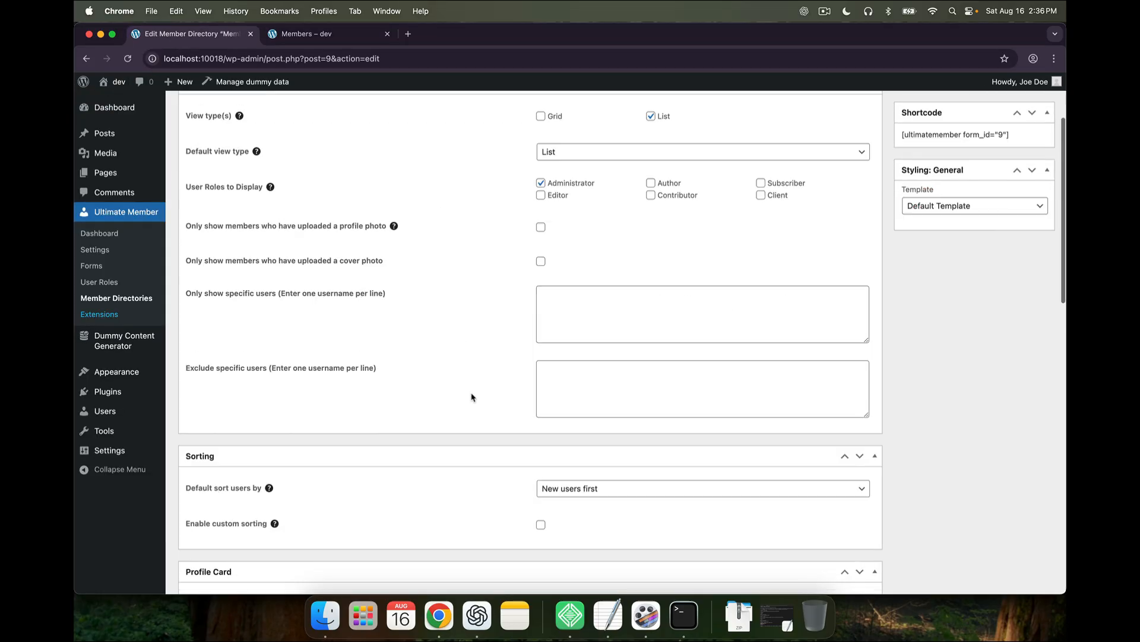
scroll(472, 396, "up", 2)
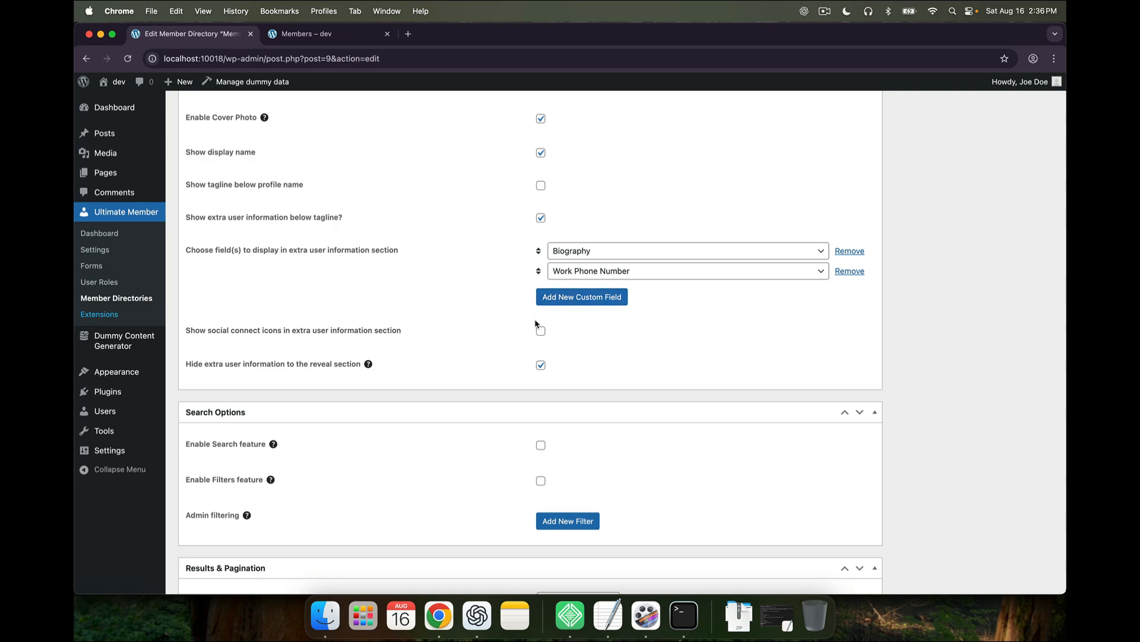
scroll(536, 329, "up", 1)
scroll(536, 329, "up", 2)
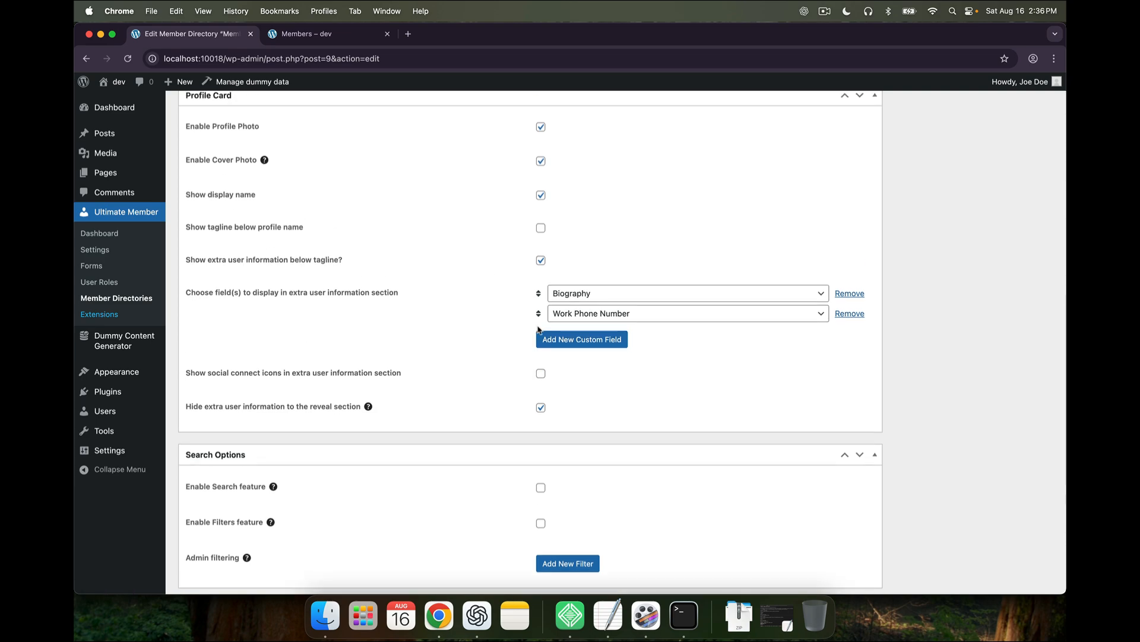
Open the admin's profile edit form from the Members page and save the profile changes
left_click(341, 46)
left_click(674, 295)
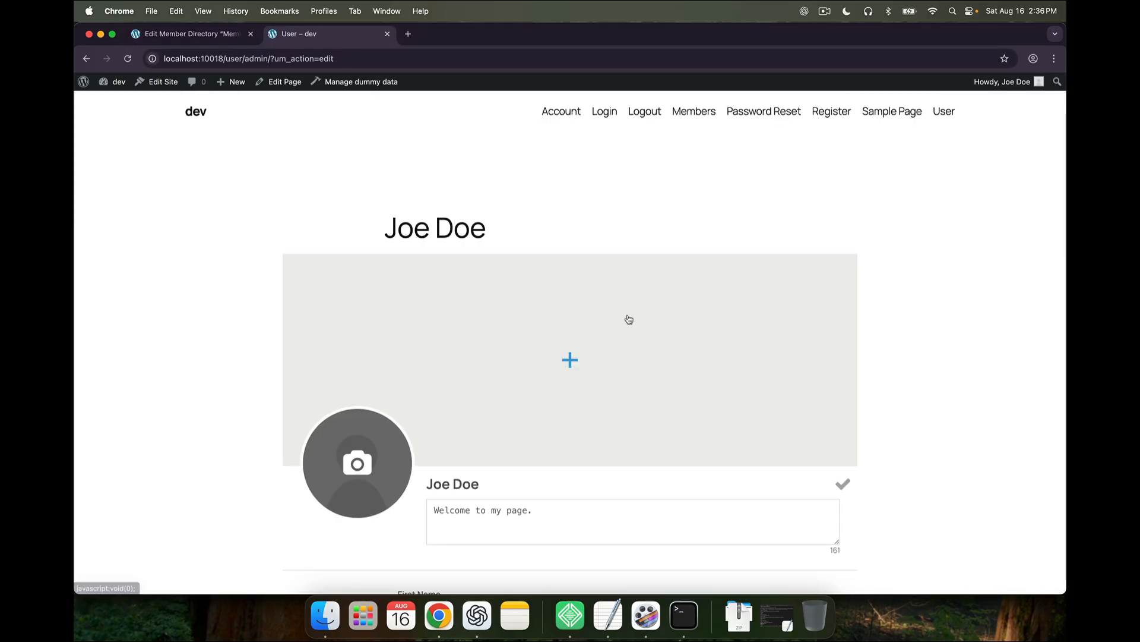
scroll(489, 454, "down", 5)
left_click(489, 453)
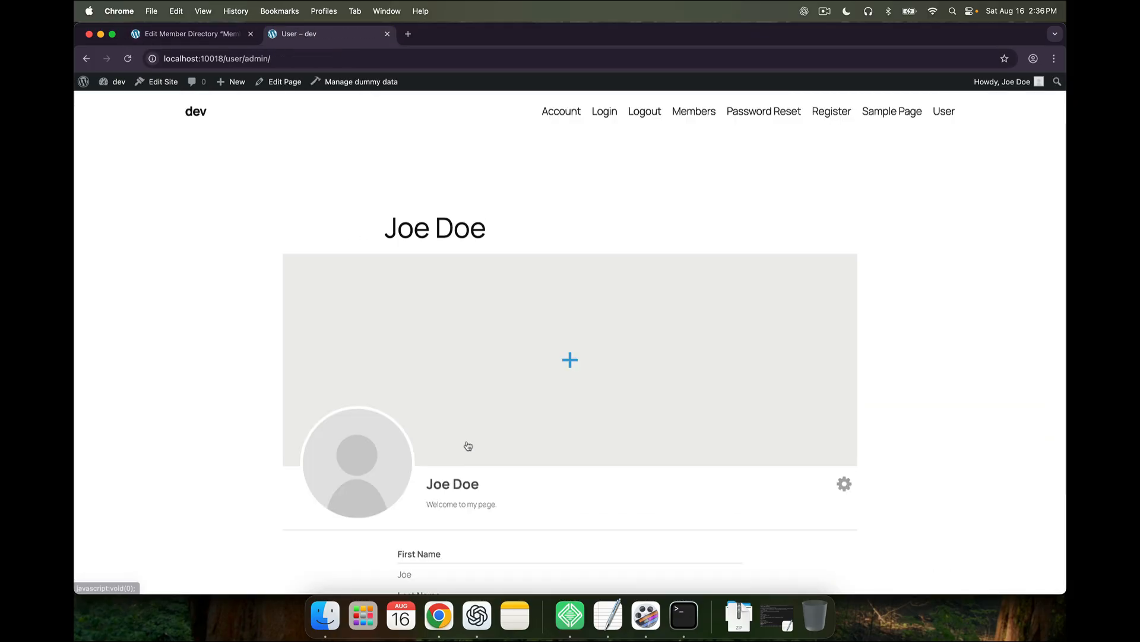
Visit the Members directory page, then scroll the directory settings down to Search Options
left_click(692, 114)
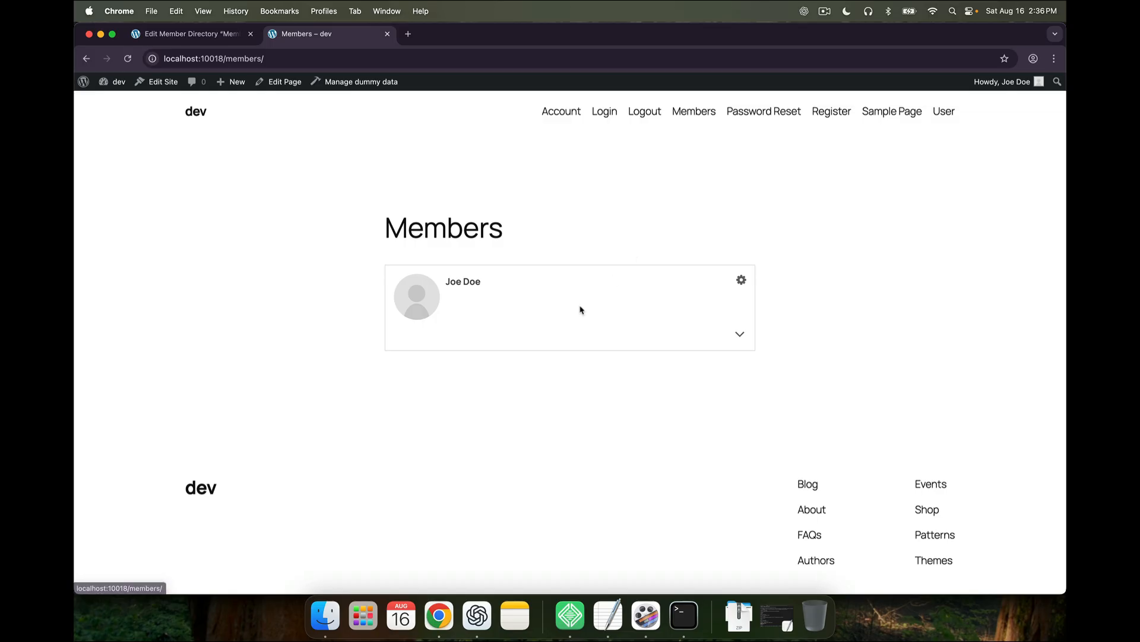
left_click(206, 41)
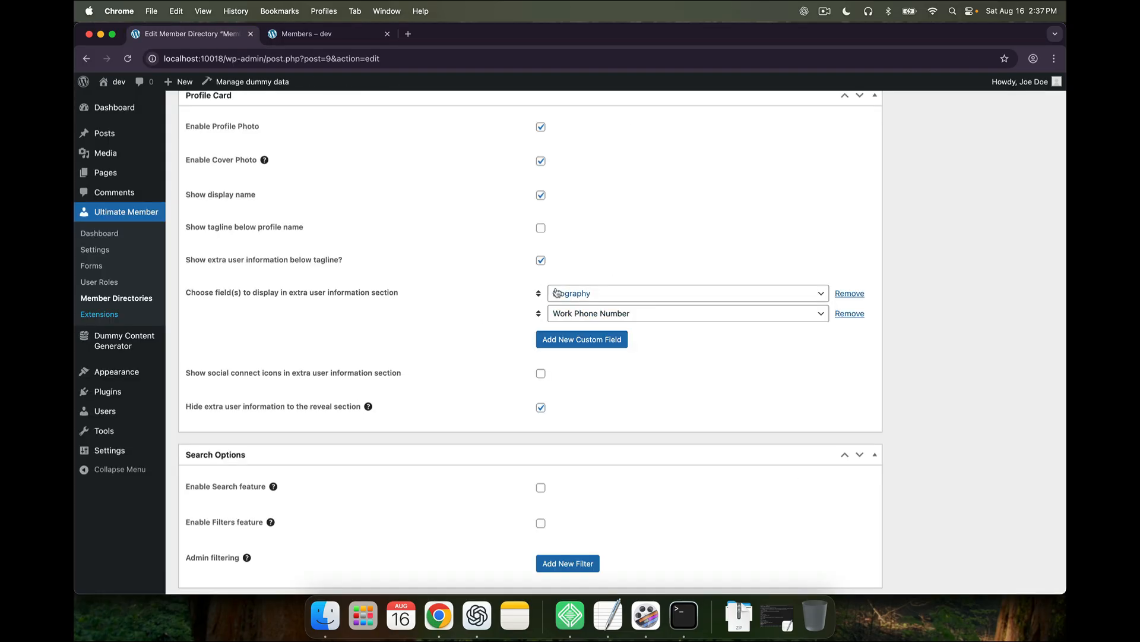
scroll(535, 380, "down", 5)
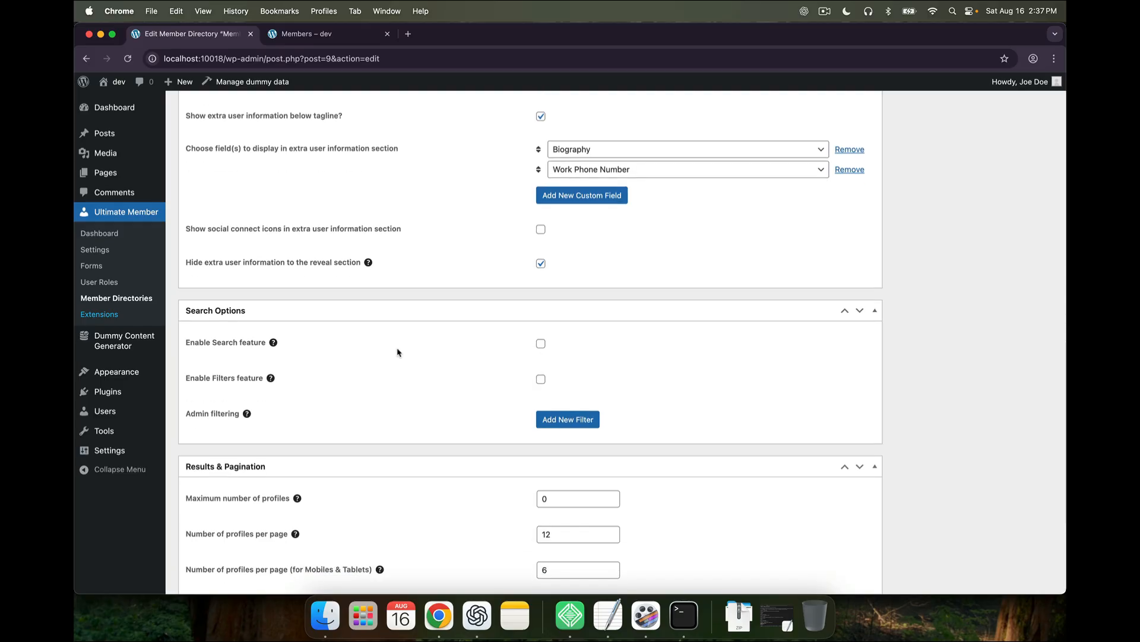
scroll(397, 353, "down", 1)
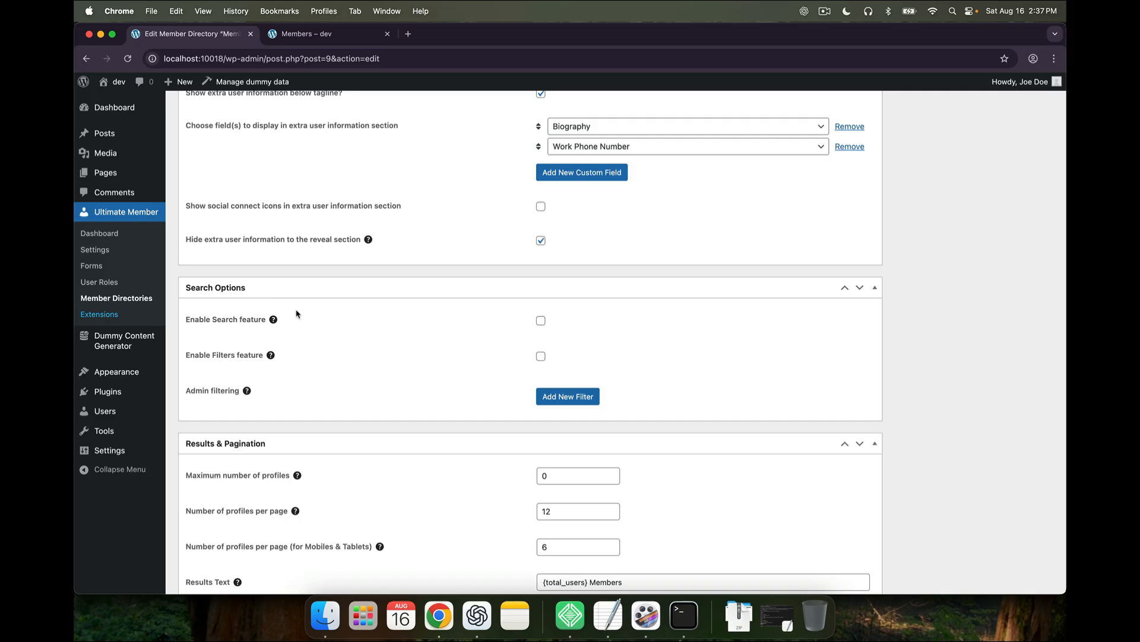
Enable search, clear the Administrator role filter, and keep only Grid as the view type
left_click(541, 323)
scroll(538, 309, "up", 15)
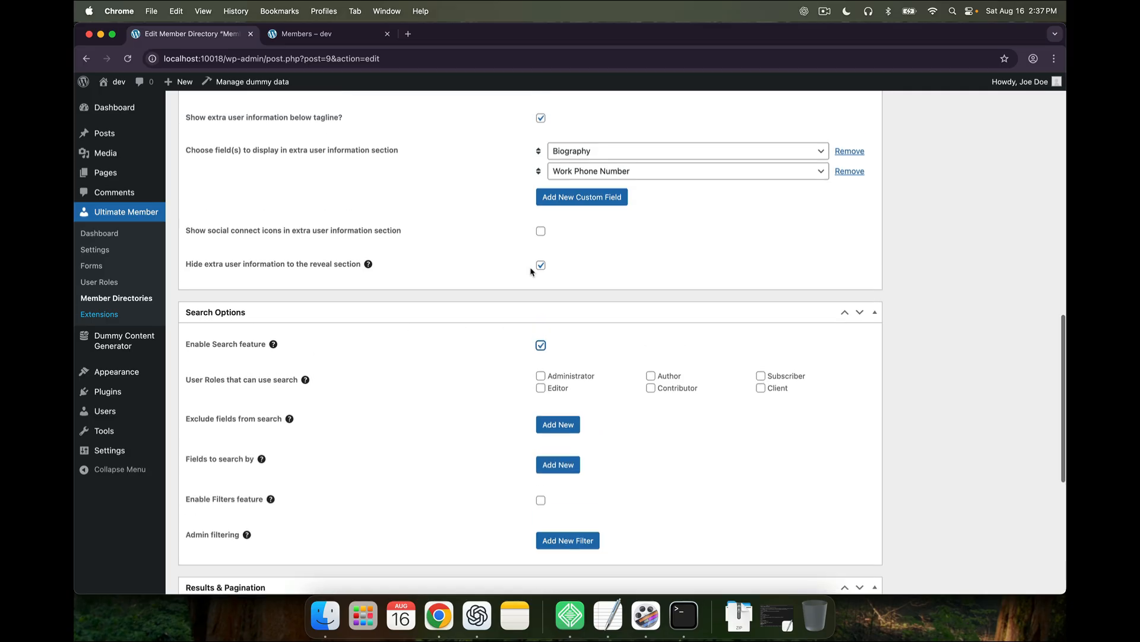
left_click(541, 306)
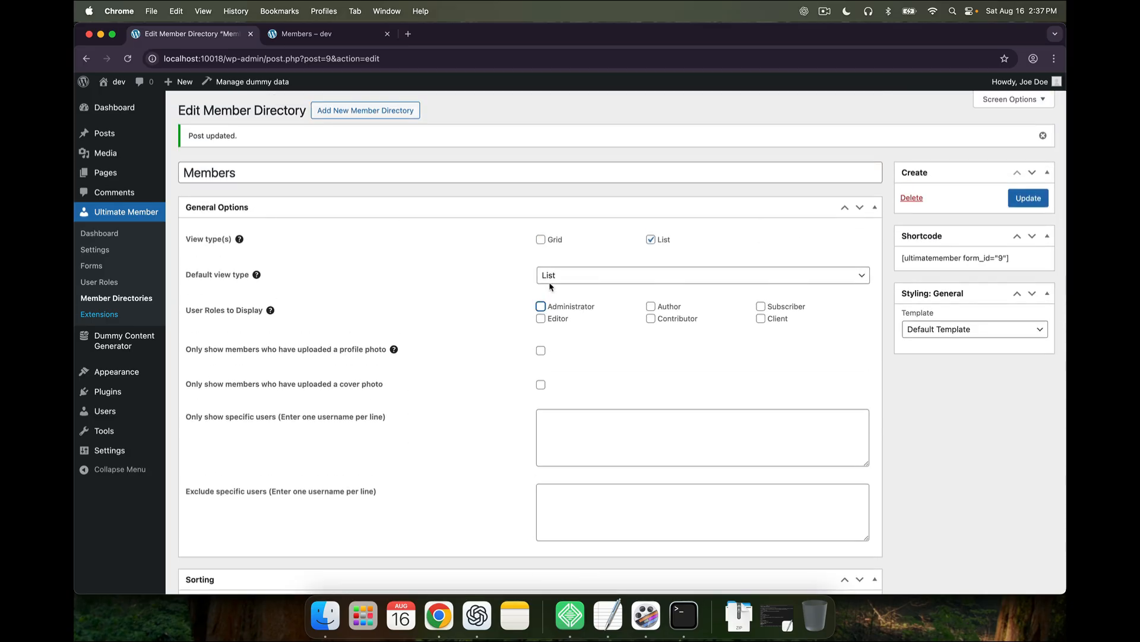
left_click(550, 282)
left_click(550, 252)
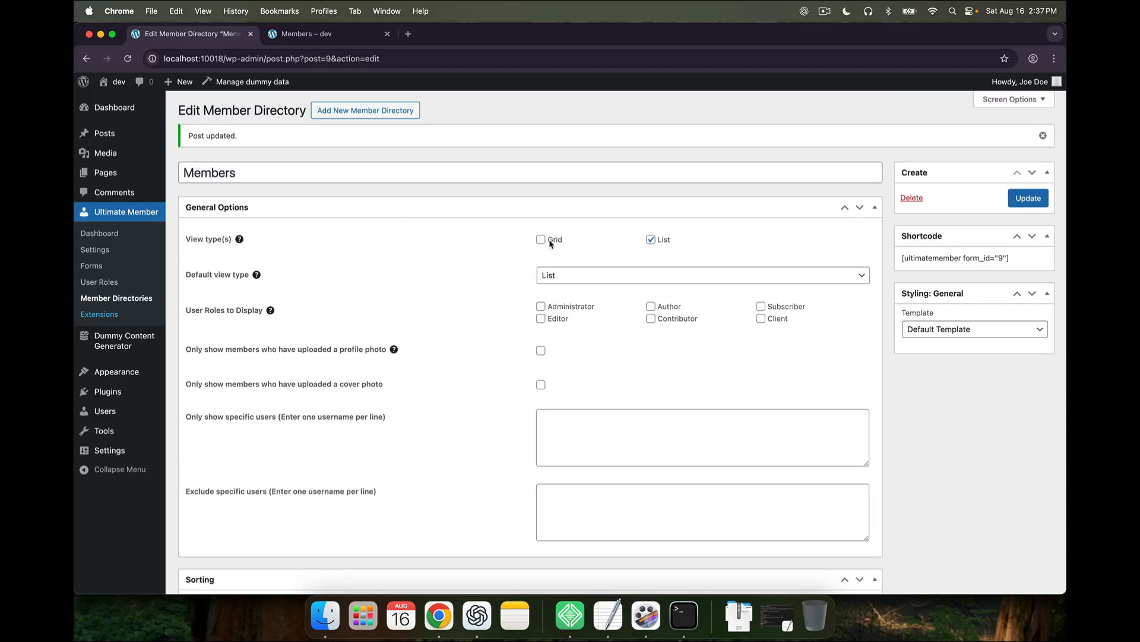
left_click(651, 239)
Add First Name and Last Name as the fields to search by
scroll(492, 403, "down", 15)
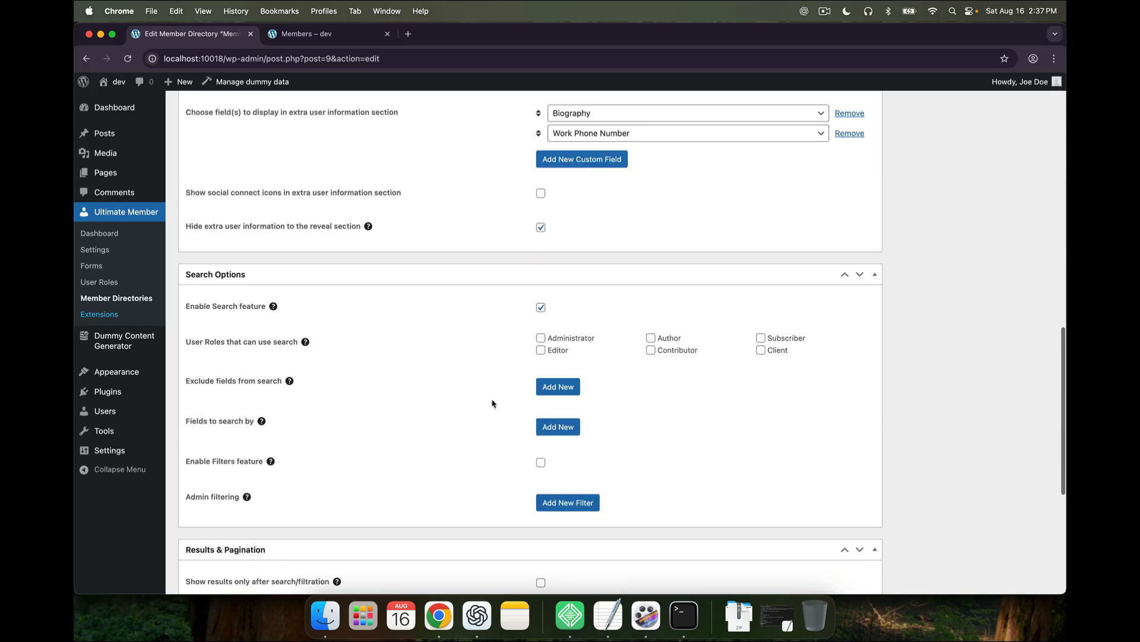
scroll(427, 373, "down", 2)
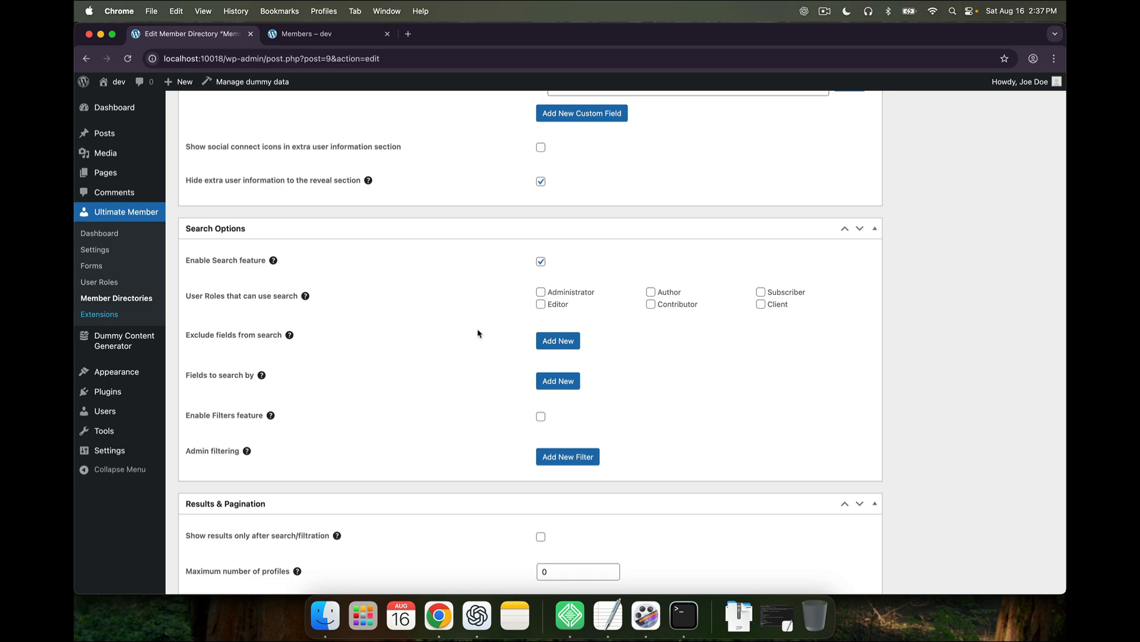
scroll(480, 351, "down", 1)
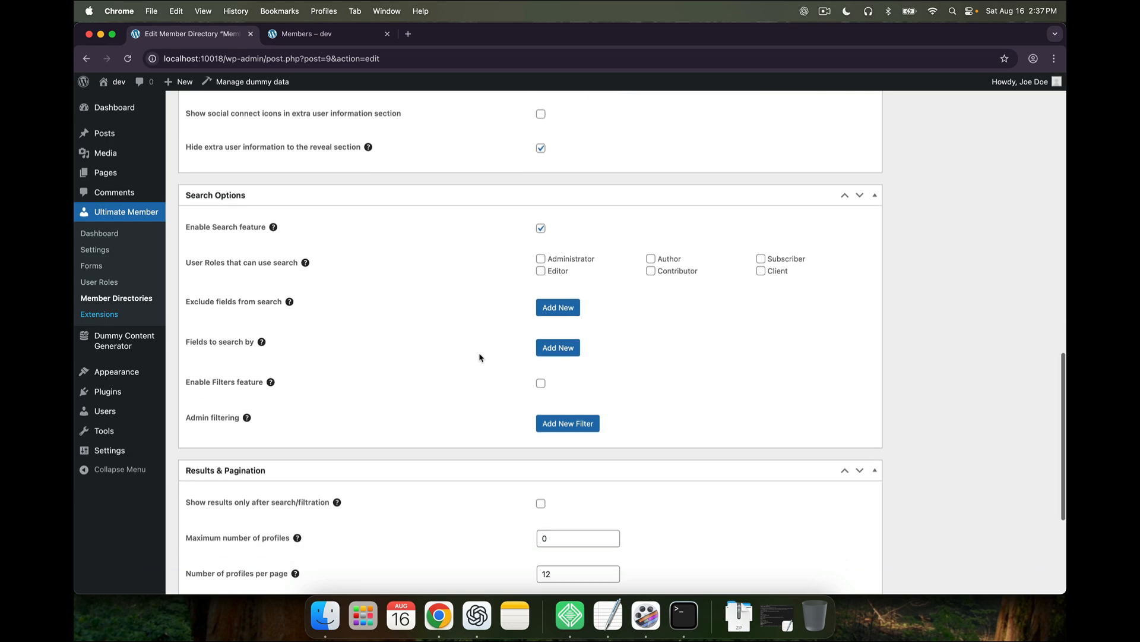
left_click(552, 352)
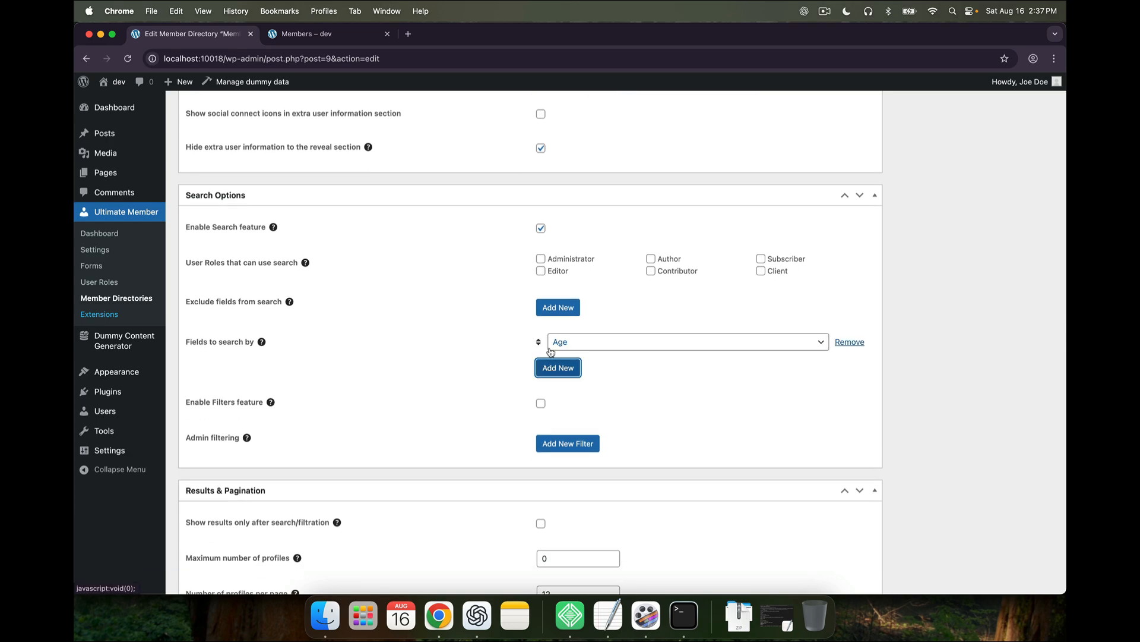
left_click(572, 343)
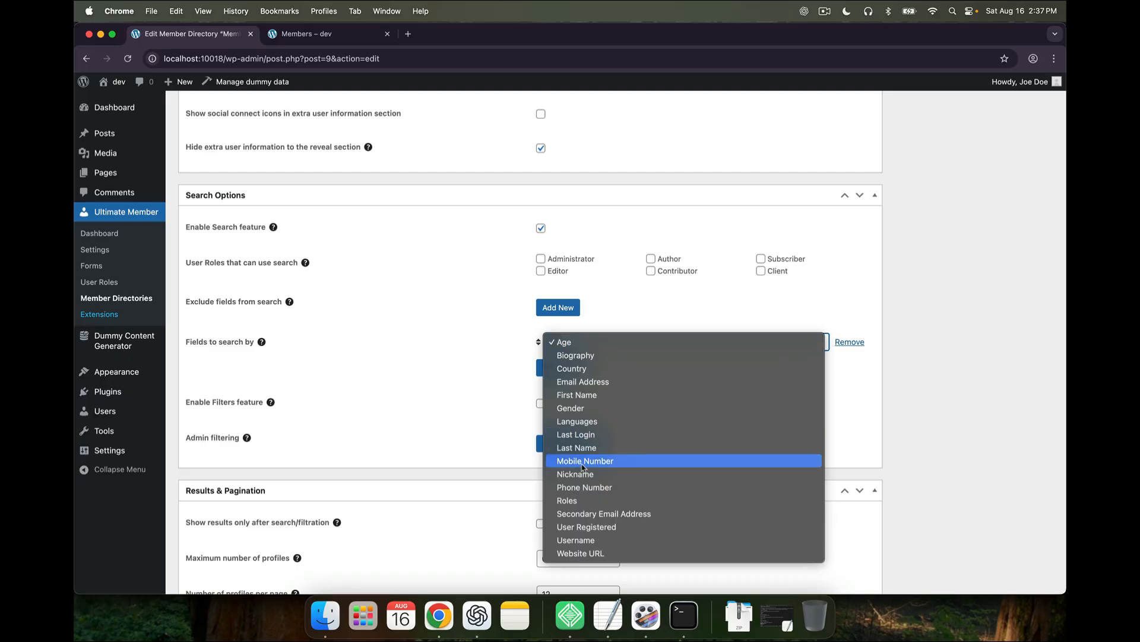
left_click(576, 395)
left_click(564, 368)
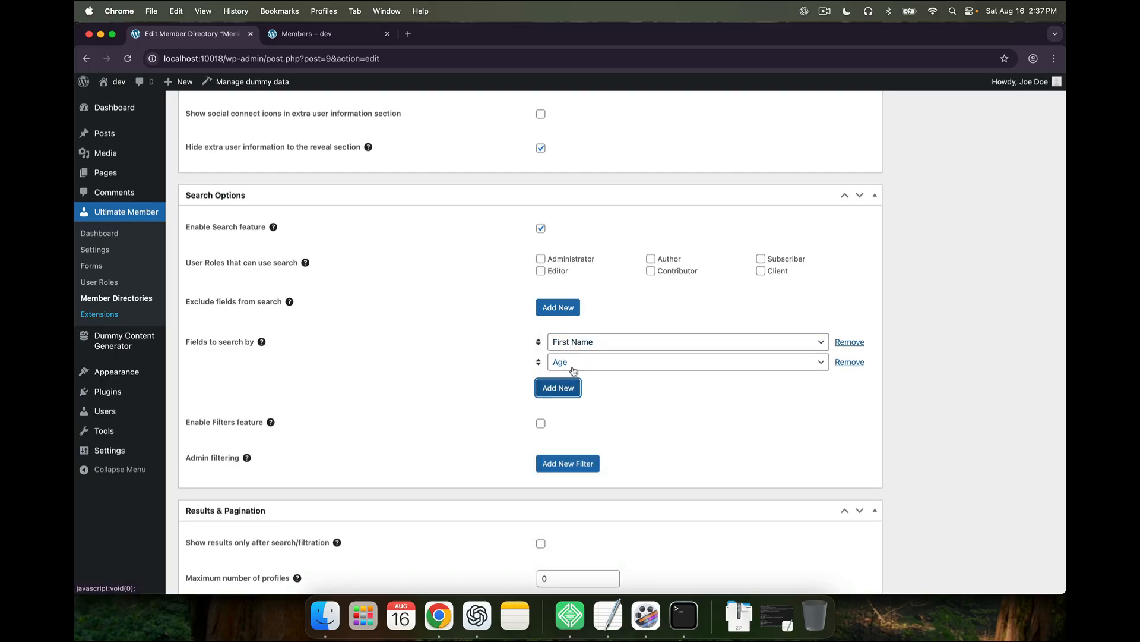
left_click(571, 364)
left_click(579, 469)
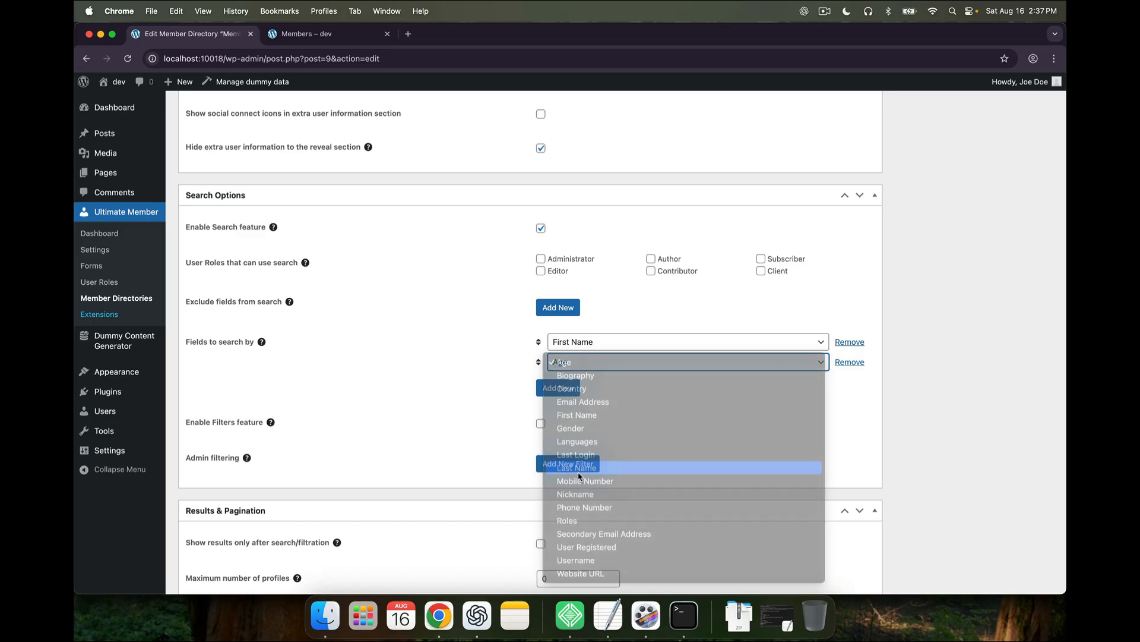
Update the directory and confirm the search box appears on the reloaded Members page
scroll(501, 437, "down", 1)
scroll(501, 437, "down", 3)
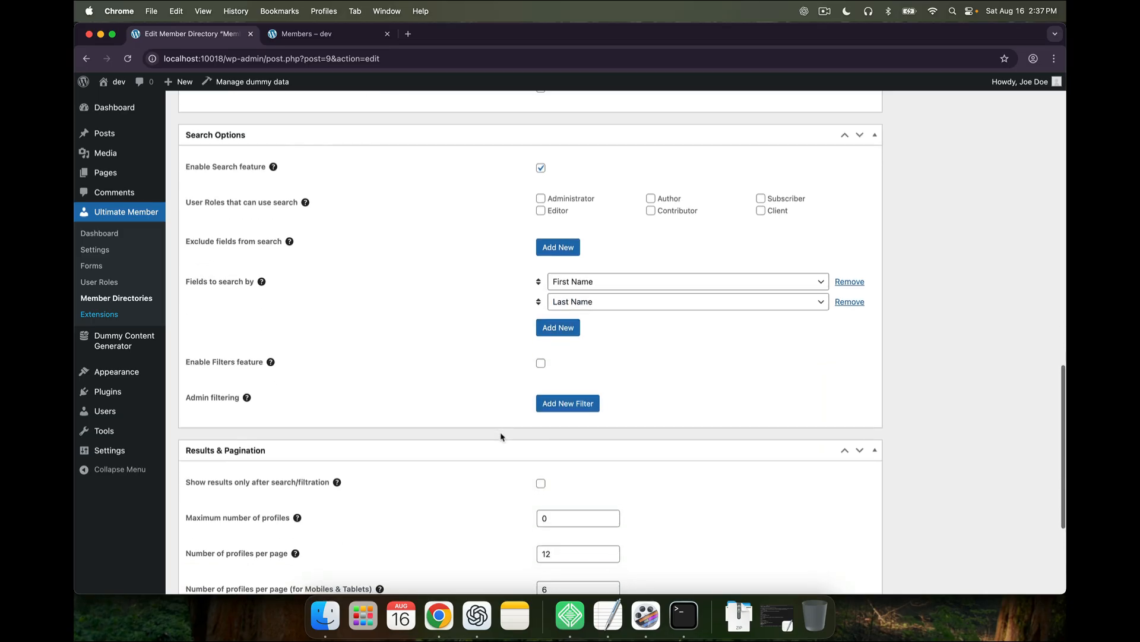
scroll(703, 334, "up", 5)
scroll(702, 337, "up", 15)
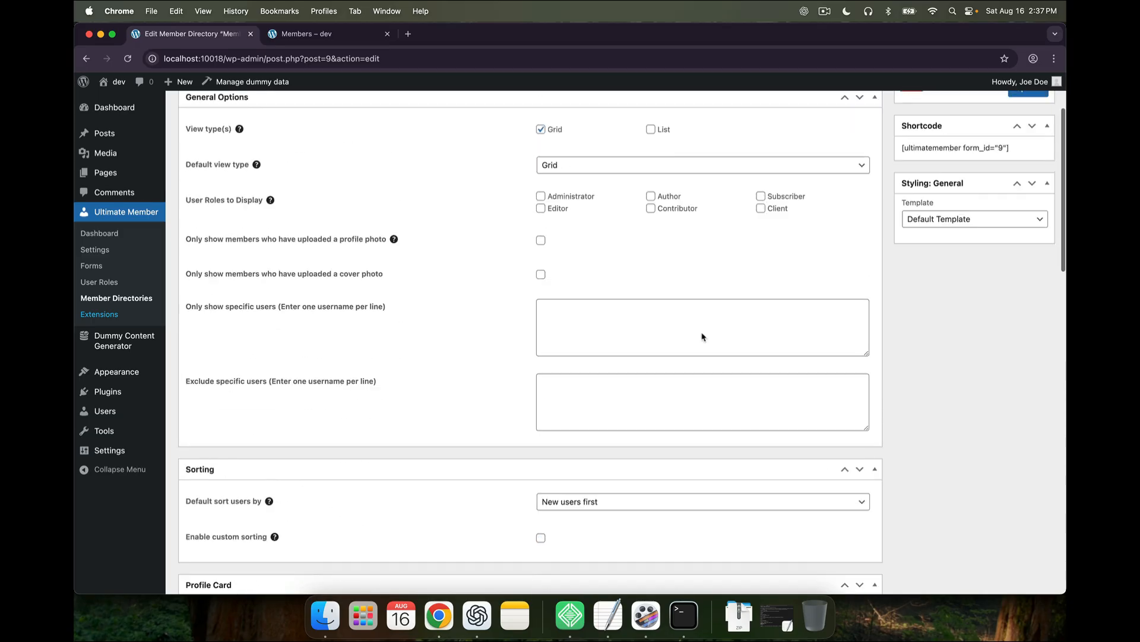
left_click(1021, 202)
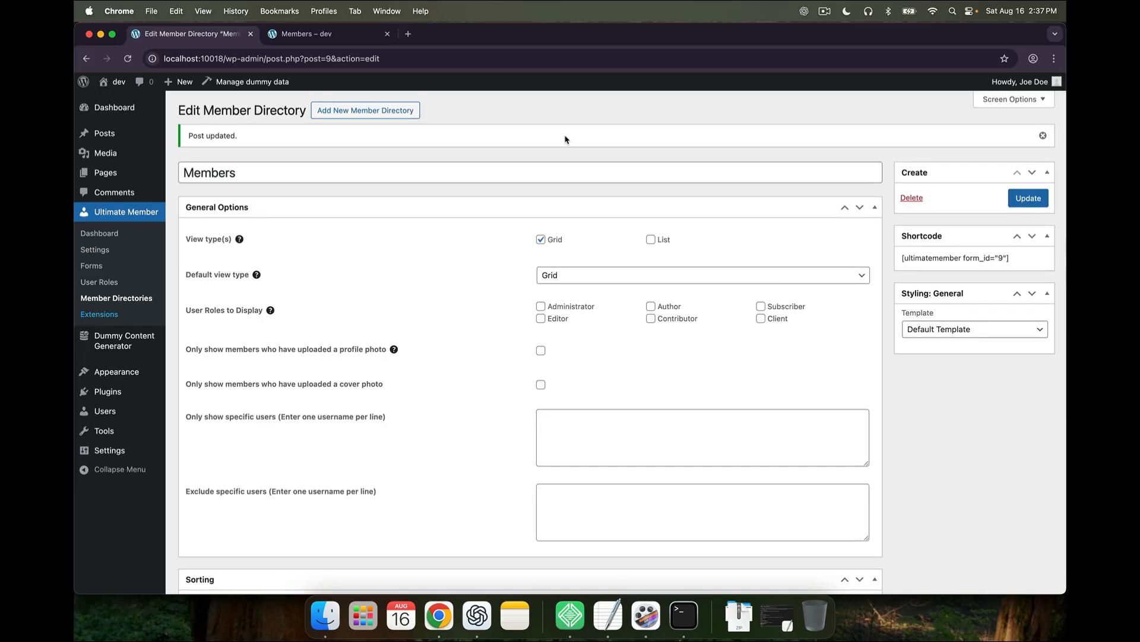
left_click(344, 43)
left_click(126, 58)
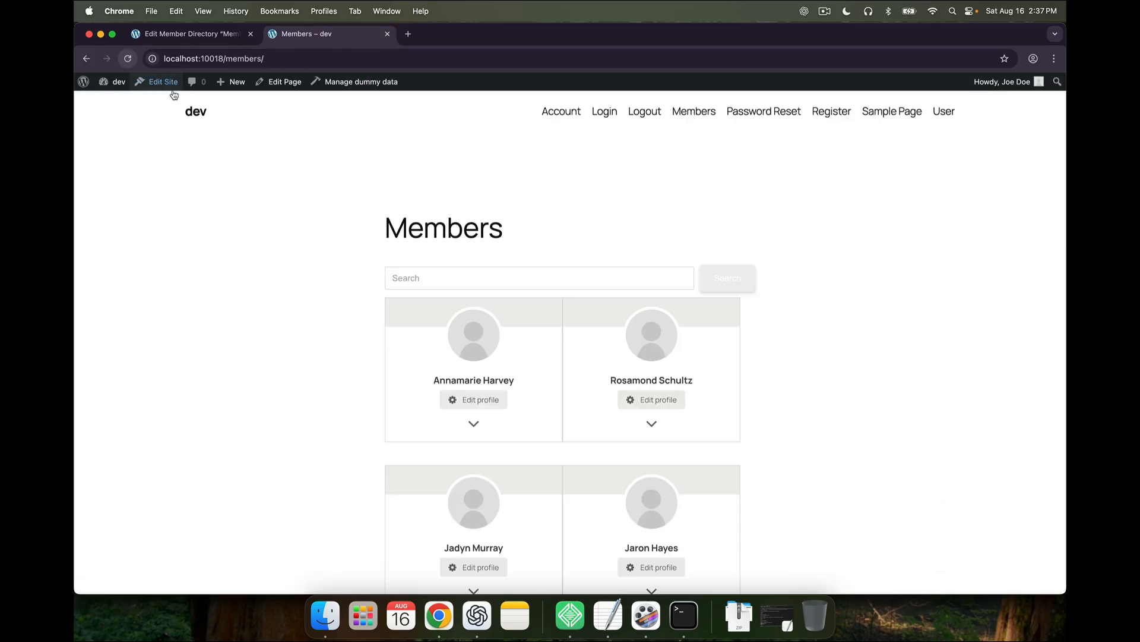
left_click(516, 281)
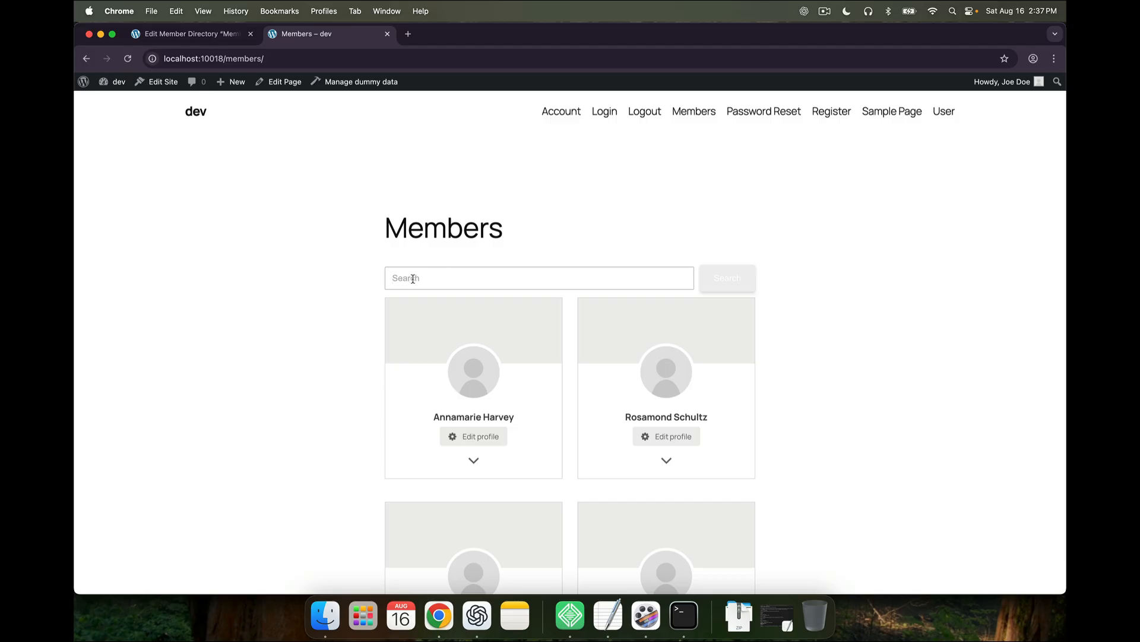
left_click(212, 34)
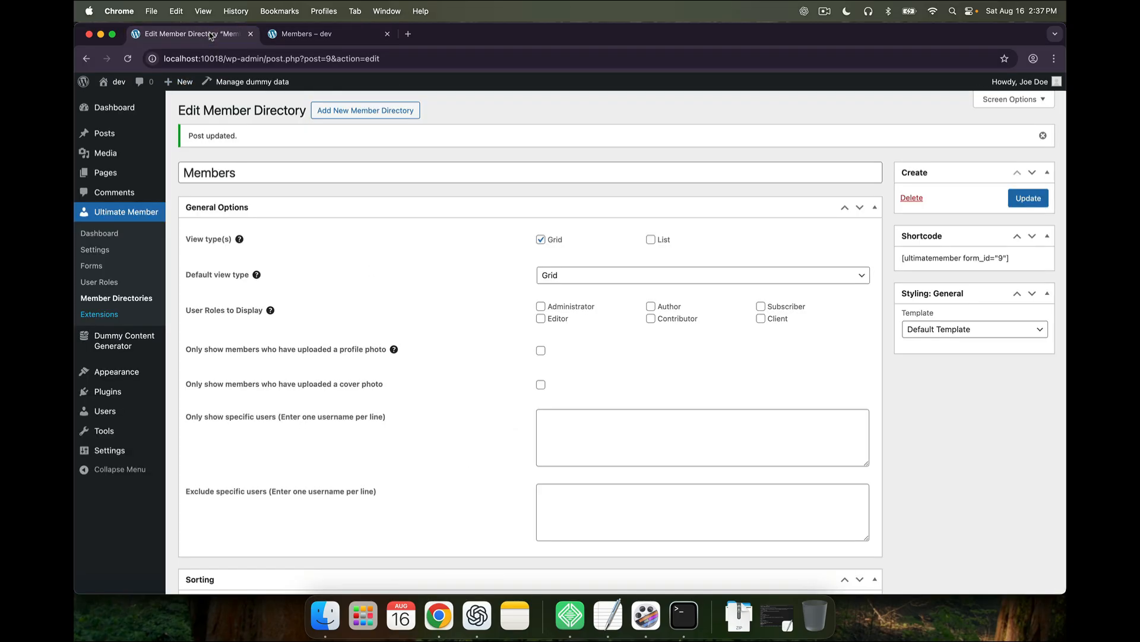
Enable the filters feature and add First Name as the first filter field
scroll(421, 419, "down", 10)
scroll(420, 419, "down", 3)
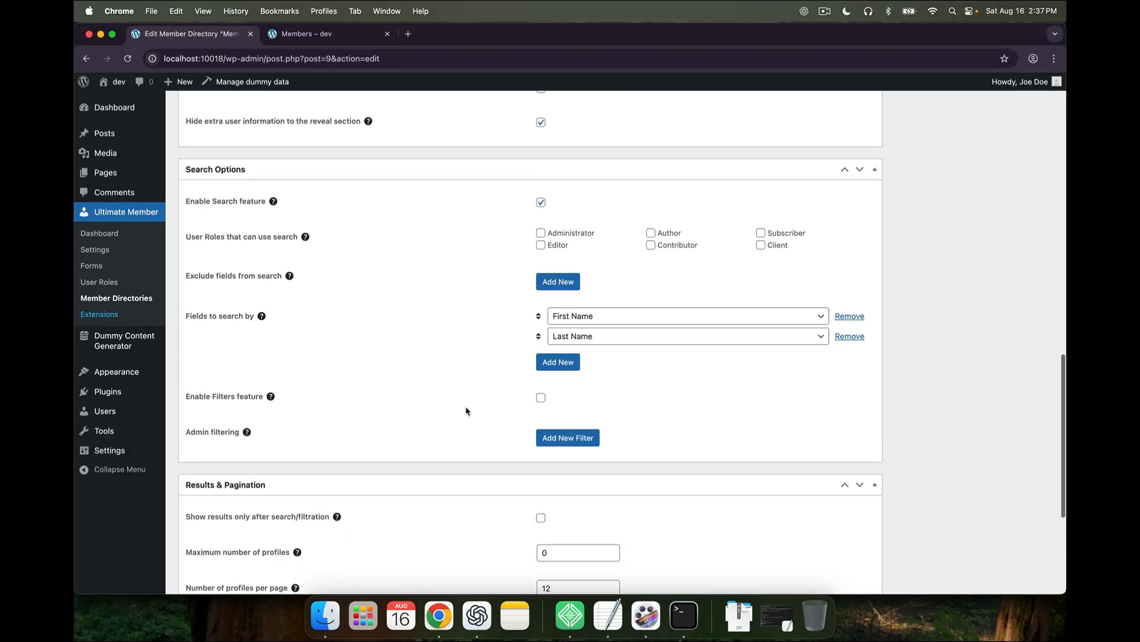
left_click(540, 397)
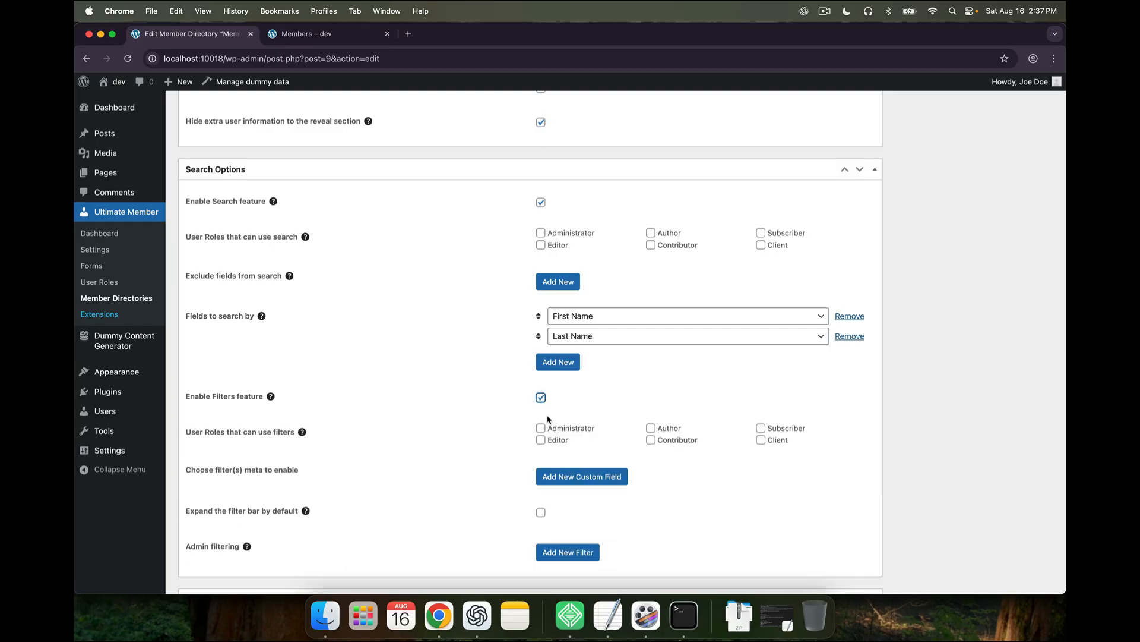
scroll(552, 427, "down", 1)
left_click(560, 436)
left_click(561, 433)
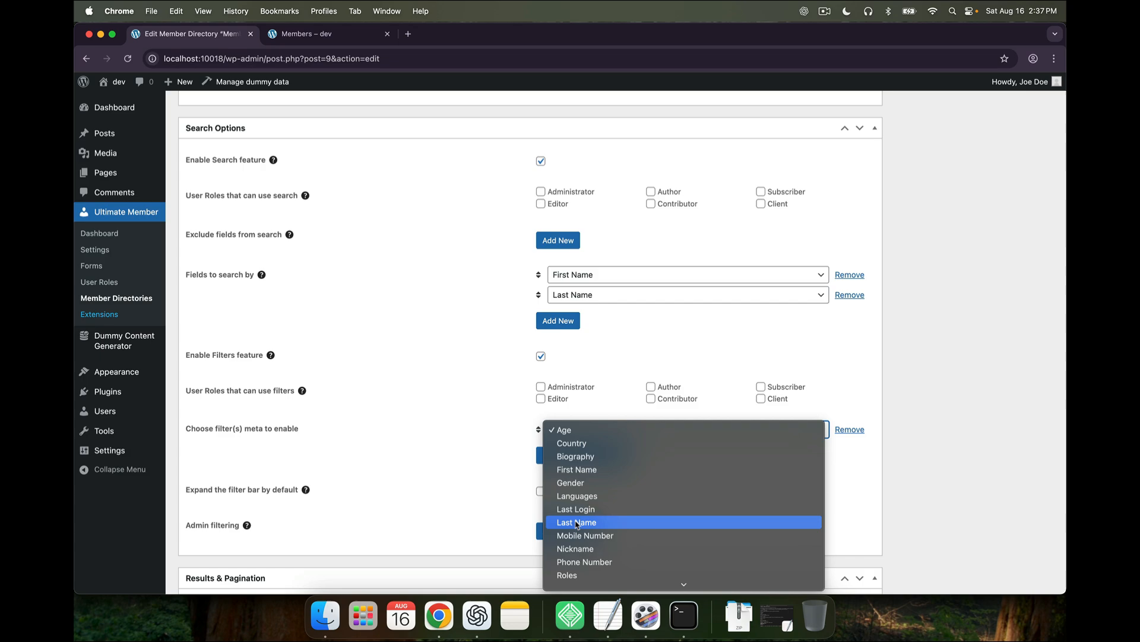
scroll(573, 559, "down", 1)
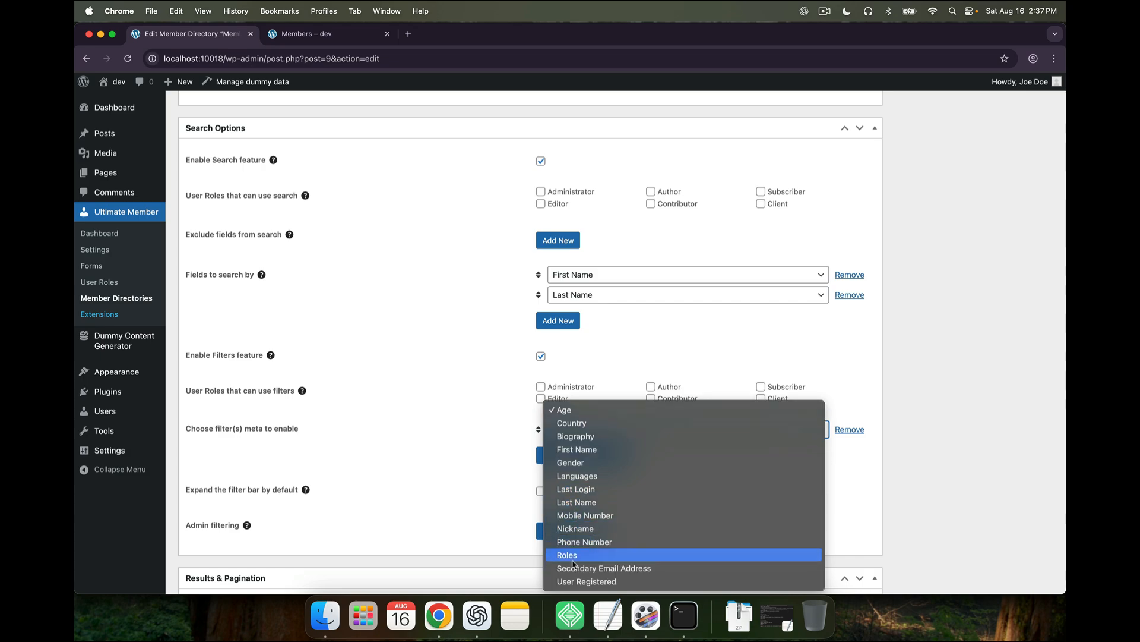
left_click(584, 452)
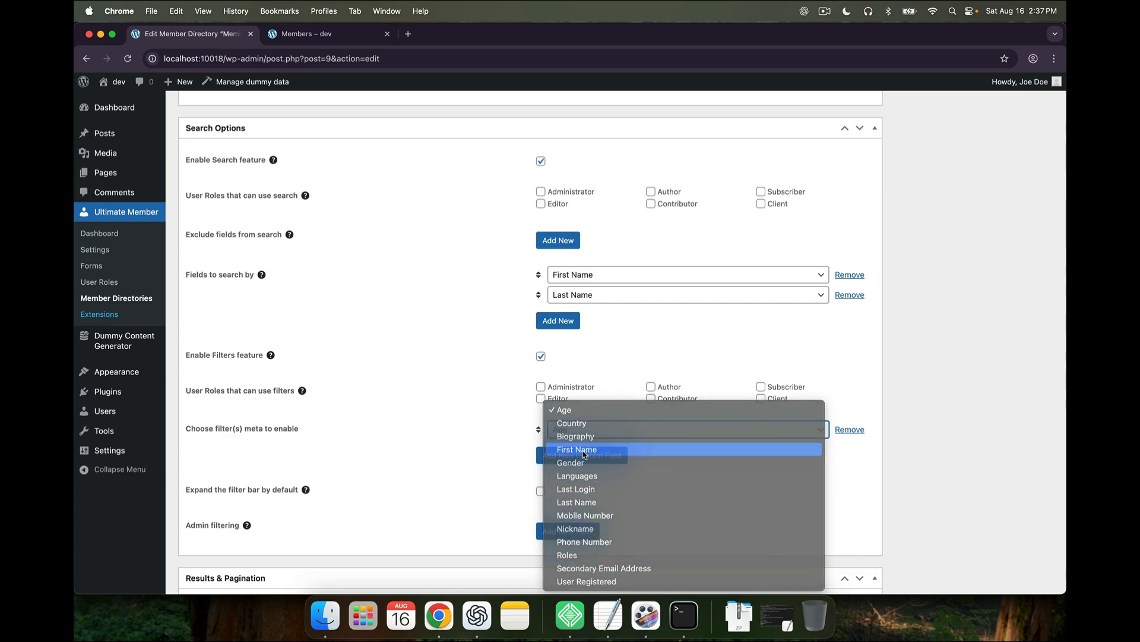
Add Last Name as the second filter field
left_click(584, 454)
left_click(584, 450)
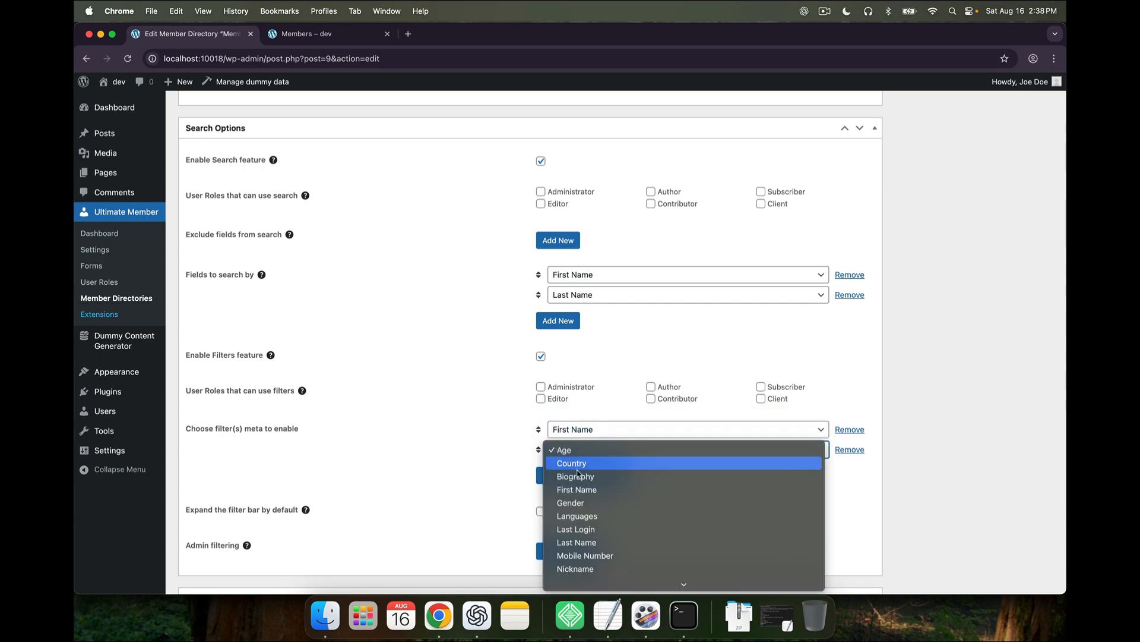
left_click(577, 541)
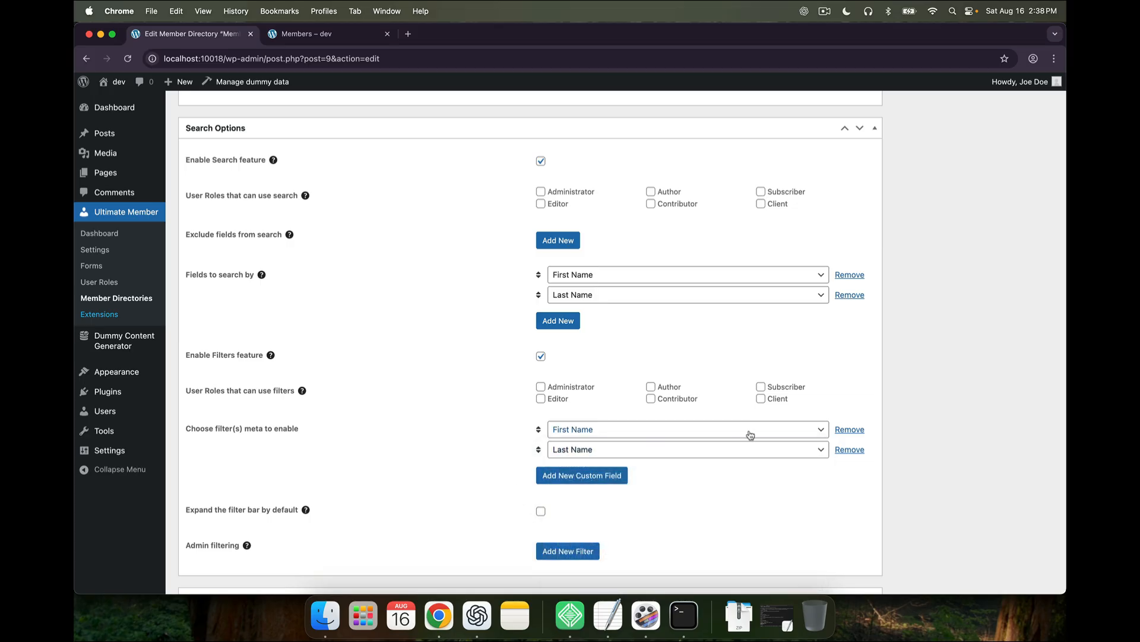
scroll(752, 434, "down", 10)
scroll(759, 436, "up", 10)
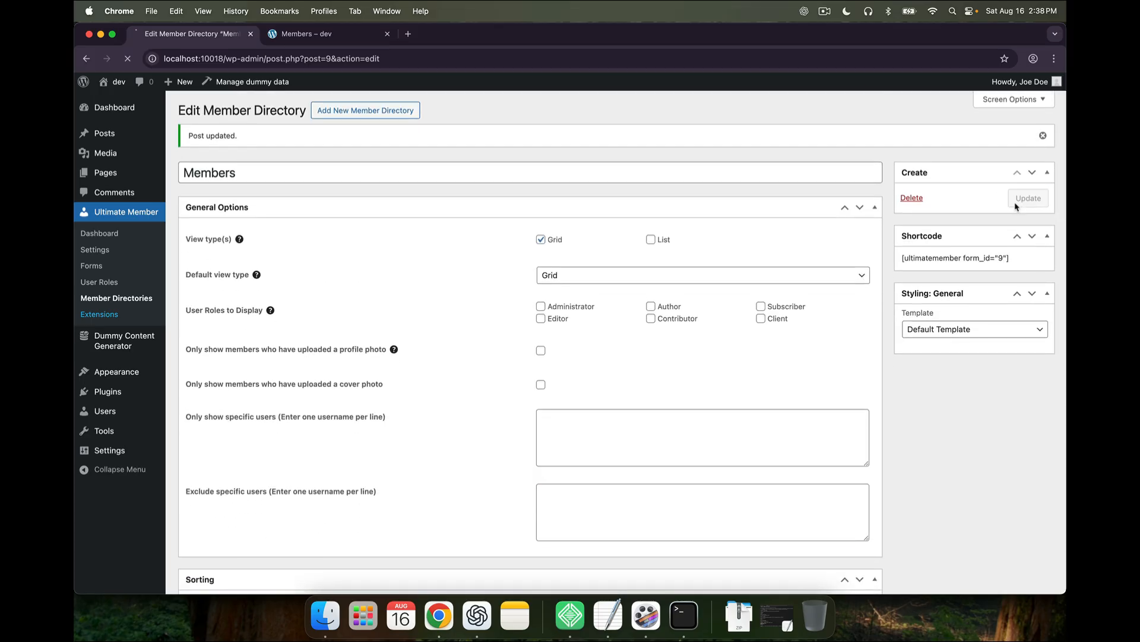
Show the name filters on the Members page and apply a First Name filter
left_click(321, 34)
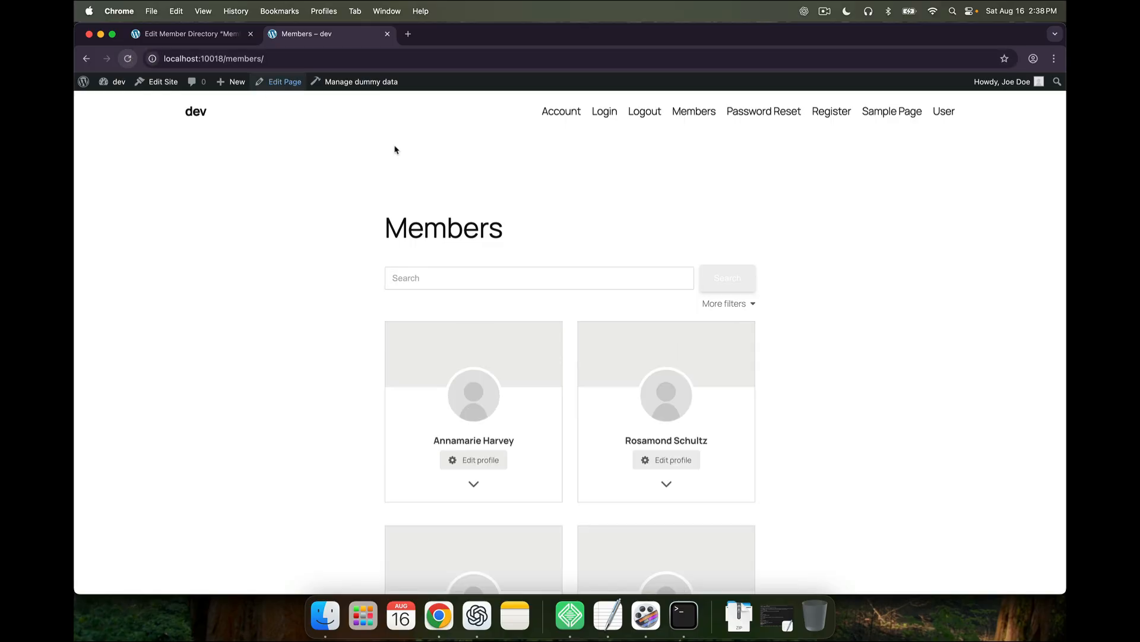
left_click(732, 308)
left_click(523, 326)
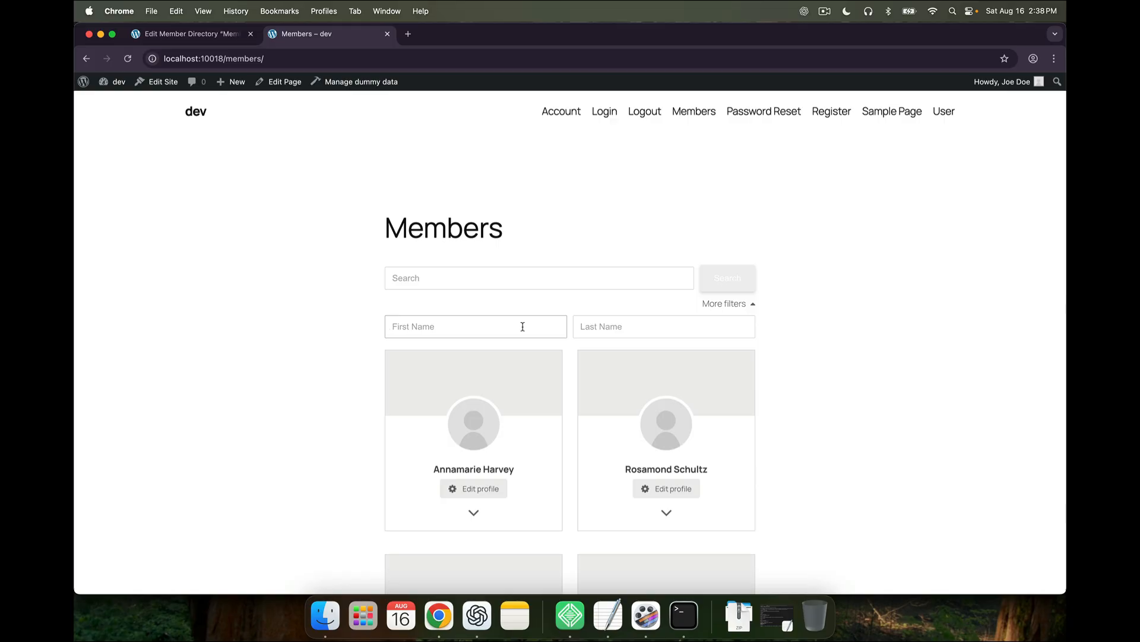
type("Annamerie")
left_click(737, 293)
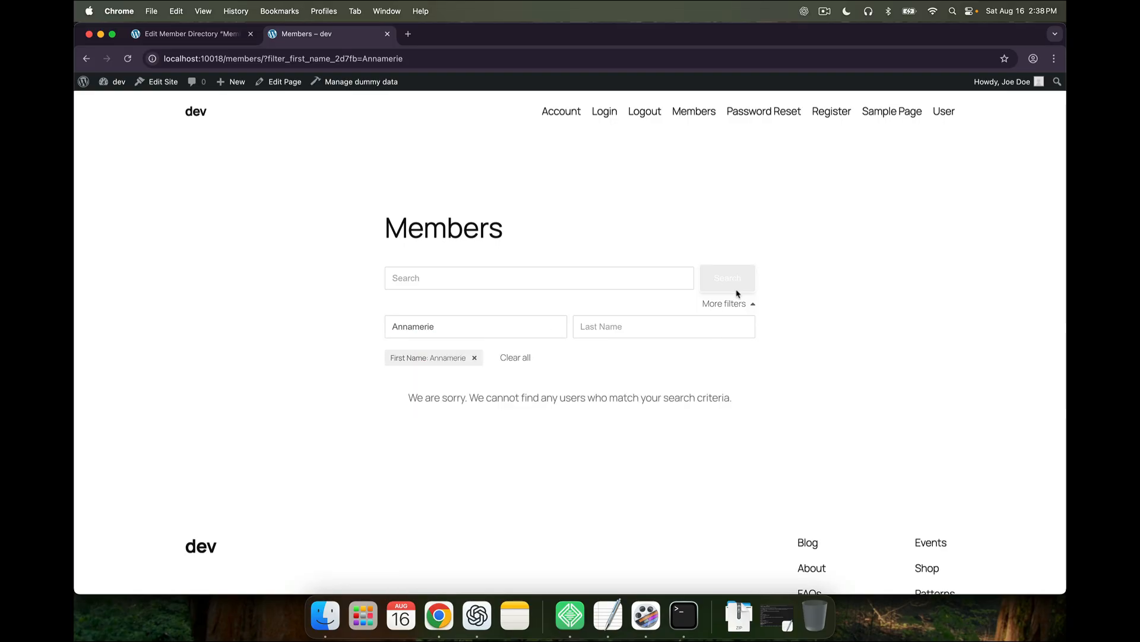
Clear that filter, filter by first name Annamarie instead, and return to the directory settings
left_click(475, 358)
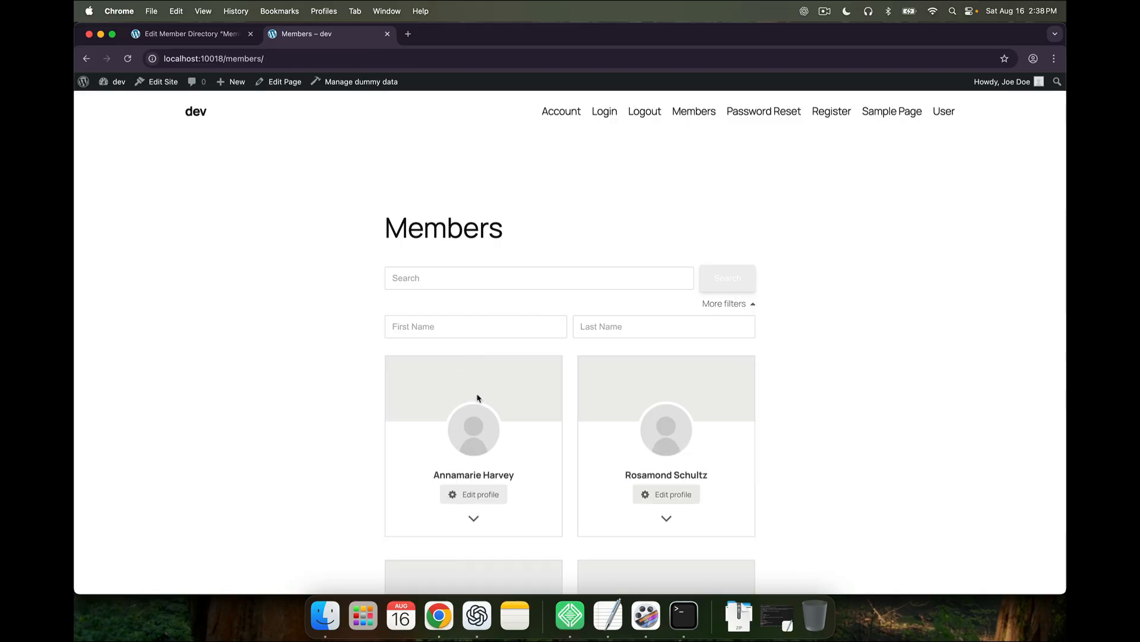
left_click(444, 322)
type("Annamarie")
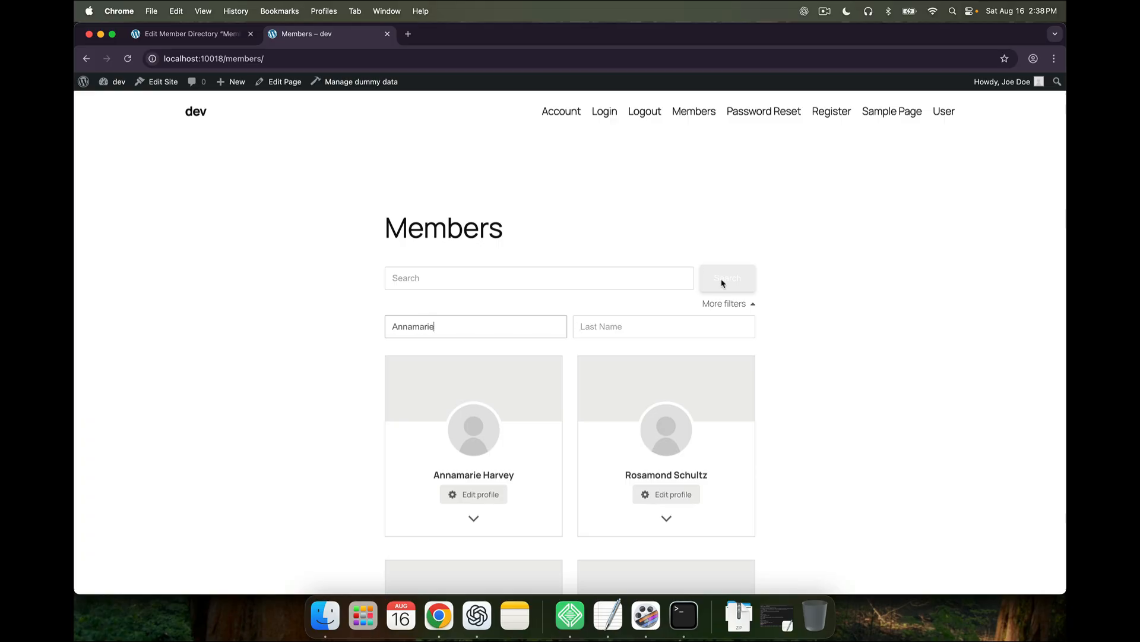
left_click(770, 307)
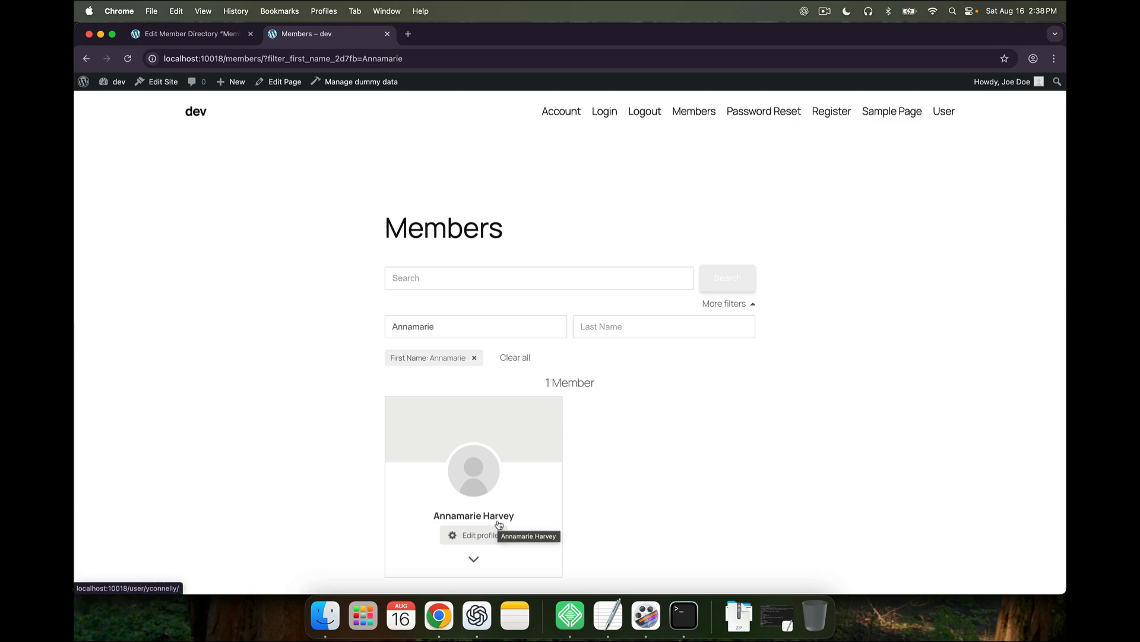
left_click(196, 34)
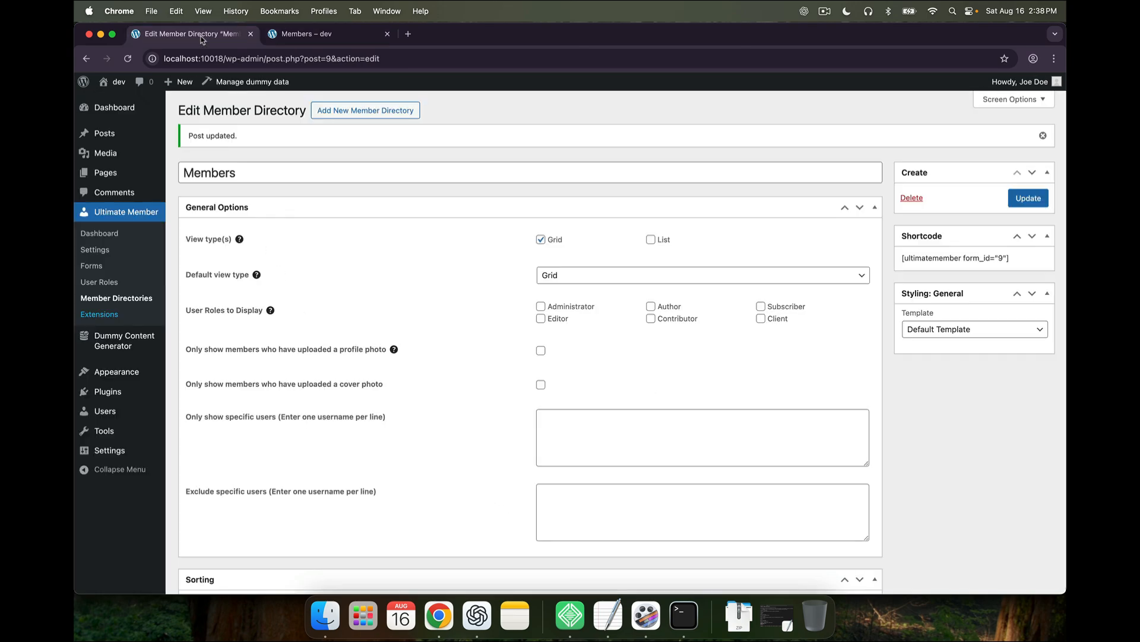
Remove the Annamarie first-name filter so the Members page lists all members again
scroll(387, 353, "down", 15)
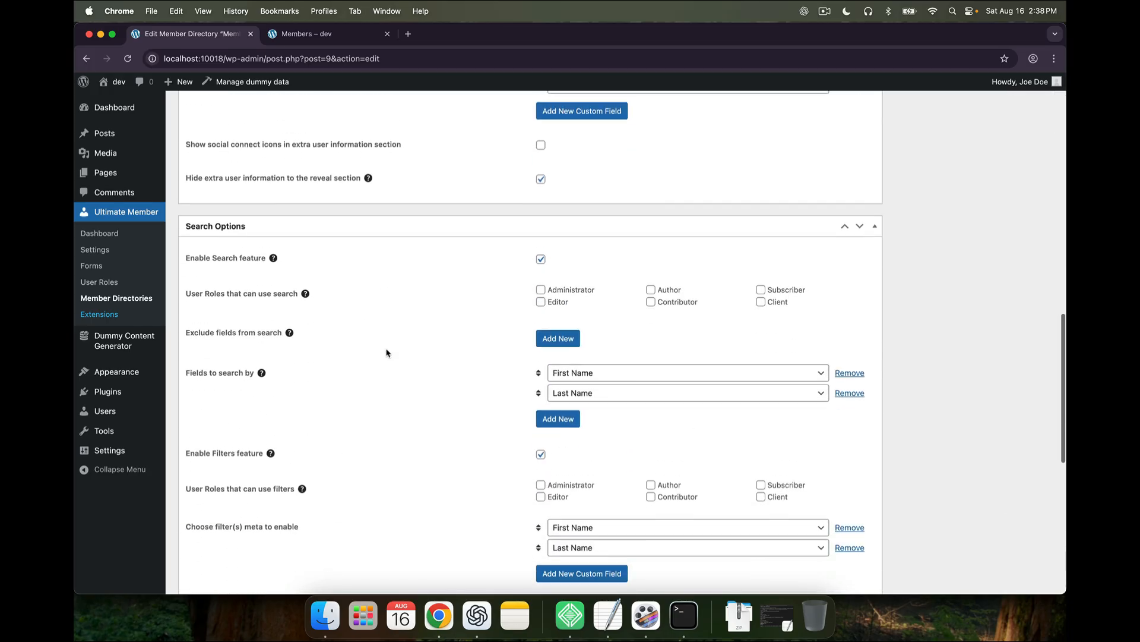
scroll(387, 352, "down", 5)
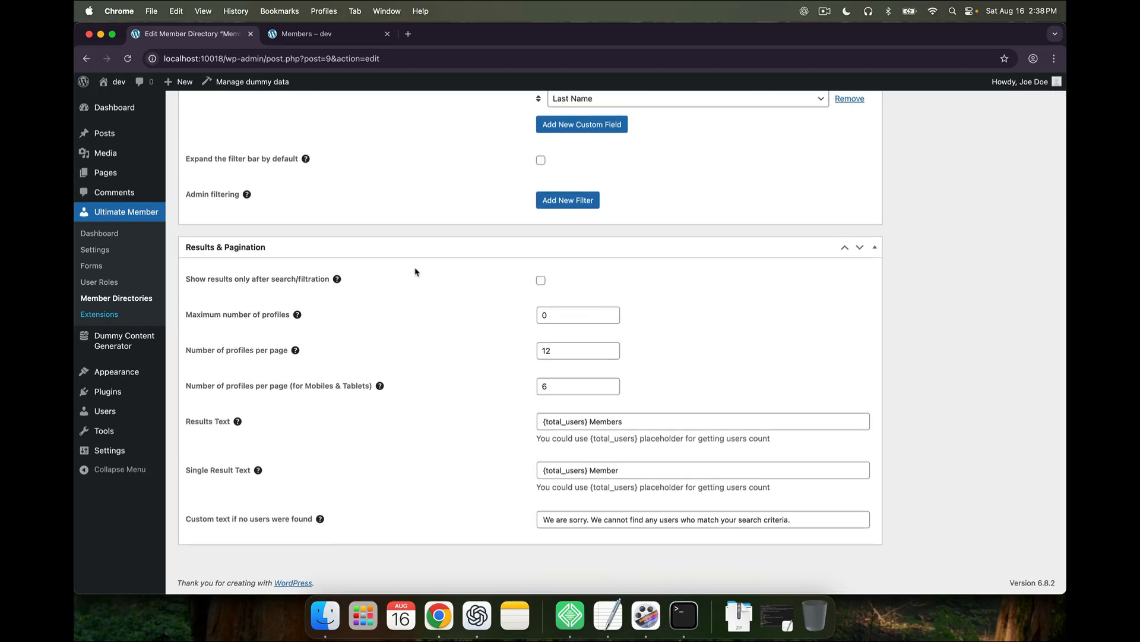
left_click(330, 39)
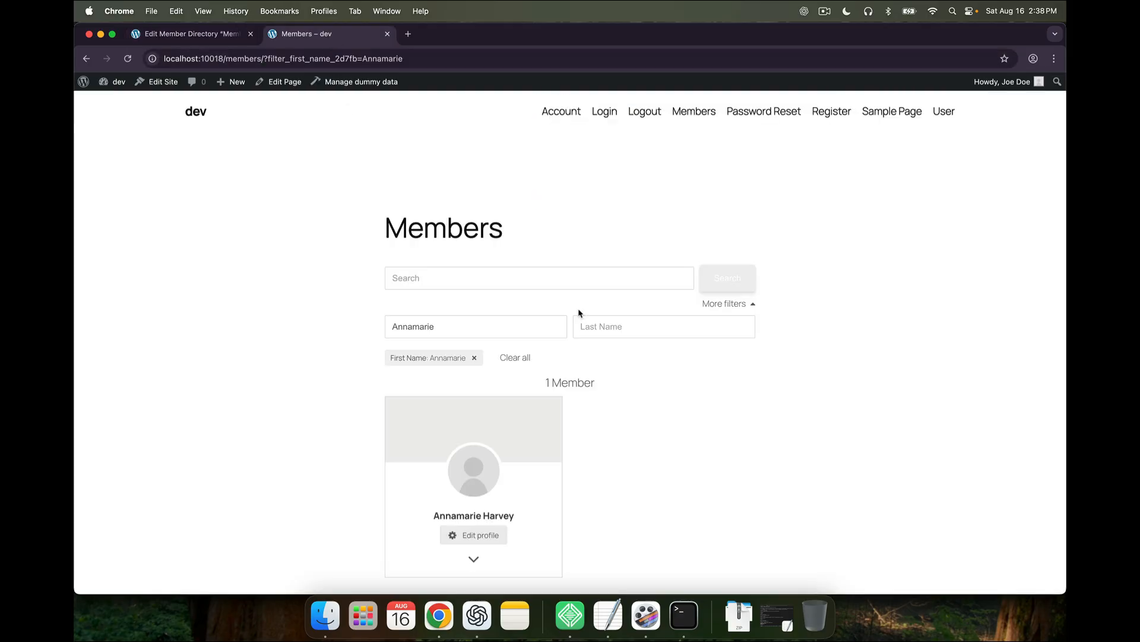
left_click(474, 357)
scroll(518, 456, "down", 10)
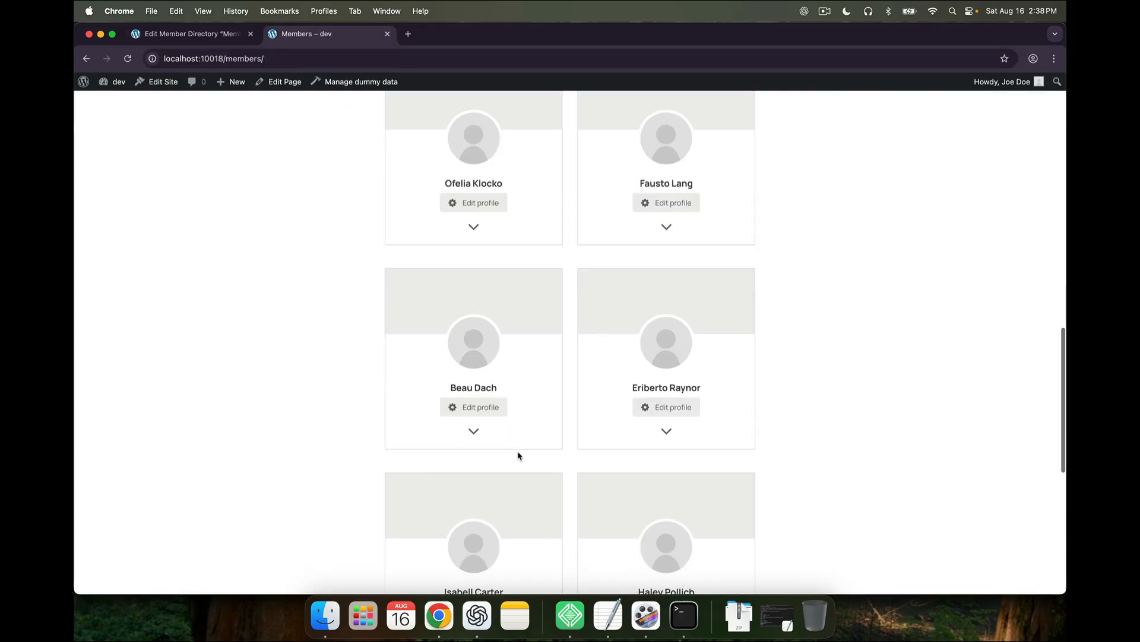
scroll(518, 451, "up", 3)
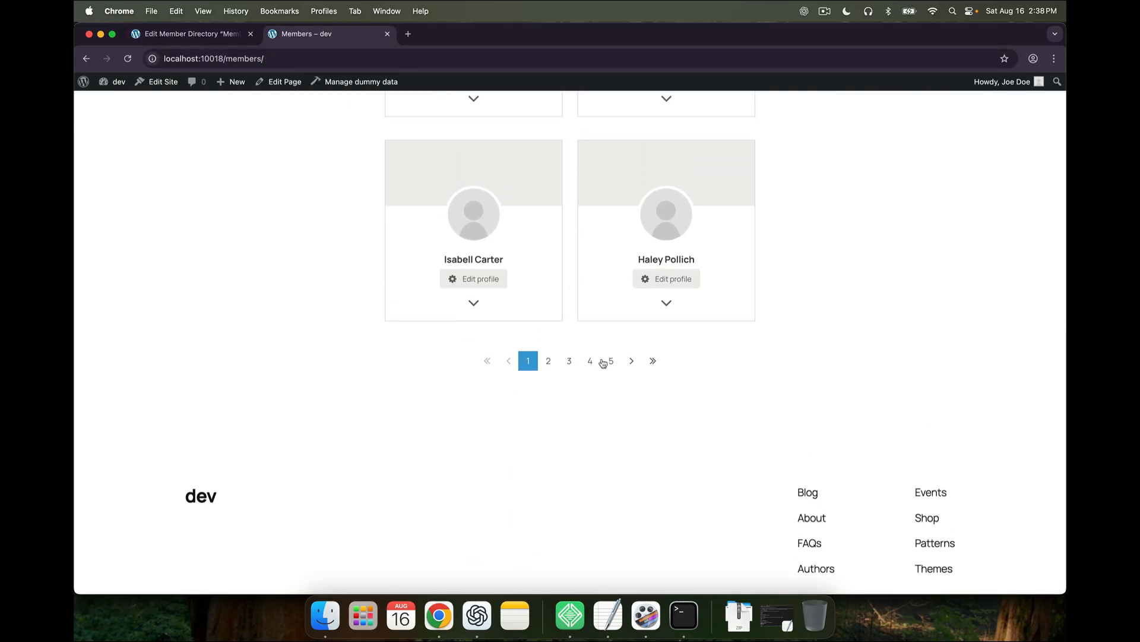
Compare the 12 profiles-per-page pagination setting with the live Members page pagination
left_click(230, 35)
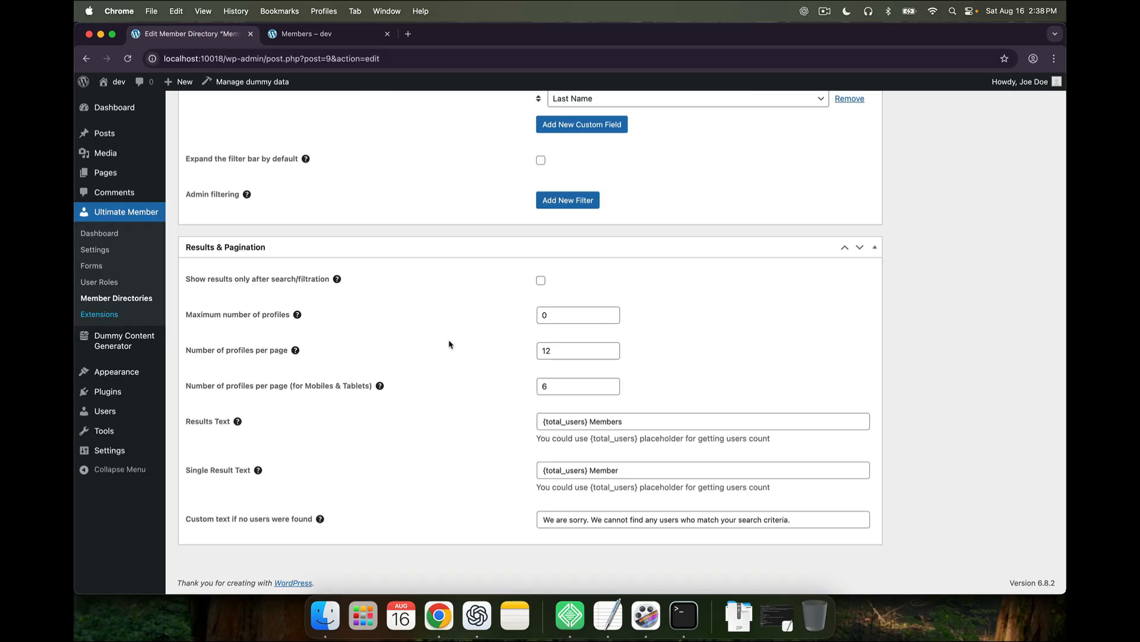
left_click(562, 349)
left_click(333, 34)
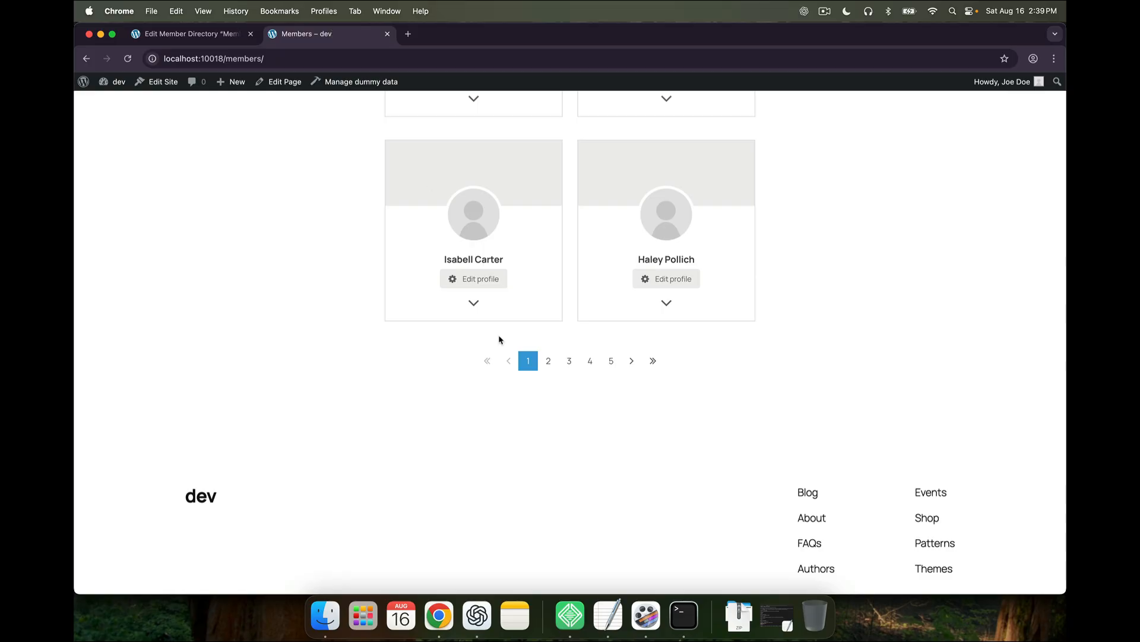
left_click(208, 35)
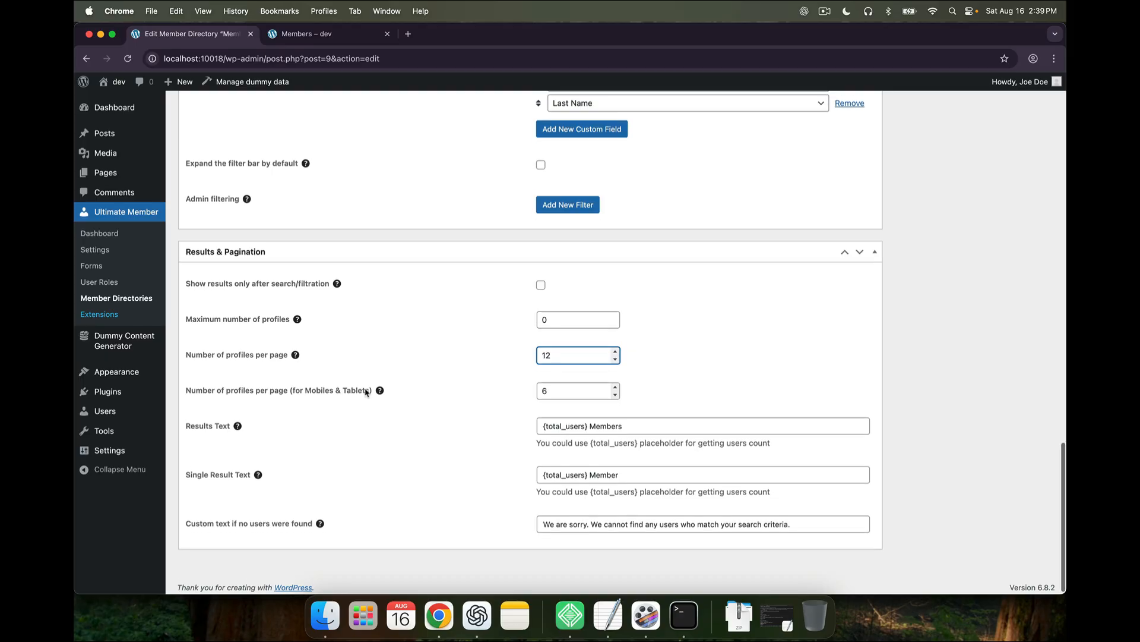
scroll(365, 392, "up", 5)
scroll(366, 392, "up", 15)
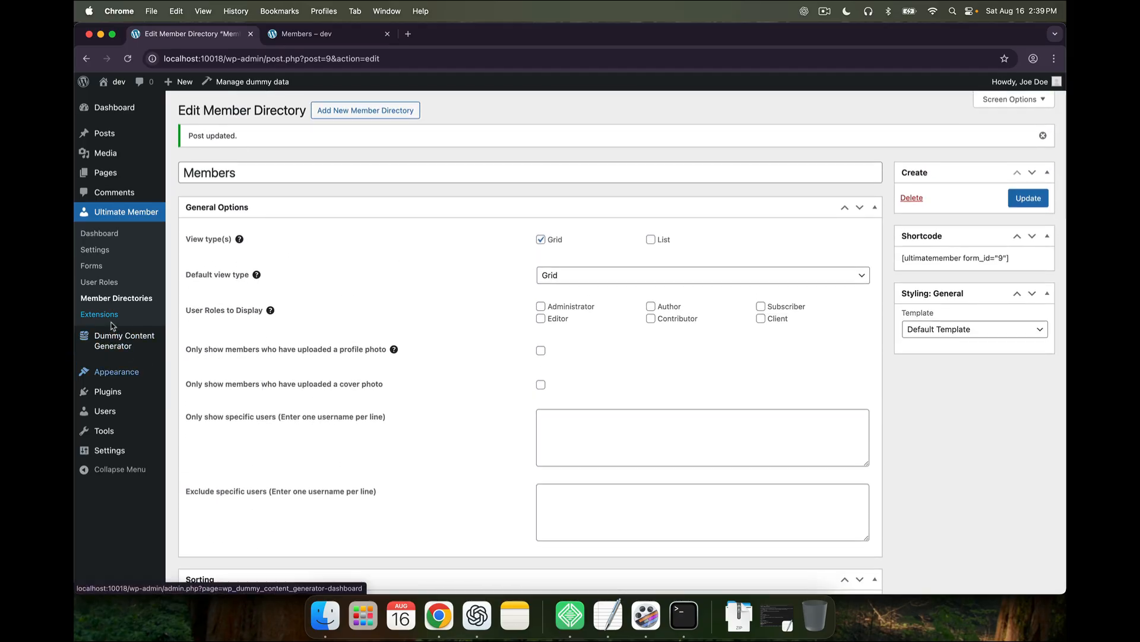
Open Ultimate Member > Extensions and browse premium add-ons like Followers, Social Login and MailChimp
left_click(111, 320)
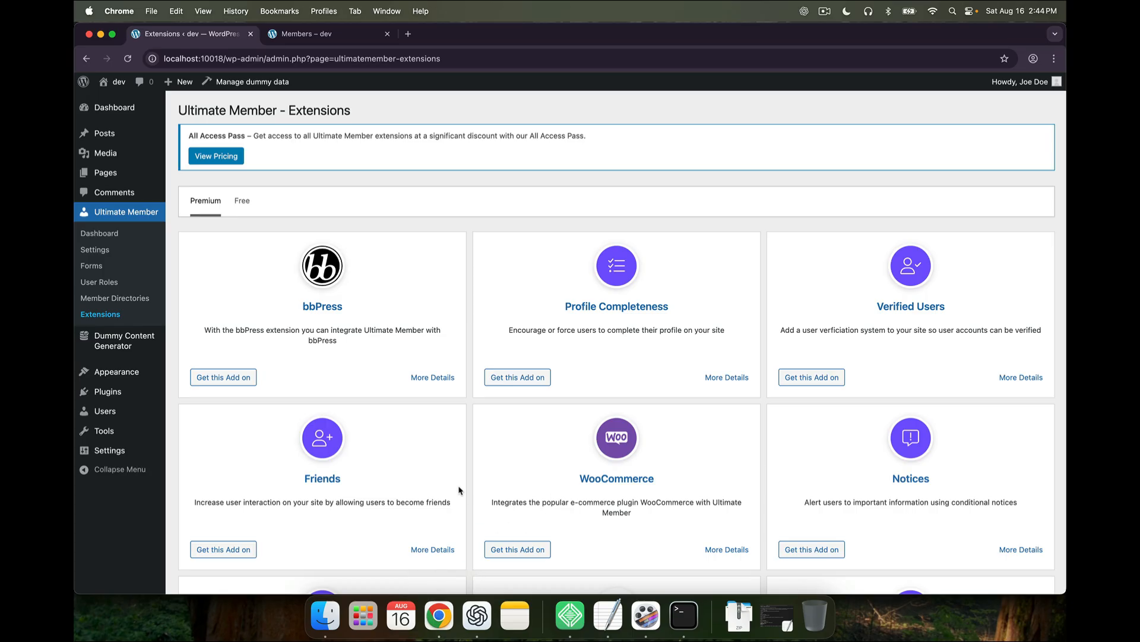
scroll(460, 490, "down", 4)
scroll(459, 490, "down", 3)
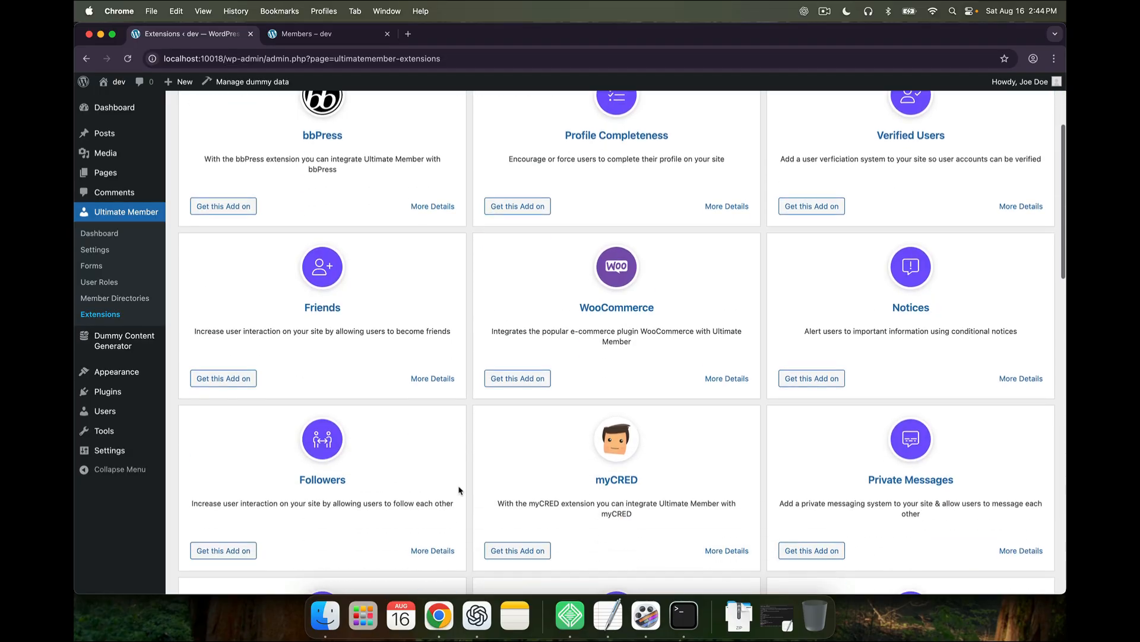
scroll(459, 490, "up", 1)
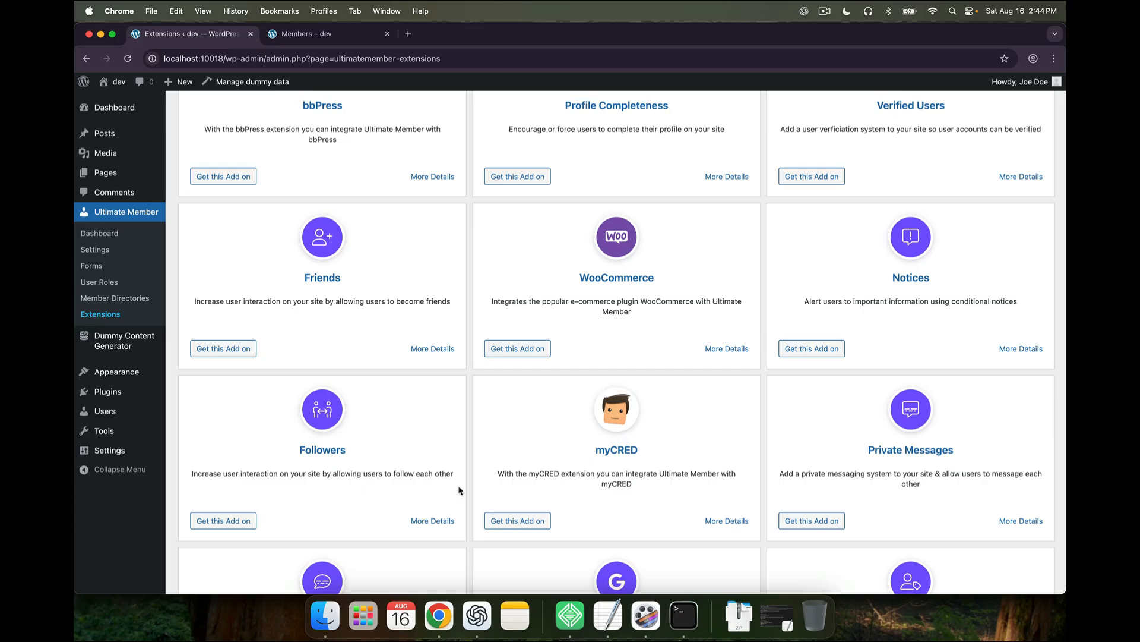
scroll(459, 490, "down", 5)
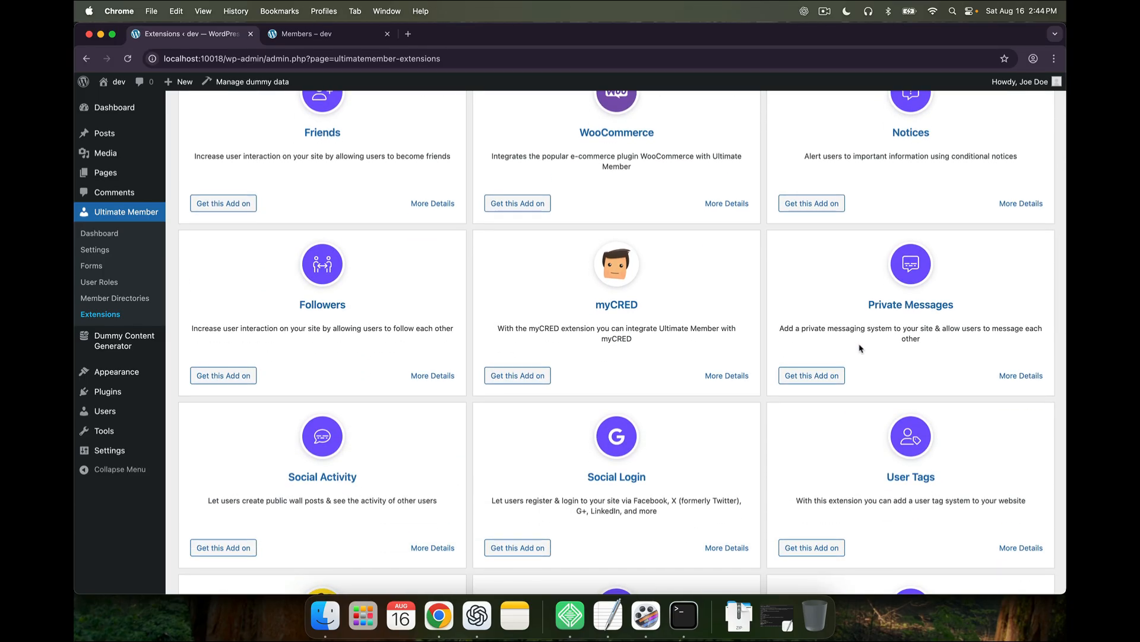
scroll(859, 349, "down", 5)
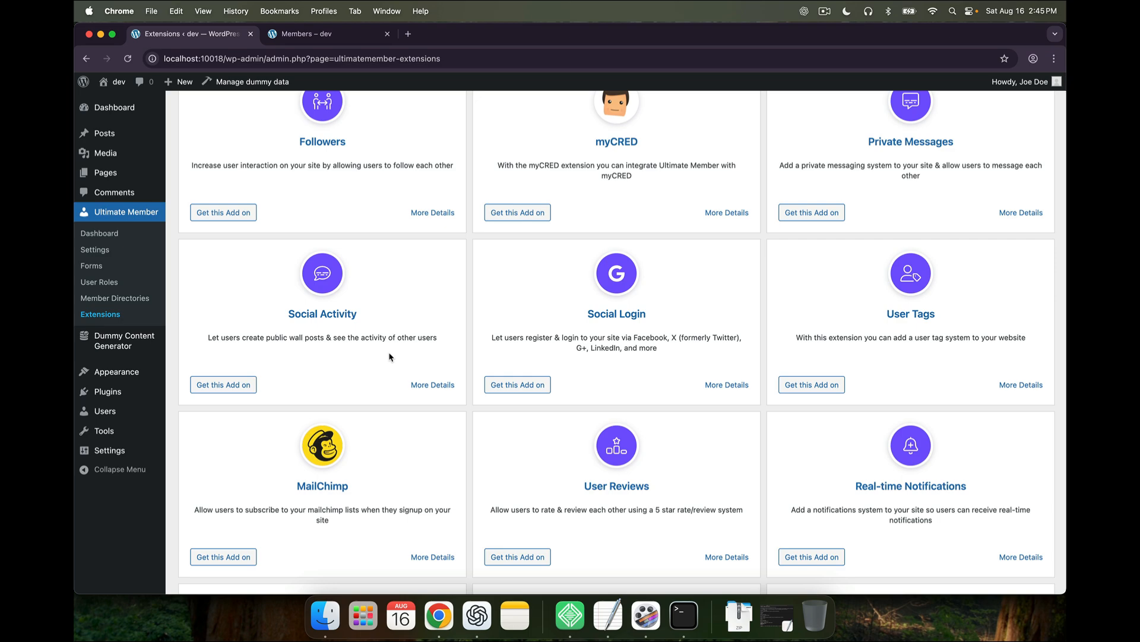
scroll(389, 357, "down", 2)
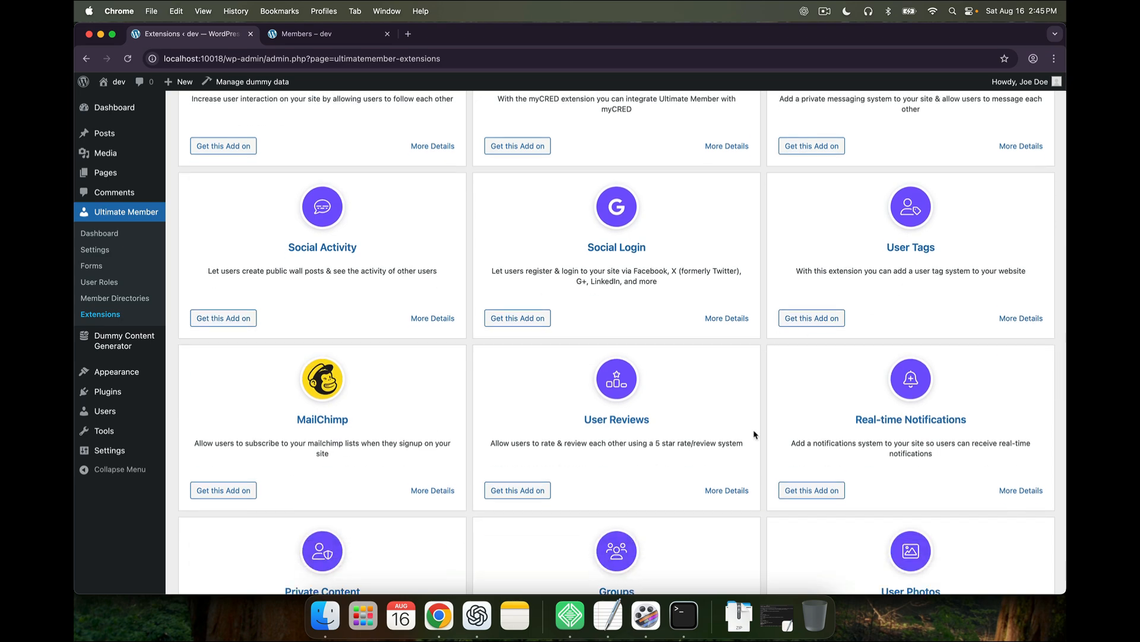
scroll(676, 512, "down", 4)
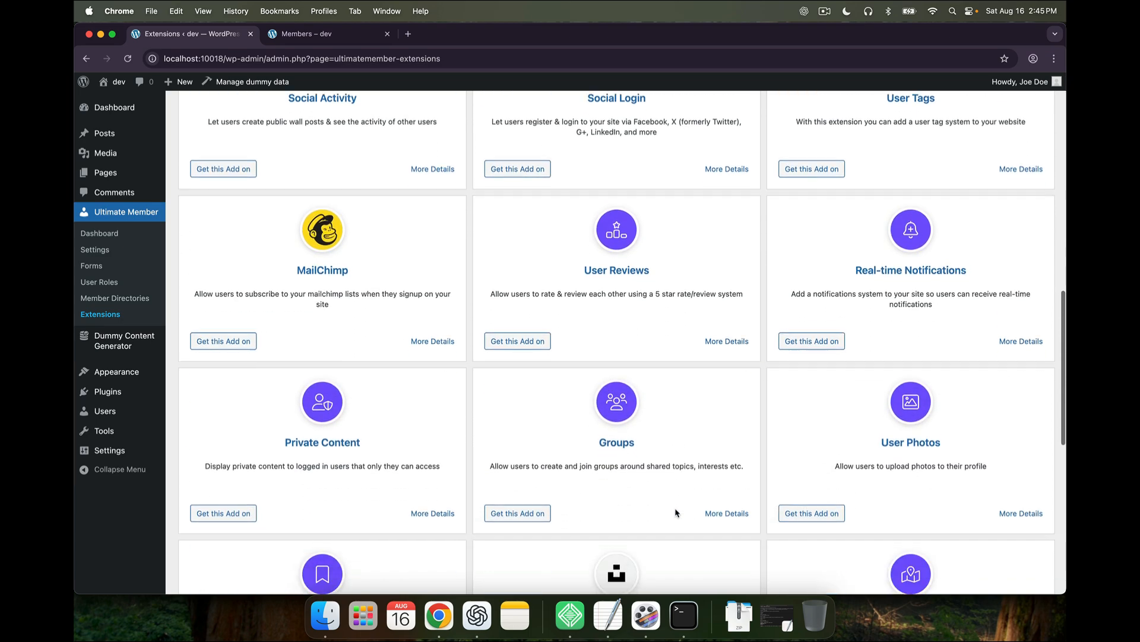
scroll(676, 512, "down", 1)
scroll(635, 424, "down", 1)
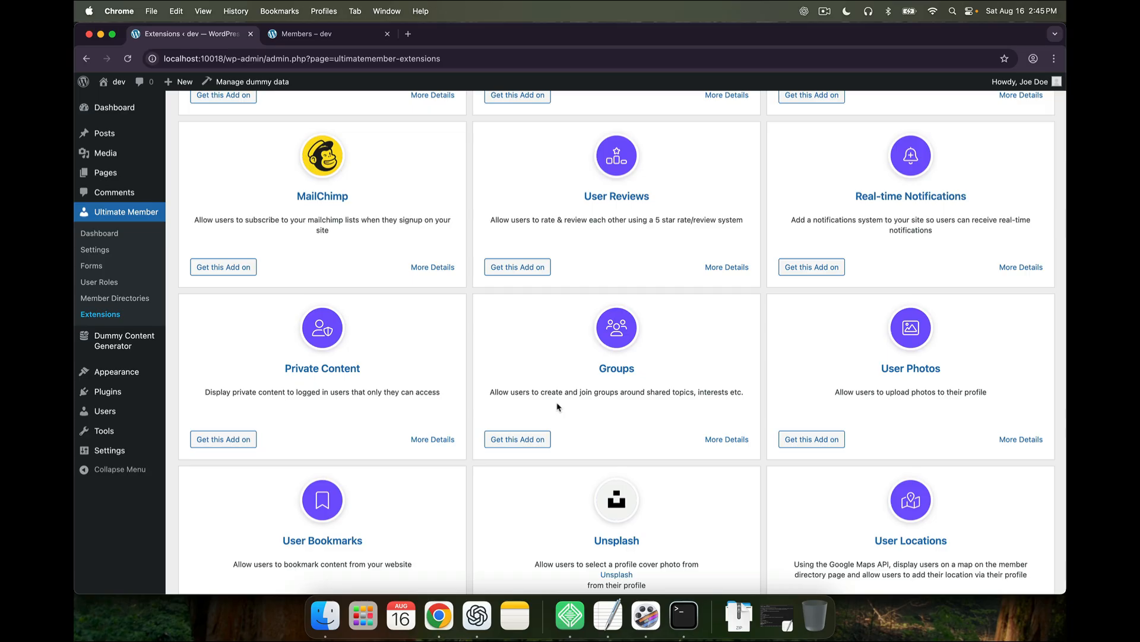
scroll(557, 407, "down", 3)
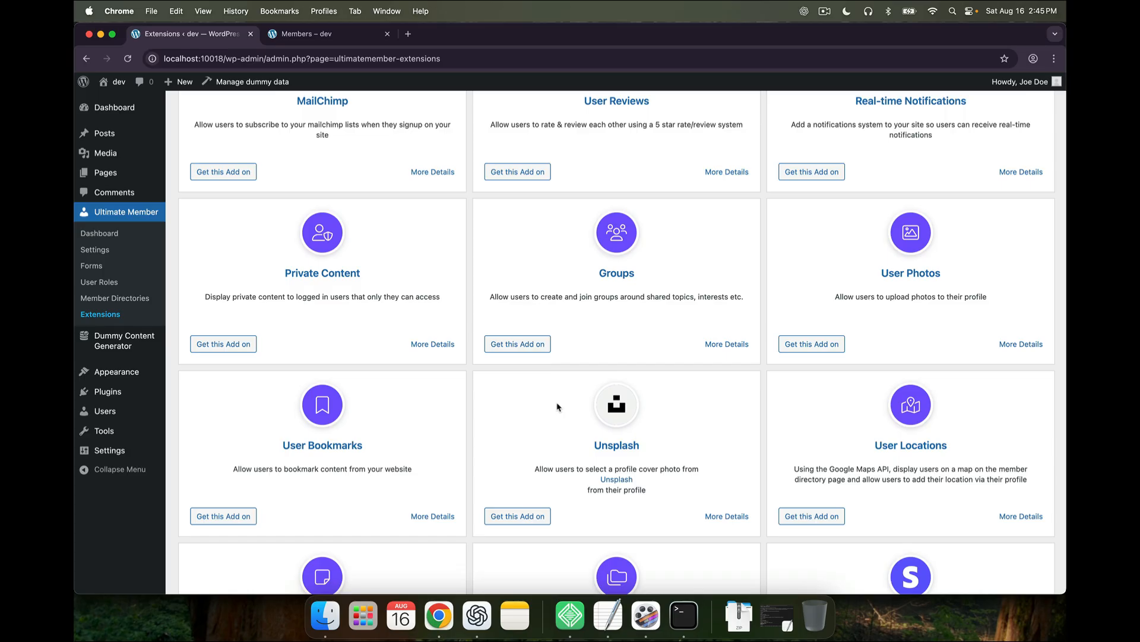
scroll(557, 406, "down", 2)
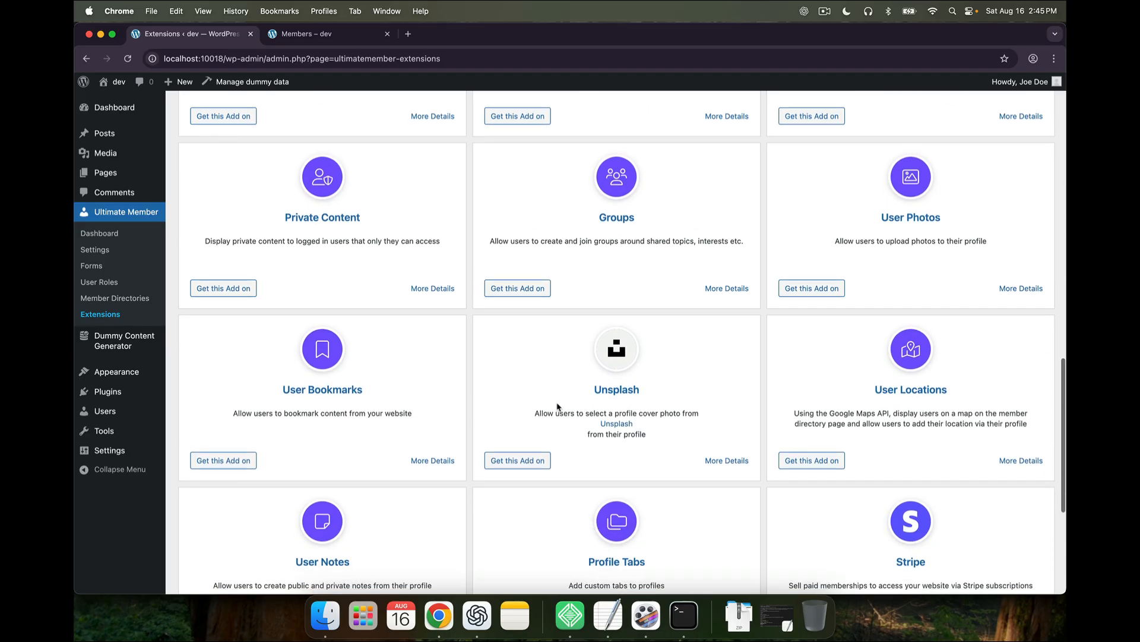
scroll(481, 402, "down", 5)
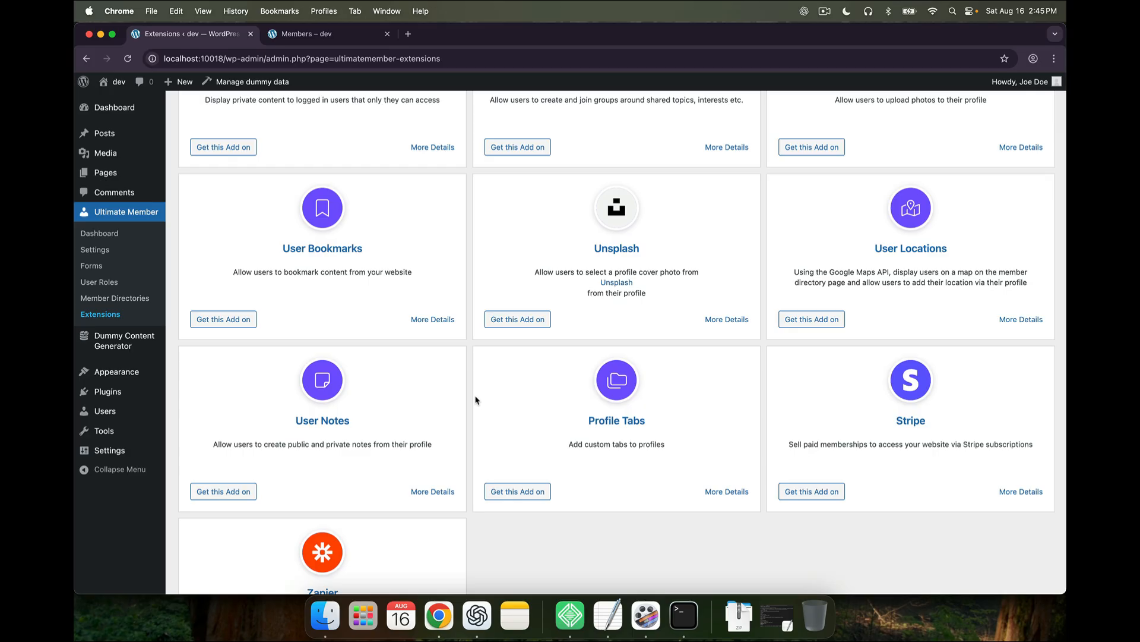
Search Google for 'ultimate member addons' and open the official Extensions result in a new tab
left_click(409, 34)
type("ultimate")
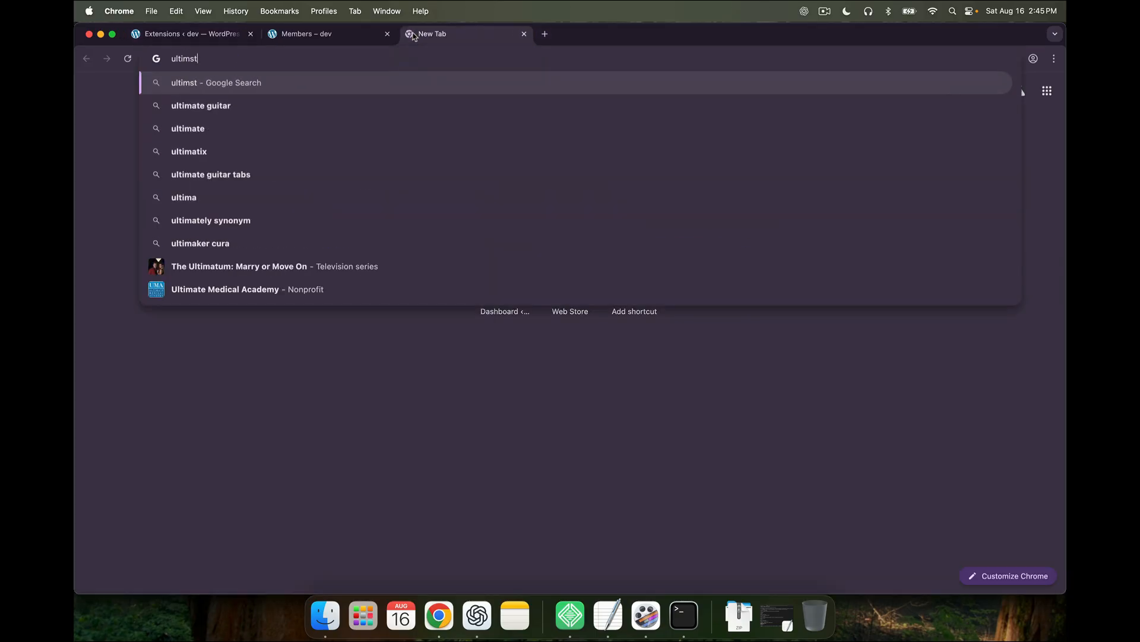
type(" me")
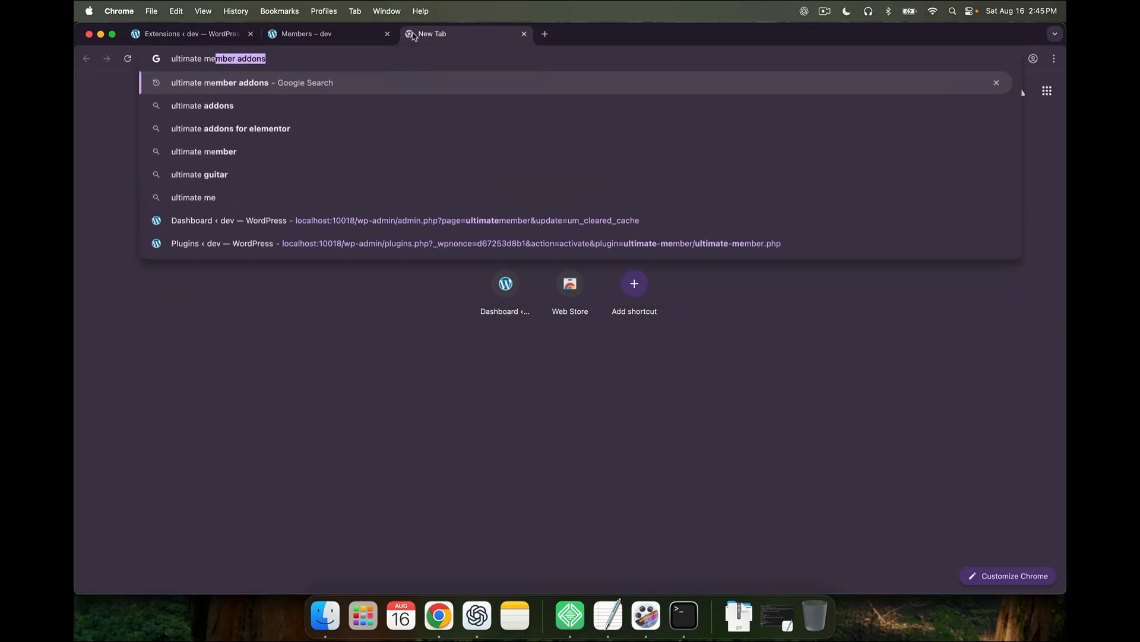
type("mber addons")
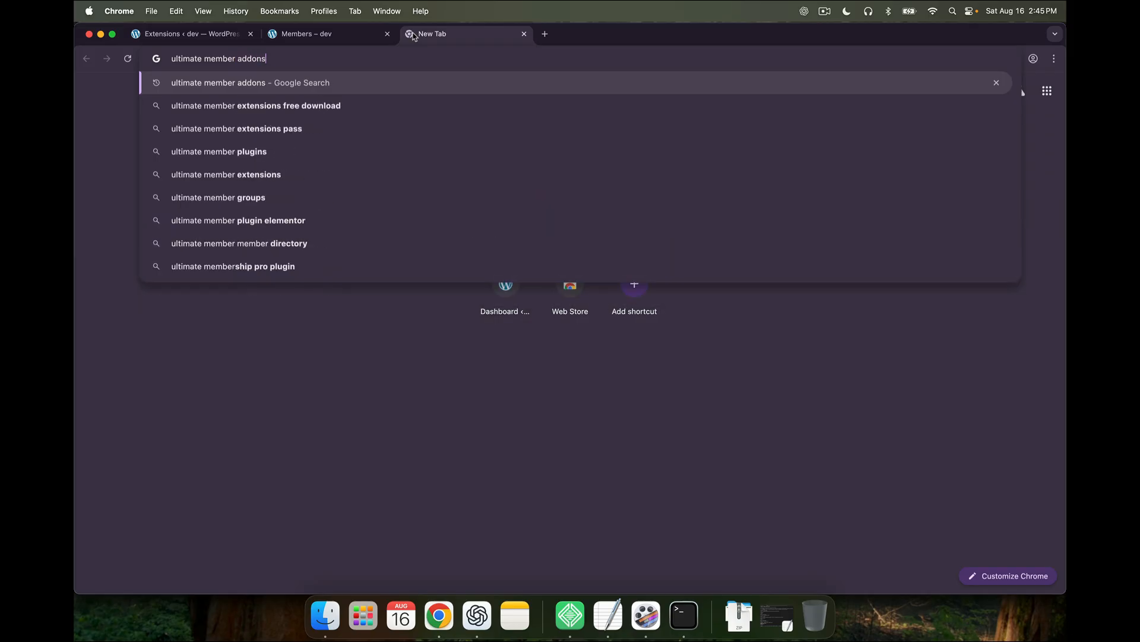
key("Return")
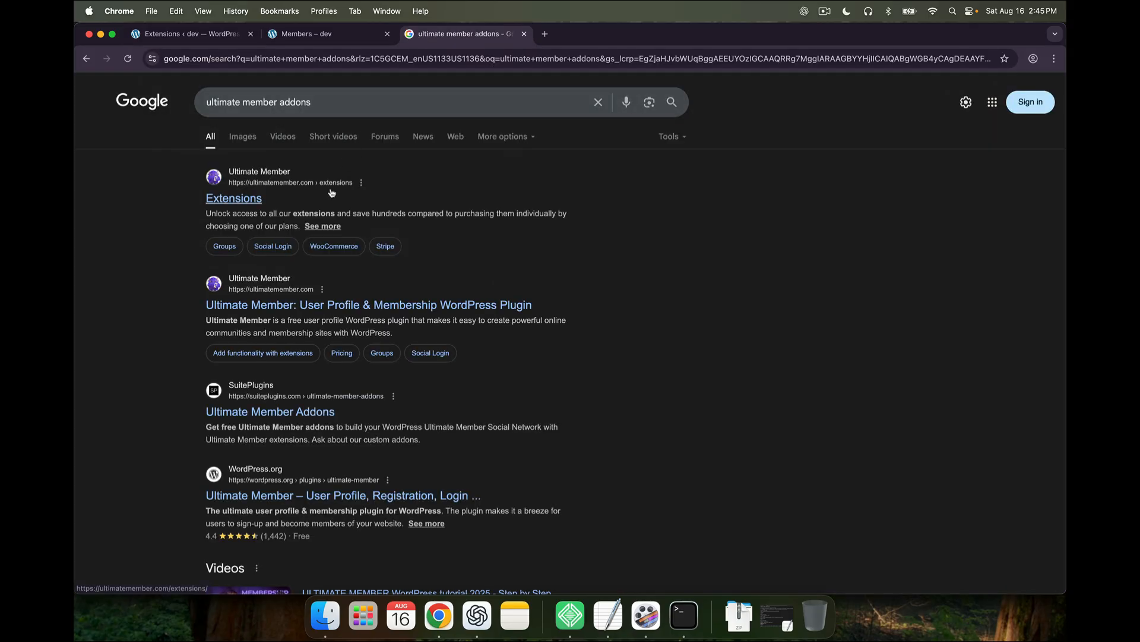
right_click(249, 198)
left_click(261, 203)
left_click(594, 36)
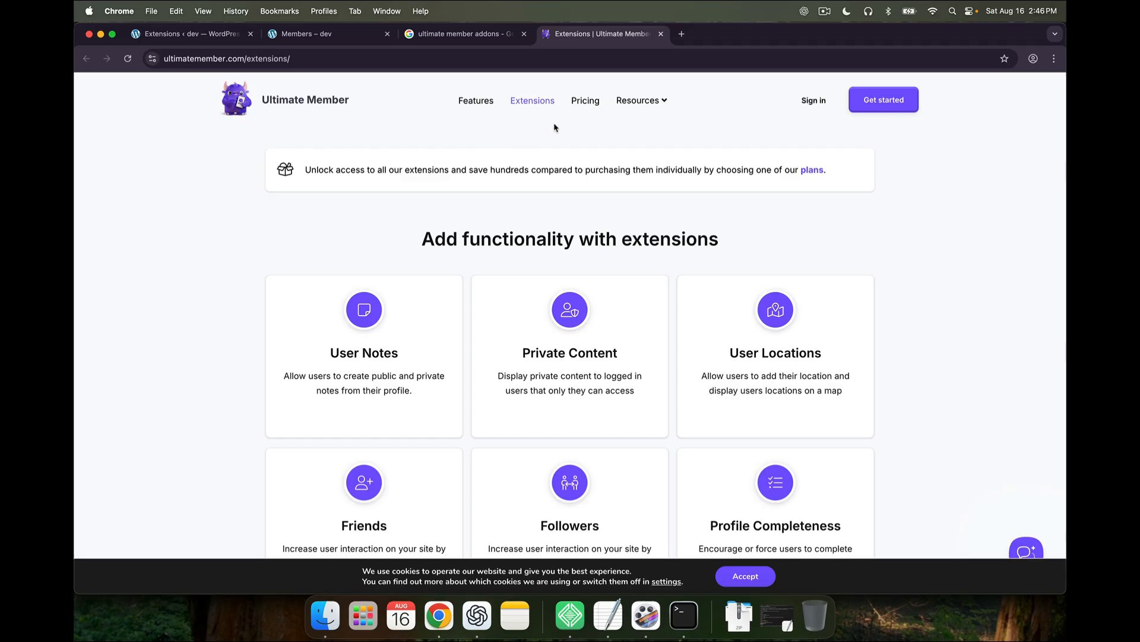
left_click(593, 102)
scroll(568, 281, "down", 1)
scroll(568, 280, "down", 2)
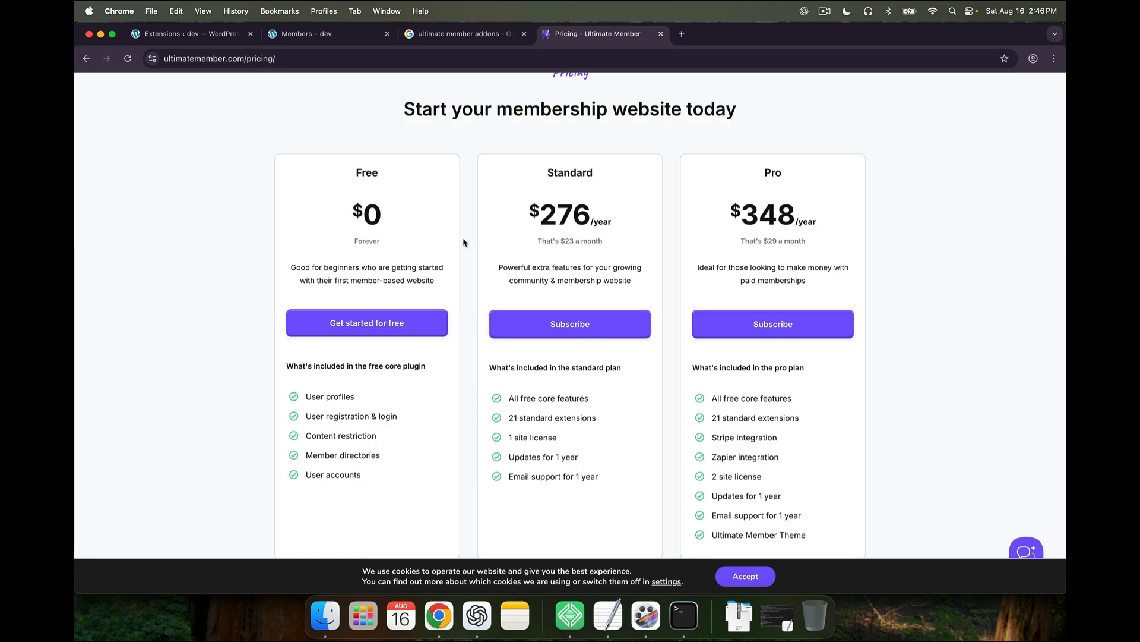
scroll(463, 243, "down", 1)
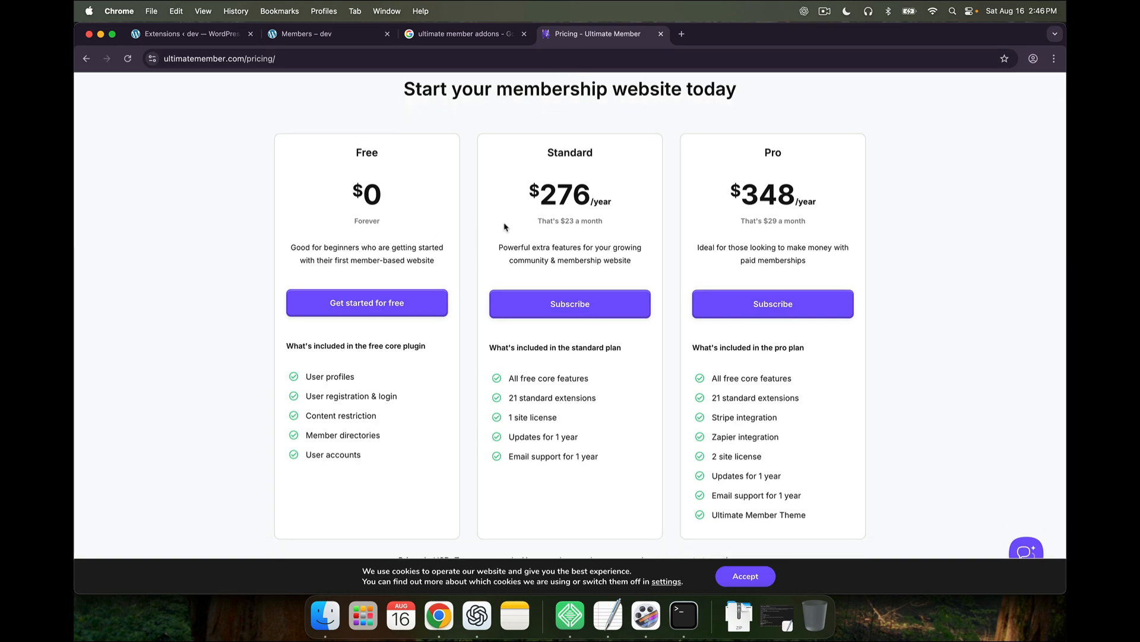
scroll(504, 227, "down", 2)
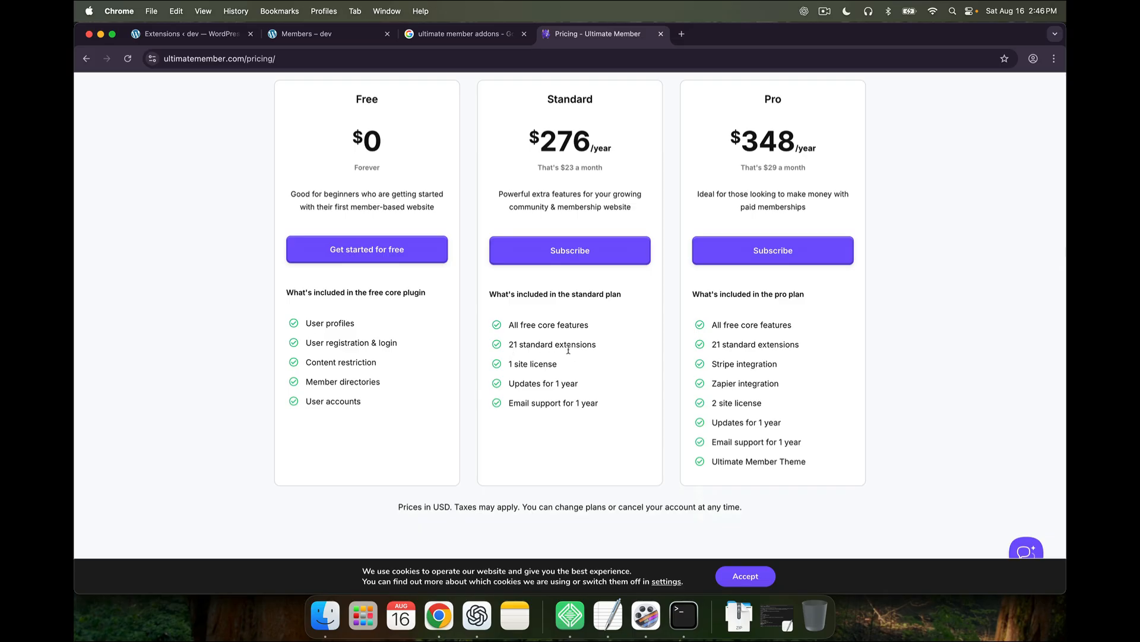
scroll(675, 336, "up", 2)
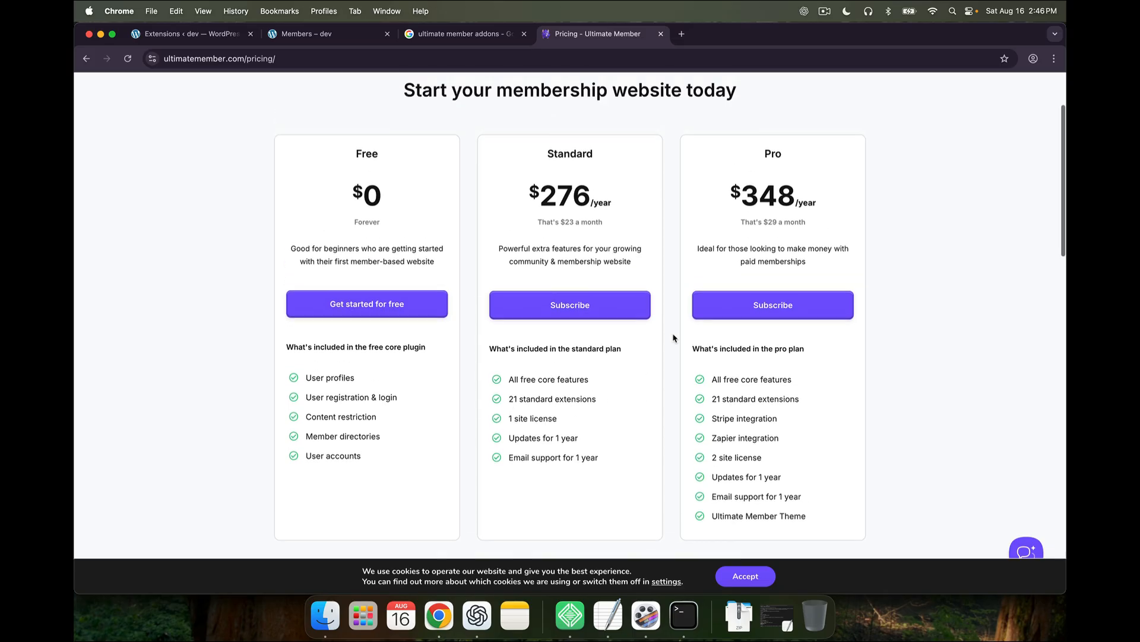
scroll(680, 428, "down", 2)
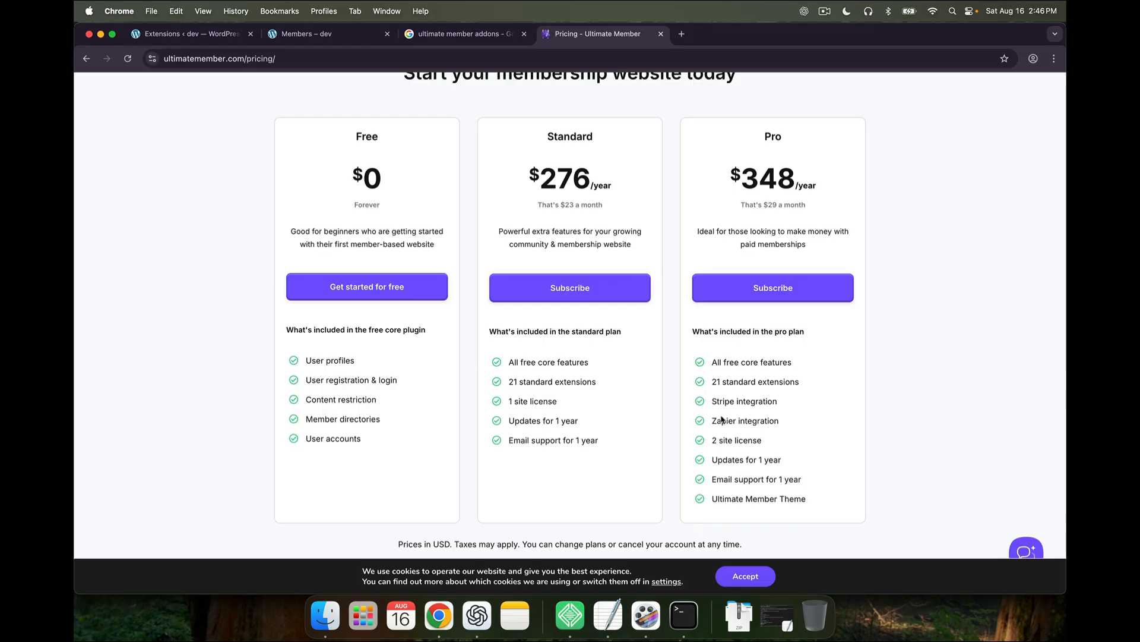
scroll(661, 399, "up", 2)
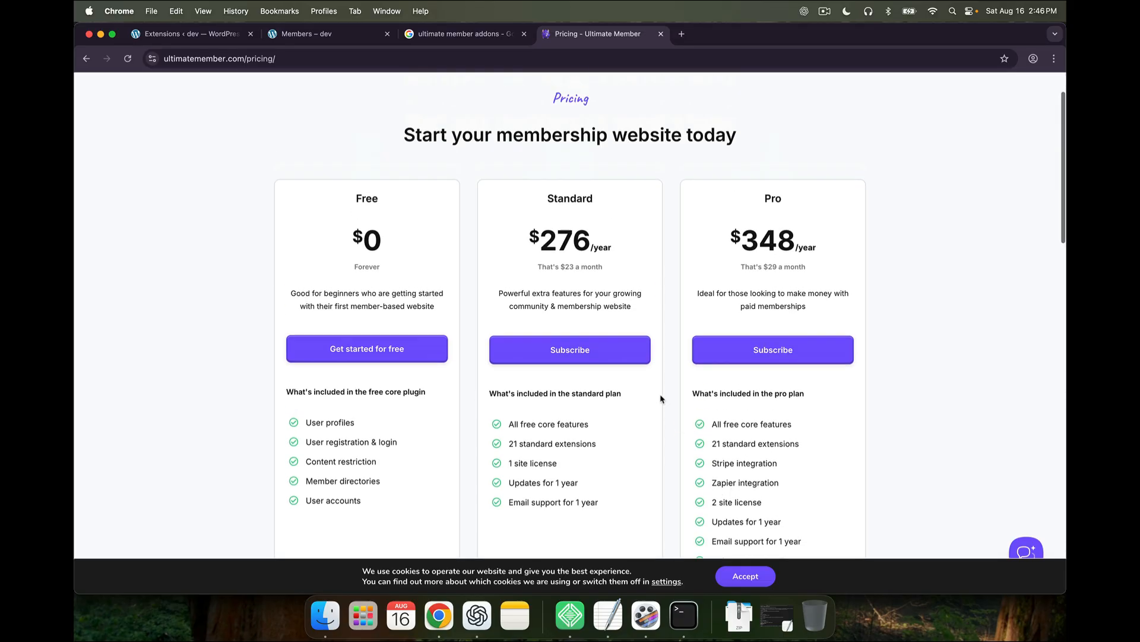
Open the SuitePlugins Ultimate Member Addons result from the search results in a new tab
left_click(476, 34)
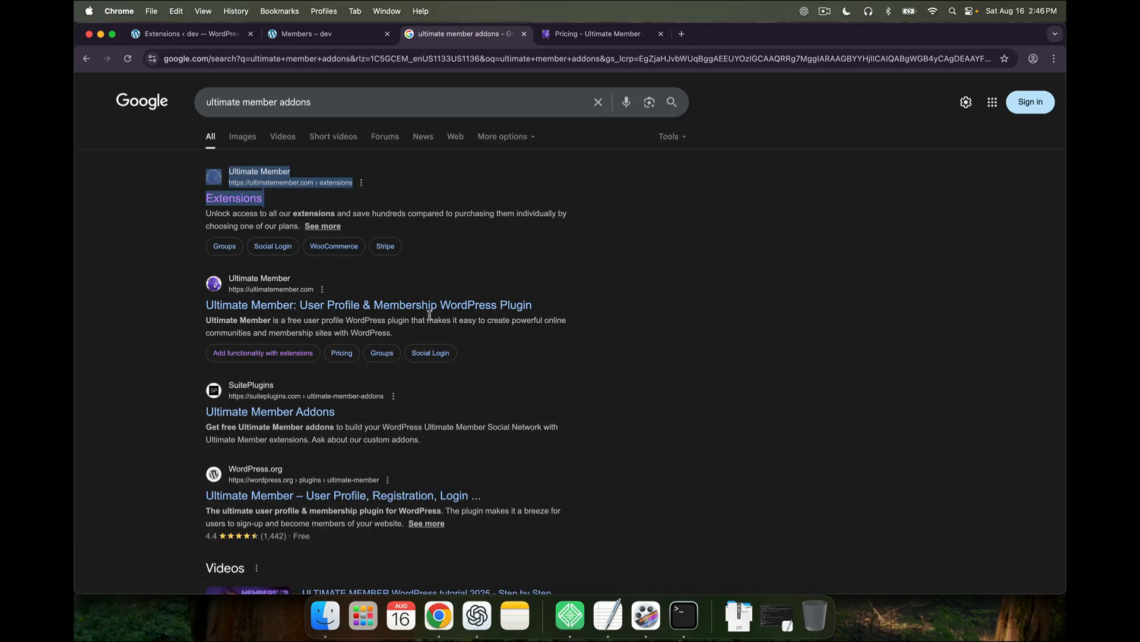
scroll(430, 315, "down", 2)
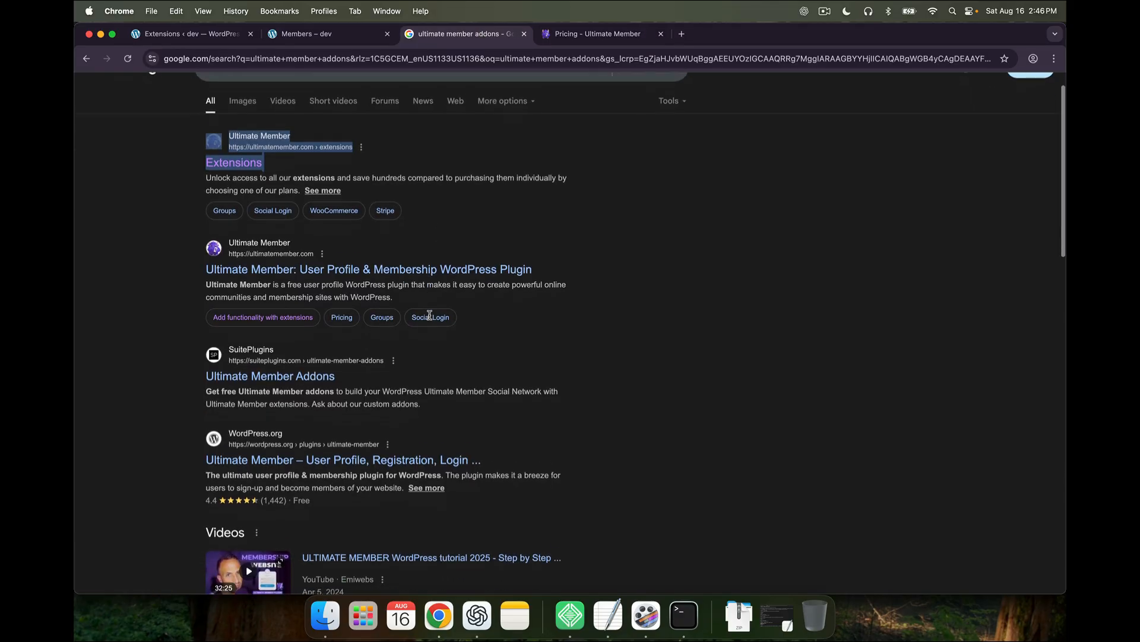
right_click(287, 366)
left_click(314, 369)
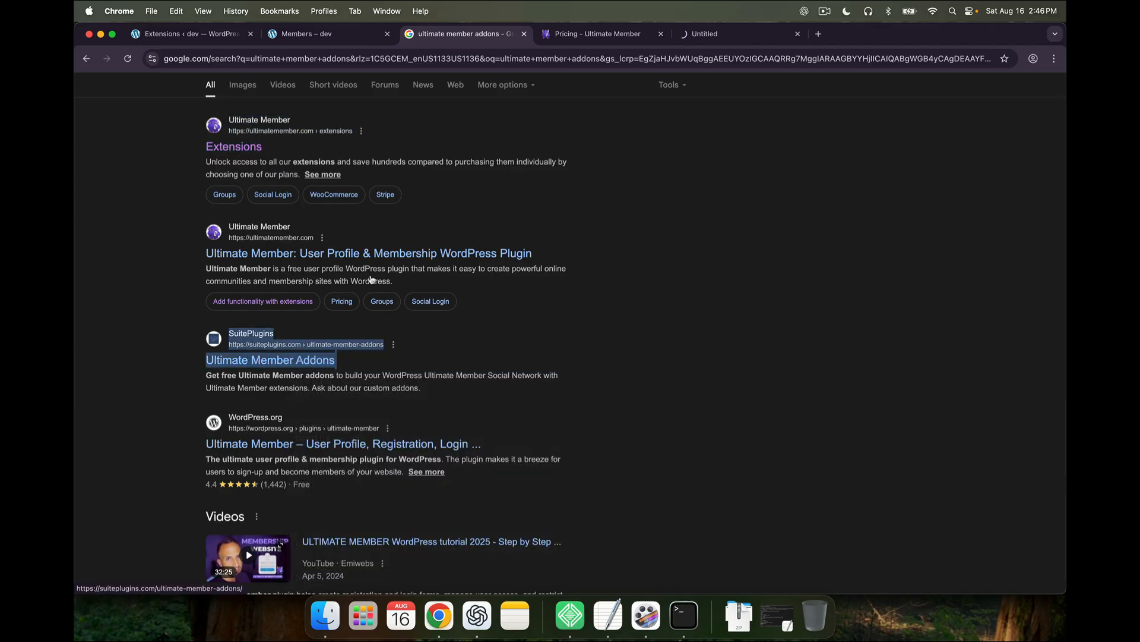
left_click(732, 33)
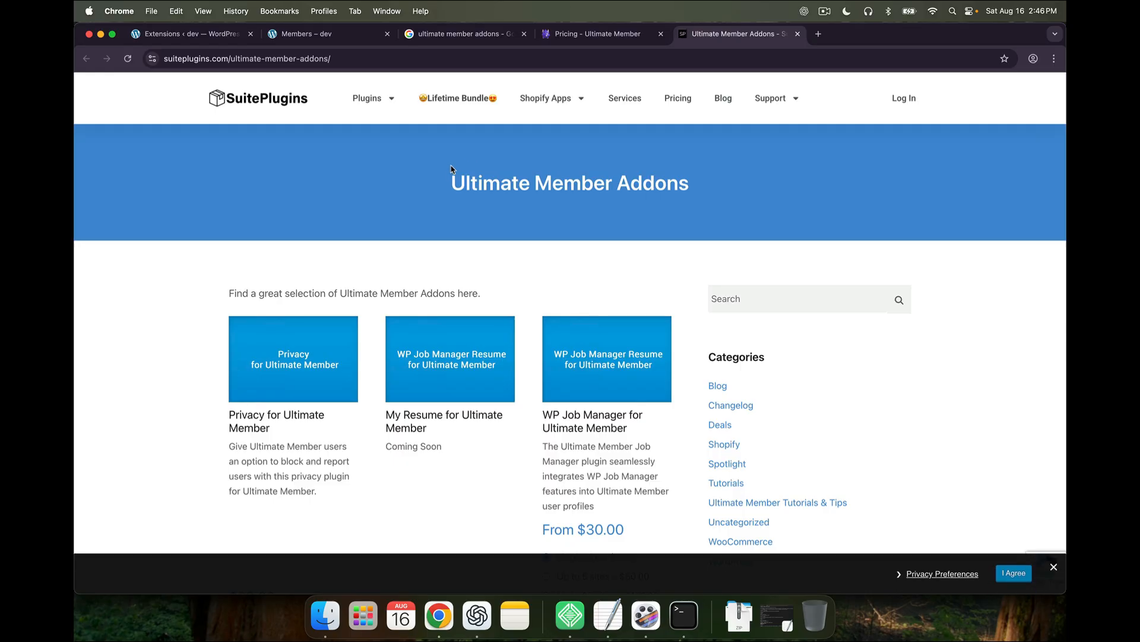
Browse the first page of add-ons, including Events Pro at $29 and Custom Profile Tabs from $30
scroll(444, 207, "down", 5)
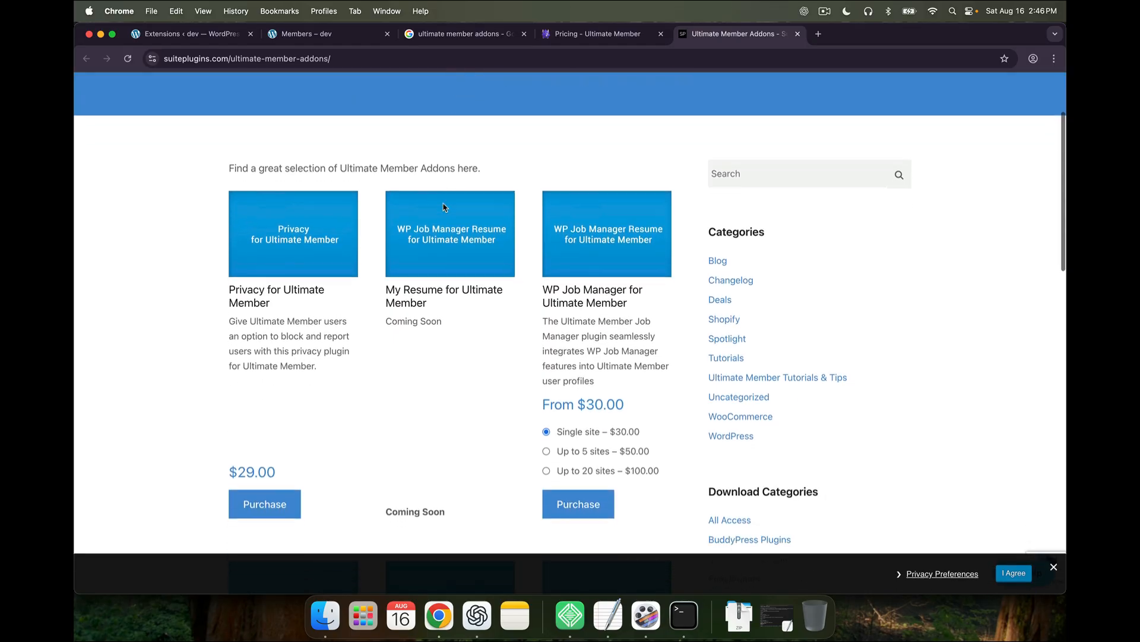
scroll(444, 207, "down", 10)
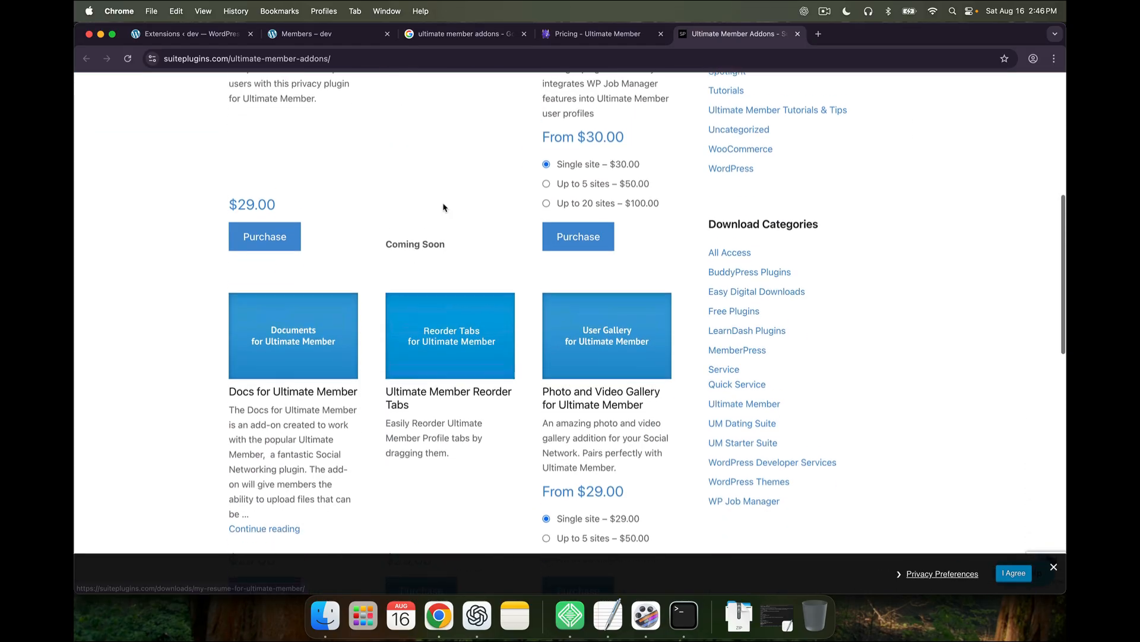
scroll(444, 207, "down", 5)
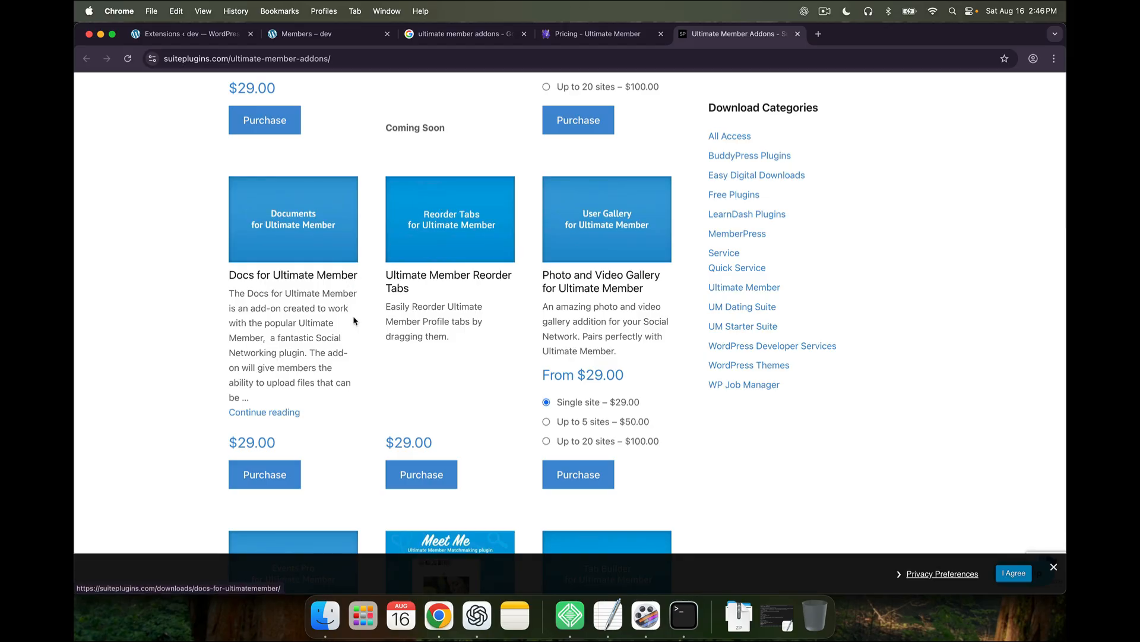
scroll(355, 324, "up", 2)
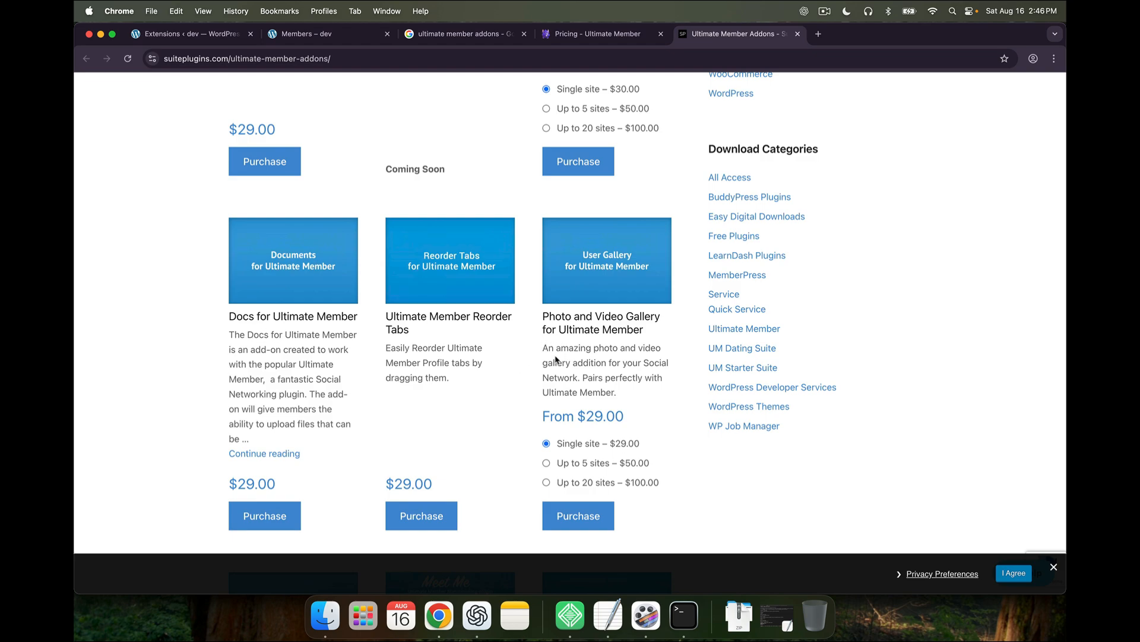
scroll(556, 359, "up", 5)
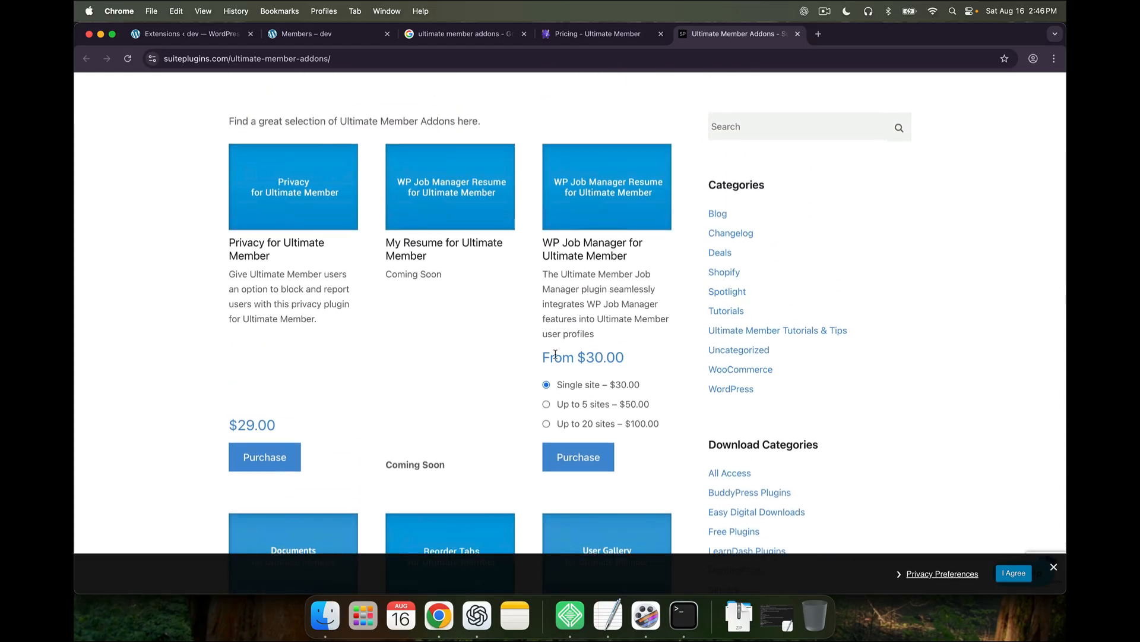
scroll(555, 355, "down", 10)
scroll(555, 356, "down", 2)
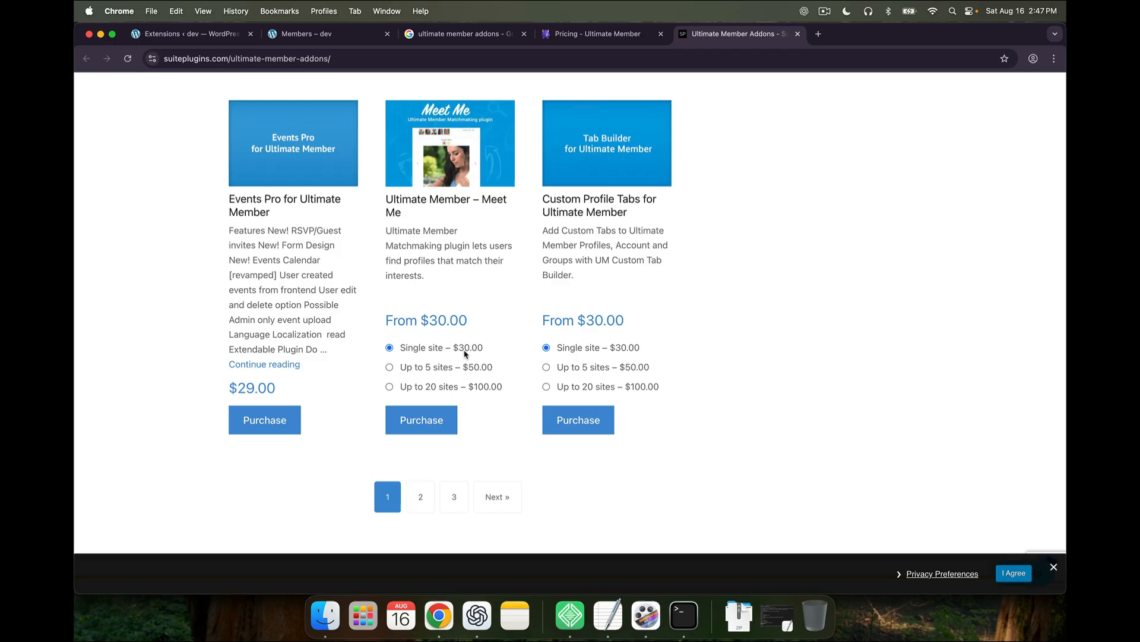
Browse page 2 of the SuitePlugins add-ons list
left_click(421, 497)
scroll(444, 356, "down", 2)
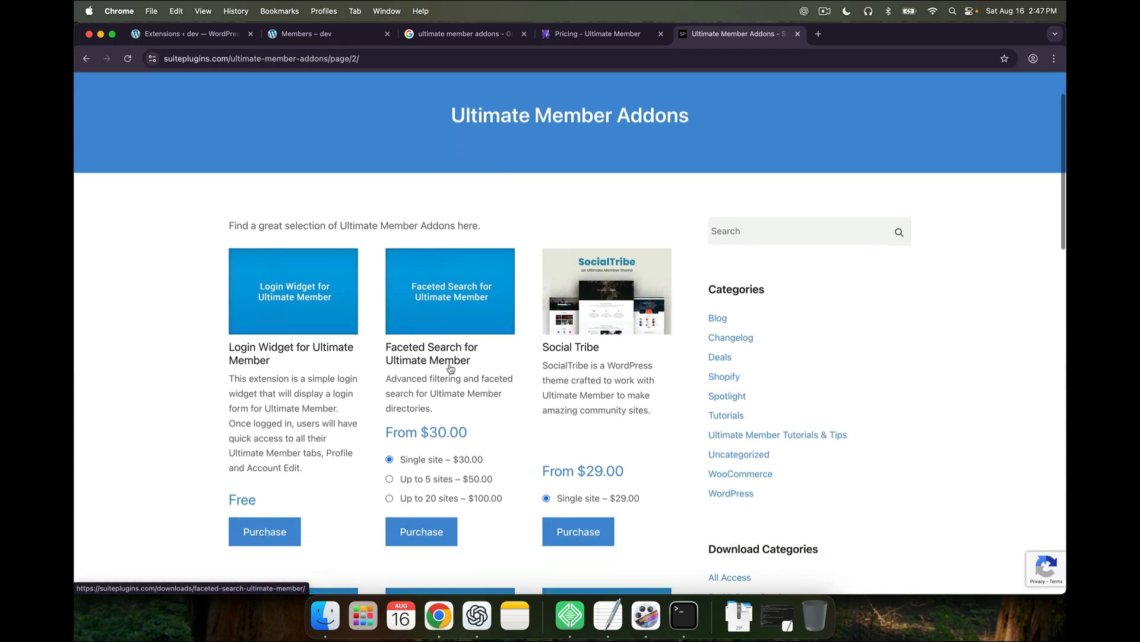
scroll(440, 375, "down", 1)
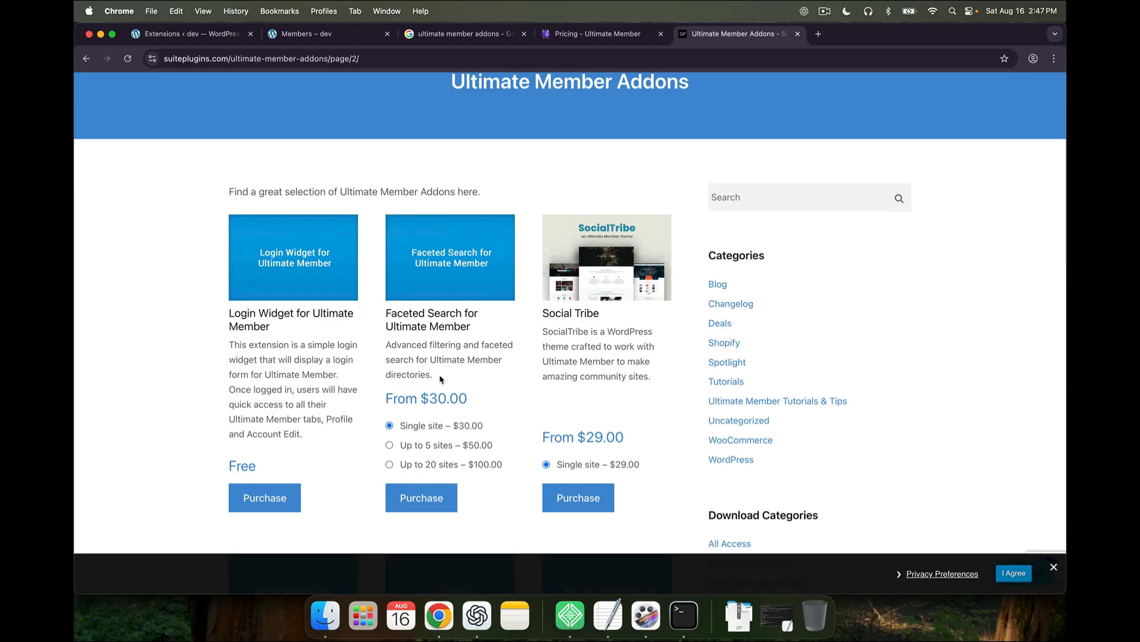
scroll(440, 378, "down", 9)
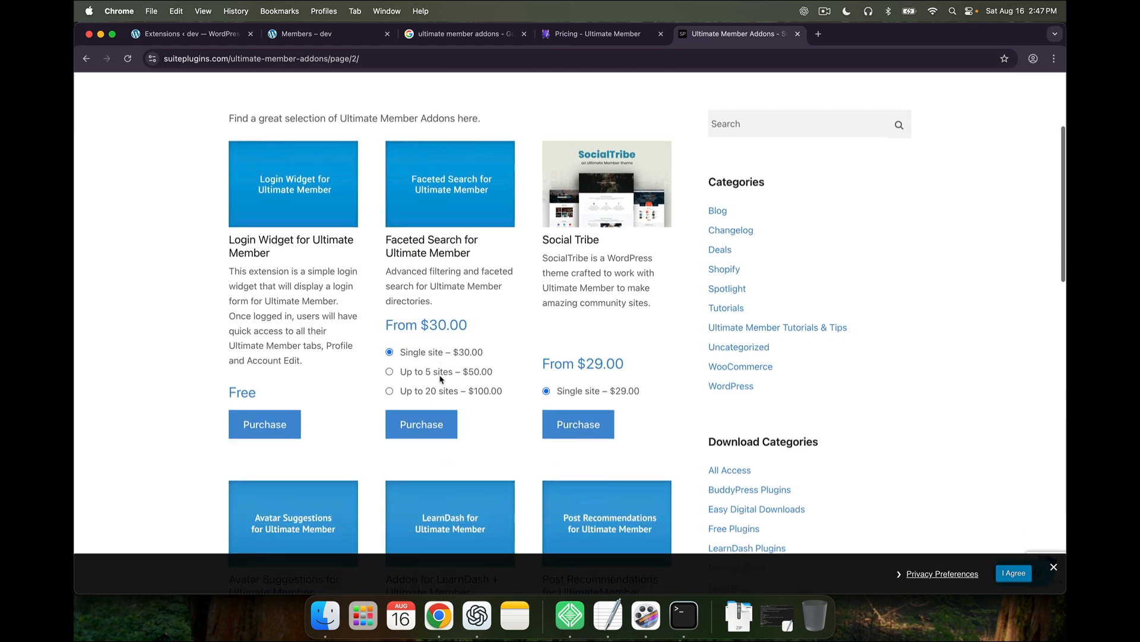
scroll(440, 374, "down", 15)
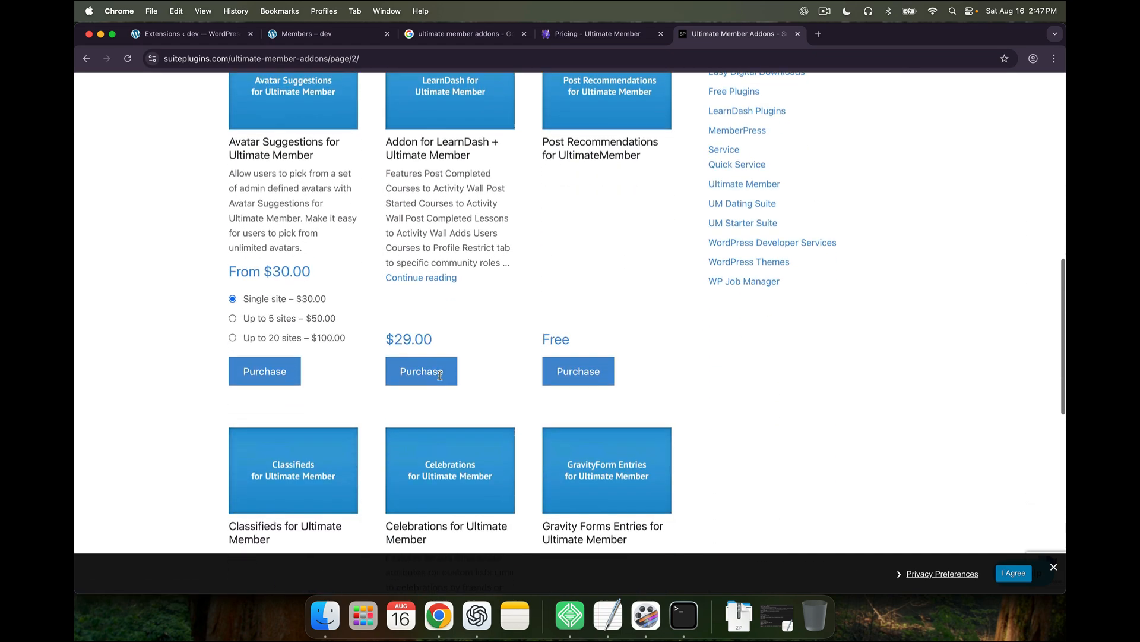
scroll(439, 376, "down", 1)
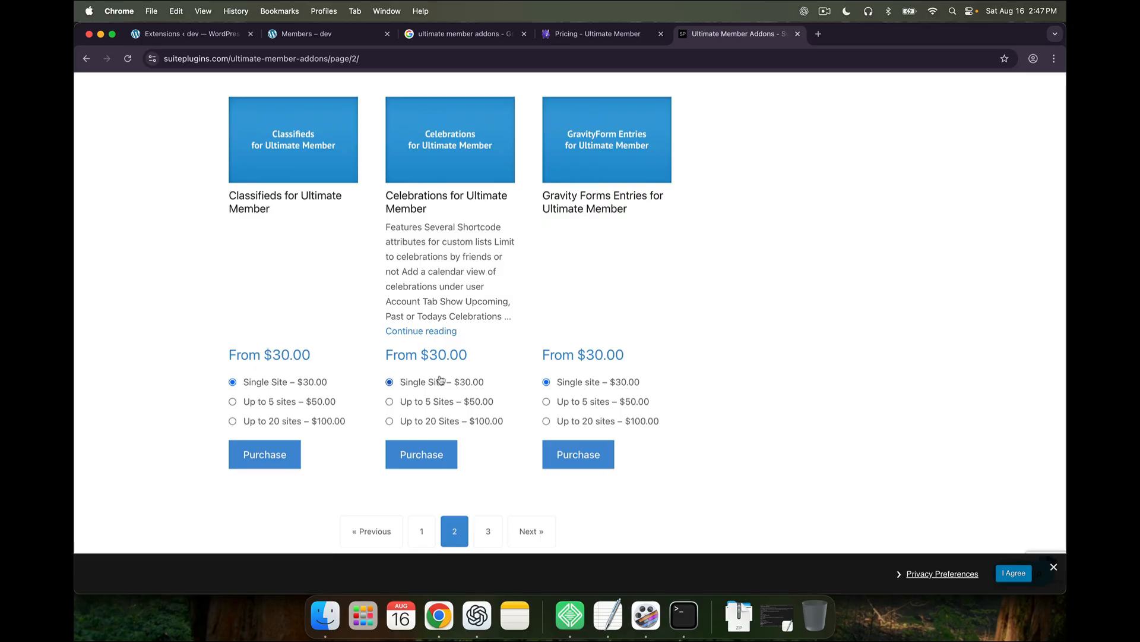
scroll(440, 331, "up", 2)
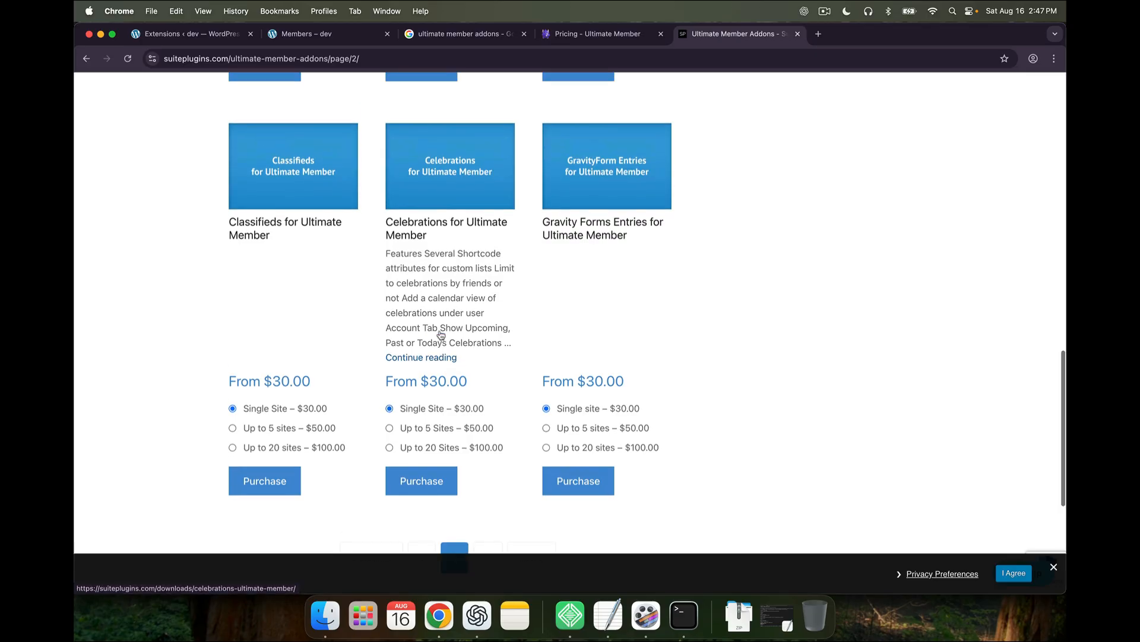
scroll(440, 331, "up", 15)
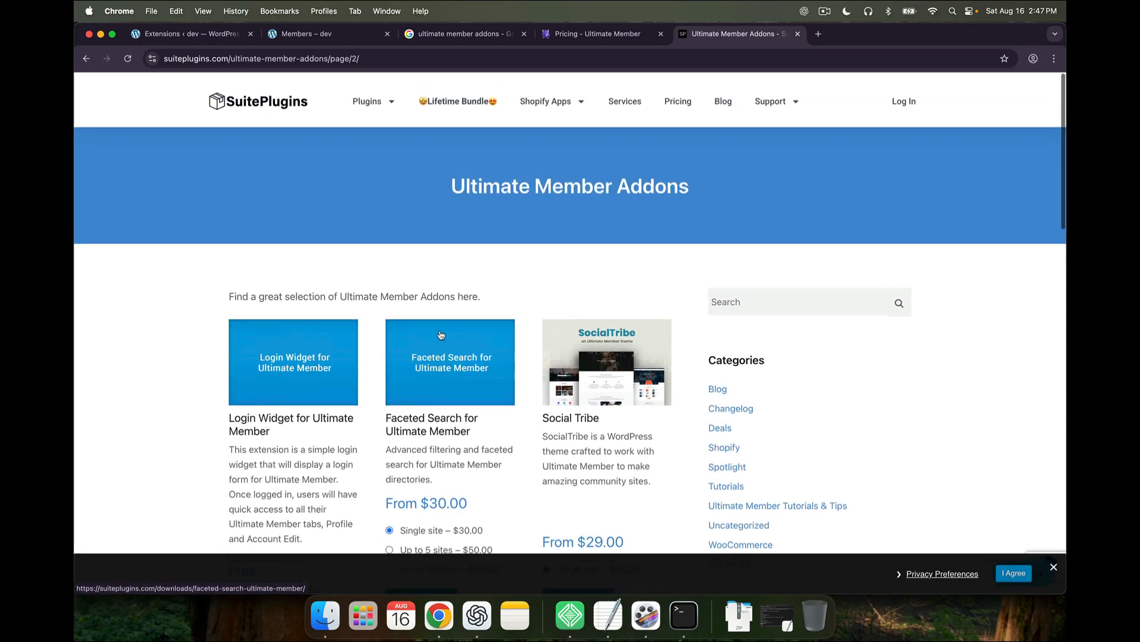
Review the $99 All Access Lifetime Suite bundle, then return to the WordPress Extensions page
left_click(469, 100)
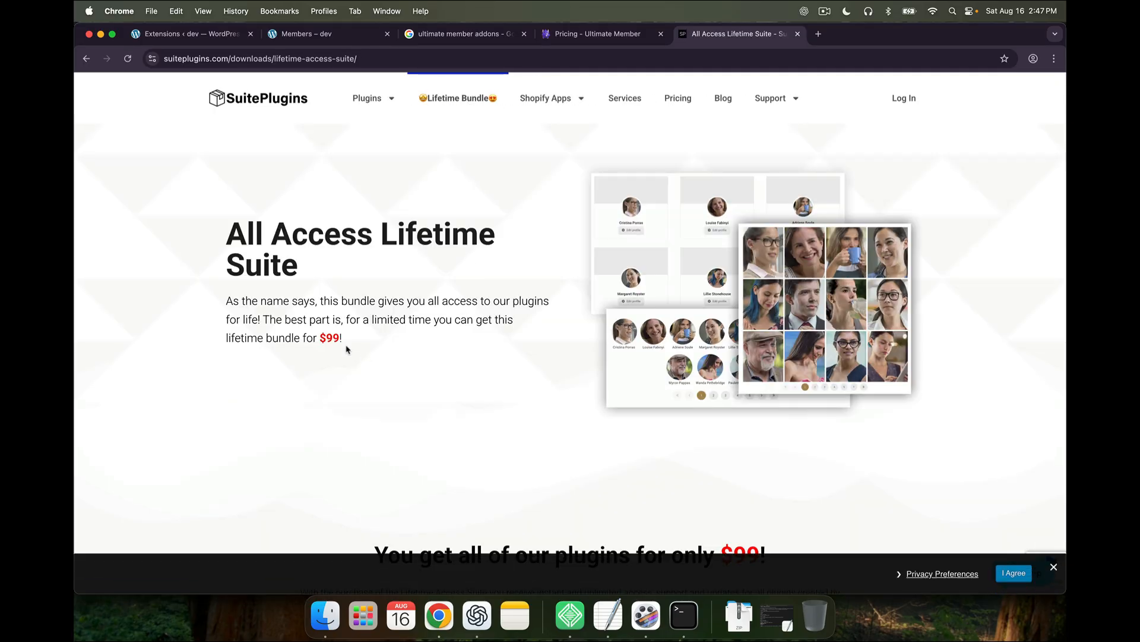
scroll(347, 349, "down", 3)
scroll(347, 350, "up", 2)
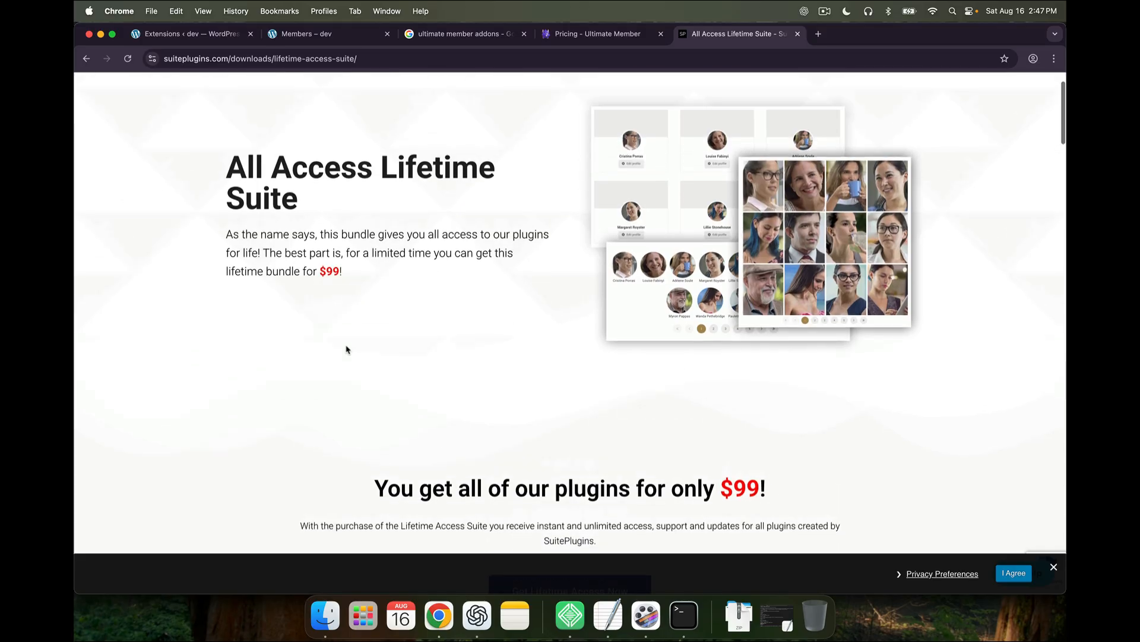
scroll(347, 349, "down", 3)
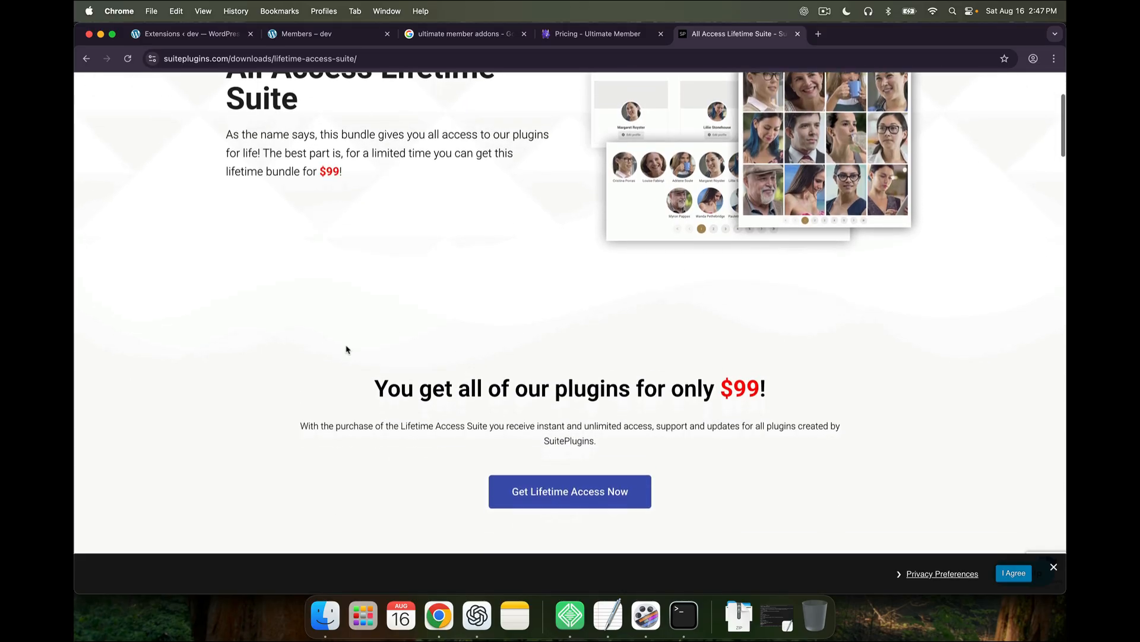
scroll(347, 350, "up", 1)
scroll(347, 349, "up", 3)
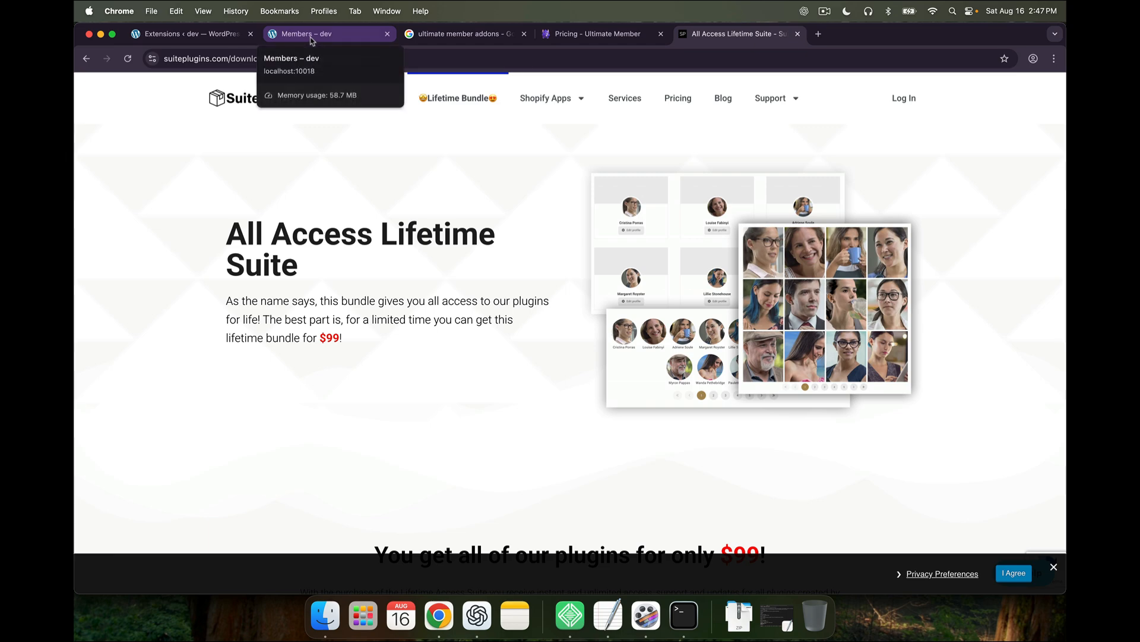
left_click(292, 40)
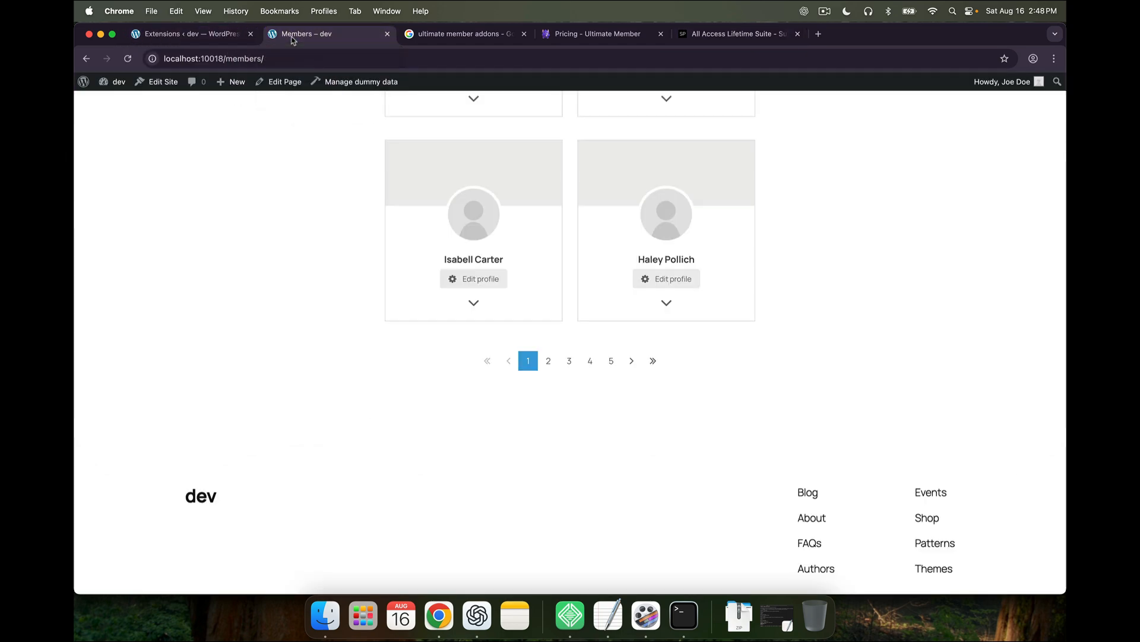
left_click(205, 37)
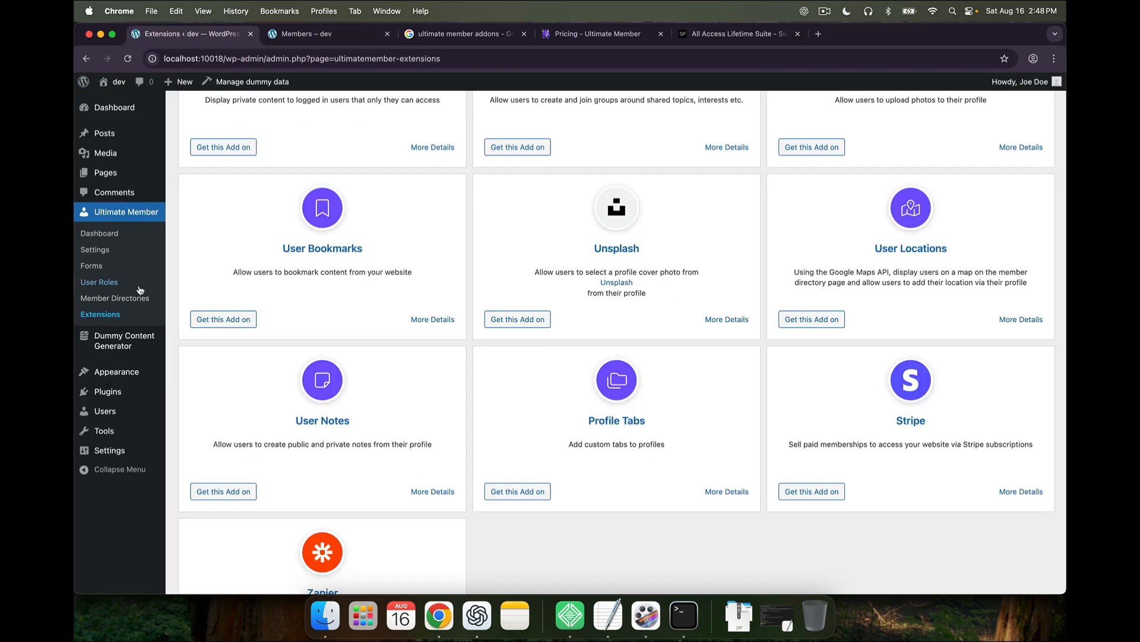